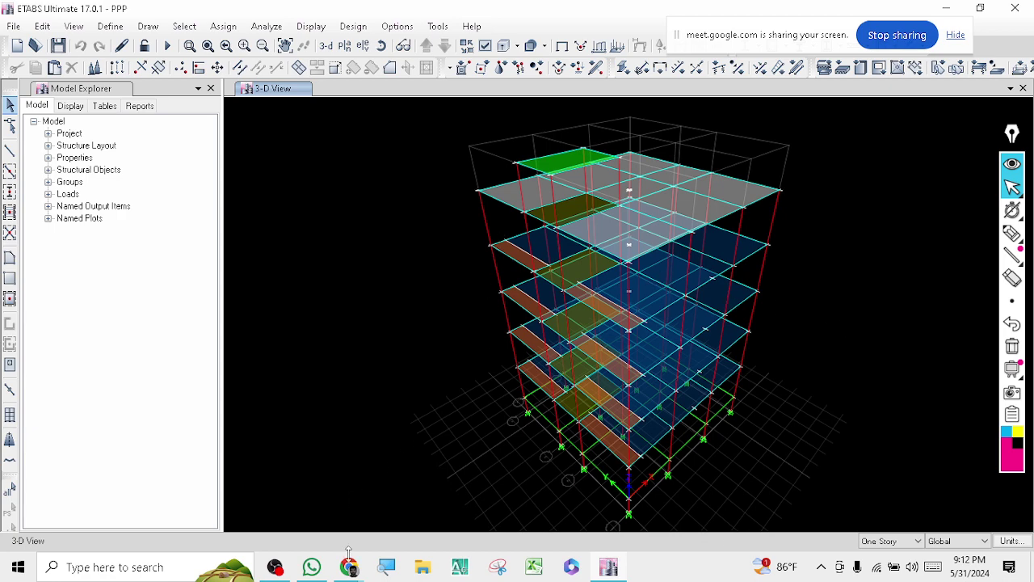
# Step: Switch to the blank Jamboard frame in the browser and activate the screen annotation pencil for freehand writing
pyautogui.moveTo(349, 571)
pyautogui.click(266, 452)
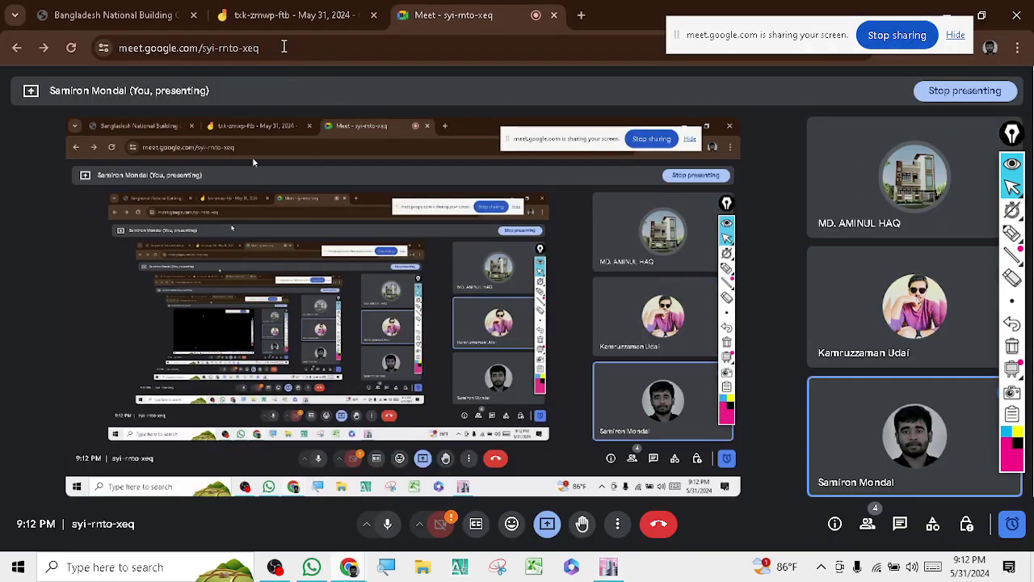
pyautogui.click(282, 22)
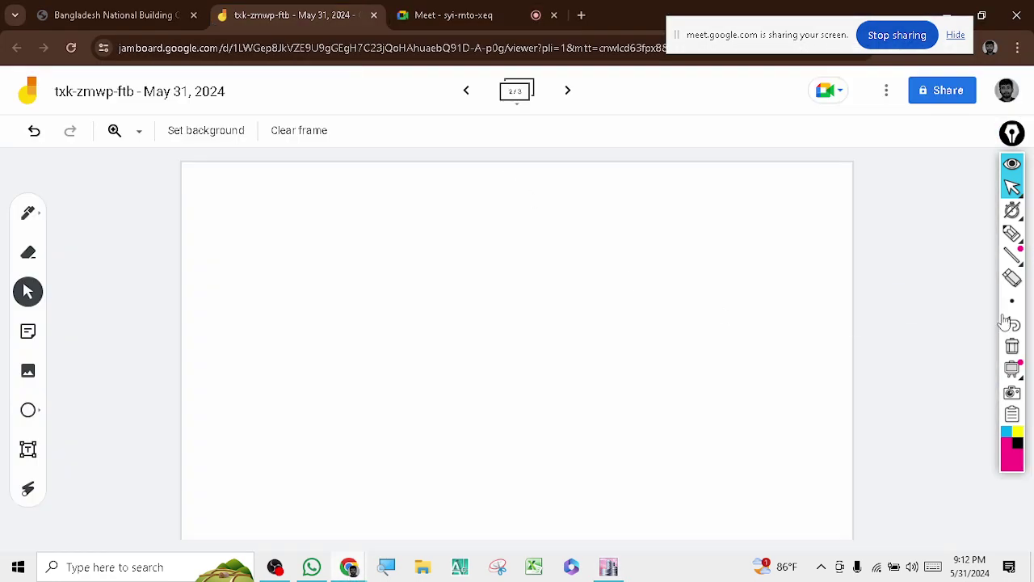
pyautogui.click(1012, 234)
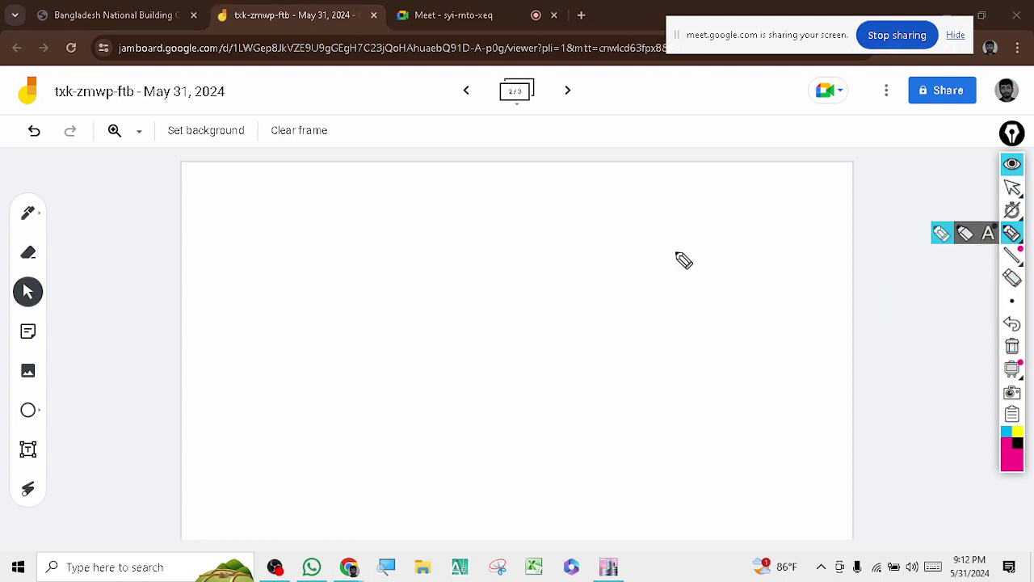
pyautogui.click(942, 236)
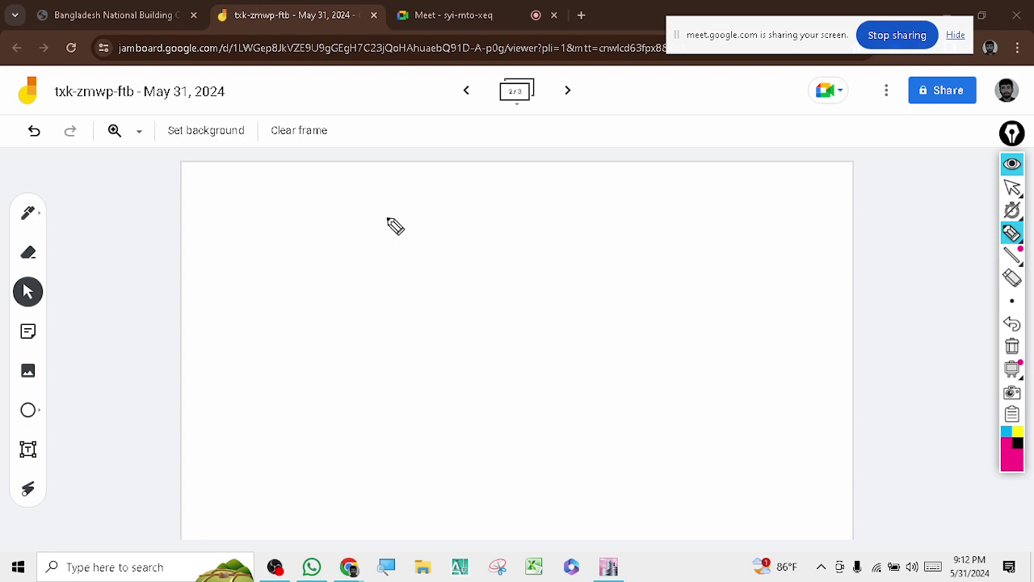
# Step: Handwrite the heading "A → S.M" in pink across the upper part of the blank frame
pyautogui.moveTo(504, 194)
pyautogui.mouseDown()
pyautogui.moveTo(492, 238)
pyautogui.moveTo(523, 201)
pyautogui.moveTo(533, 263)
pyautogui.mouseUp()
pyautogui.moveTo(463, 222); pyautogui.dragTo(658, 221)
pyautogui.moveTo(612, 209)
pyautogui.mouseDown()
pyautogui.moveTo(658, 218)
pyautogui.moveTo(638, 239)
pyautogui.mouseUp()
pyautogui.moveTo(690, 208)
pyautogui.mouseDown()
pyautogui.moveTo(688, 231)
pyautogui.moveTo(643, 250)
pyautogui.mouseUp()
pyautogui.click(702, 233)
pyautogui.moveTo(732, 240)
pyautogui.mouseDown()
pyautogui.moveTo(745, 191)
pyautogui.moveTo(781, 199)
pyautogui.moveTo(790, 218)
pyautogui.mouseUp()
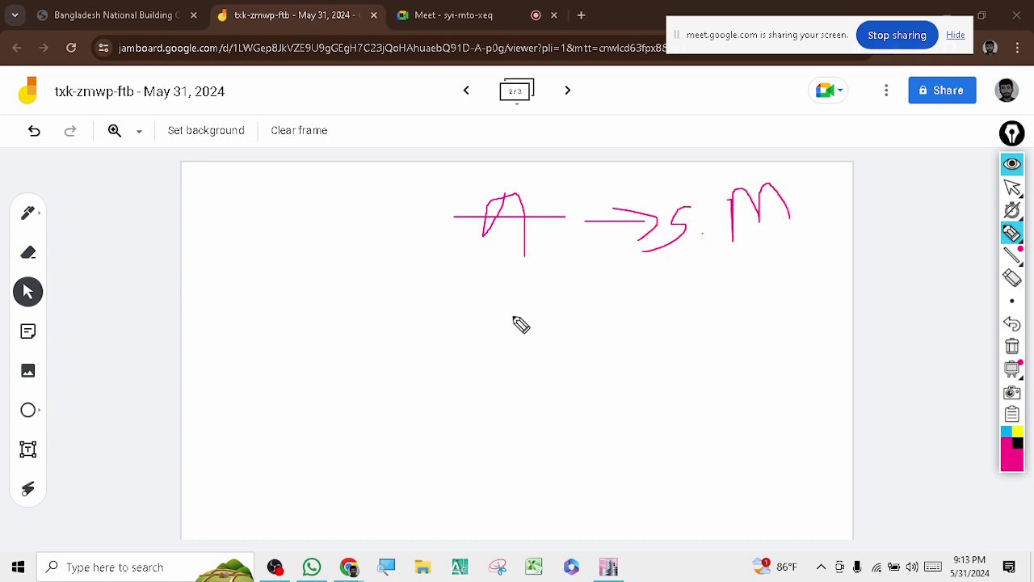
# Step: Handwrite "SeWB" below the heading's S.M and draw a box around it
pyautogui.click(335, 302)
pyautogui.moveTo(794, 265)
pyautogui.mouseDown()
pyautogui.moveTo(768, 273)
pyautogui.moveTo(766, 310)
pyautogui.mouseUp()
pyautogui.moveTo(819, 270)
pyautogui.mouseDown()
pyautogui.moveTo(857, 291)
pyautogui.moveTo(915, 230)
pyautogui.moveTo(937, 257)
pyautogui.moveTo(958, 238)
pyautogui.moveTo(944, 259)
pyautogui.mouseUp()
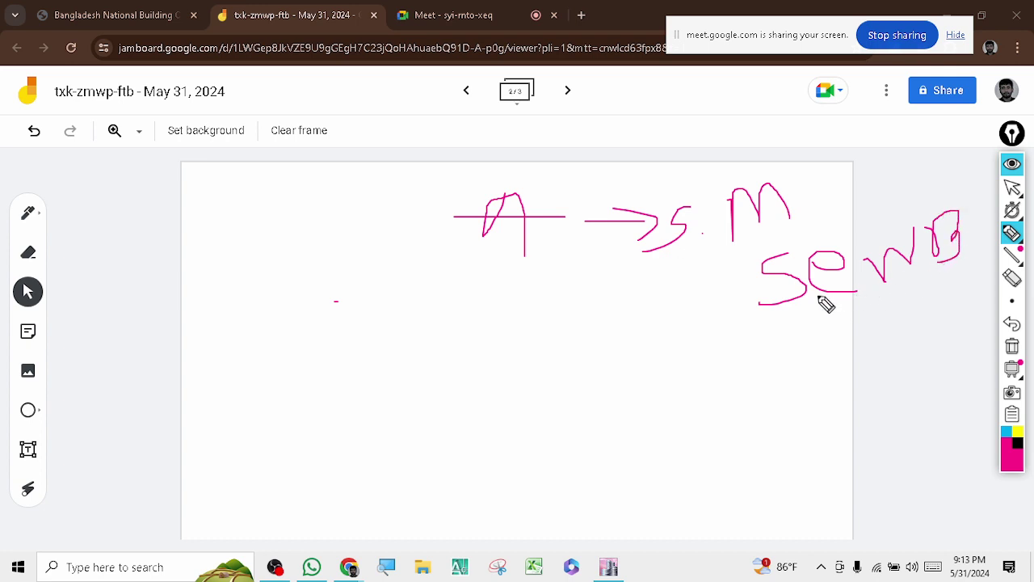
pyautogui.moveTo(759, 317)
pyautogui.mouseDown()
pyautogui.moveTo(947, 305)
pyautogui.moveTo(990, 248)
pyautogui.moveTo(935, 197)
pyautogui.moveTo(754, 242)
pyautogui.moveTo(745, 318)
pyautogui.moveTo(788, 323)
pyautogui.mouseUp()
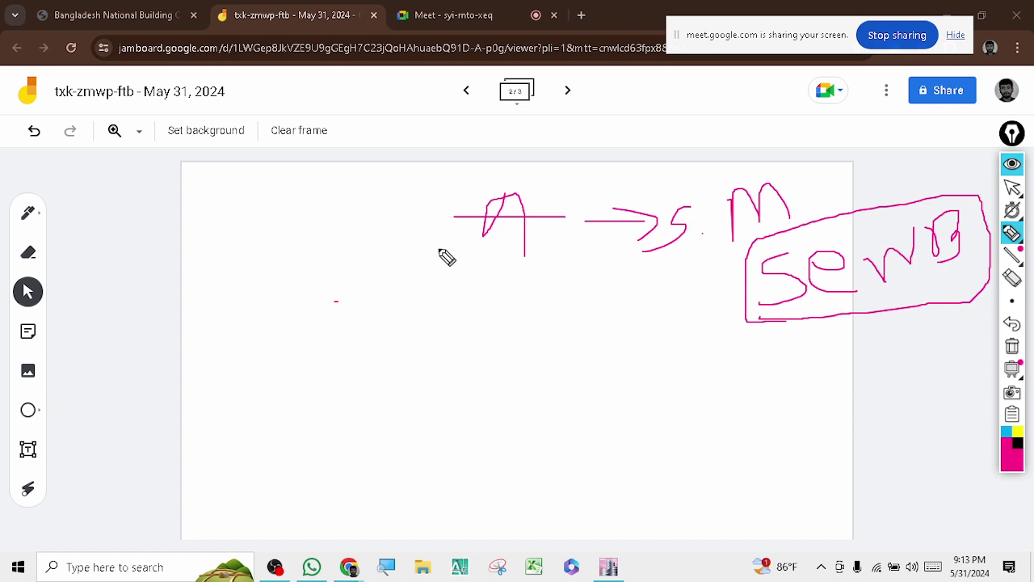
# Step: Underline the heading and handwrite a "C" row with the value 1, circling the value
pyautogui.moveTo(347, 252); pyautogui.dragTo(640, 252)
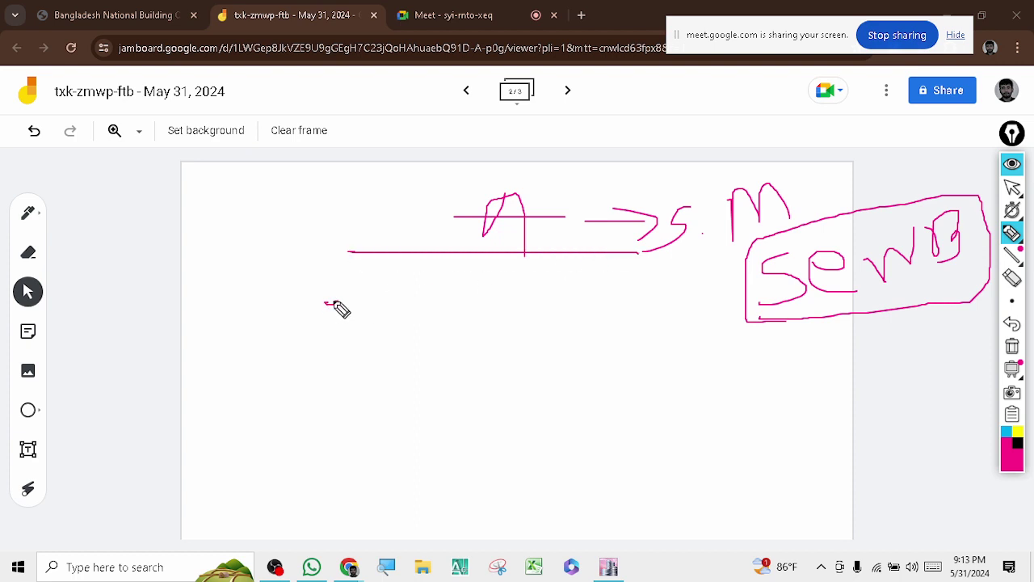
pyautogui.moveTo(331, 301)
pyautogui.mouseDown()
pyautogui.moveTo(358, 346)
pyautogui.moveTo(473, 322)
pyautogui.mouseUp()
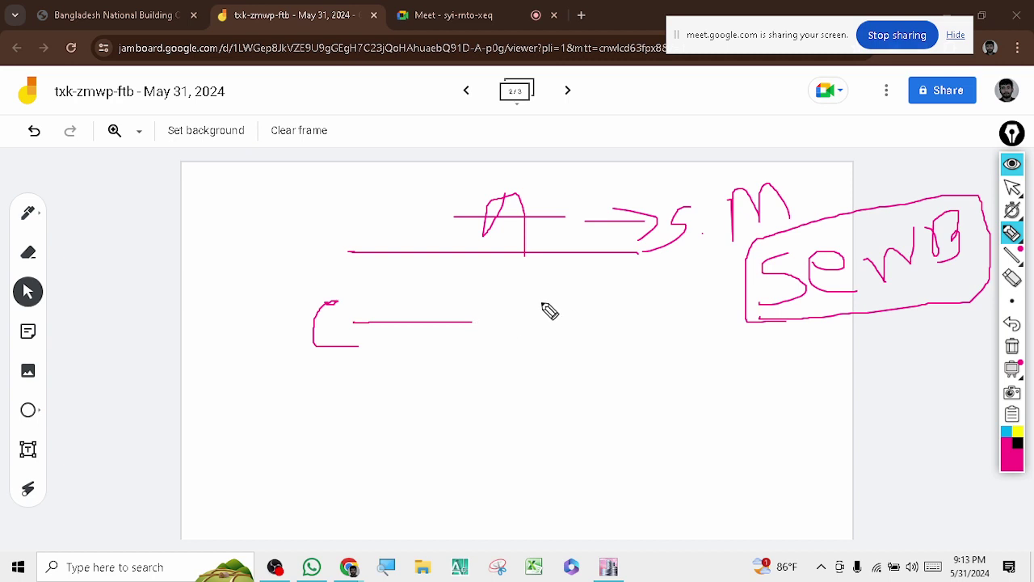
pyautogui.moveTo(543, 297); pyautogui.dragTo(545, 335)
pyautogui.moveTo(550, 291)
pyautogui.mouseDown()
pyautogui.moveTo(529, 326)
pyautogui.moveTo(539, 341)
pyautogui.moveTo(552, 298)
pyautogui.moveTo(526, 337)
pyautogui.moveTo(587, 328)
pyautogui.moveTo(525, 302)
pyautogui.moveTo(549, 347)
pyautogui.moveTo(579, 355)
pyautogui.mouseUp()
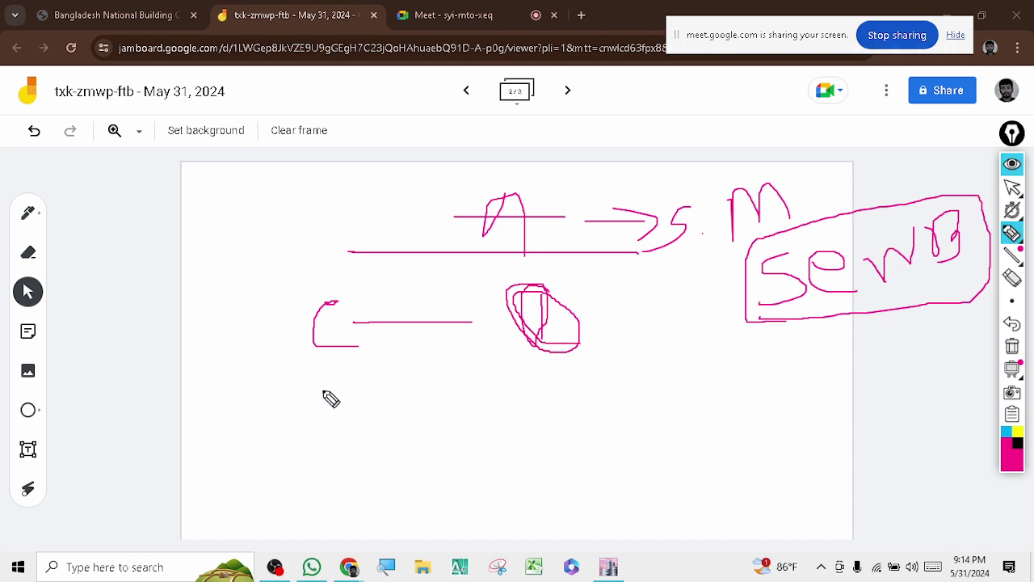
# Step: Handwrite a "B" row with the value 0.5 and an "S" row with 0.35 below the C row
pyautogui.moveTo(322, 383)
pyautogui.mouseDown()
pyautogui.moveTo(327, 427)
pyautogui.moveTo(346, 378)
pyautogui.moveTo(335, 410)
pyautogui.moveTo(342, 432)
pyautogui.moveTo(319, 429)
pyautogui.mouseUp()
pyautogui.moveTo(374, 404); pyautogui.dragTo(452, 404)
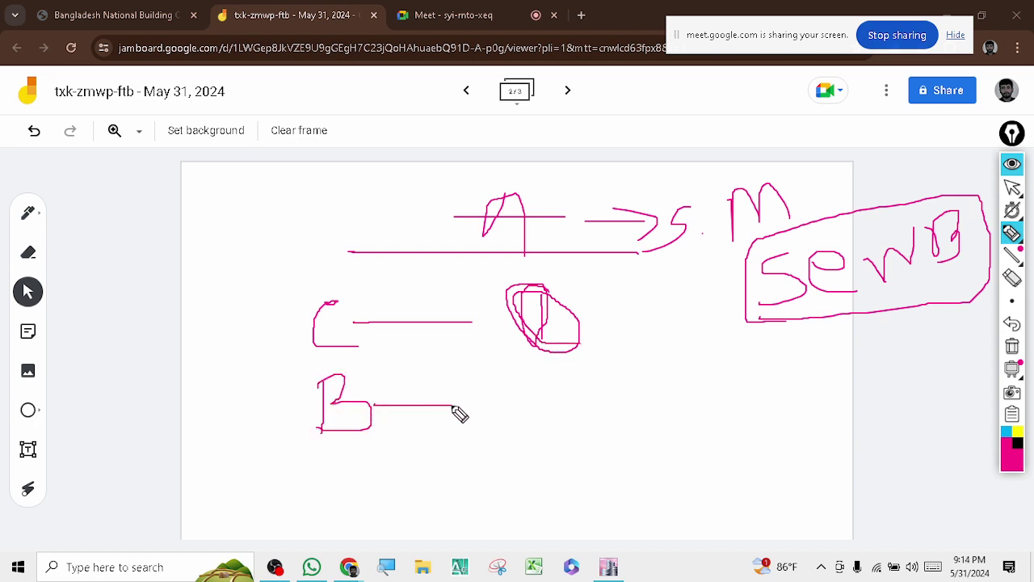
pyautogui.moveTo(522, 387)
pyautogui.mouseDown()
pyautogui.moveTo(535, 409)
pyautogui.moveTo(529, 386)
pyautogui.moveTo(641, 369)
pyautogui.moveTo(608, 412)
pyautogui.moveTo(585, 416)
pyautogui.mouseUp()
pyautogui.moveTo(359, 468)
pyautogui.mouseDown()
pyautogui.moveTo(361, 485)
pyautogui.moveTo(321, 501)
pyautogui.moveTo(380, 480)
pyautogui.moveTo(480, 480)
pyautogui.mouseUp()
pyautogui.moveTo(538, 465)
pyautogui.mouseDown()
pyautogui.moveTo(557, 483)
pyautogui.moveTo(544, 471)
pyautogui.moveTo(628, 471)
pyautogui.moveTo(609, 496)
pyautogui.mouseUp()
pyautogui.moveTo(644, 443)
pyautogui.mouseDown()
pyautogui.moveTo(677, 434)
pyautogui.moveTo(662, 486)
pyautogui.mouseUp()
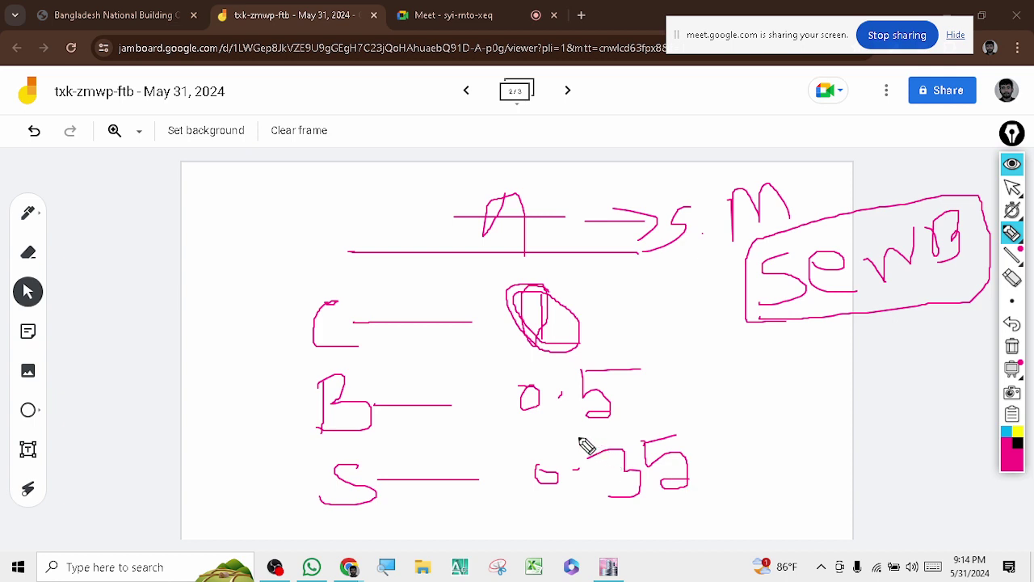
# Step: Handwrite a second value after each row: 0.7 for C, 0.35 for B and 0.25 for S
pyautogui.click(1012, 186)
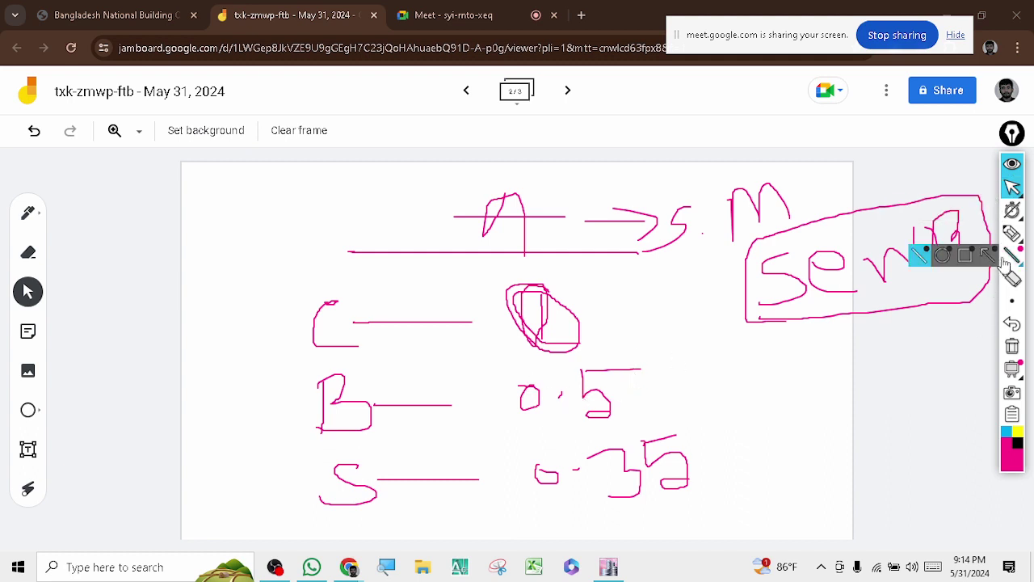
pyautogui.click(1012, 233)
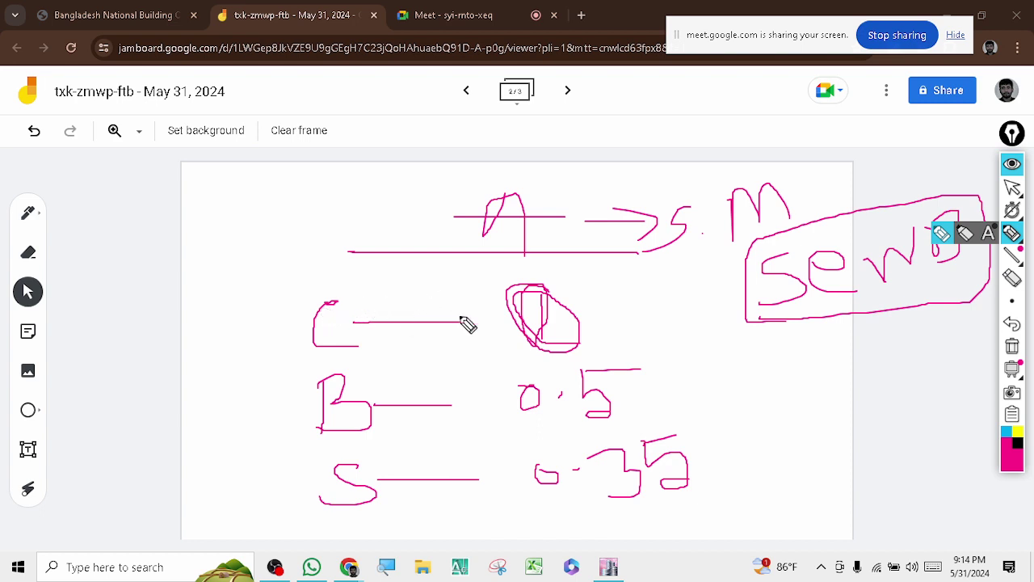
pyautogui.moveTo(585, 308)
pyautogui.mouseDown()
pyautogui.moveTo(653, 297)
pyautogui.moveTo(694, 272)
pyautogui.moveTo(698, 307)
pyautogui.moveTo(712, 290)
pyautogui.mouseUp()
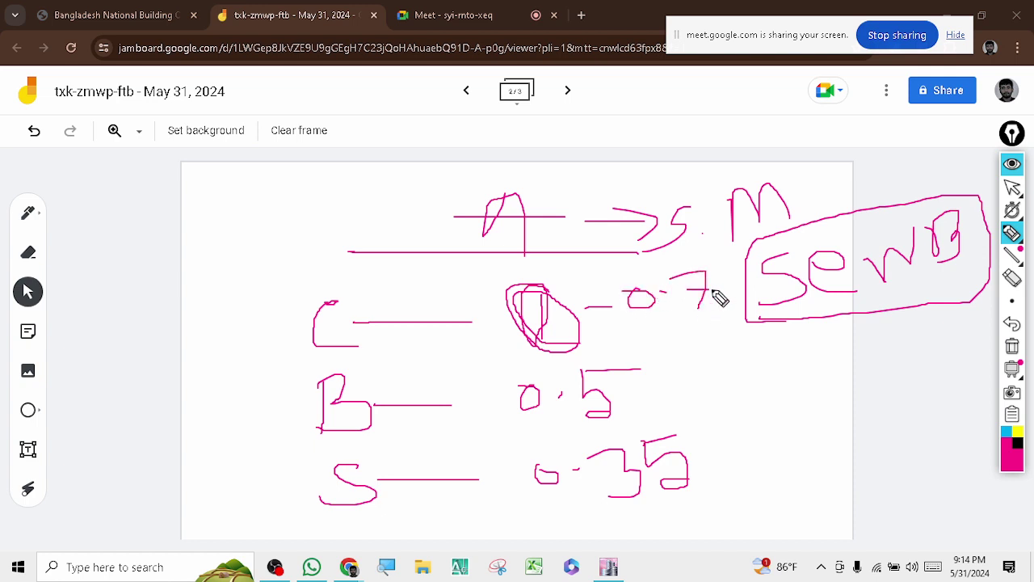
pyautogui.moveTo(644, 387)
pyautogui.mouseDown()
pyautogui.moveTo(706, 399)
pyautogui.moveTo(706, 374)
pyautogui.moveTo(752, 374)
pyautogui.moveTo(755, 404)
pyautogui.moveTo(790, 368)
pyautogui.moveTo(768, 403)
pyautogui.mouseUp()
pyautogui.click(732, 380)
pyautogui.moveTo(708, 460)
pyautogui.mouseDown()
pyautogui.moveTo(871, 446)
pyautogui.moveTo(882, 412)
pyautogui.moveTo(887, 449)
pyautogui.moveTo(895, 431)
pyautogui.mouseUp()
pyautogui.click(822, 442)
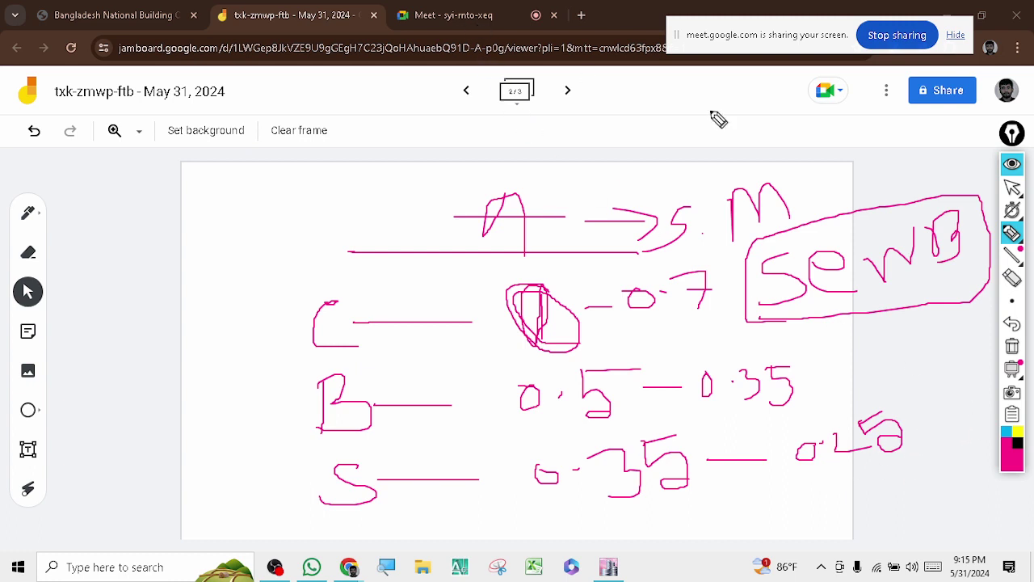
# Step: Leave freehand writing, return to the Google Meet page and clear all screen annotations
pyautogui.click(1012, 187)
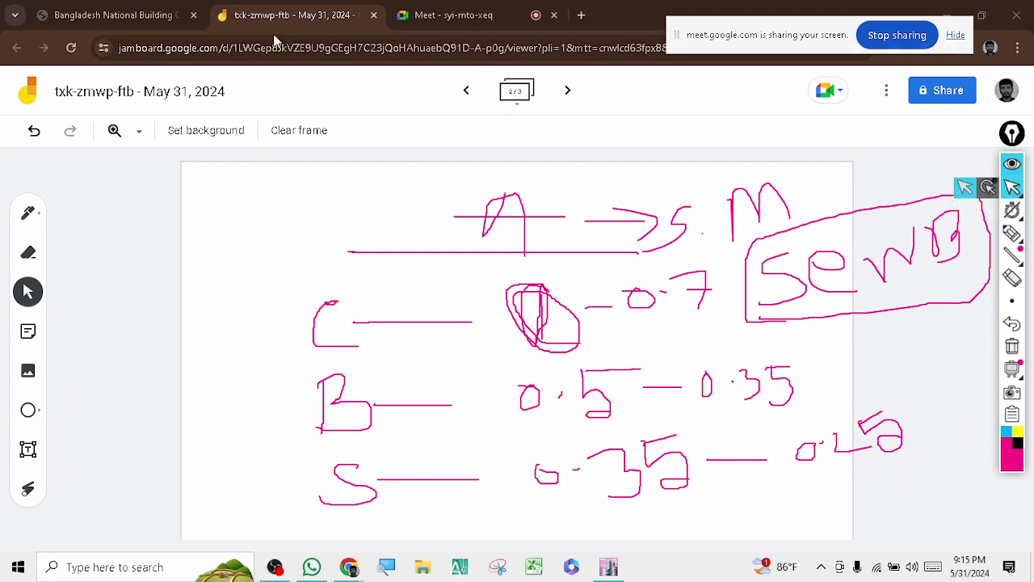
pyautogui.click(461, 19)
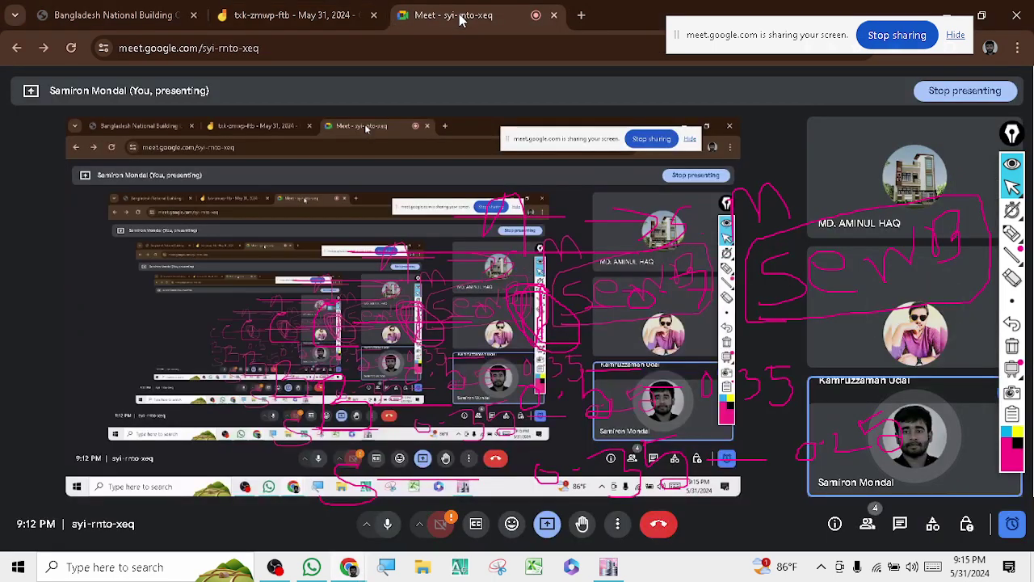
pyautogui.click(1011, 346)
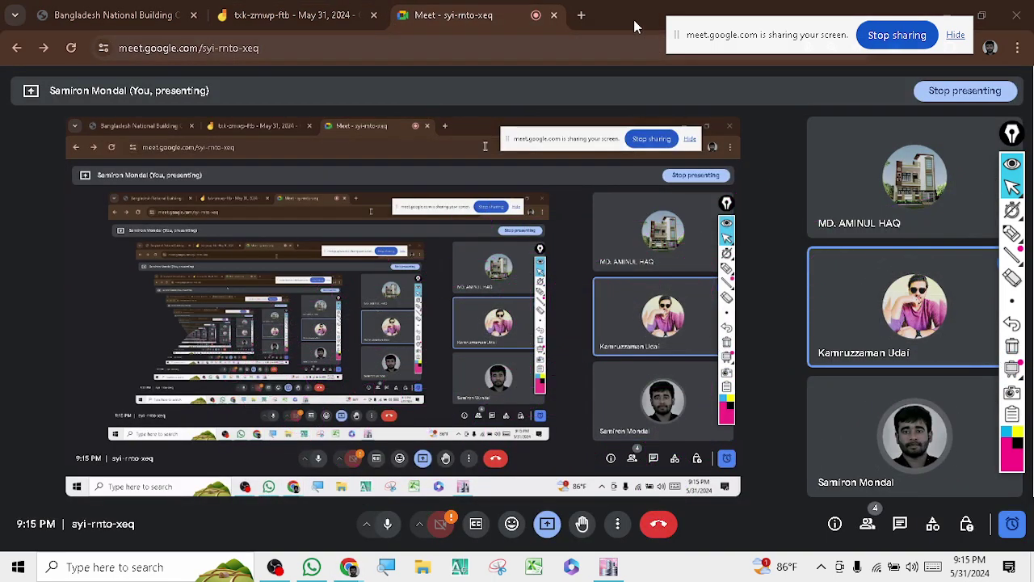
# Step: Search Google for "ETABS DESIGN MODIFIER" in a new browser tab
pyautogui.hotkey('ctrl', 't')
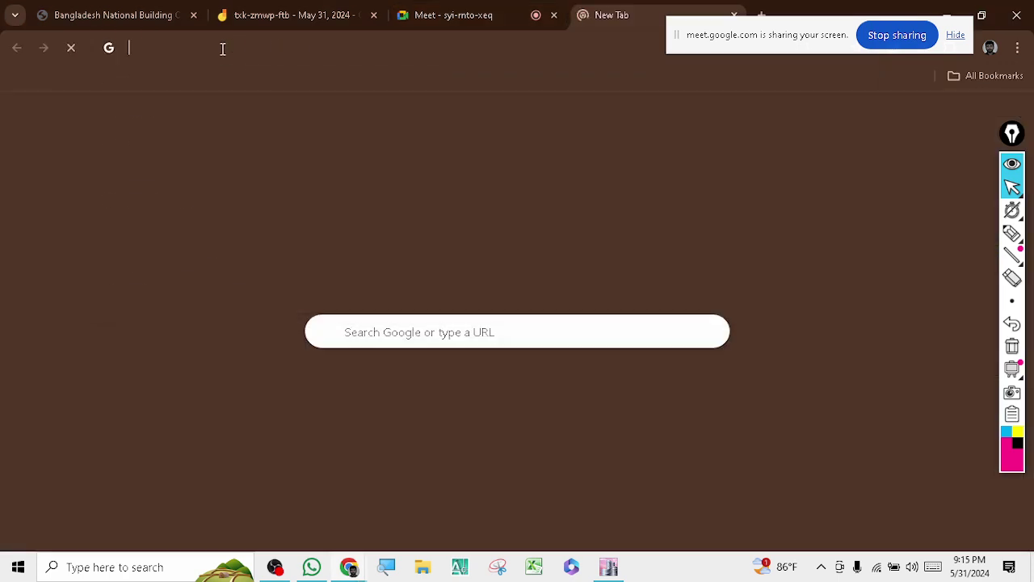
pyautogui.click(221, 47)
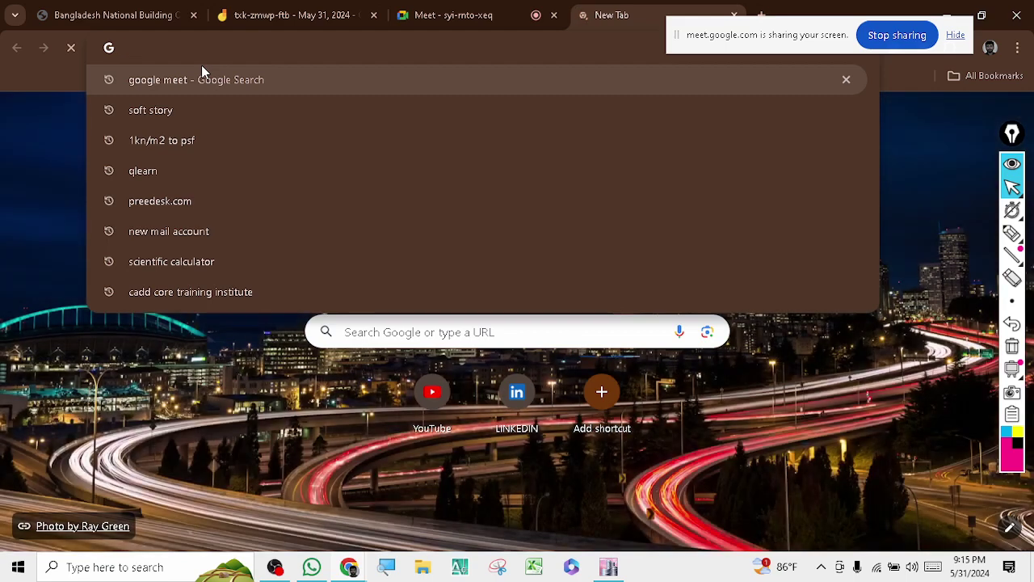
pyautogui.write('ETABS')
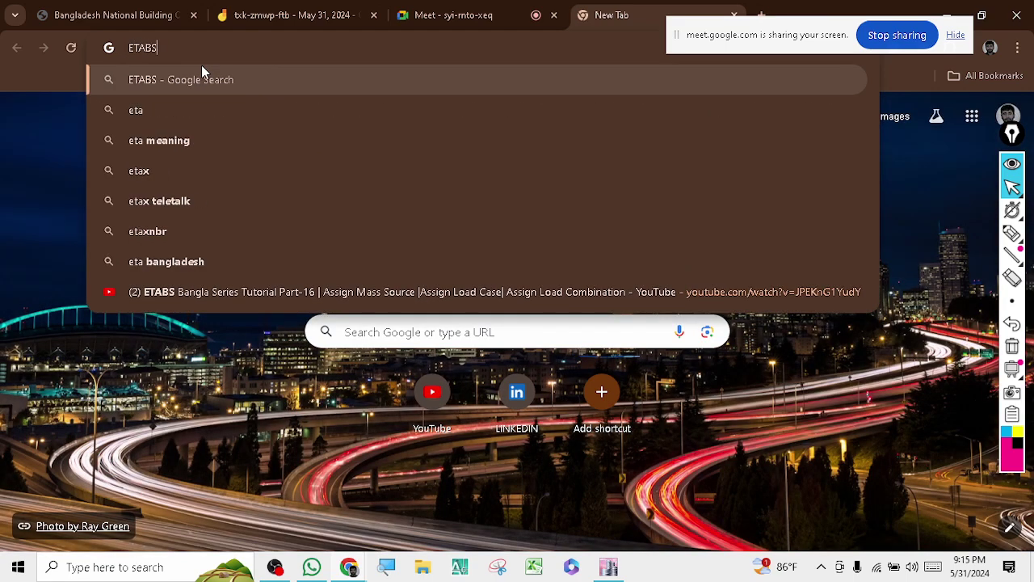
pyautogui.write(' DESIGN')
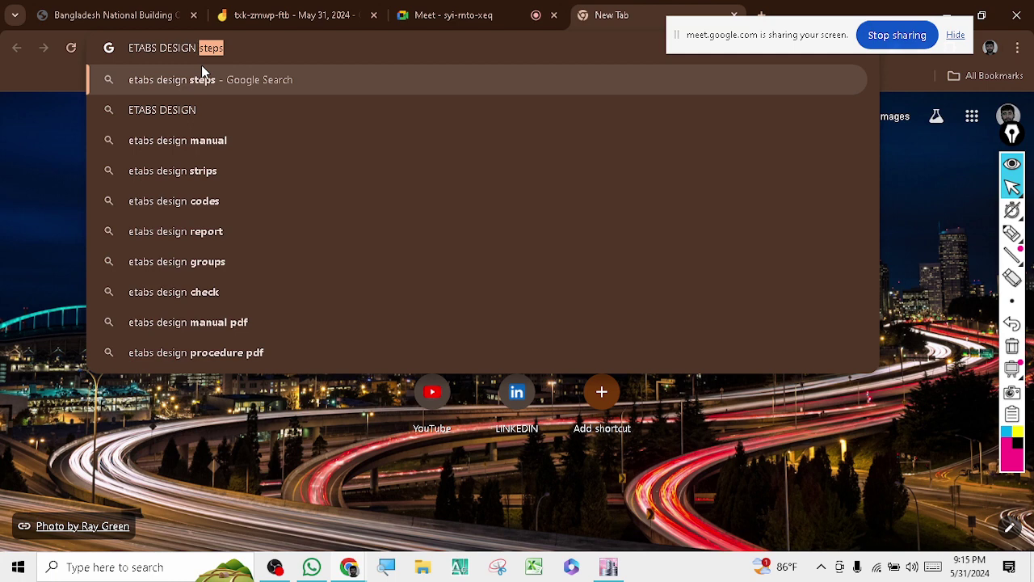
pyautogui.write(' MO')
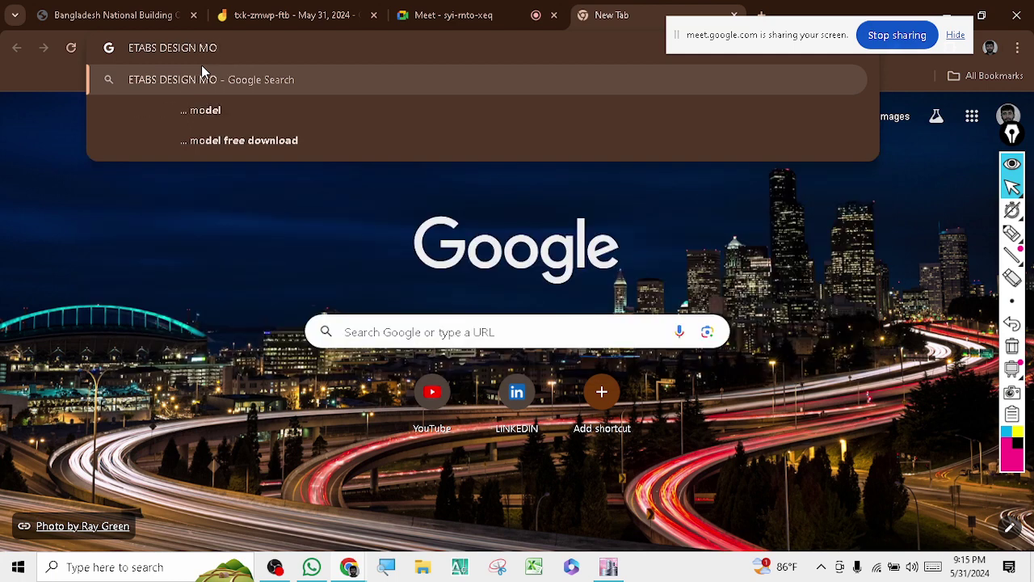
pyautogui.write('DIFIER')
pyautogui.press('Return')
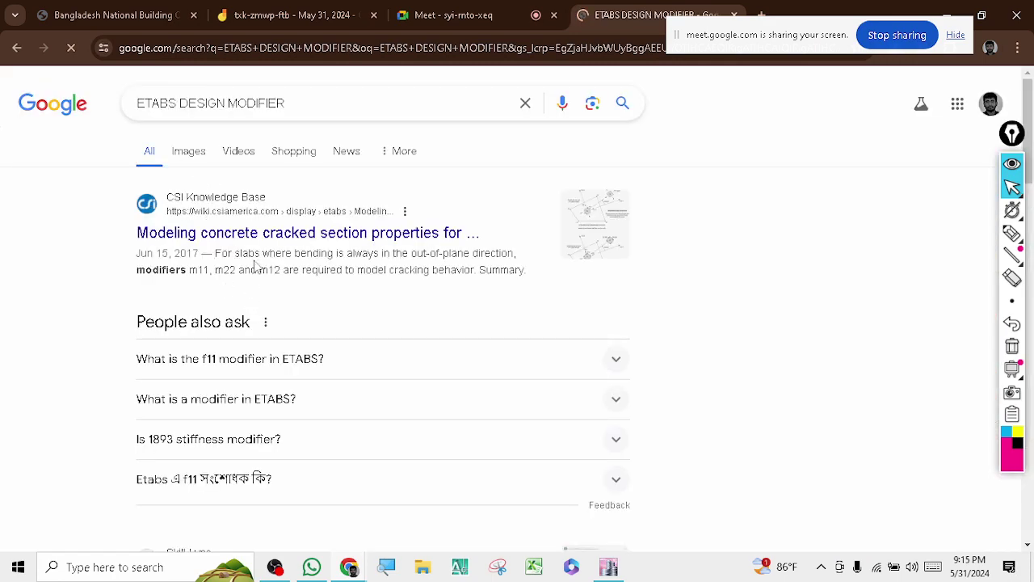
# Step: Open the CSI Knowledge Base result on modeling concrete cracked section properties in a new tab and switch to it
pyautogui.rightClick(261, 240)
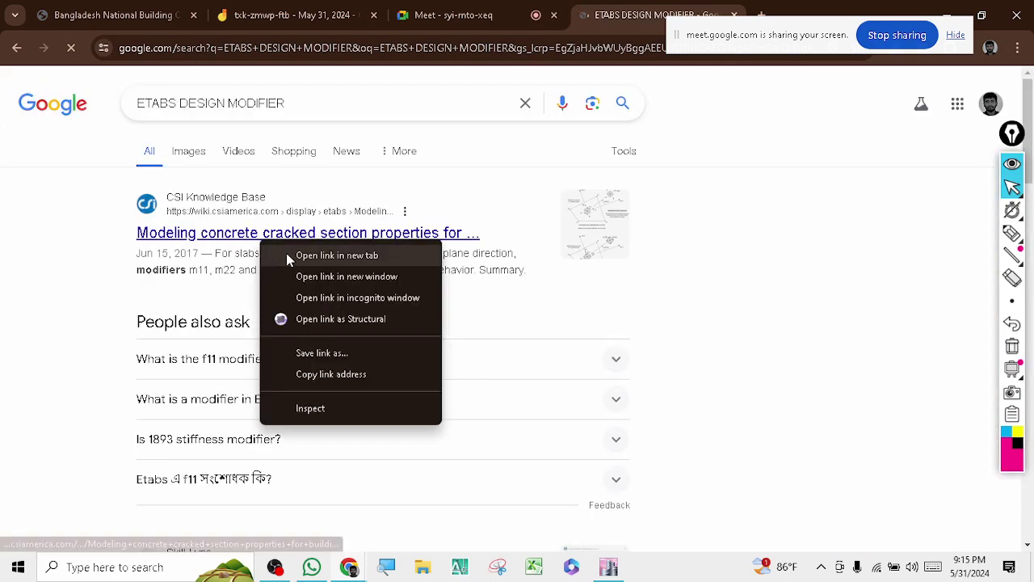
pyautogui.click(336, 255)
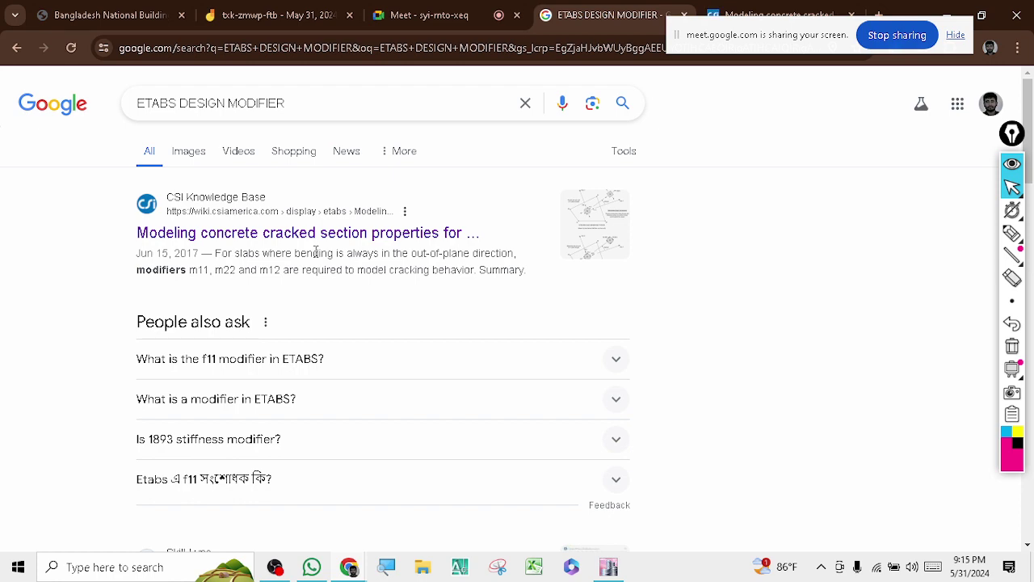
pyautogui.click(748, 13)
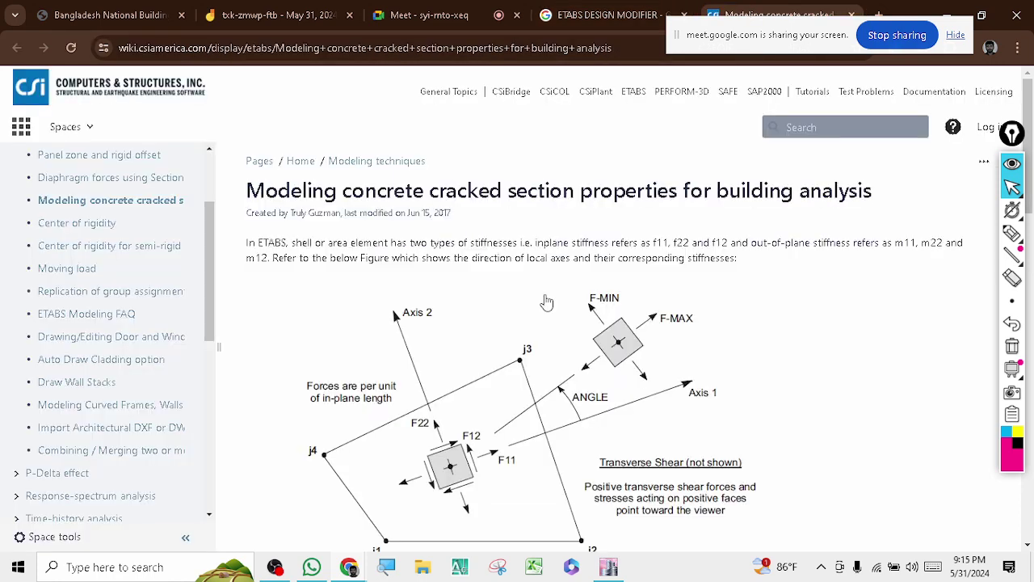
# Step: Examine the article's summary of stiffness modifiers for beams, columns, uncracked and cracked walls, and flat slabs
pyautogui.scroll(-4, 543, 301)
pyautogui.scroll(-10, 543, 301)
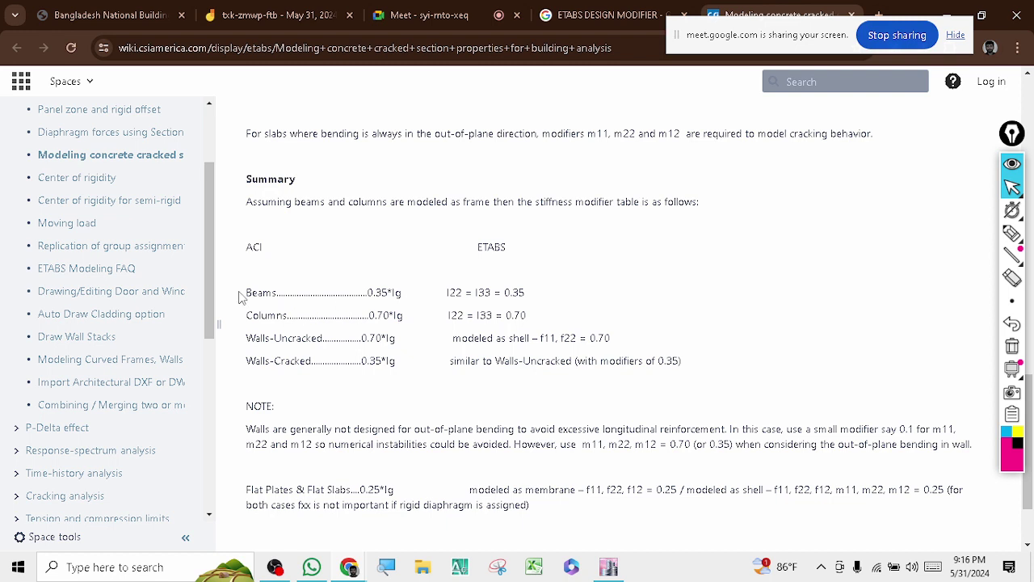
pyautogui.moveTo(243, 296); pyautogui.dragTo(406, 293)
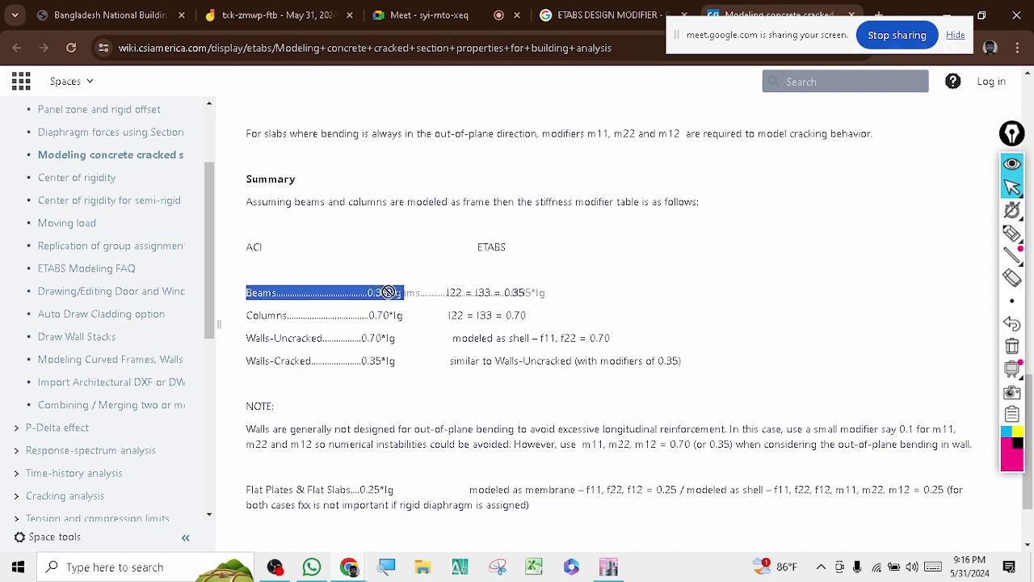
pyautogui.click(350, 290)
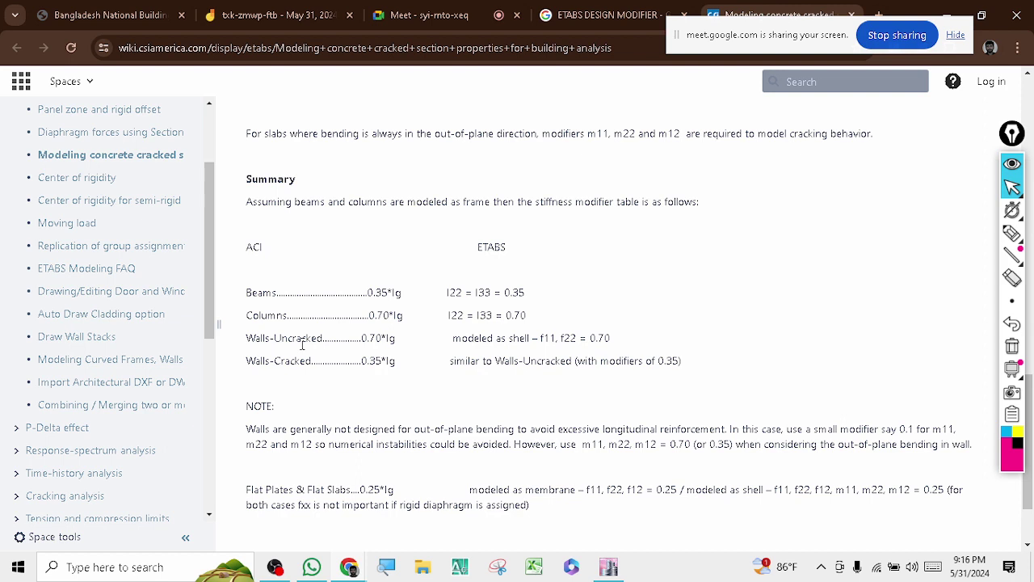
pyautogui.moveTo(350, 337); pyautogui.dragTo(405, 337)
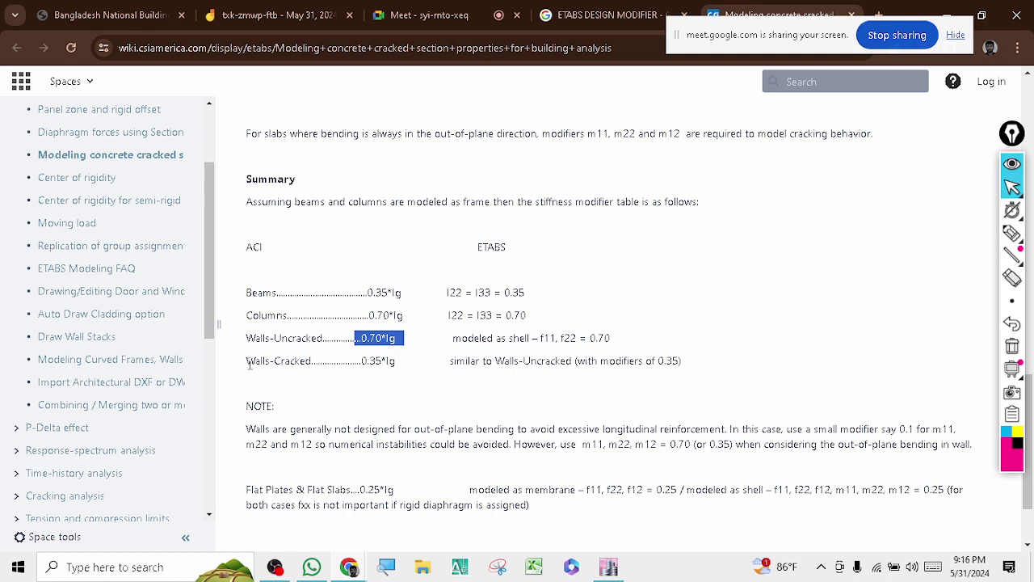
pyautogui.moveTo(360, 361); pyautogui.dragTo(403, 362)
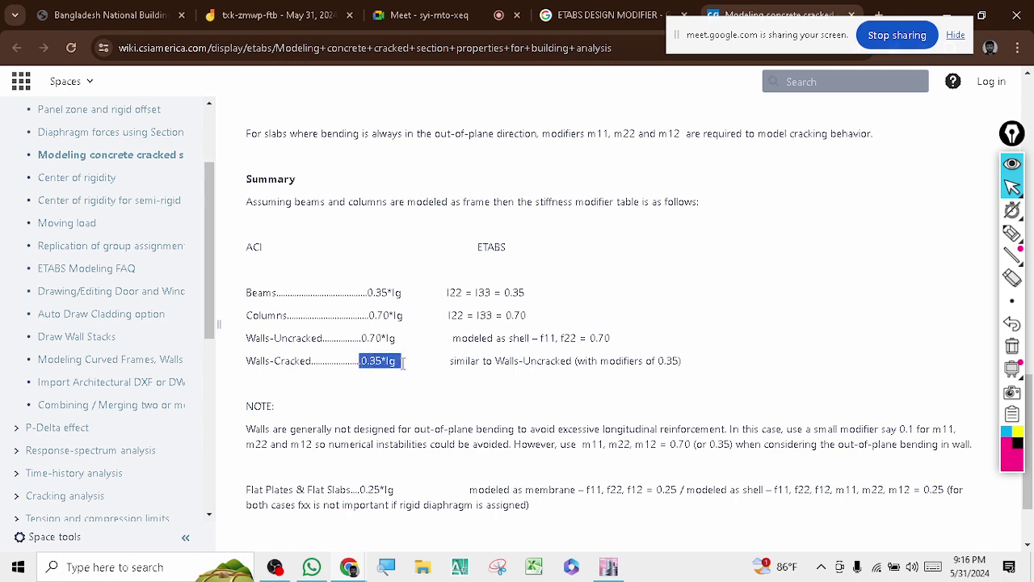
pyautogui.click(409, 364)
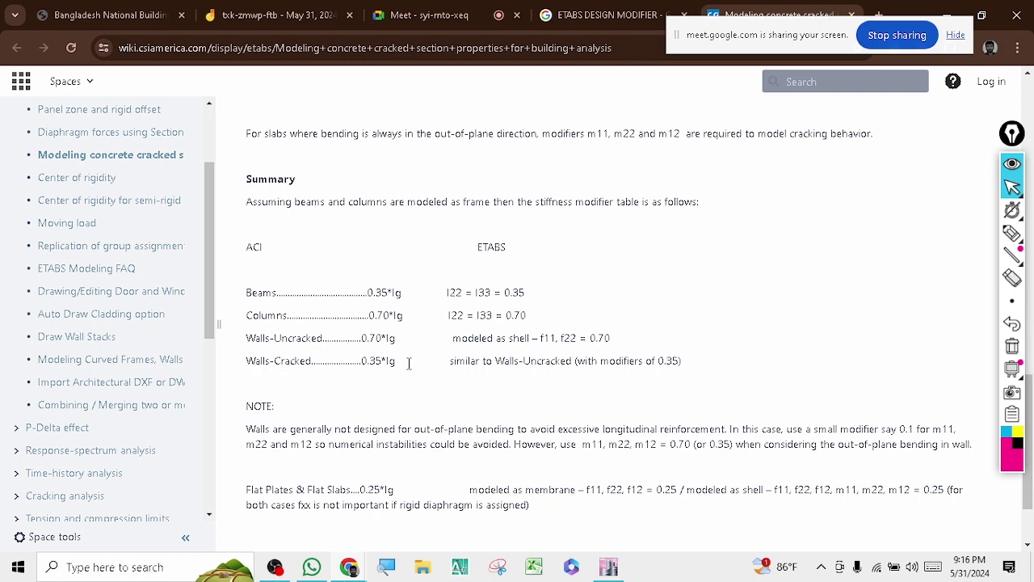
pyautogui.scroll(-3, 437, 357)
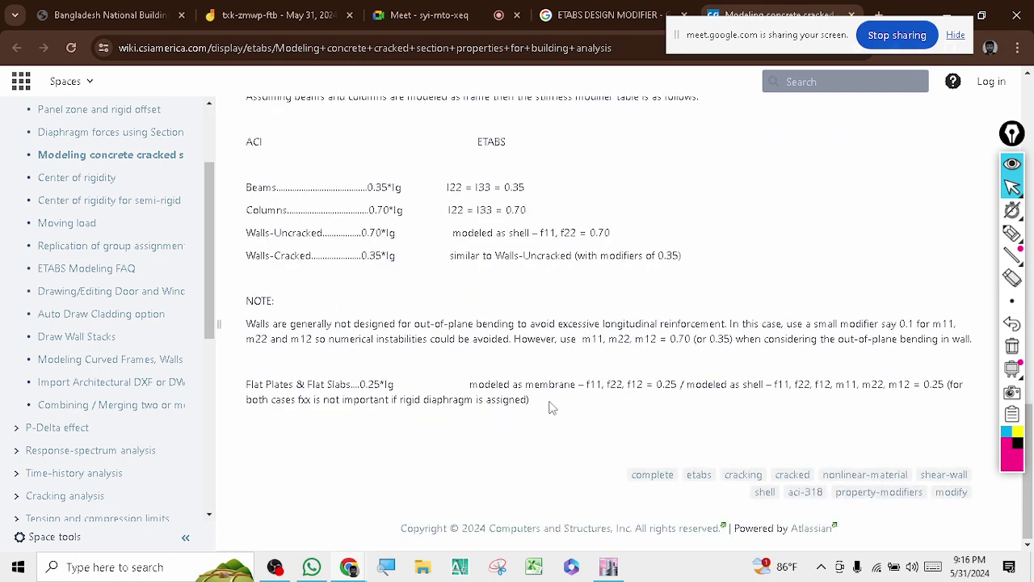
# Step: Review the cracked-section article's stiffness direction figure, slab bending note and summary of modifiers for beams, columns, walls and flat slabs
pyautogui.scroll(4, 489, 388)
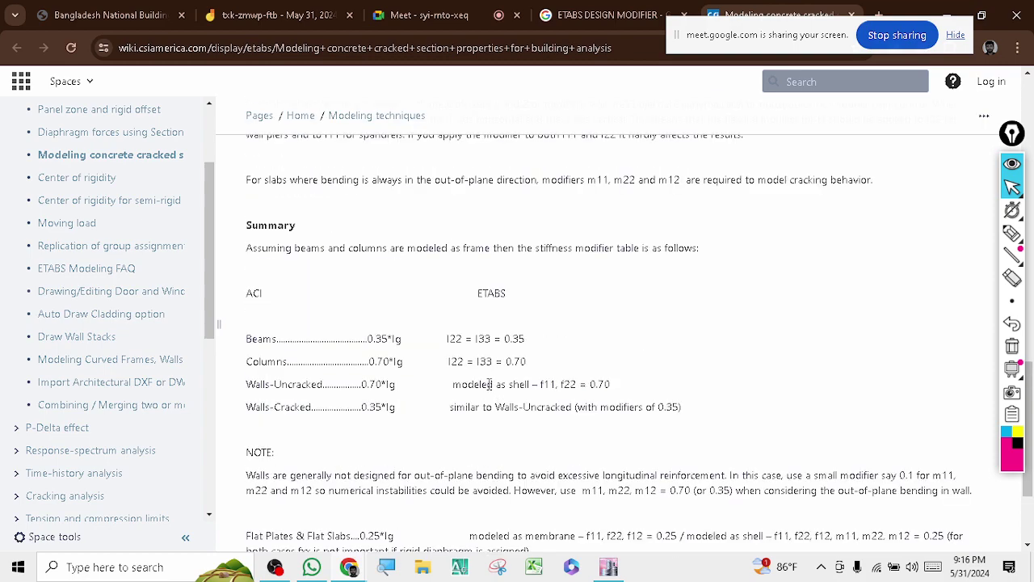
pyautogui.scroll(-3, 489, 385)
pyautogui.scroll(15, 467, 376)
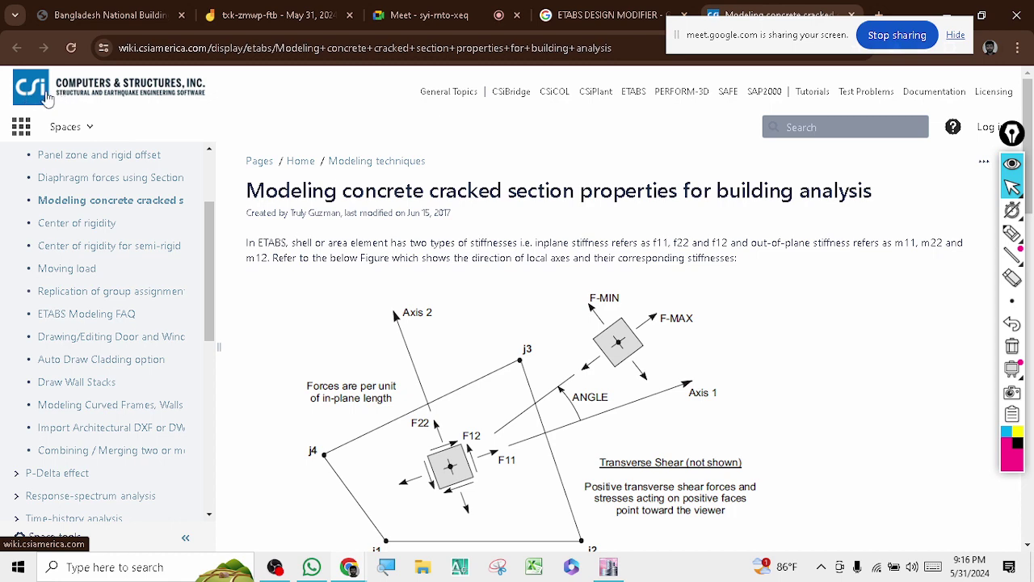
pyautogui.scroll(-2, 325, 337)
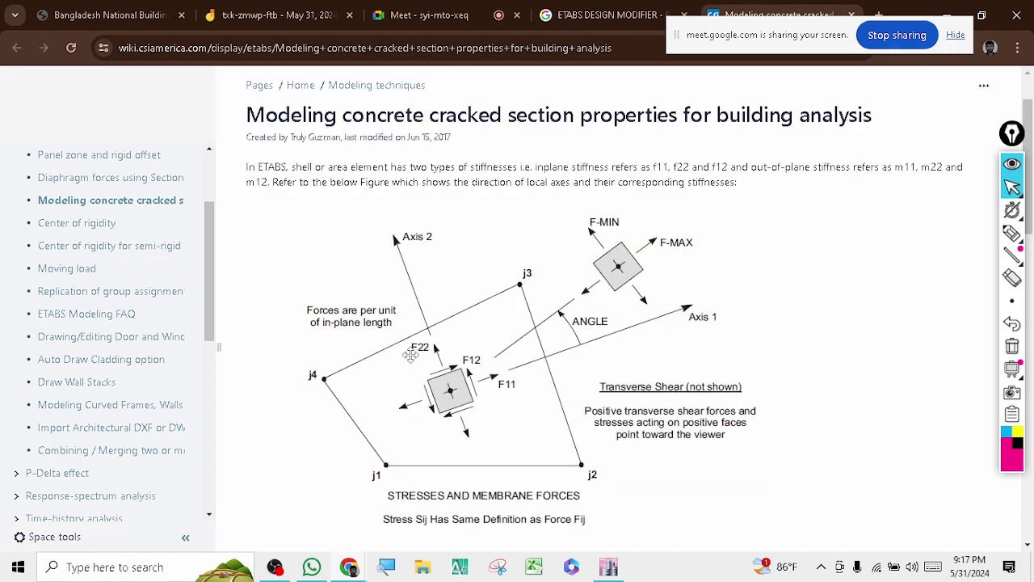
pyautogui.scroll(-14, 410, 354)
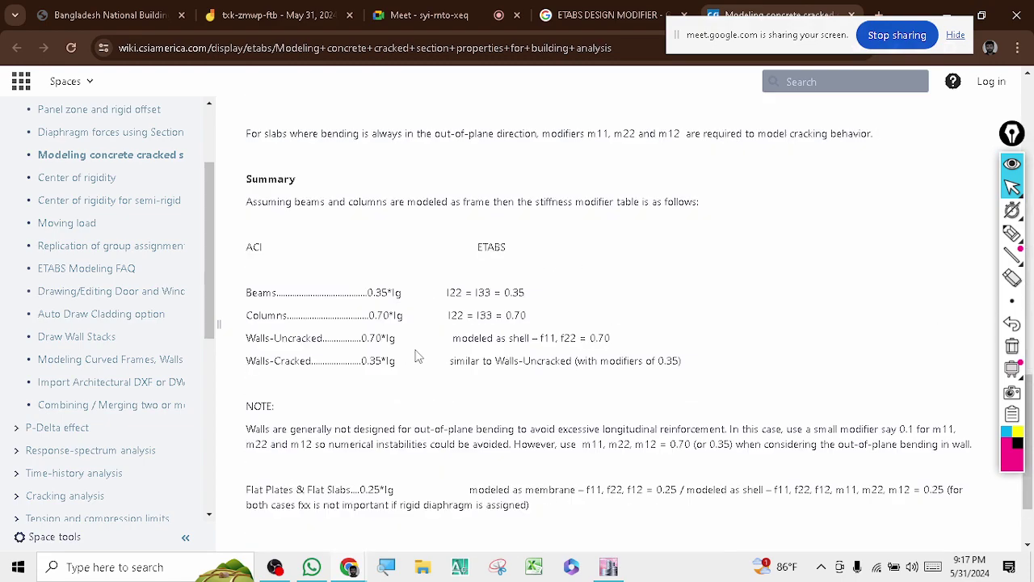
pyautogui.scroll(4, 415, 350)
pyautogui.scroll(-2, 392, 340)
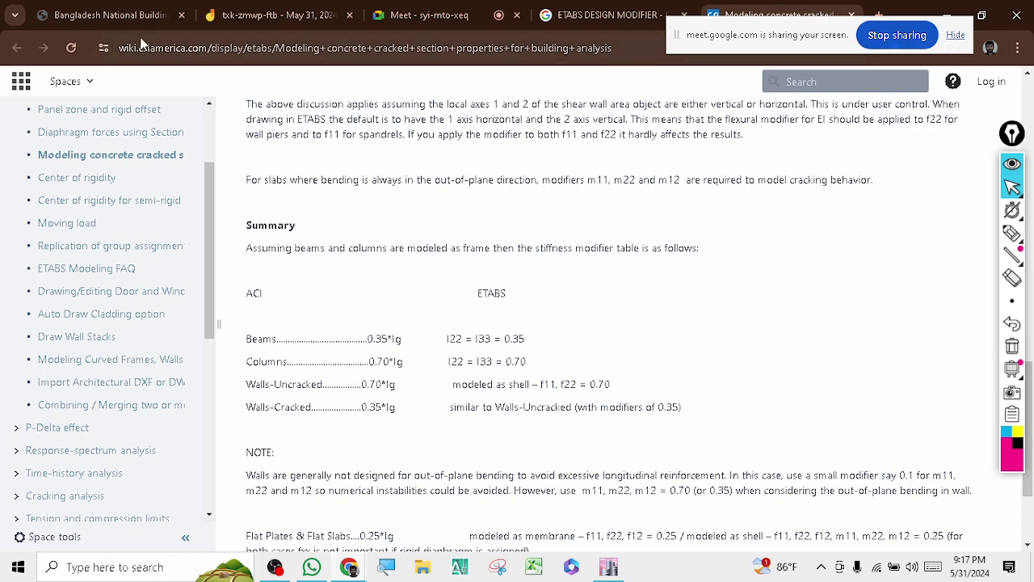
# Step: Look through the structural design chapters in the Bangladesh National Building Code PDF outline and return to the CSI cracked-section article
pyautogui.click(141, 14)
pyautogui.scroll(2, 164, 262)
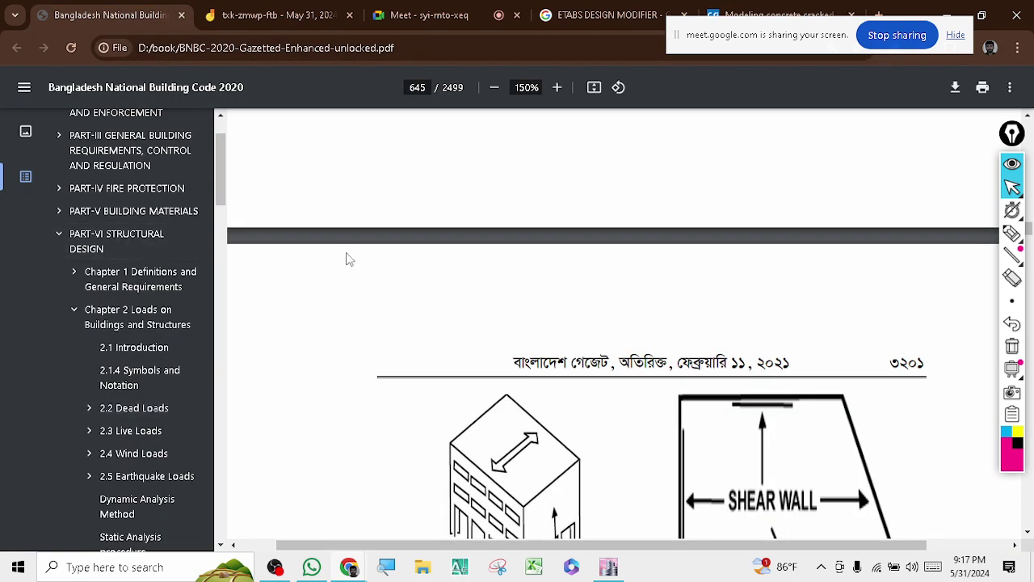
pyautogui.scroll(-5, 161, 263)
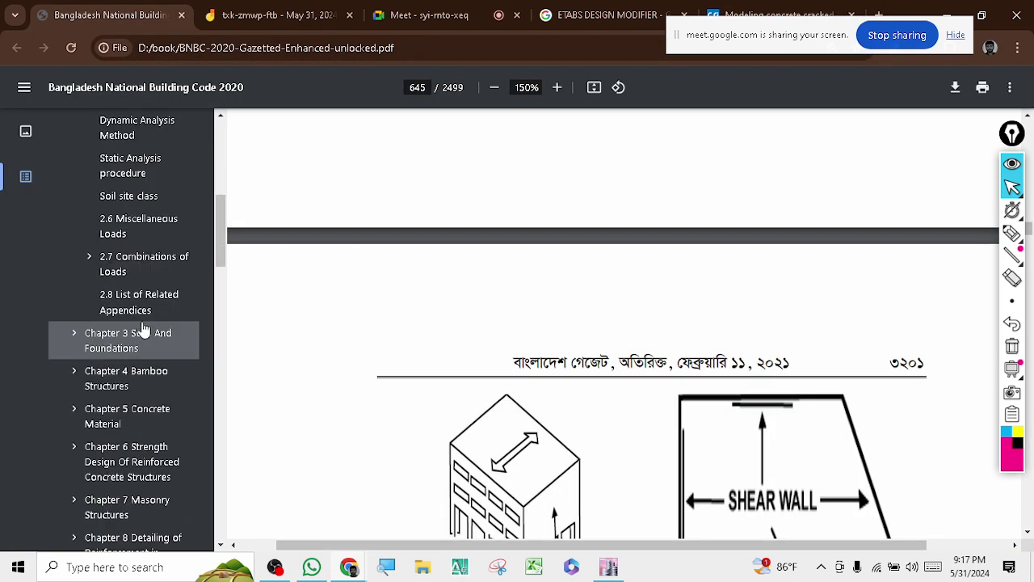
pyautogui.scroll(4, 143, 323)
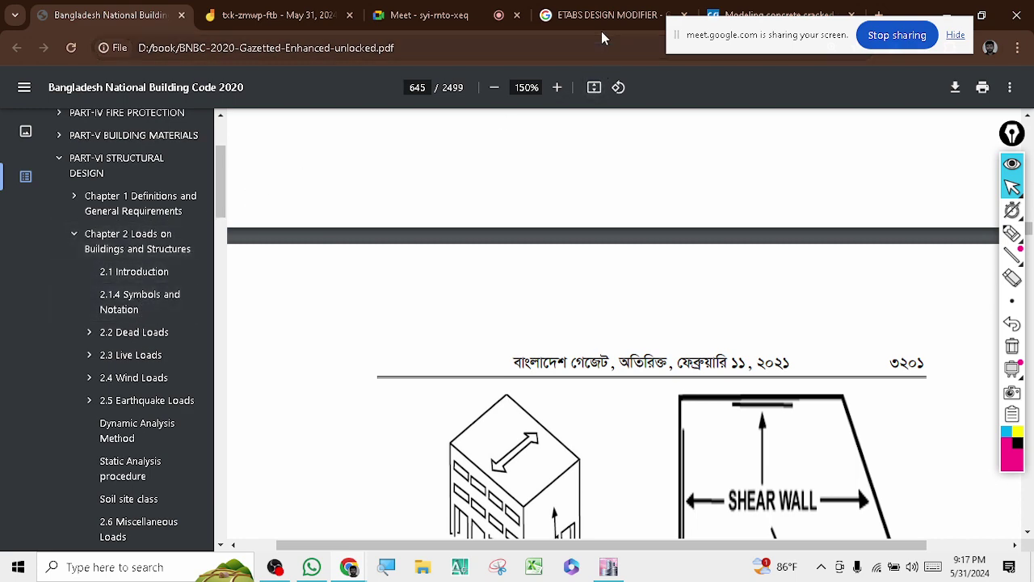
pyautogui.click(711, 14)
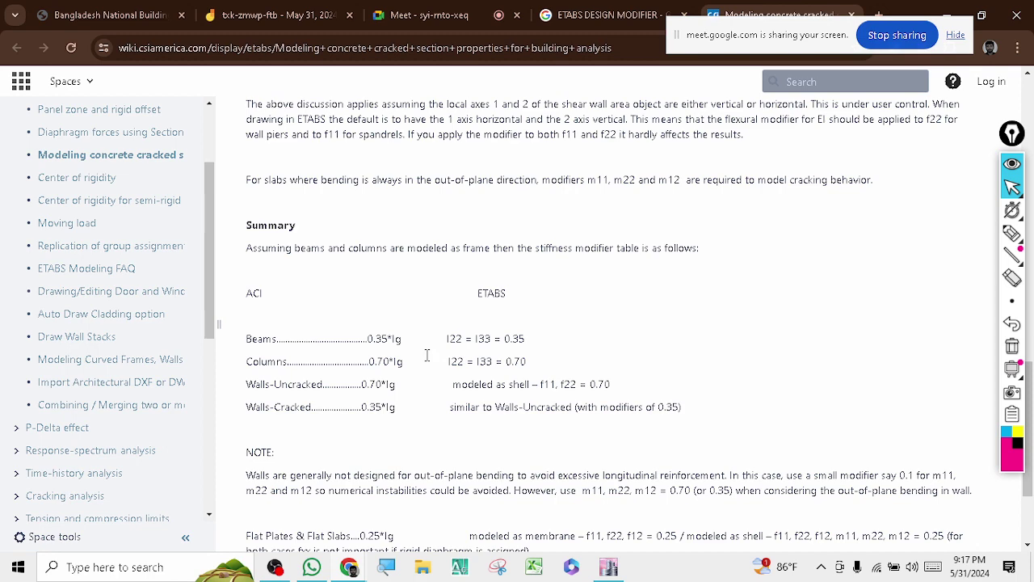
# Step: Switch to ETABS and show the property/stiffness modification factors of the C=12X12 frame section
pyautogui.hotkey('alt', 'Tab')
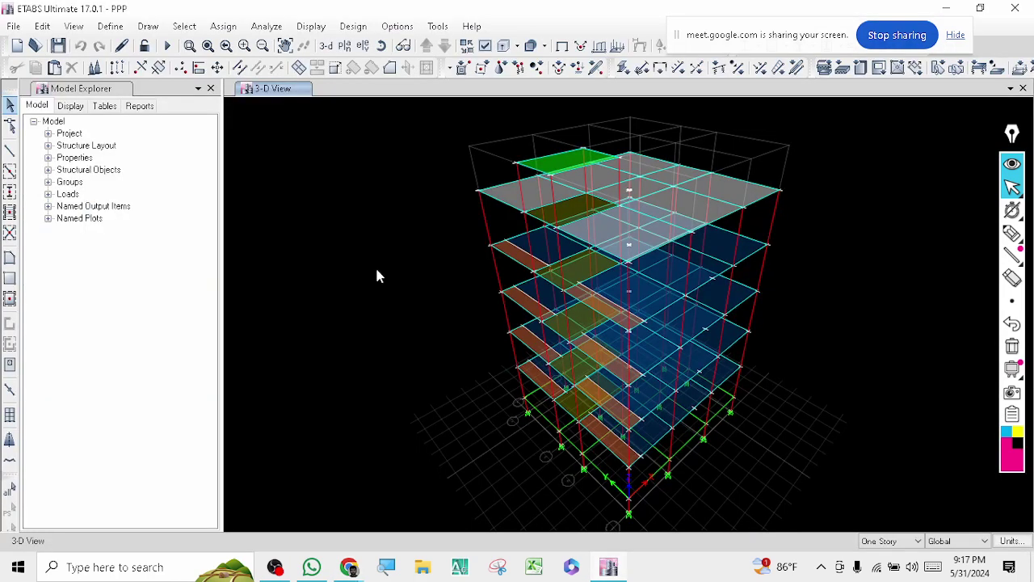
pyautogui.click(112, 26)
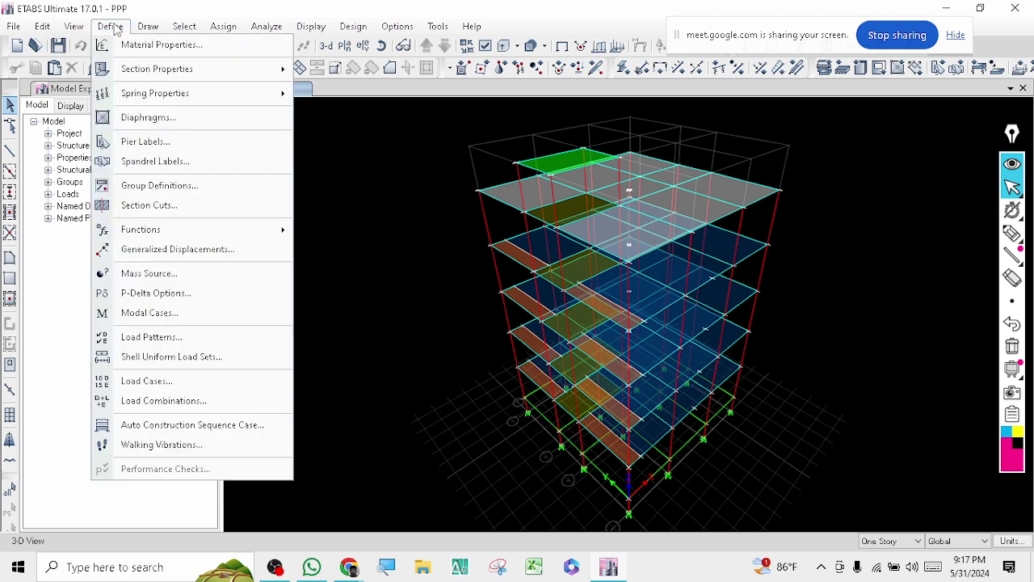
pyautogui.moveTo(130, 73)
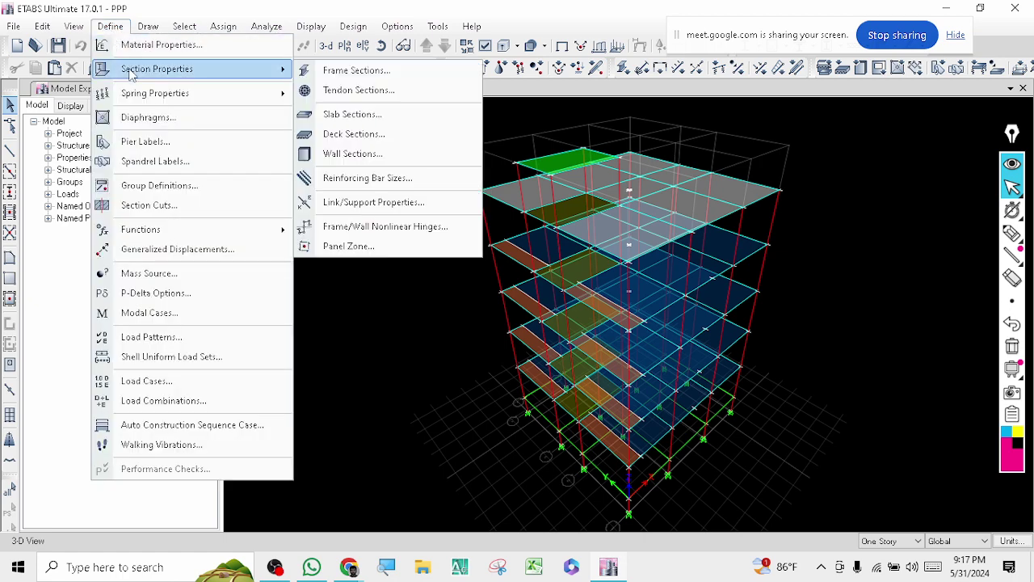
pyautogui.click(326, 76)
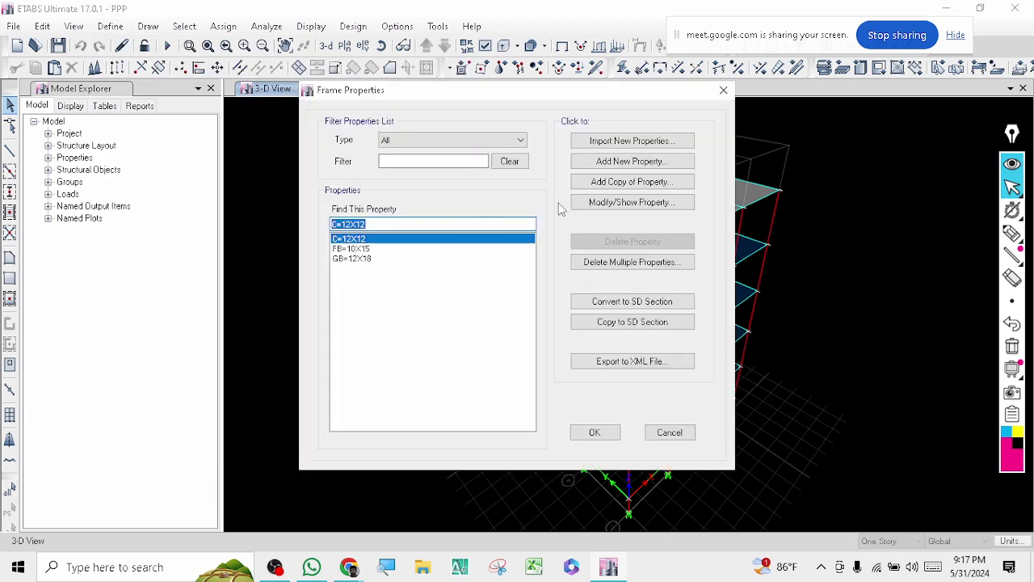
pyautogui.click(615, 205)
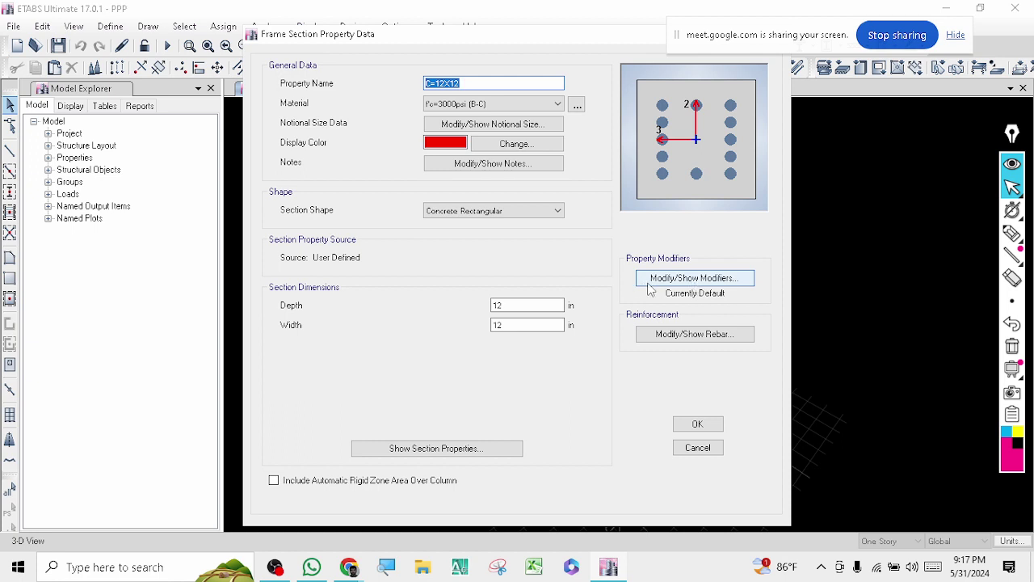
pyautogui.click(672, 280)
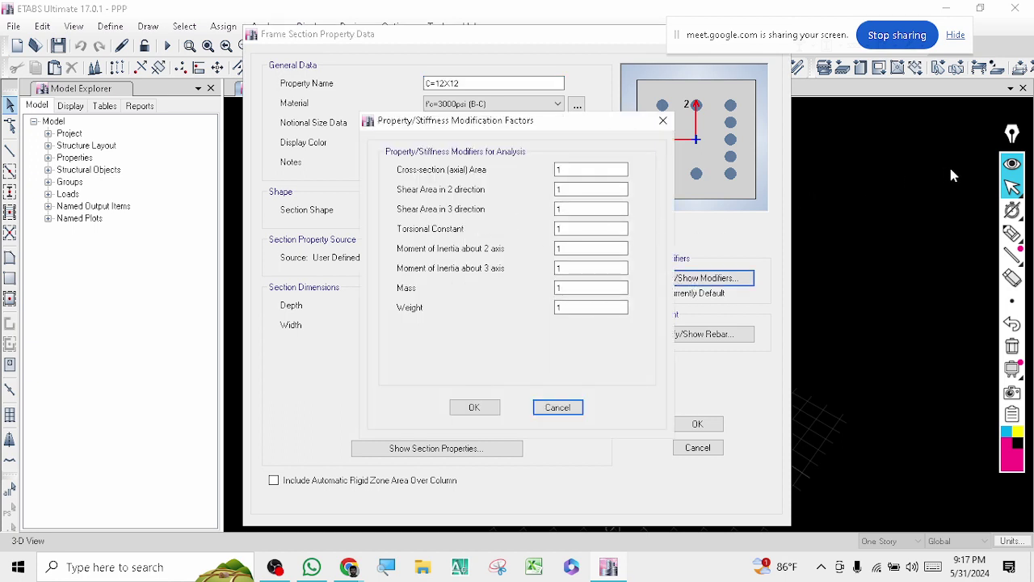
# Step: Underline and box the cross-section and shear area modifiers with the screen pen, and bracket the torsional constant and moment of inertia modifiers
pyautogui.click(1012, 233)
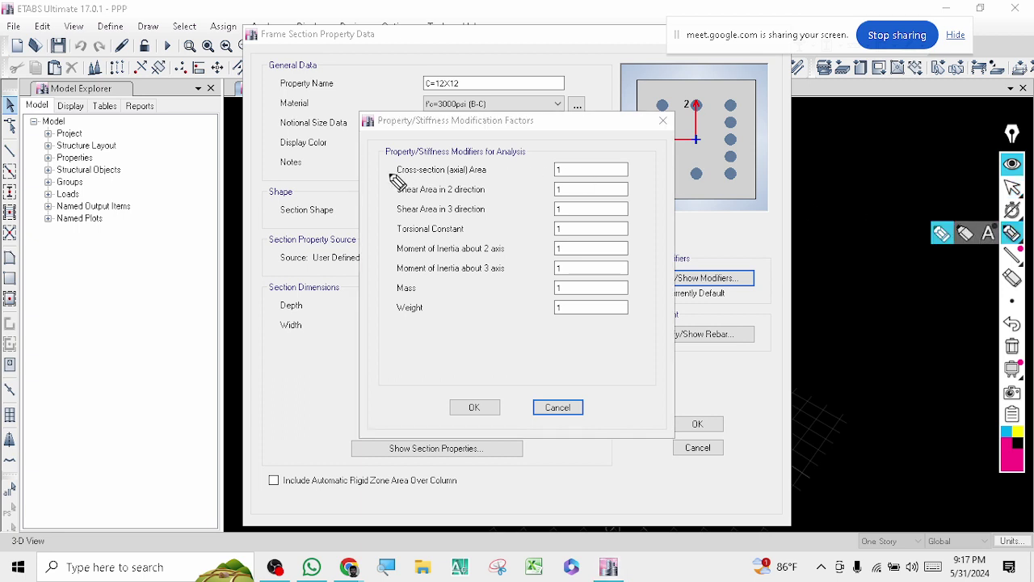
pyautogui.moveTo(395, 176)
pyautogui.mouseDown()
pyautogui.moveTo(566, 183)
pyautogui.moveTo(597, 173)
pyautogui.moveTo(555, 165)
pyautogui.moveTo(557, 179)
pyautogui.mouseUp()
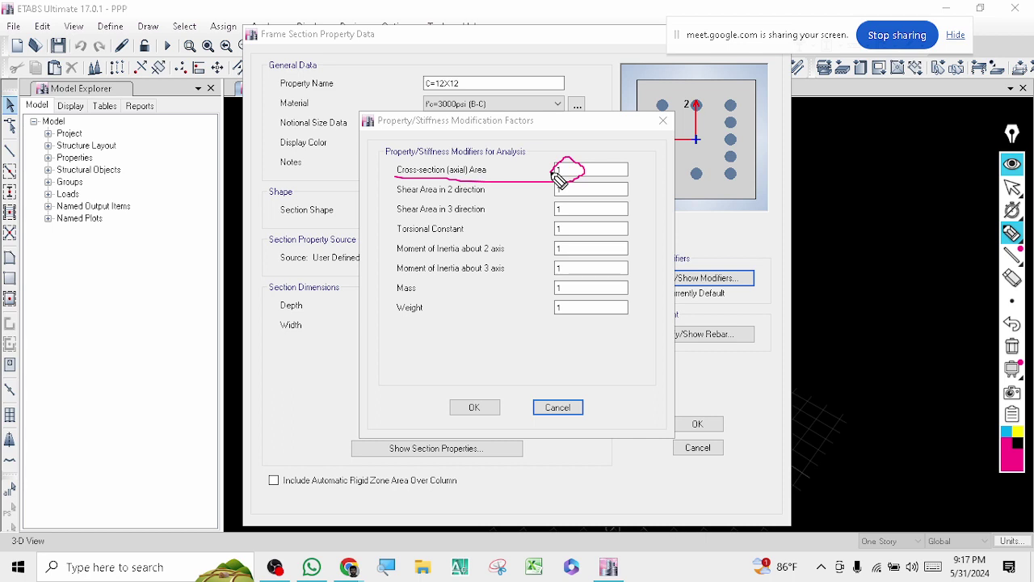
pyautogui.moveTo(423, 198); pyautogui.dragTo(512, 199)
pyautogui.moveTo(395, 215); pyautogui.dragTo(485, 215)
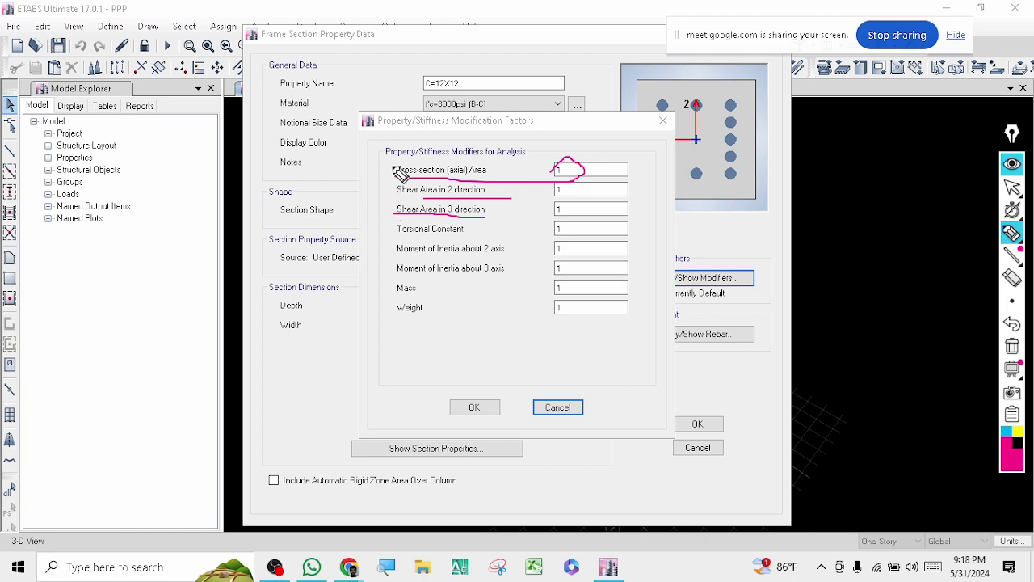
pyautogui.moveTo(392, 165)
pyautogui.mouseDown()
pyautogui.moveTo(393, 202)
pyautogui.moveTo(441, 217)
pyautogui.moveTo(646, 215)
pyautogui.moveTo(643, 159)
pyautogui.moveTo(387, 162)
pyautogui.moveTo(397, 176)
pyautogui.mouseUp()
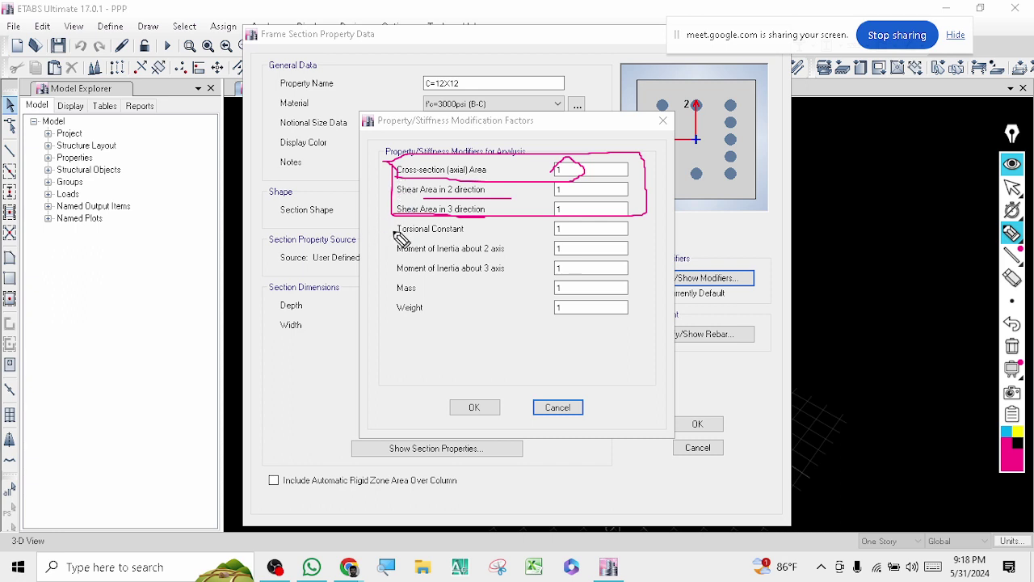
pyautogui.moveTo(397, 229)
pyautogui.mouseDown()
pyautogui.moveTo(382, 263)
pyautogui.moveTo(394, 274)
pyautogui.mouseUp()
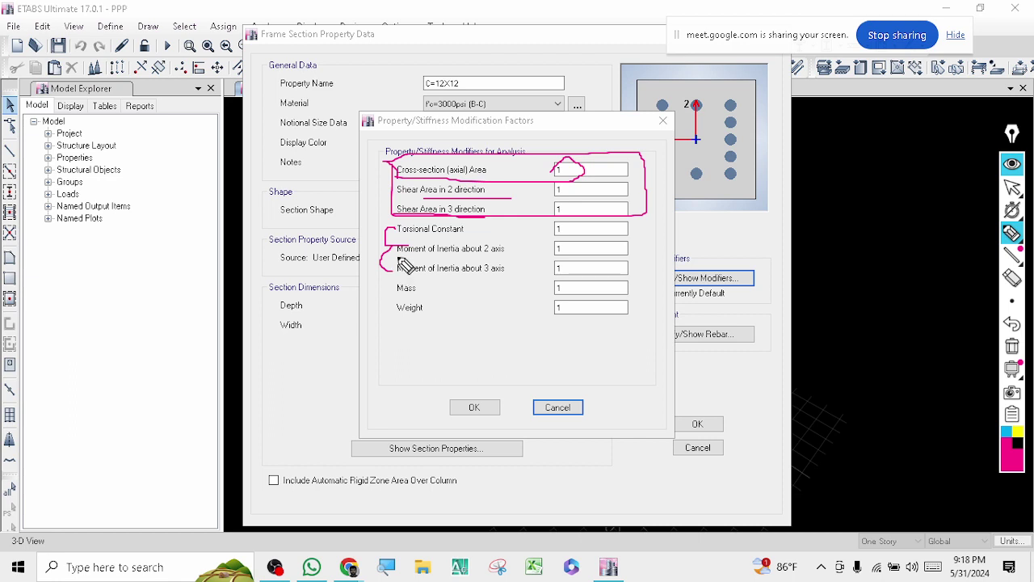
# Step: Clear the screen annotations, leave the pen and move the modification factors dialog aside to uncover the section preview
pyautogui.click(1011, 346)
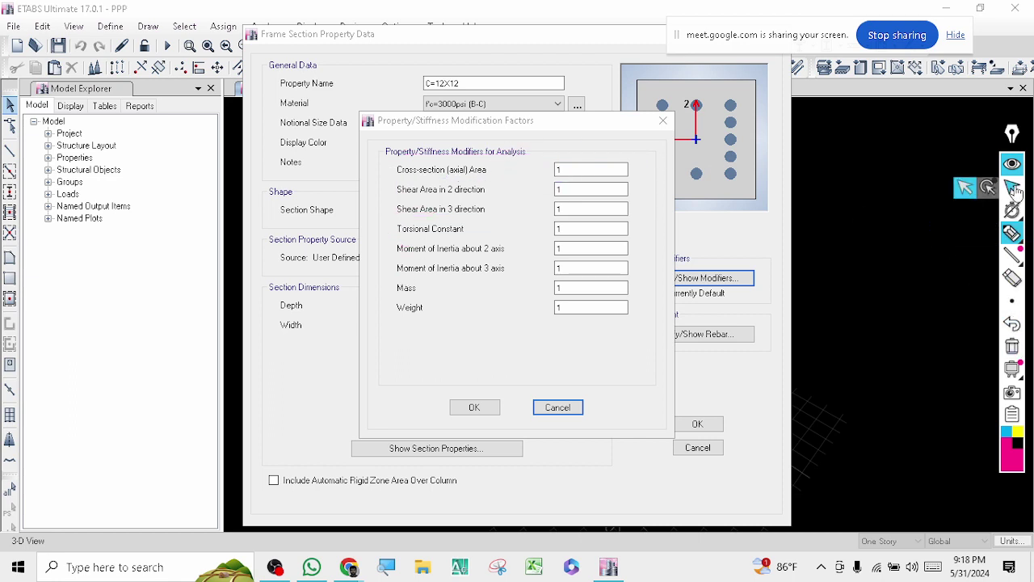
pyautogui.click(1012, 187)
pyautogui.moveTo(534, 127); pyautogui.dragTo(375, 126)
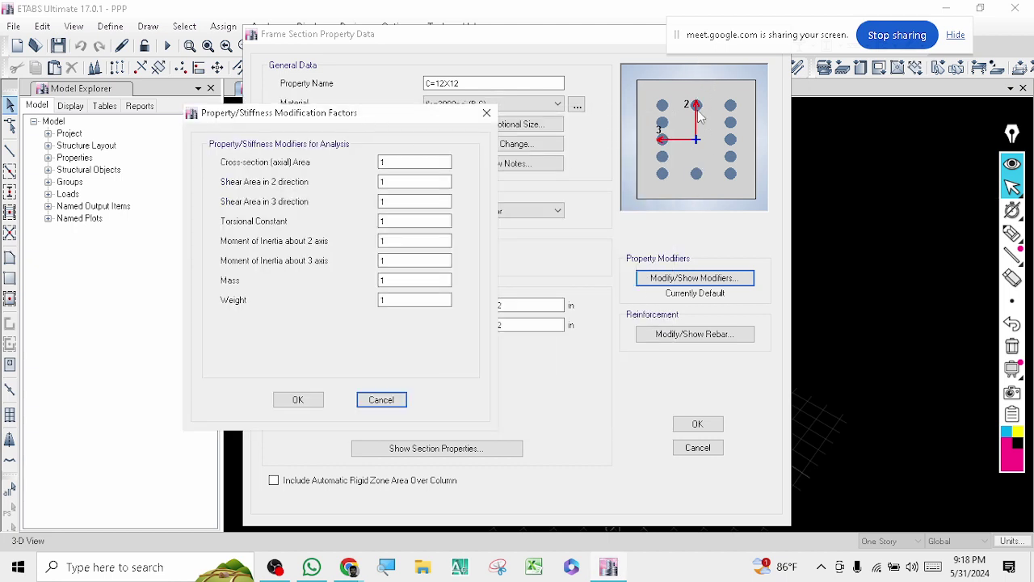
# Step: Draw perpendicular axes through the column section preview with the screen pen and label them X and Y
pyautogui.click(1012, 233)
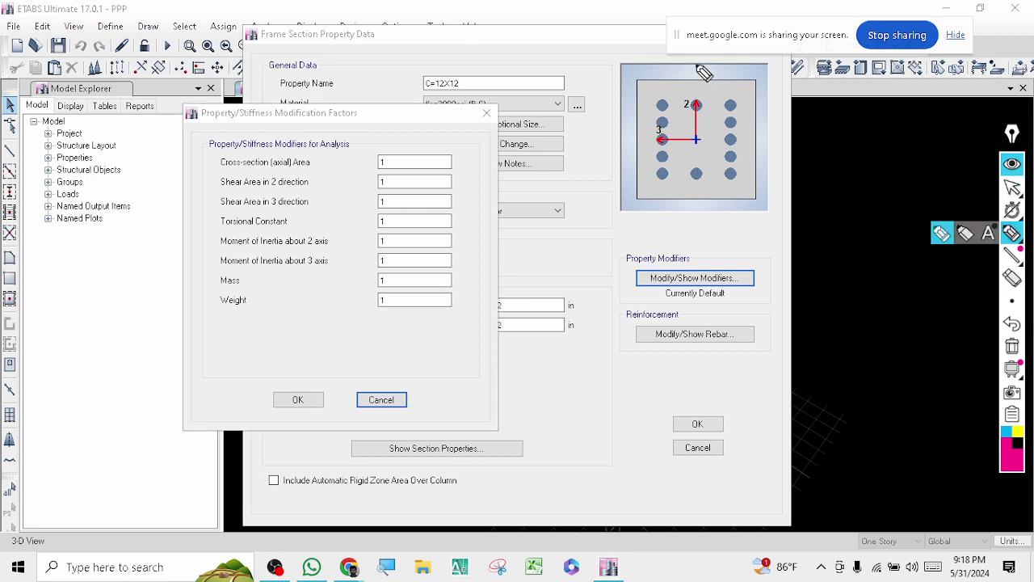
pyautogui.moveTo(696, 66); pyautogui.dragTo(698, 231)
pyautogui.moveTo(560, 135)
pyautogui.mouseDown()
pyautogui.moveTo(866, 148)
pyautogui.moveTo(840, 159)
pyautogui.mouseUp()
pyautogui.moveTo(695, 50)
pyautogui.mouseDown()
pyautogui.moveTo(722, 58)
pyautogui.moveTo(718, 78)
pyautogui.mouseUp()
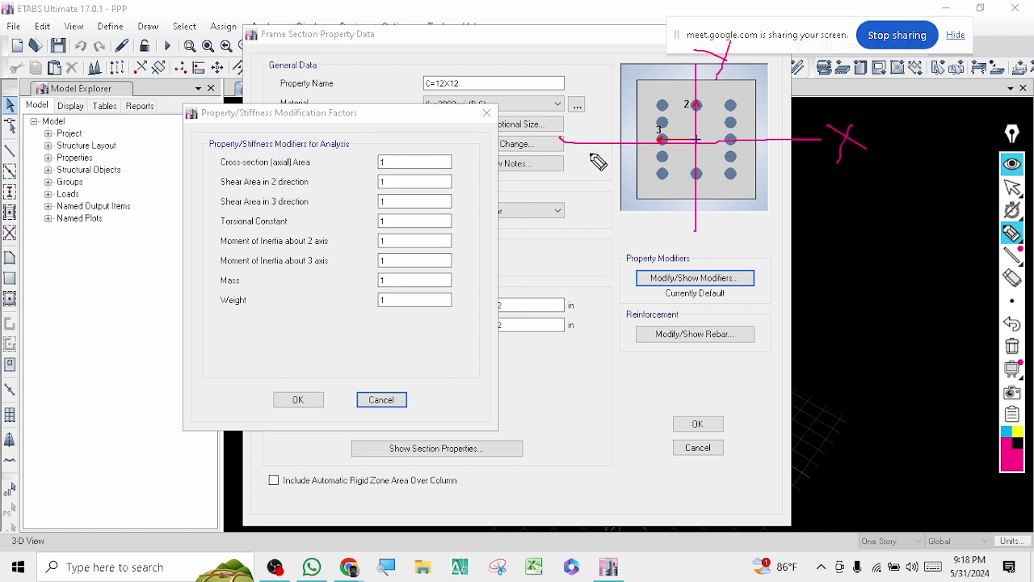
# Step: Trace the X and Y axes, mark the moments of inertia about the 3 and 2 axes, and clear the annotations
pyautogui.moveTo(561, 141); pyautogui.dragTo(844, 143)
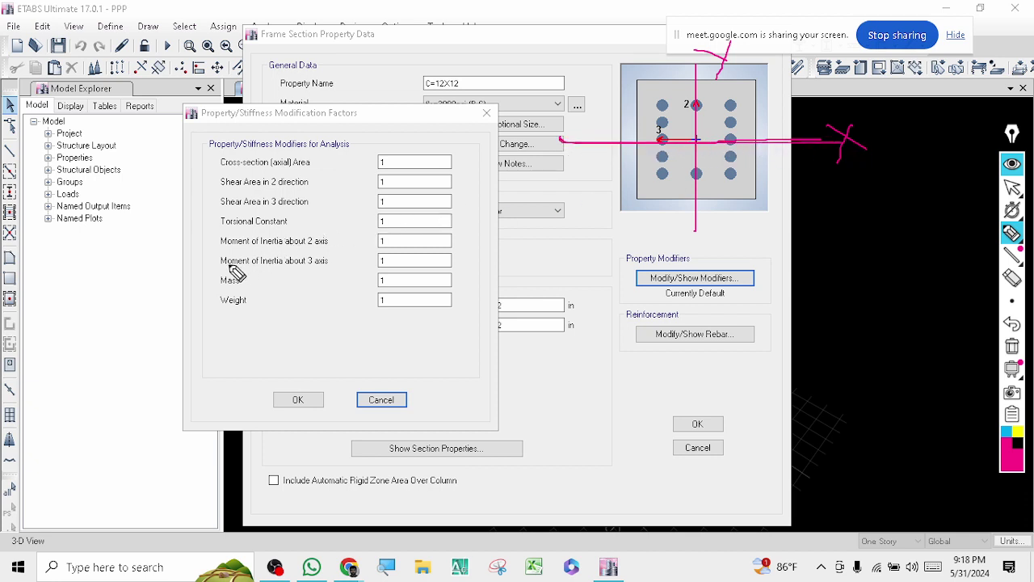
pyautogui.moveTo(231, 265)
pyautogui.mouseDown()
pyautogui.moveTo(199, 265)
pyautogui.moveTo(177, 240)
pyautogui.mouseUp()
pyautogui.moveTo(712, 58); pyautogui.dragTo(703, 217)
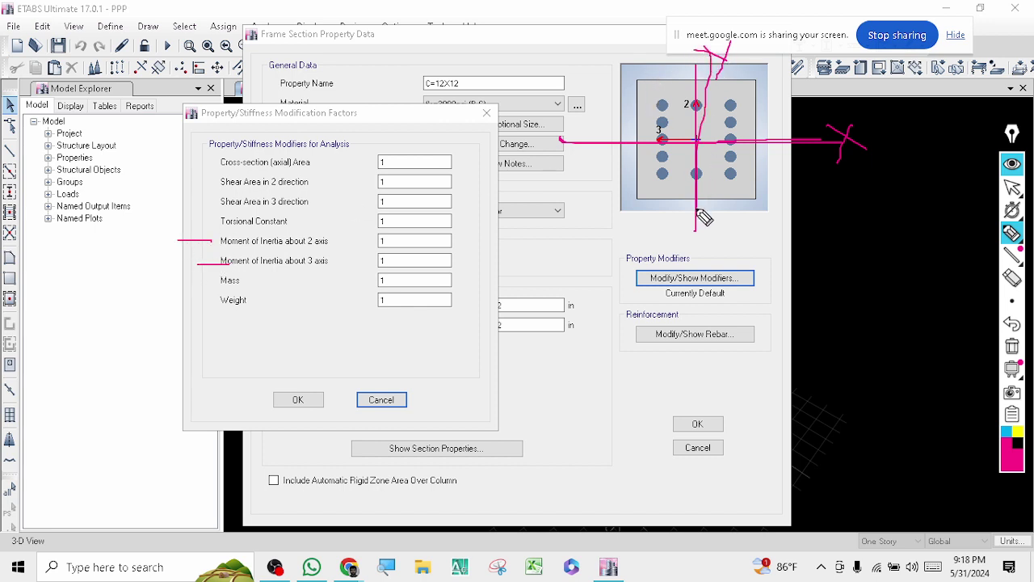
pyautogui.click(1012, 346)
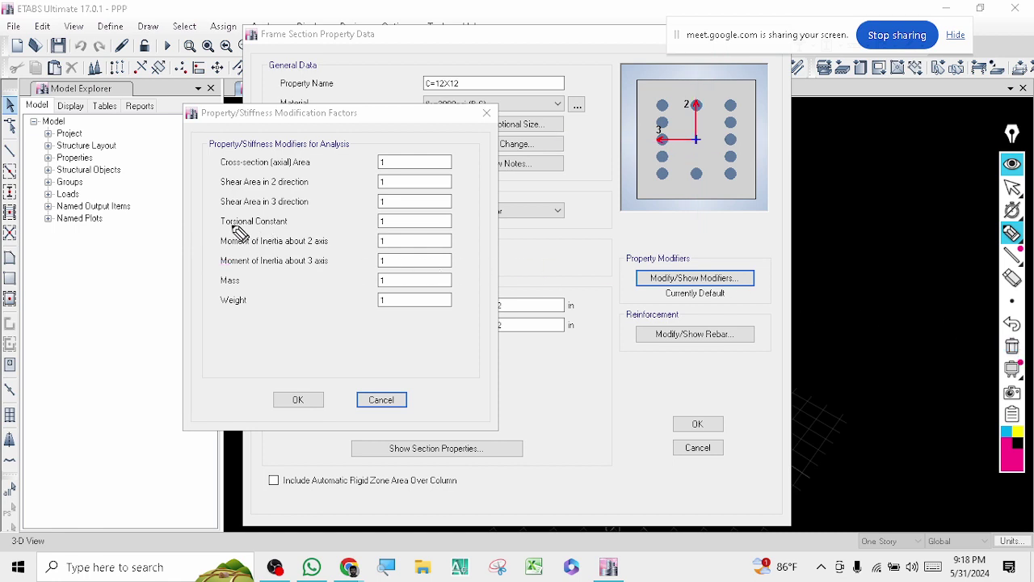
# Step: Bracket the torsional constant and both moment of inertia modifiers, clear the marks and close the modification factors without changes
pyautogui.moveTo(216, 218)
pyautogui.mouseDown()
pyautogui.moveTo(214, 266)
pyautogui.moveTo(229, 267)
pyautogui.mouseUp()
pyautogui.moveTo(223, 218)
pyautogui.mouseDown()
pyautogui.moveTo(209, 244)
pyautogui.moveTo(236, 269)
pyautogui.mouseUp()
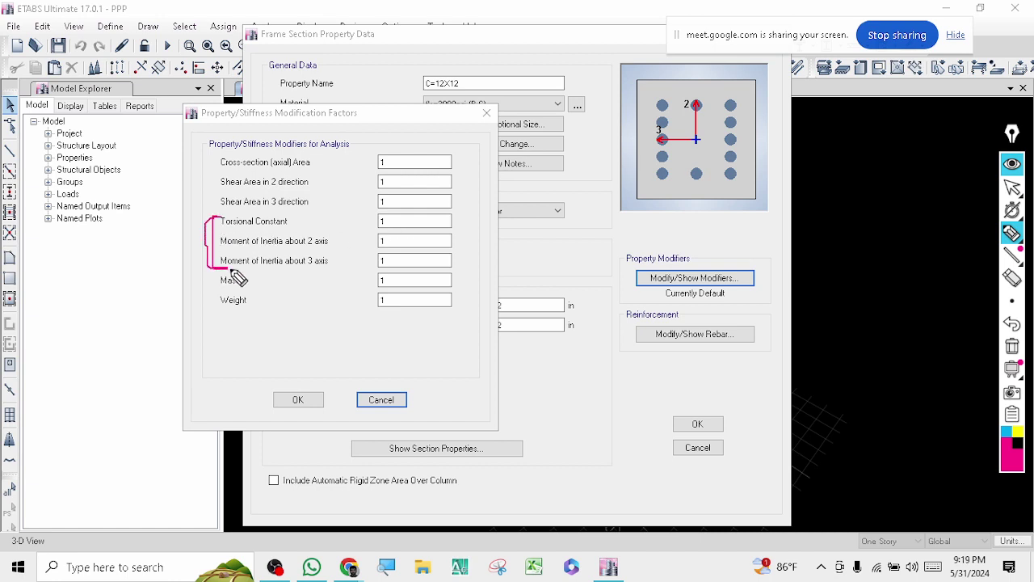
pyautogui.moveTo(226, 218)
pyautogui.mouseDown()
pyautogui.moveTo(212, 220)
pyautogui.moveTo(206, 257)
pyautogui.moveTo(229, 275)
pyautogui.mouseUp()
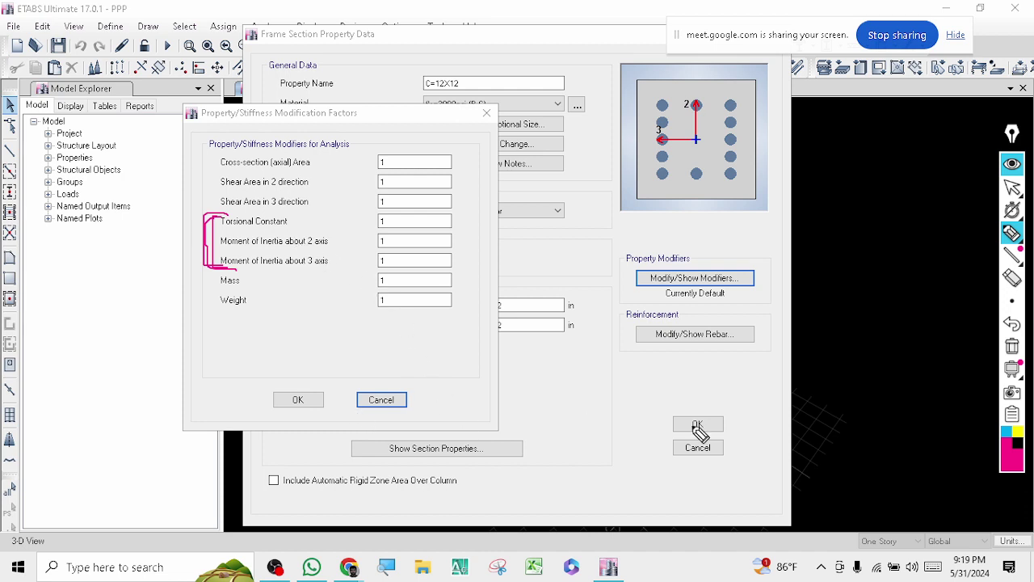
pyautogui.click(1012, 347)
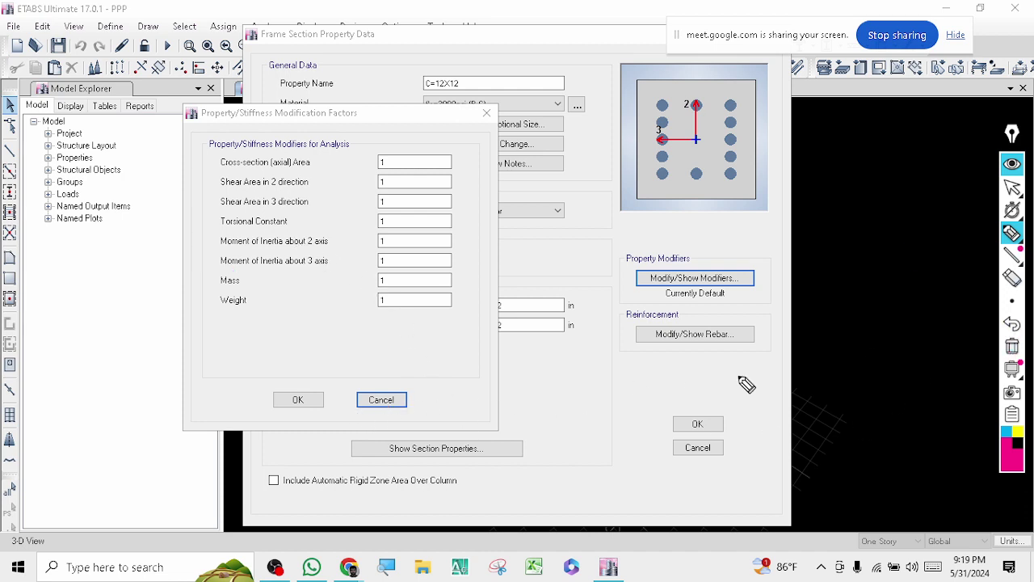
pyautogui.click(380, 399)
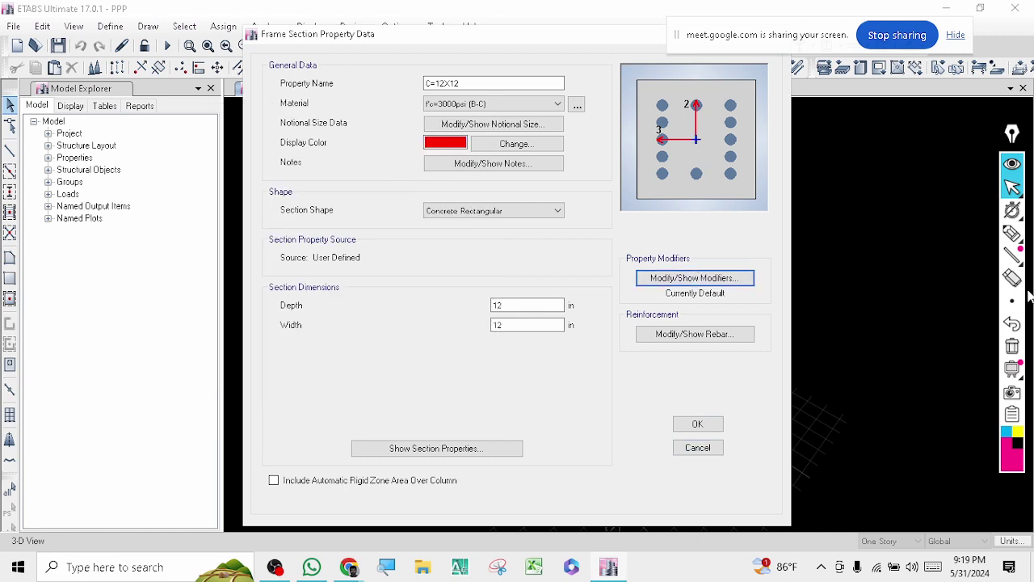
# Step: Sketch a tall rectangular column section over the section property dialog with the screen pen and add labelled X and Y axes through its centre
pyautogui.click(1012, 234)
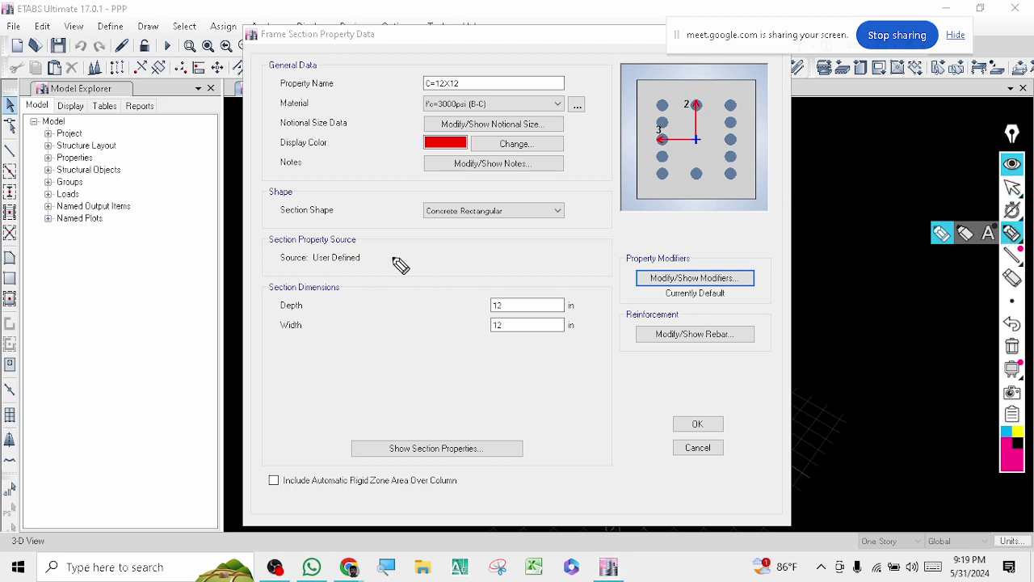
pyautogui.moveTo(392, 258)
pyautogui.mouseDown()
pyautogui.moveTo(389, 389)
pyautogui.moveTo(426, 424)
pyautogui.moveTo(463, 307)
pyautogui.moveTo(446, 244)
pyautogui.moveTo(393, 257)
pyautogui.mouseUp()
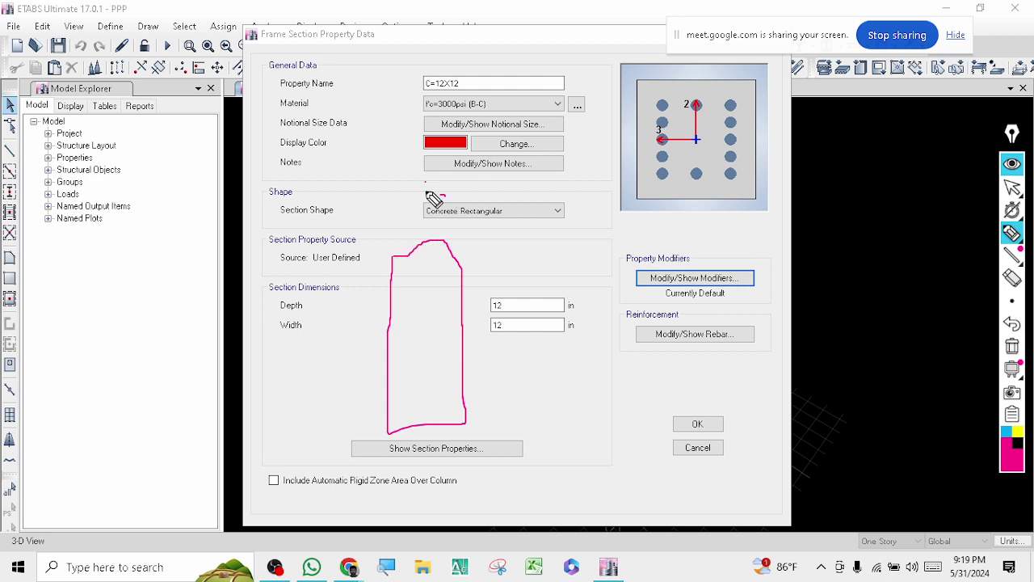
pyautogui.moveTo(426, 181); pyautogui.dragTo(425, 485)
pyautogui.moveTo(276, 352); pyautogui.dragTo(602, 351)
pyautogui.moveTo(608, 340); pyautogui.dragTo(651, 366)
pyautogui.moveTo(637, 330); pyautogui.dragTo(622, 387)
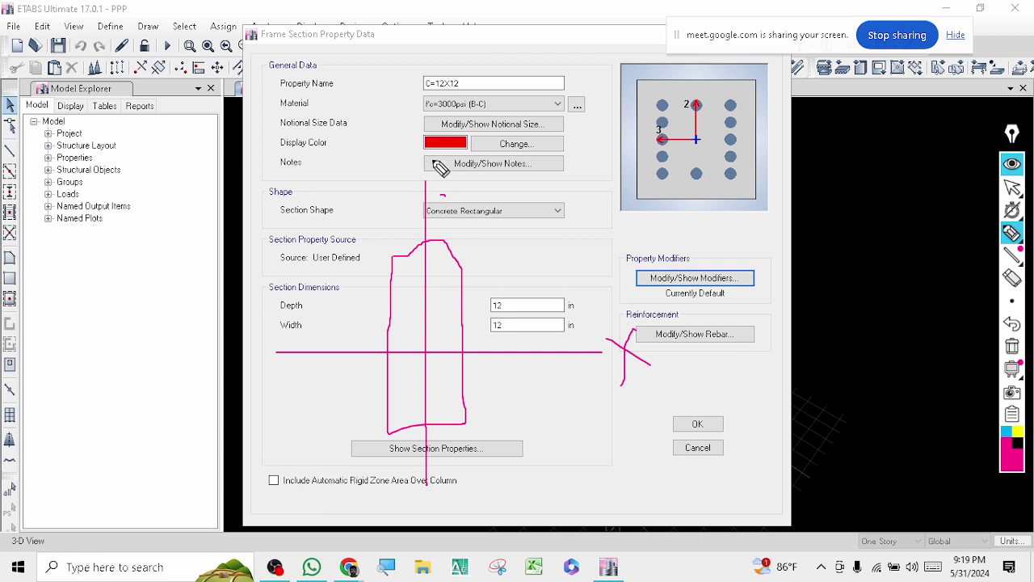
pyautogui.moveTo(433, 160)
pyautogui.mouseDown()
pyautogui.moveTo(468, 153)
pyautogui.moveTo(441, 198)
pyautogui.mouseUp()
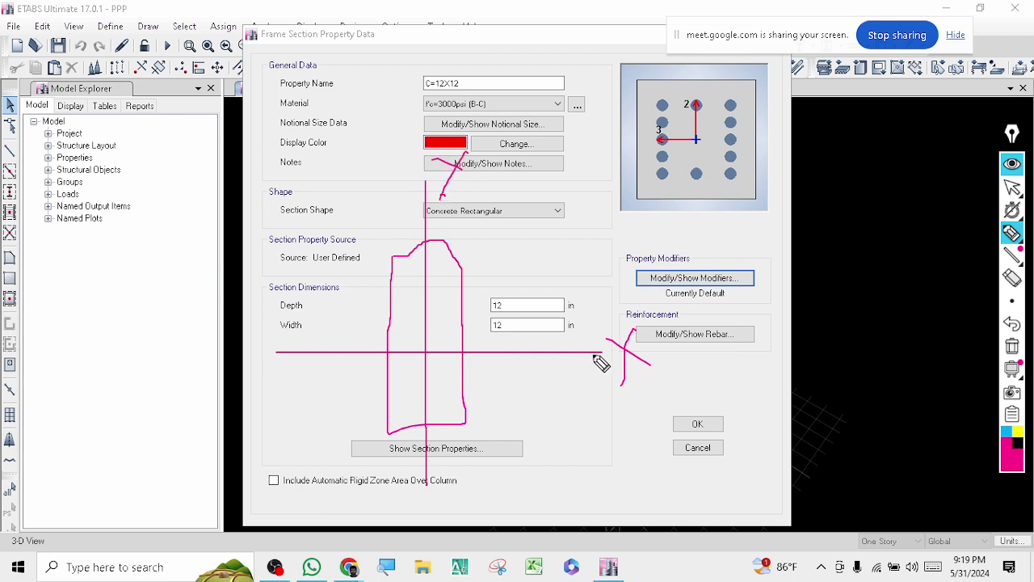
# Step: Label the sketched column section's width as b 12 and its height as h 24 with the screen pen
pyautogui.moveTo(426, 472); pyautogui.dragTo(429, 479)
pyautogui.moveTo(477, 323)
pyautogui.mouseDown()
pyautogui.moveTo(476, 359)
pyautogui.moveTo(498, 343)
pyautogui.moveTo(504, 364)
pyautogui.mouseUp()
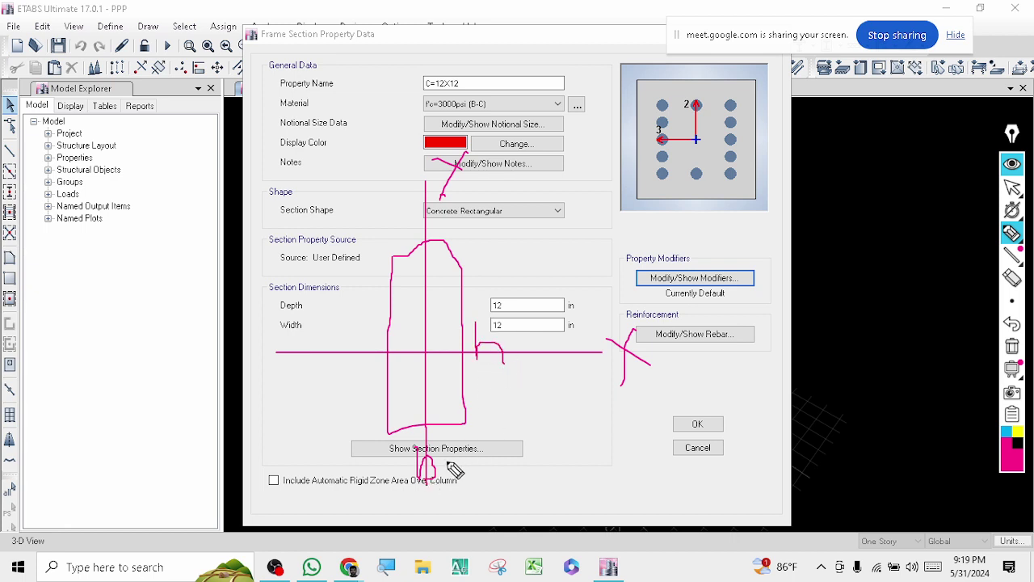
pyautogui.moveTo(445, 463)
pyautogui.mouseDown()
pyautogui.moveTo(445, 489)
pyautogui.moveTo(474, 472)
pyautogui.moveTo(486, 492)
pyautogui.mouseUp()
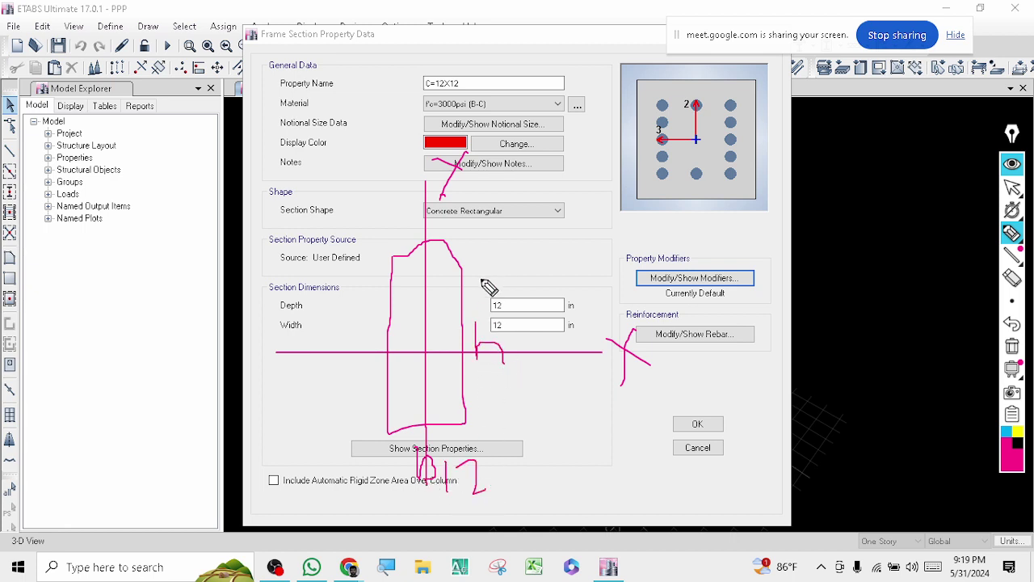
pyautogui.moveTo(478, 283)
pyautogui.mouseDown()
pyautogui.moveTo(504, 298)
pyautogui.moveTo(546, 258)
pyautogui.moveTo(546, 299)
pyautogui.mouseUp()
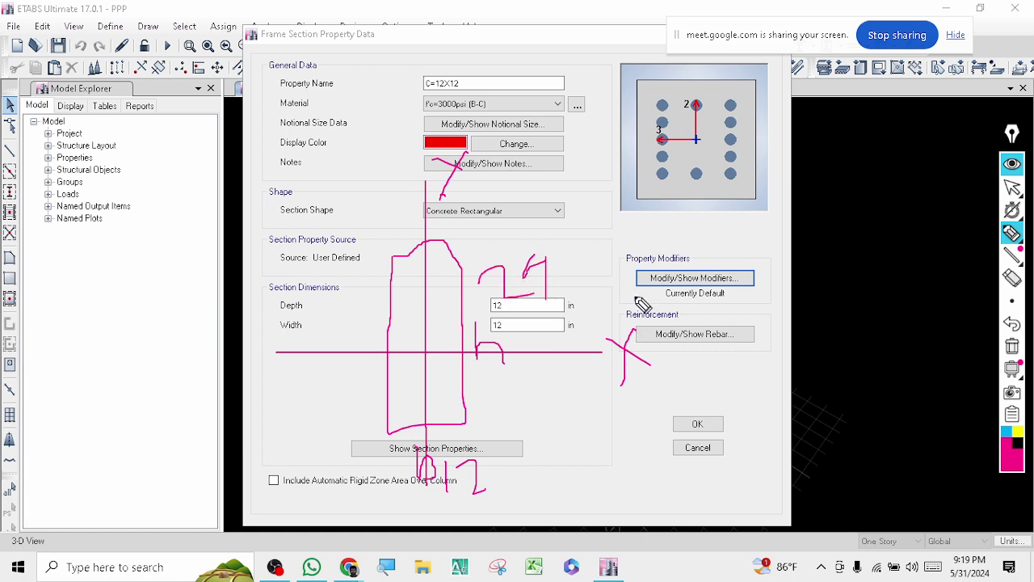
# Step: Write the moment of inertia formula I = bh³ above a fraction line beside the sketch, and circle the 24 height label
pyautogui.moveTo(708, 296); pyautogui.dragTo(711, 352)
pyautogui.click(656, 295)
pyautogui.moveTo(656, 294); pyautogui.dragTo(736, 293)
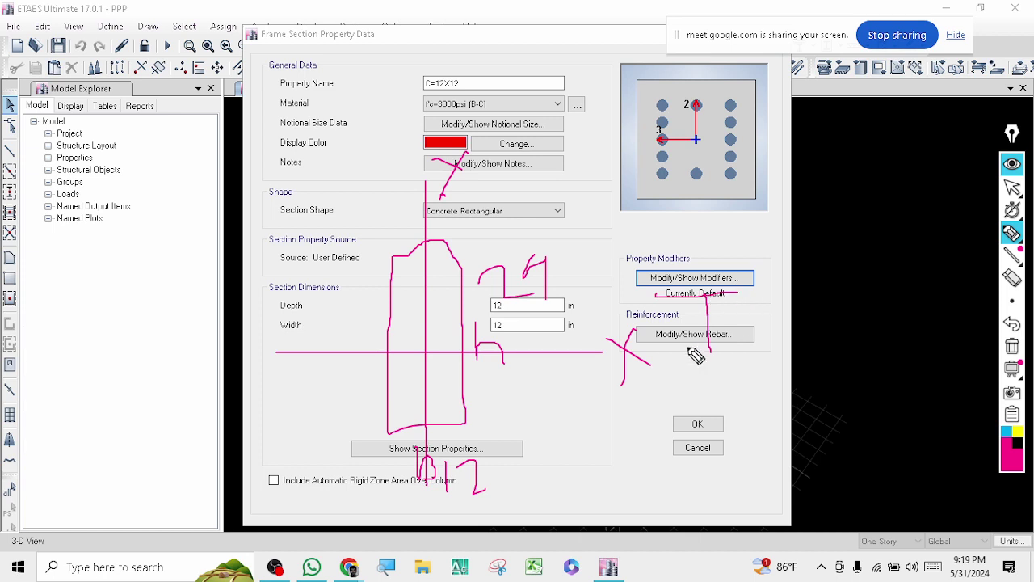
pyautogui.moveTo(670, 352); pyautogui.dragTo(734, 351)
pyautogui.moveTo(736, 301); pyautogui.dragTo(788, 301)
pyautogui.moveTo(752, 317); pyautogui.dragTo(785, 317)
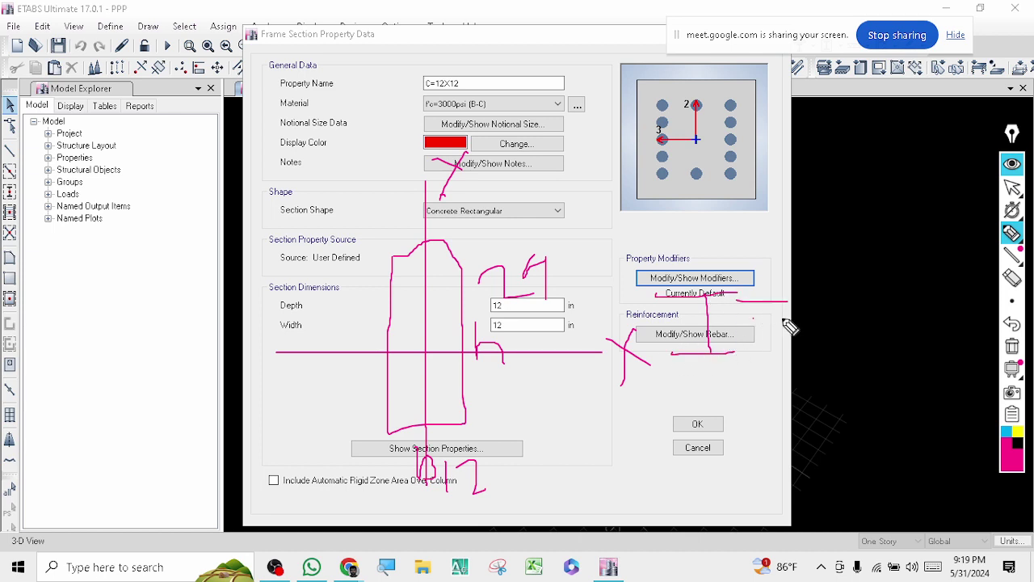
pyautogui.moveTo(816, 239)
pyautogui.mouseDown()
pyautogui.moveTo(821, 284)
pyautogui.moveTo(852, 269)
pyautogui.moveTo(832, 288)
pyautogui.mouseUp()
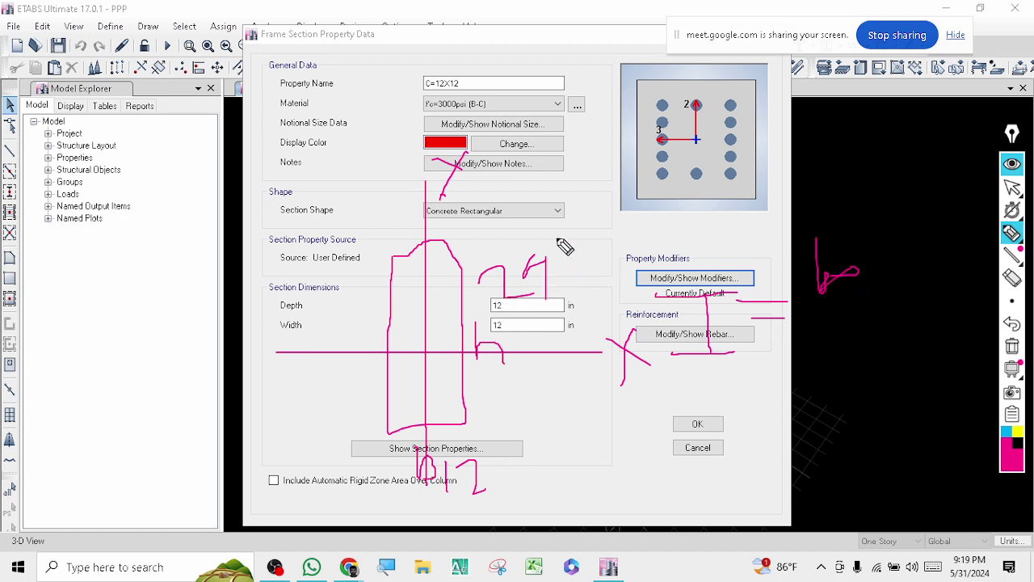
pyautogui.moveTo(560, 242)
pyautogui.mouseDown()
pyautogui.moveTo(496, 316)
pyautogui.moveTo(533, 238)
pyautogui.moveTo(556, 305)
pyautogui.mouseUp()
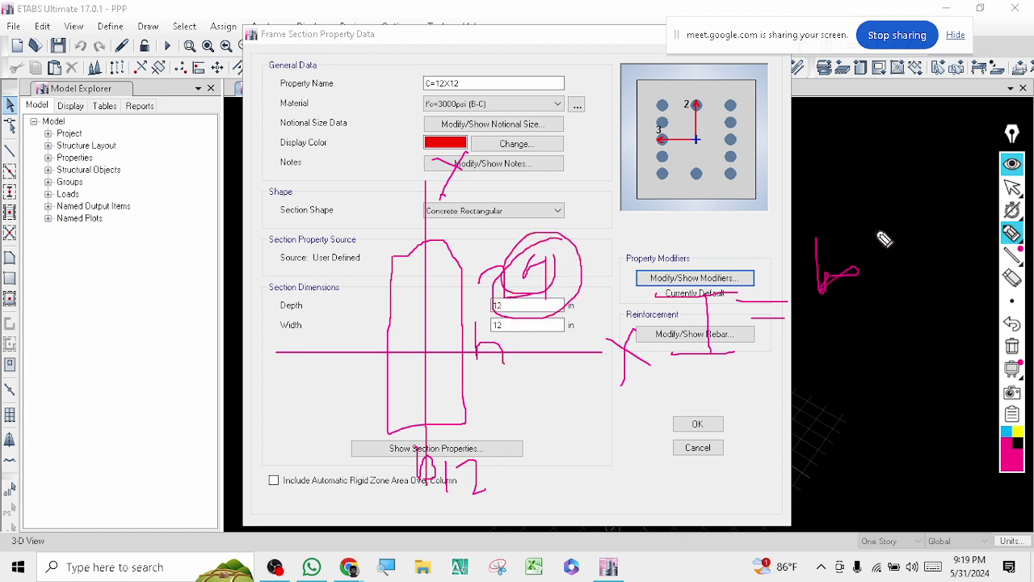
pyautogui.moveTo(877, 223)
pyautogui.mouseDown()
pyautogui.moveTo(876, 291)
pyautogui.moveTo(914, 198)
pyautogui.moveTo(925, 250)
pyautogui.mouseUp()
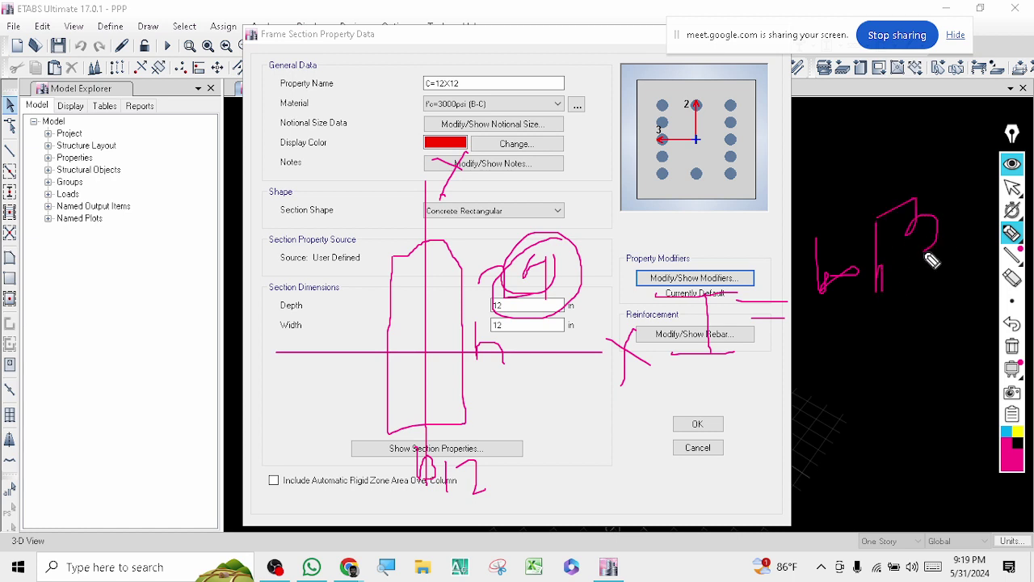
pyautogui.moveTo(788, 311); pyautogui.dragTo(949, 304)
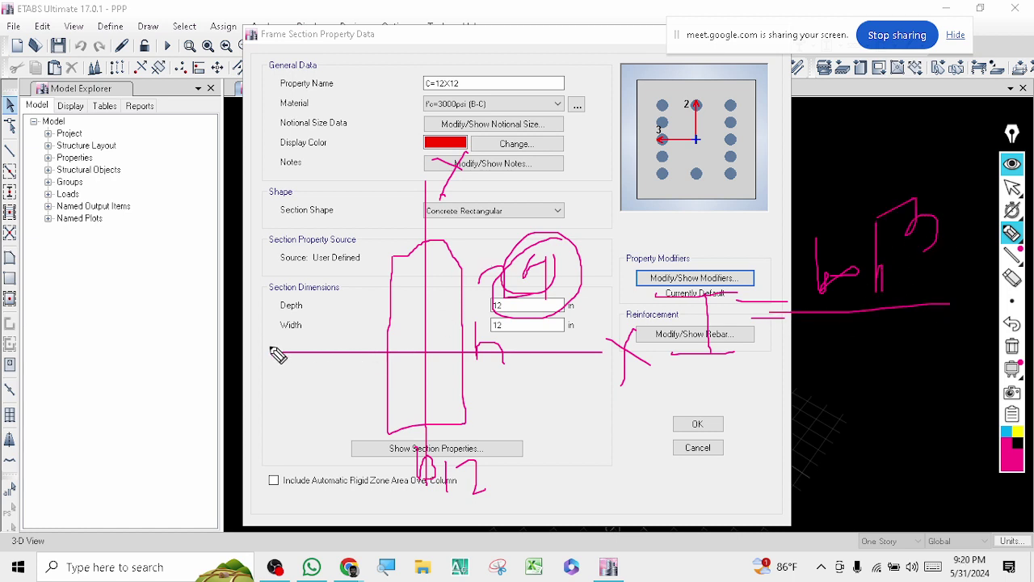
# Step: Trace the sketched section's X axis and draw perpendicular axes through the centre of the column section preview
pyautogui.moveTo(260, 353); pyautogui.dragTo(649, 355)
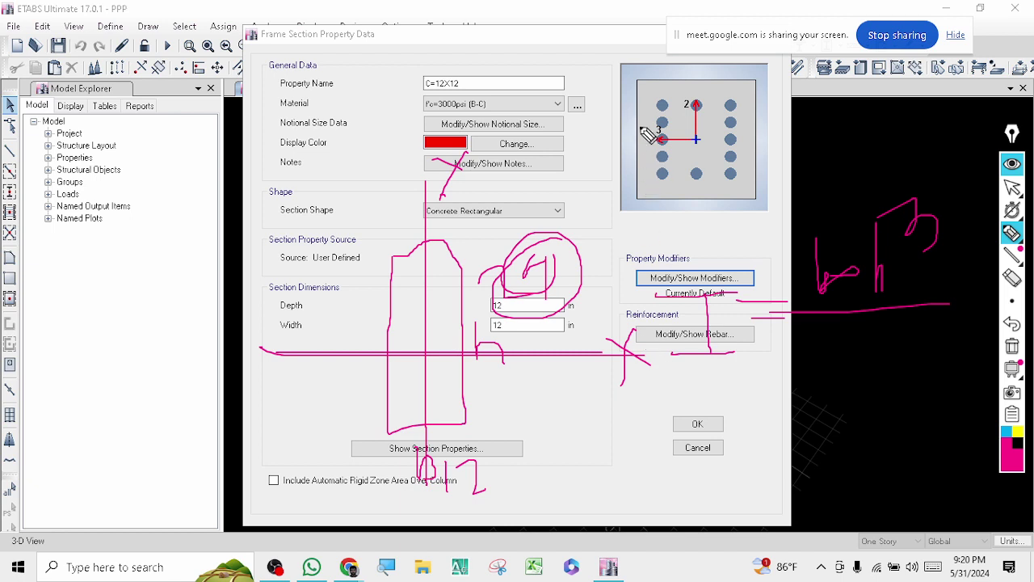
pyautogui.moveTo(604, 137); pyautogui.dragTo(832, 138)
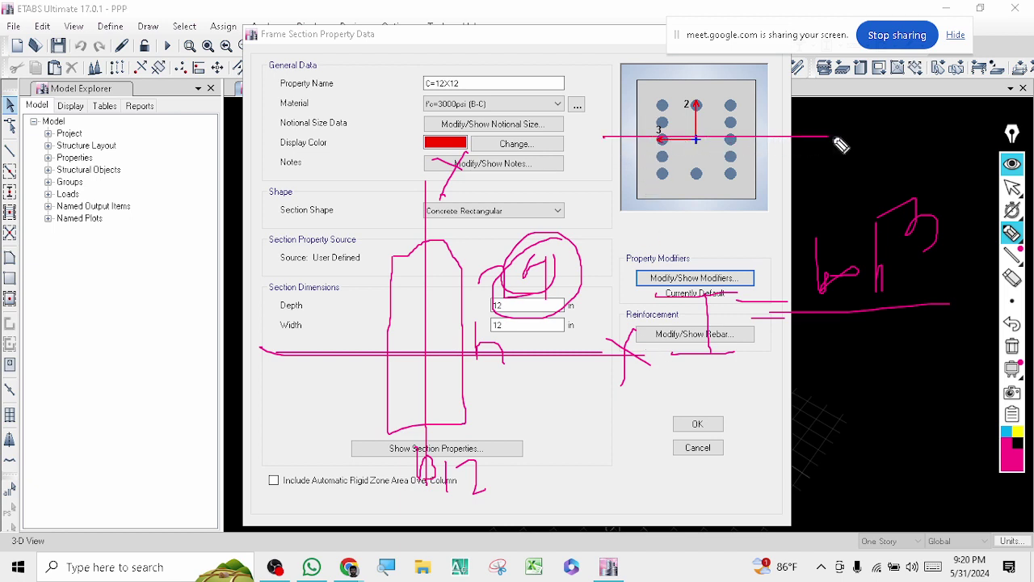
pyautogui.click(695, 50)
pyautogui.moveTo(695, 74); pyautogui.dragTo(695, 247)
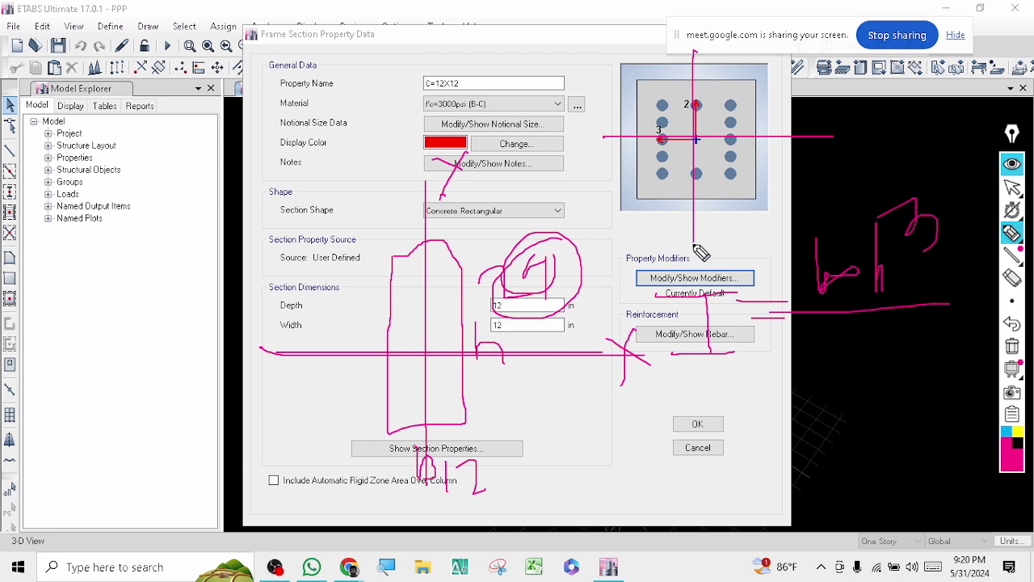
# Step: Write a second "I =" beside the section preview and clear all the pen annotations
pyautogui.moveTo(810, 175); pyautogui.dragTo(811, 255)
pyautogui.moveTo(787, 191); pyautogui.dragTo(849, 171)
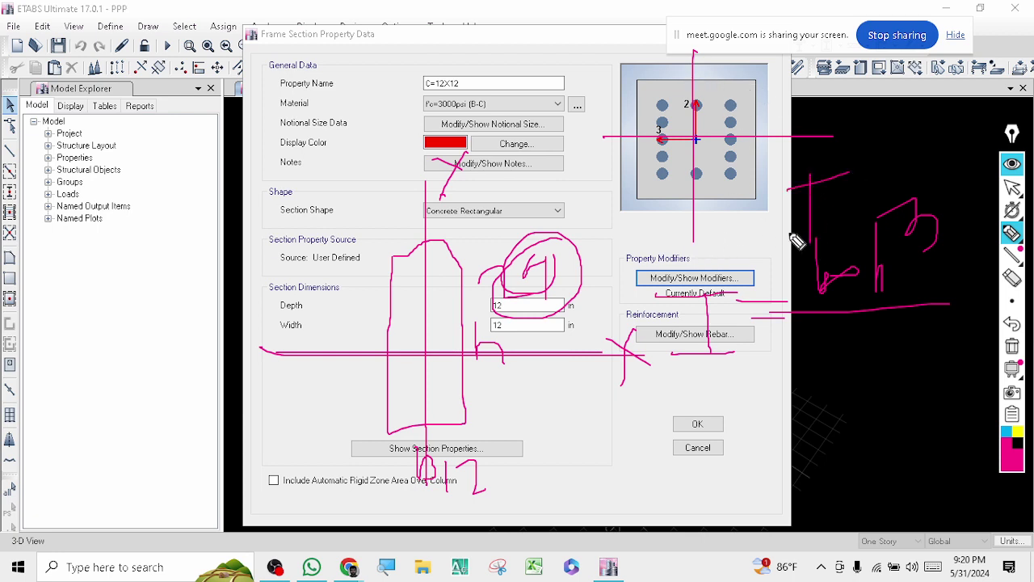
pyautogui.moveTo(782, 241); pyautogui.dragTo(840, 236)
pyautogui.moveTo(818, 191); pyautogui.dragTo(861, 192)
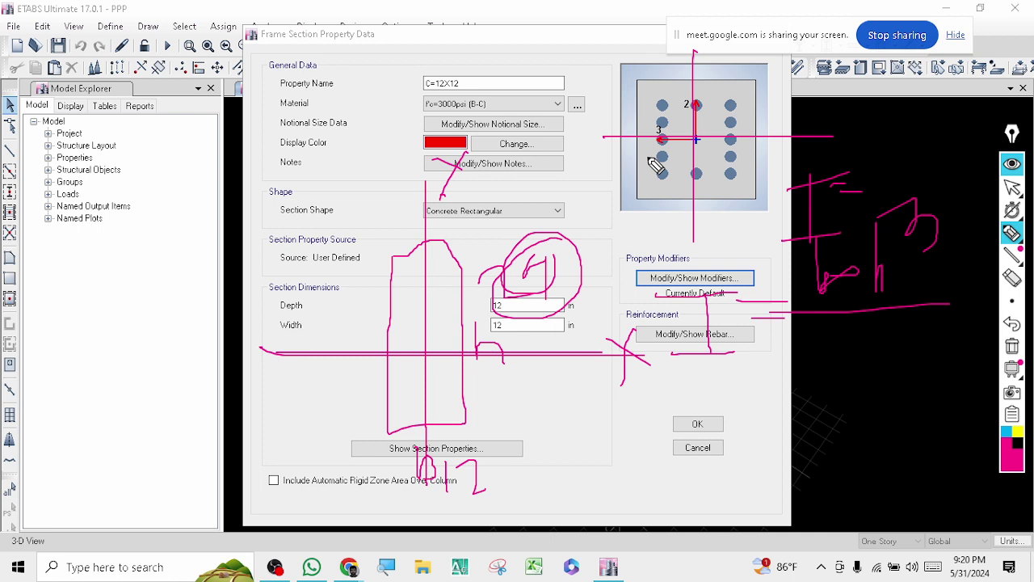
pyautogui.click(1012, 346)
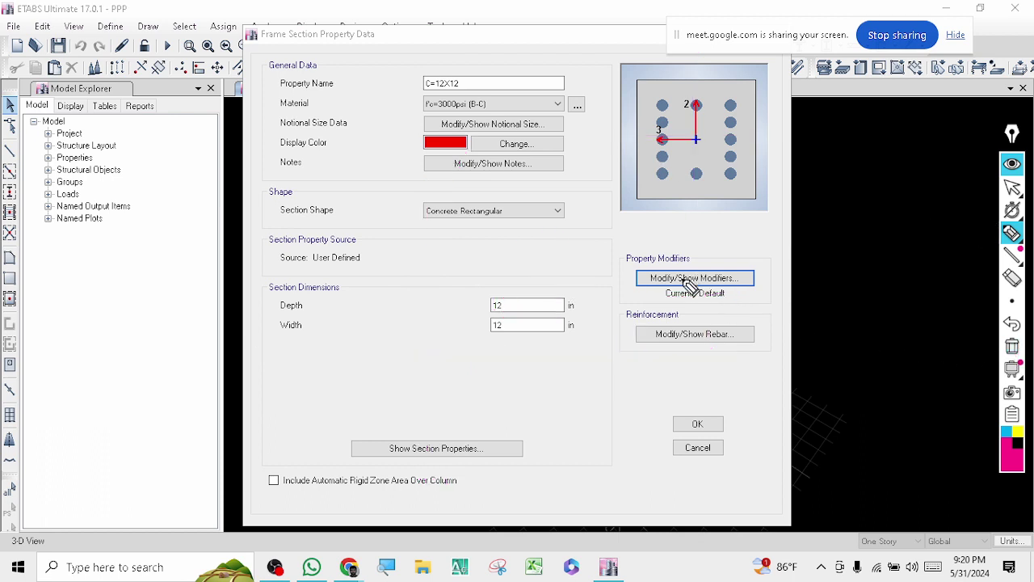
# Step: Review the stiffness modification factors of column section C=12X12 and accept its section property data
pyautogui.click(1011, 186)
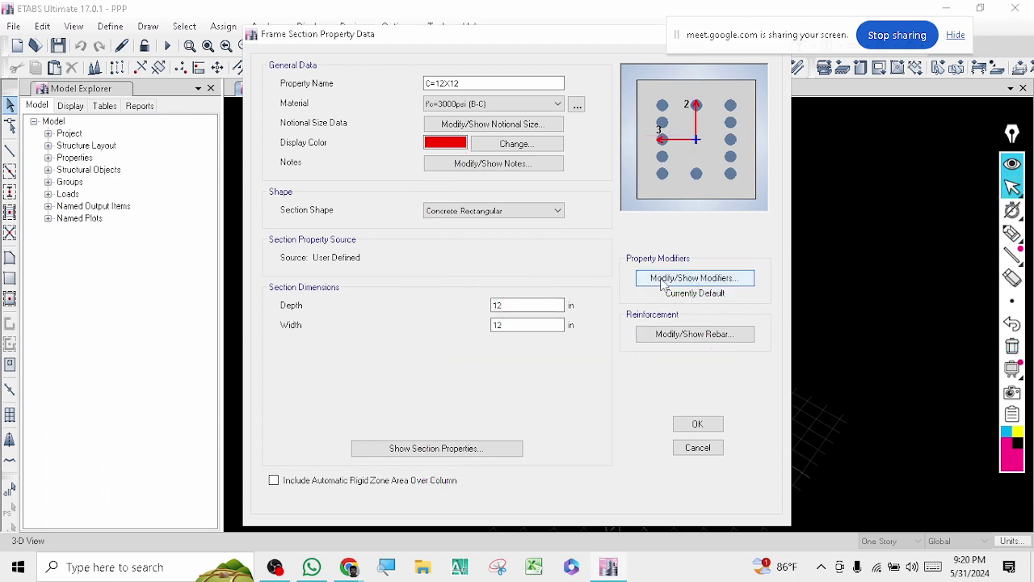
pyautogui.click(664, 279)
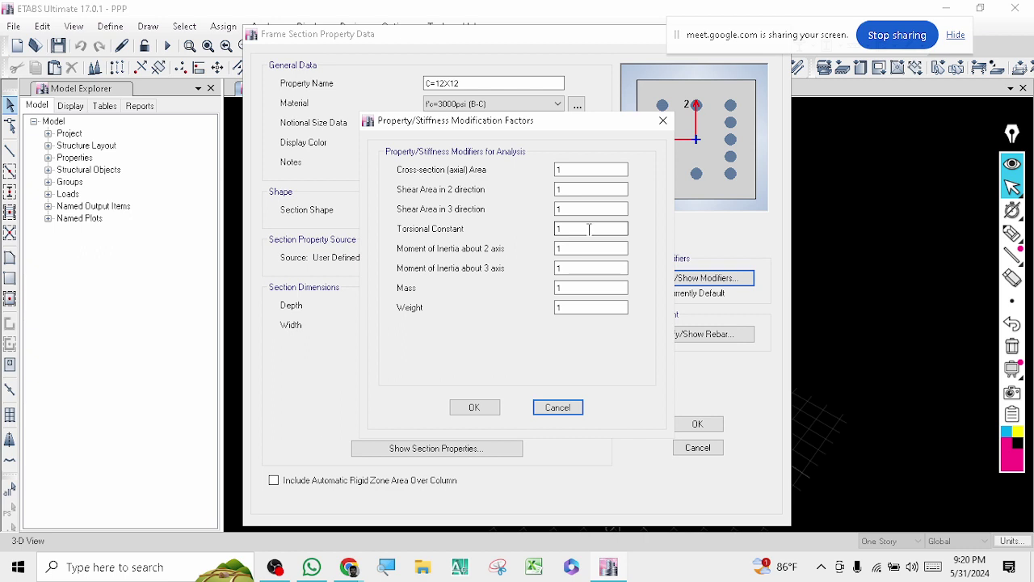
pyautogui.click(471, 408)
pyautogui.click(701, 425)
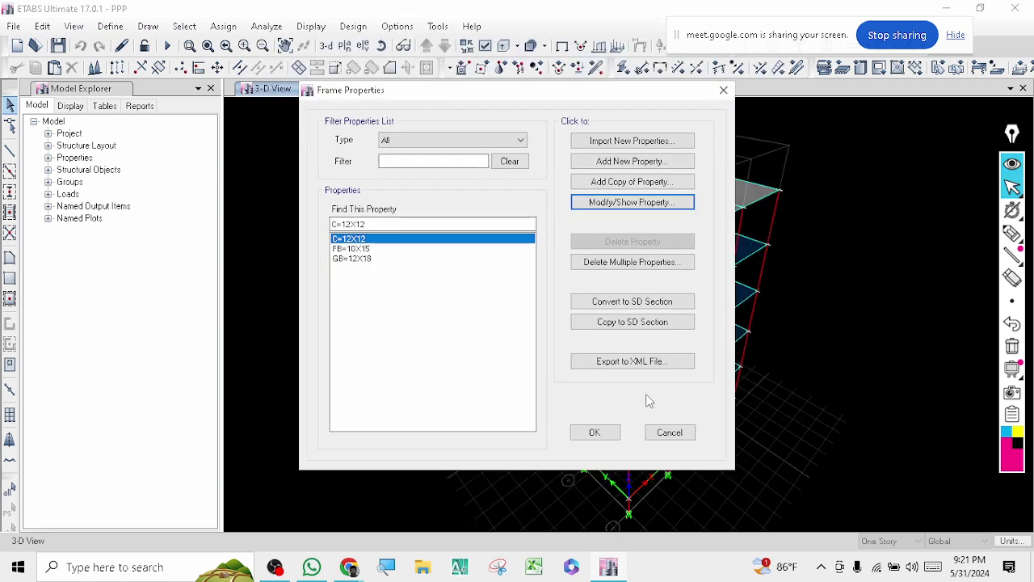
# Step: For beam section FB=10X15, set the torsional constant and 3-axis moment of inertia modifiers to 0.5 and reduce the 2-axis moment of inertia modifier
pyautogui.click(360, 248)
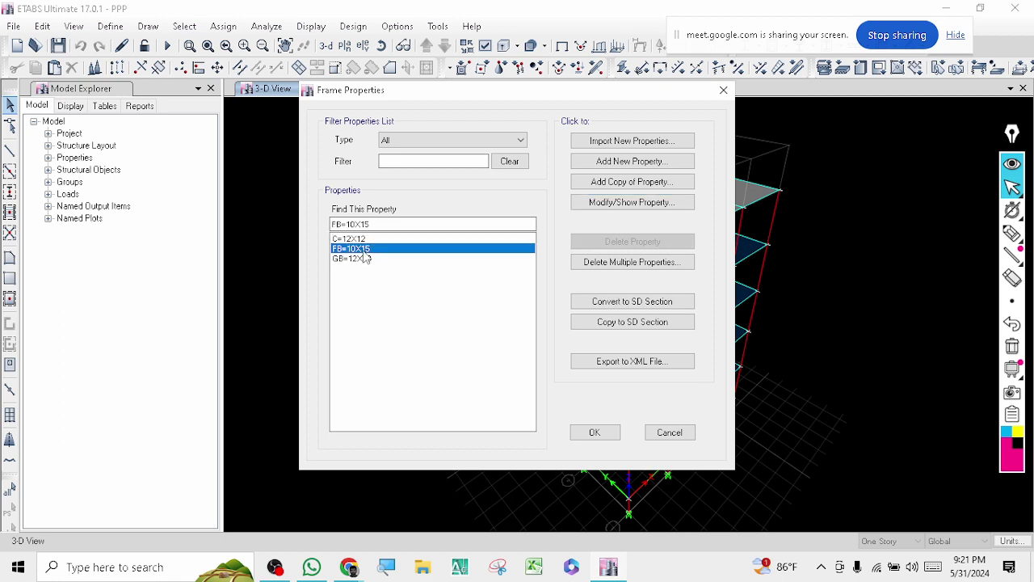
pyautogui.click(612, 204)
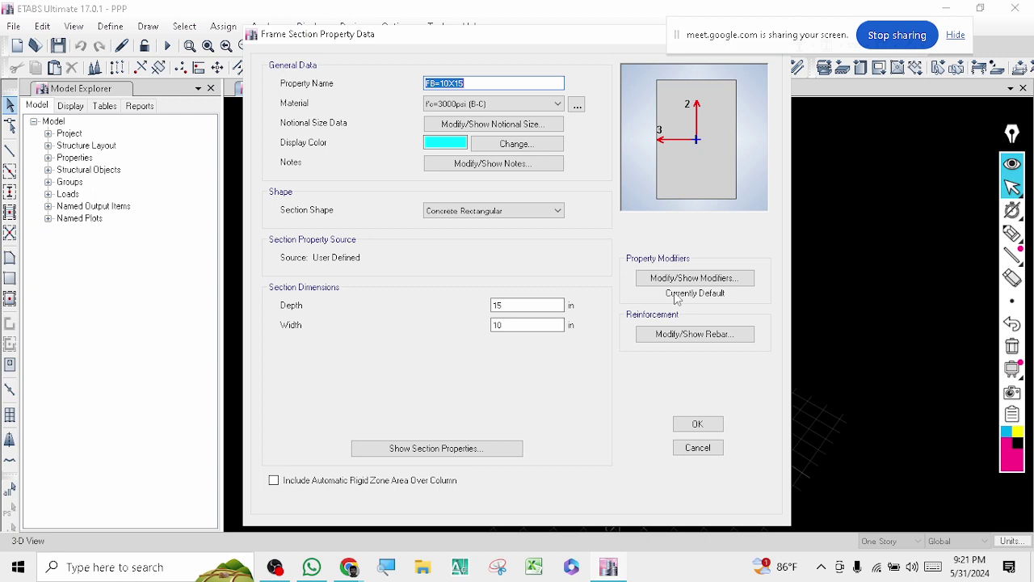
pyautogui.click(691, 278)
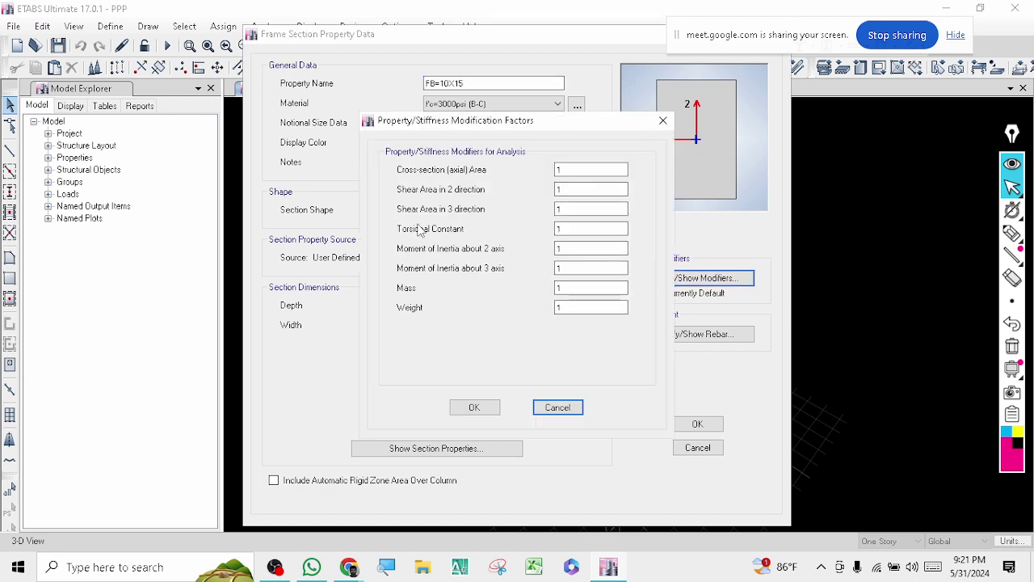
pyautogui.click(587, 233)
pyautogui.write('0.5')
pyautogui.press('Tab')
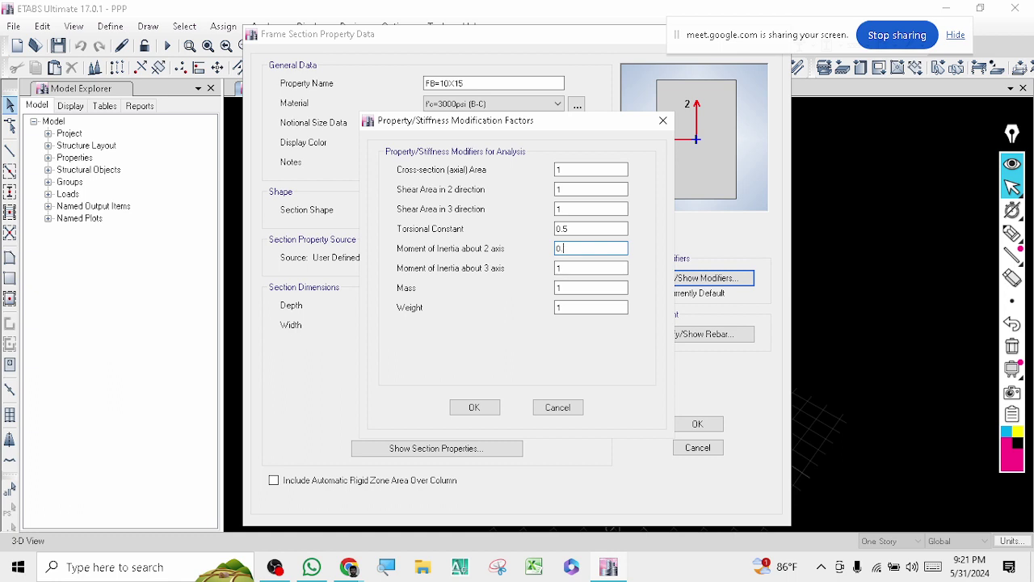
pyautogui.press('Tab')
pyautogui.write('0.5')
pyautogui.click(474, 408)
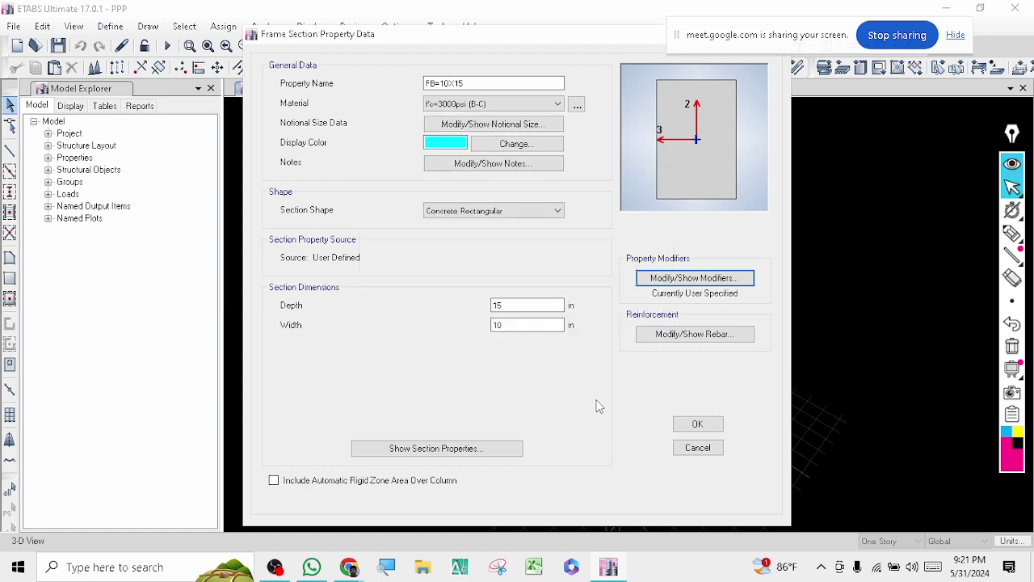
pyautogui.click(685, 426)
# Step: For beam section GB=12X18, set the torsional constant modifier to 0.5, reduce the 2-axis moment of inertia modifier, and accept the frame properties
pyautogui.click(380, 259)
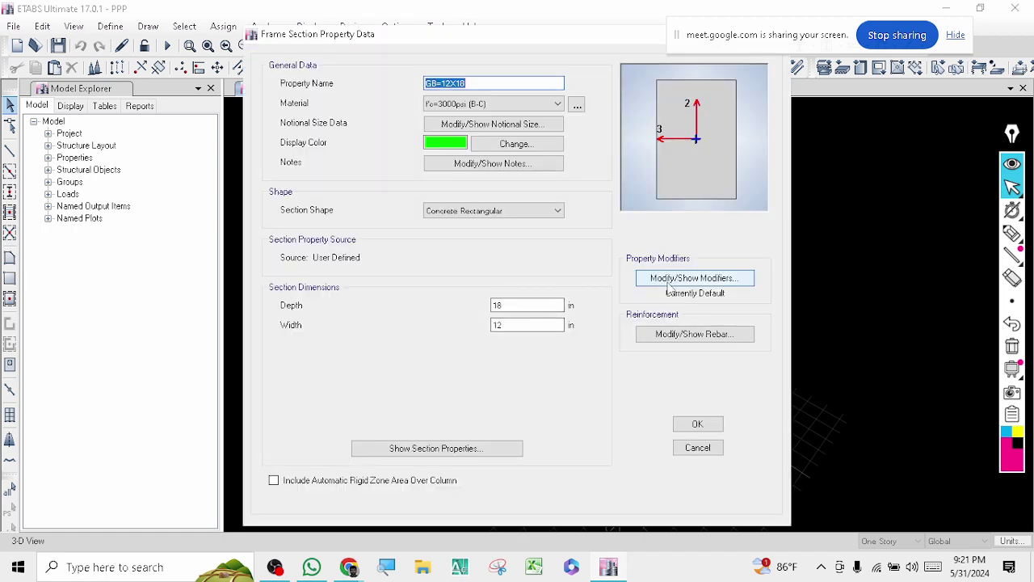
pyautogui.click(677, 279)
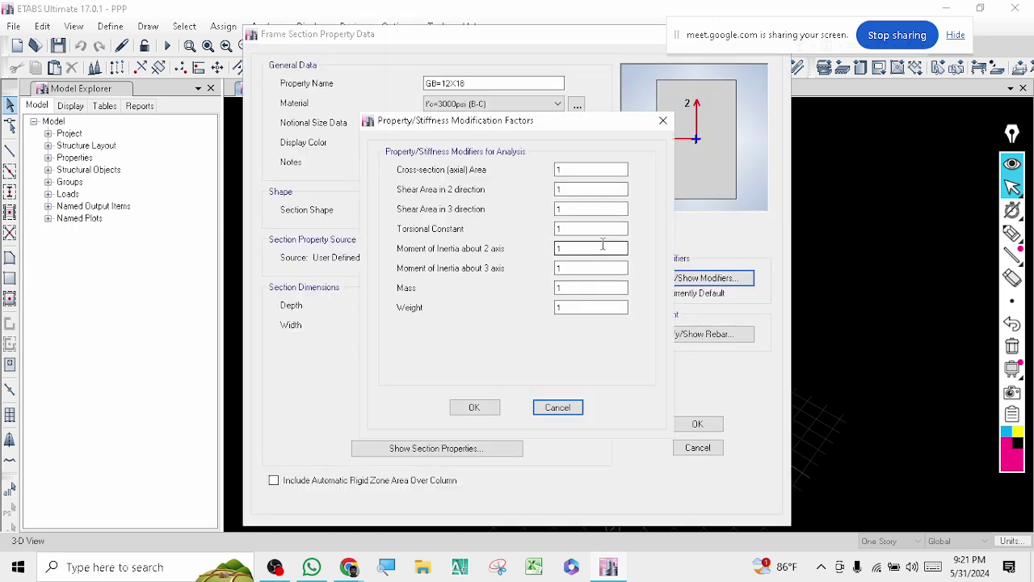
pyautogui.doubleClick(584, 229)
pyautogui.write('0.5')
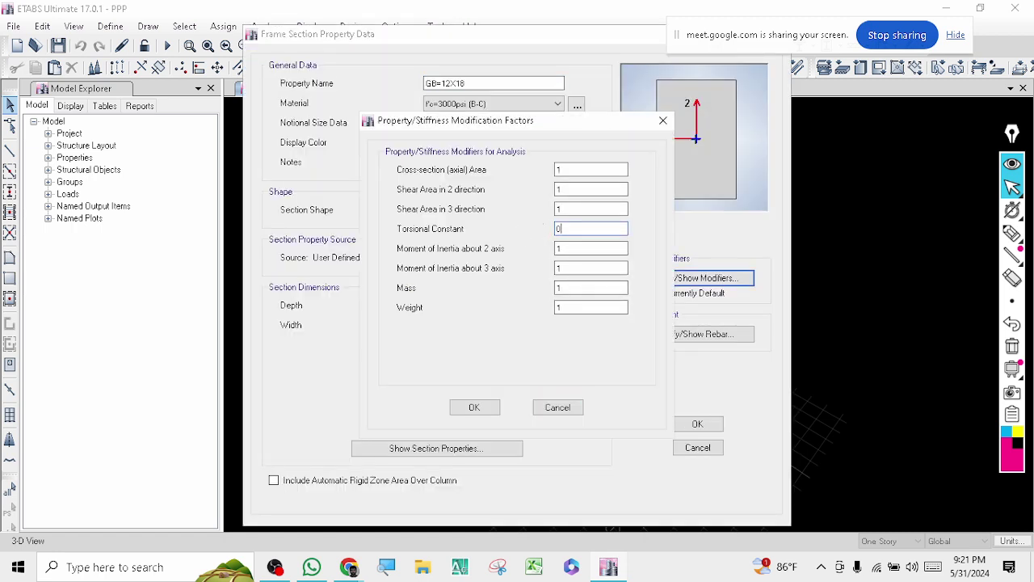
pyautogui.press('Tab')
pyautogui.write('0.')
pyautogui.press('Tab')
pyautogui.click(475, 407)
pyautogui.click(697, 424)
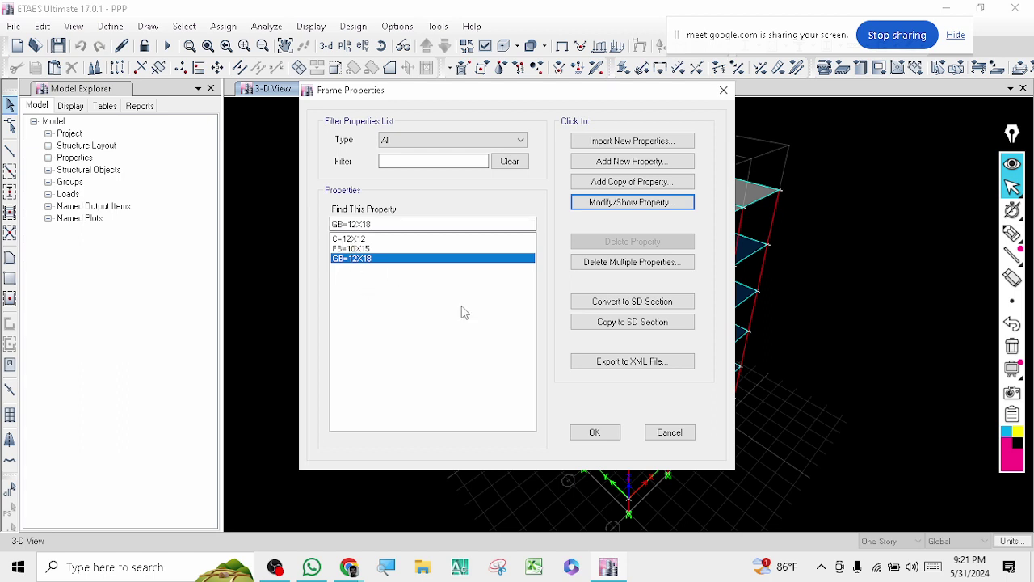
pyautogui.click(594, 432)
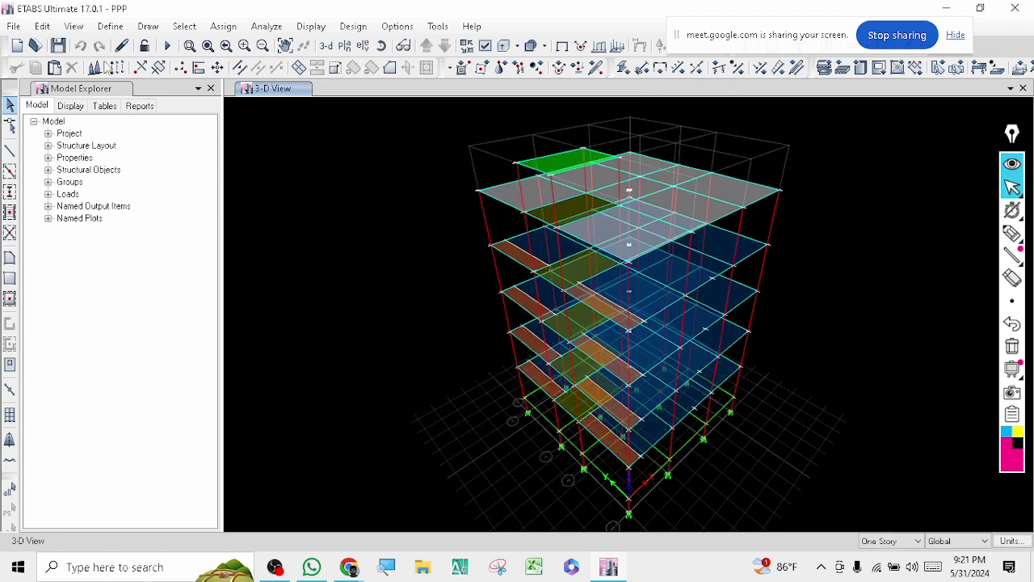
# Step: Save a copy of the model as ANALYSIS FILE in the CLASS folder
pyautogui.click(18, 26)
pyautogui.click(48, 126)
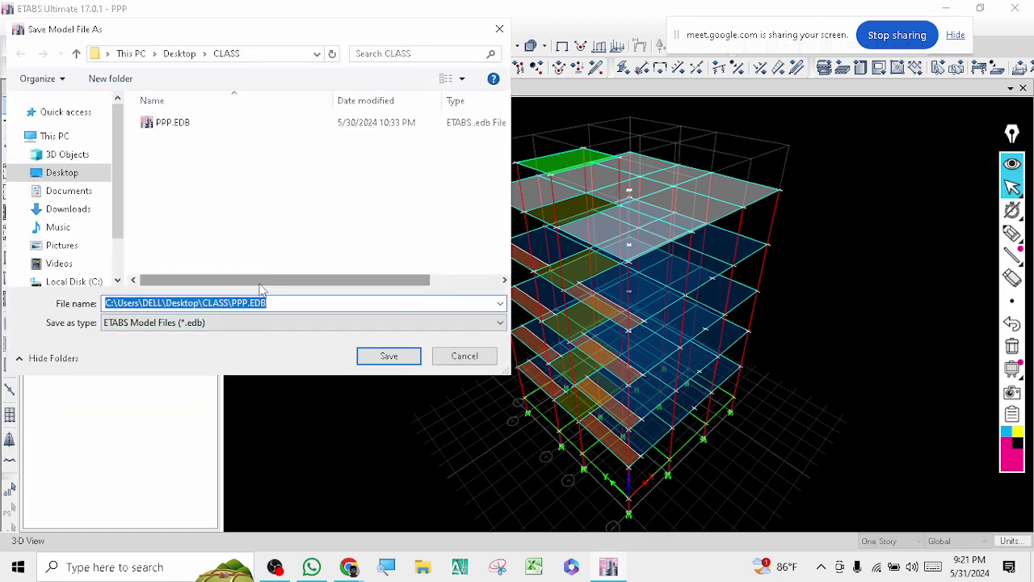
pyautogui.write('ANALYSIS FILE')
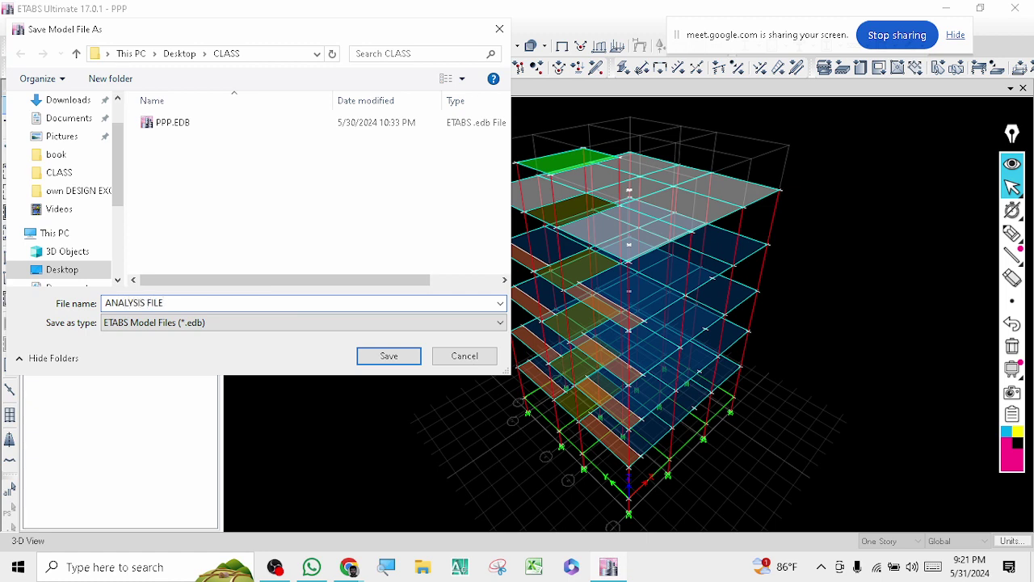
pyautogui.click(380, 356)
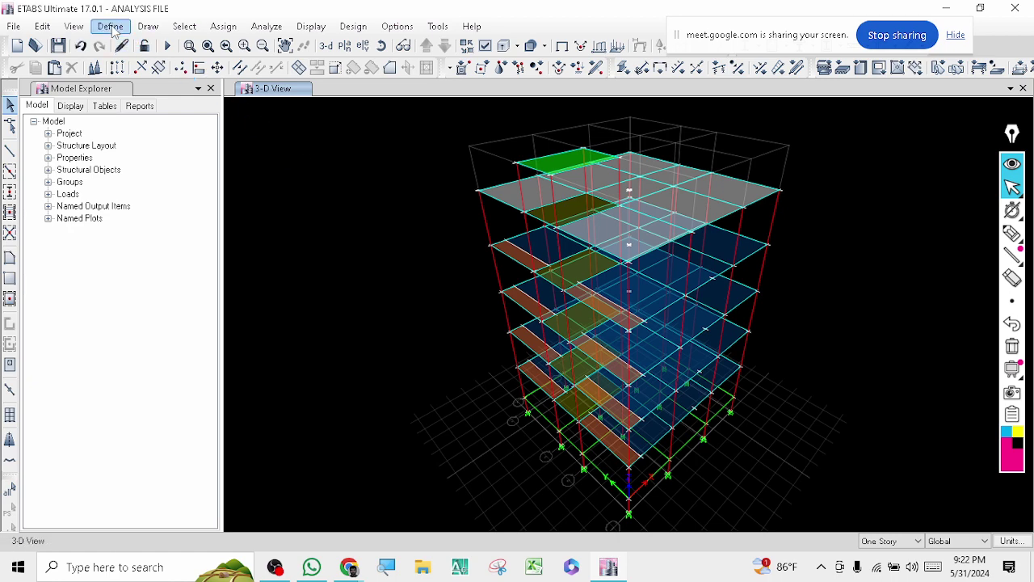
# Step: Review the list of defined frame sections and close it
pyautogui.click(110, 26)
pyautogui.moveTo(150, 71)
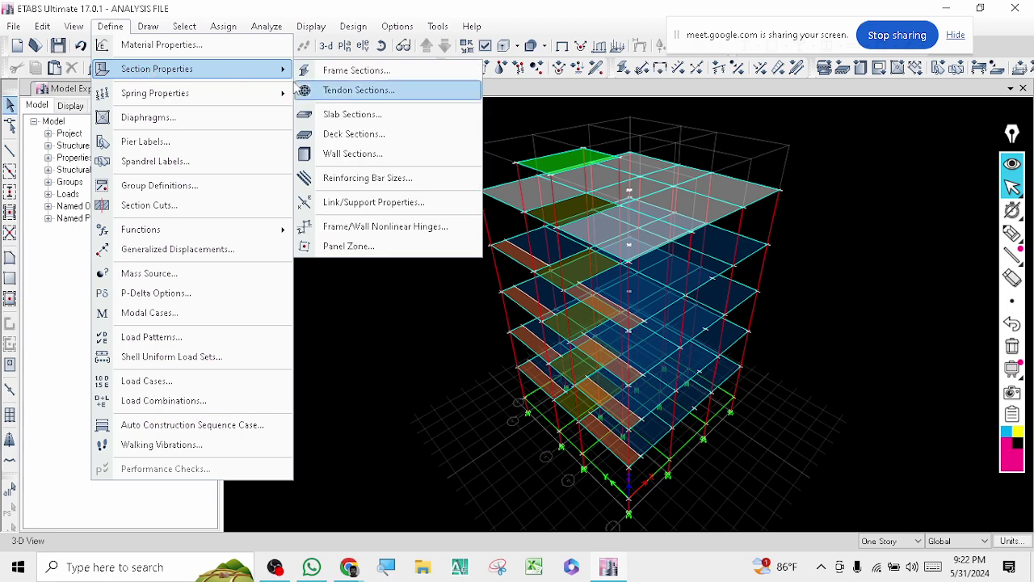
pyautogui.click(340, 71)
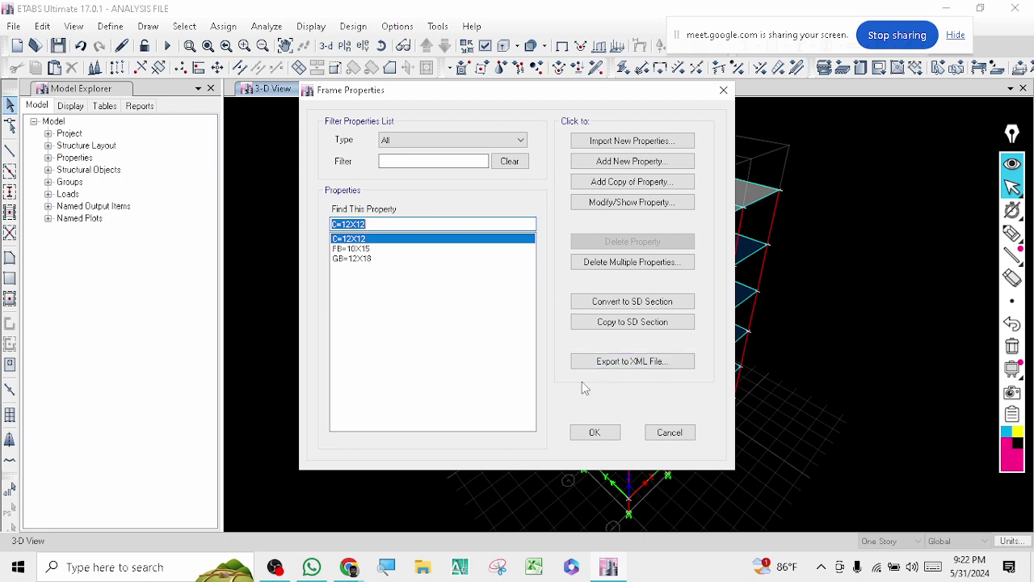
pyautogui.click(584, 435)
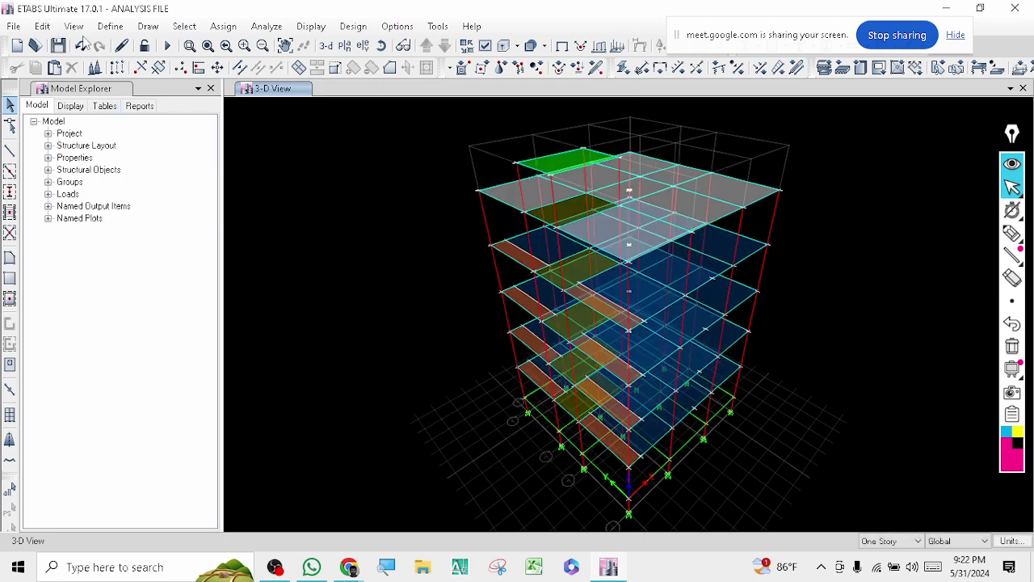
# Step: Open the stiffness modification factors of slab property BS=5"
pyautogui.click(110, 26)
pyautogui.moveTo(149, 72)
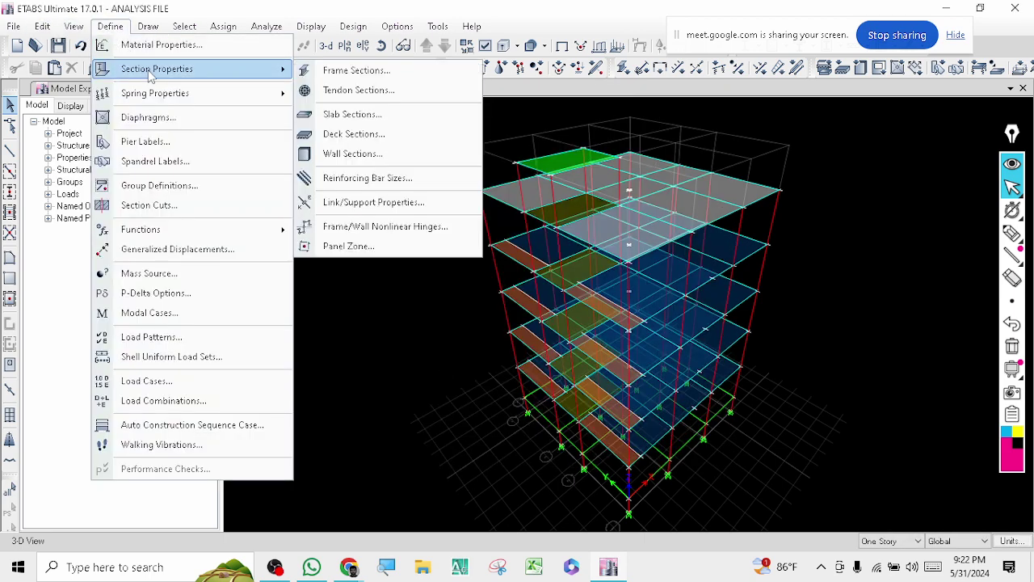
pyautogui.click(423, 120)
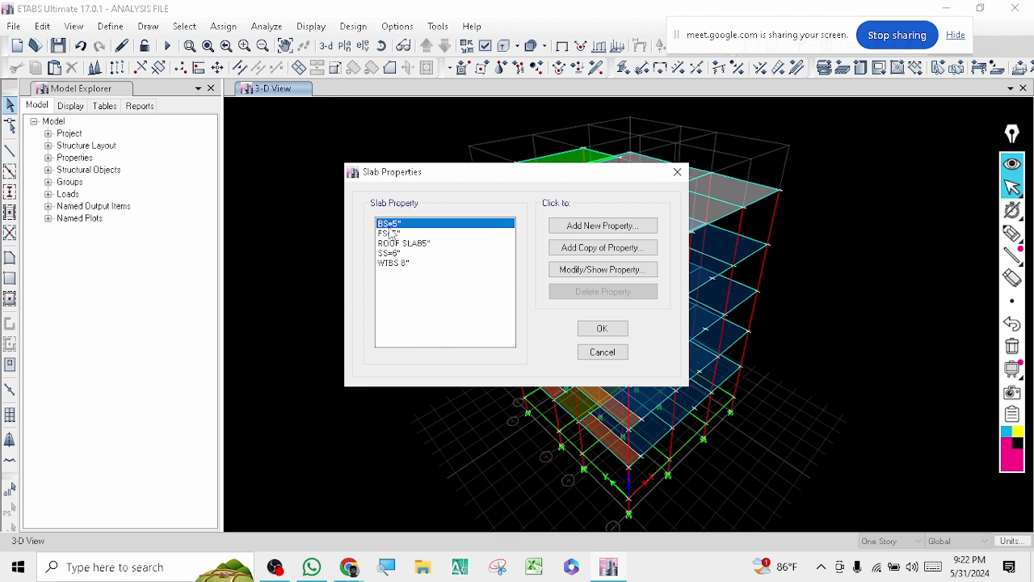
pyautogui.click(559, 270)
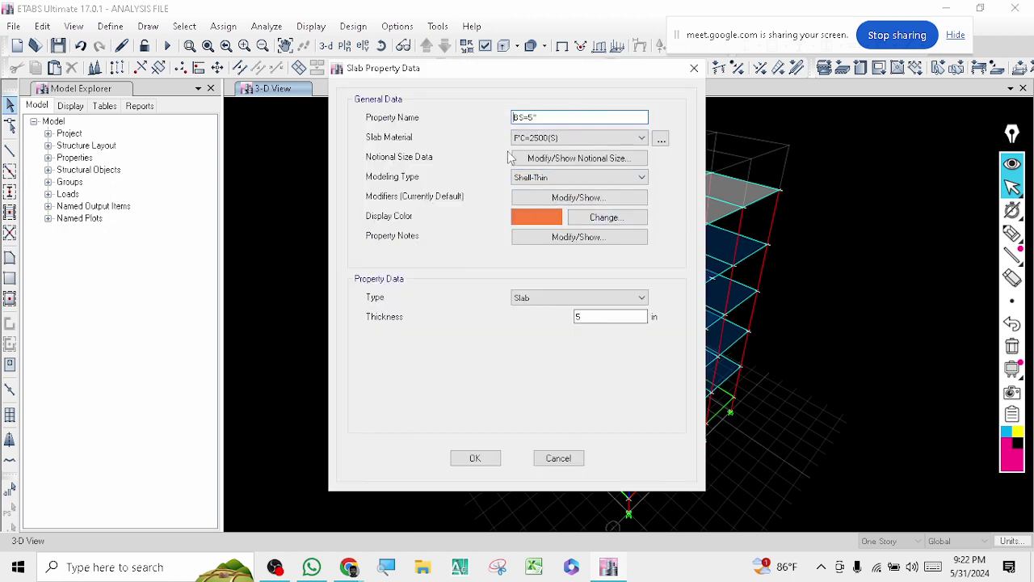
pyautogui.click(577, 199)
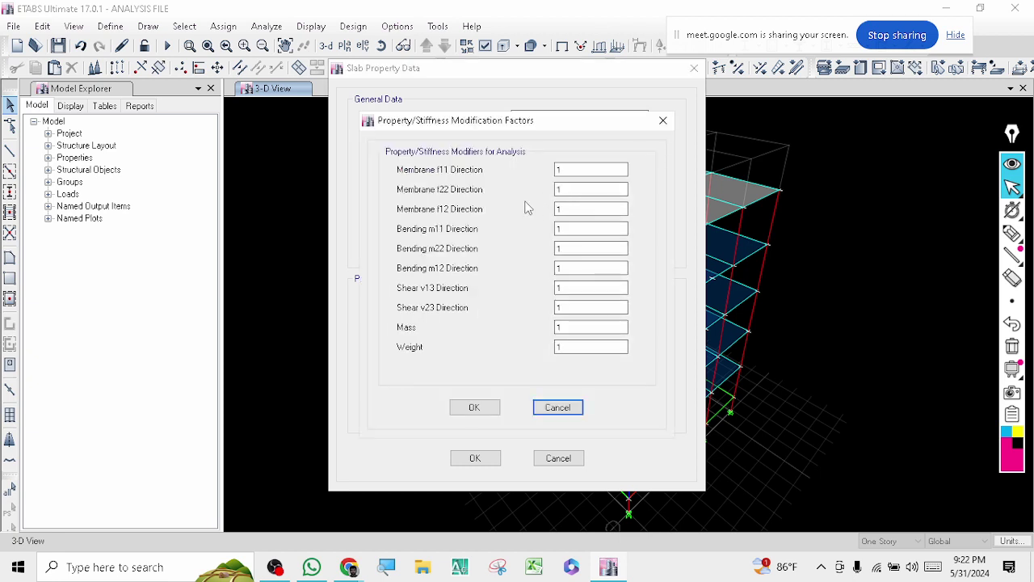
pyautogui.click(568, 229)
# Step: Bracket the bending m11, m22 and m12 modifier labels with the annotation pen, and clear the mark
pyautogui.moveTo(1014, 236)
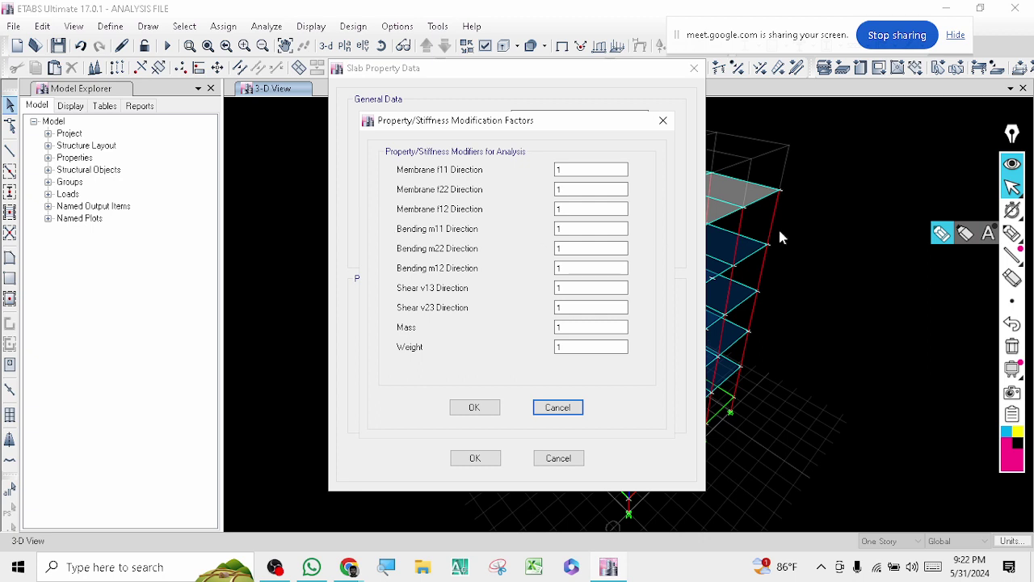
pyautogui.click(942, 234)
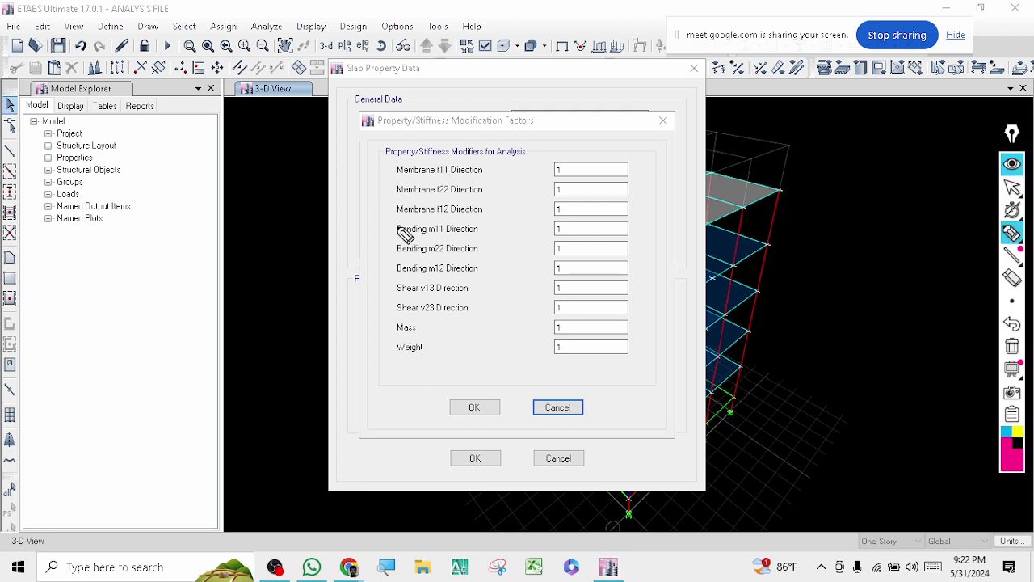
pyautogui.moveTo(397, 229)
pyautogui.mouseDown()
pyautogui.moveTo(385, 242)
pyautogui.moveTo(394, 267)
pyautogui.moveTo(406, 268)
pyautogui.mouseUp()
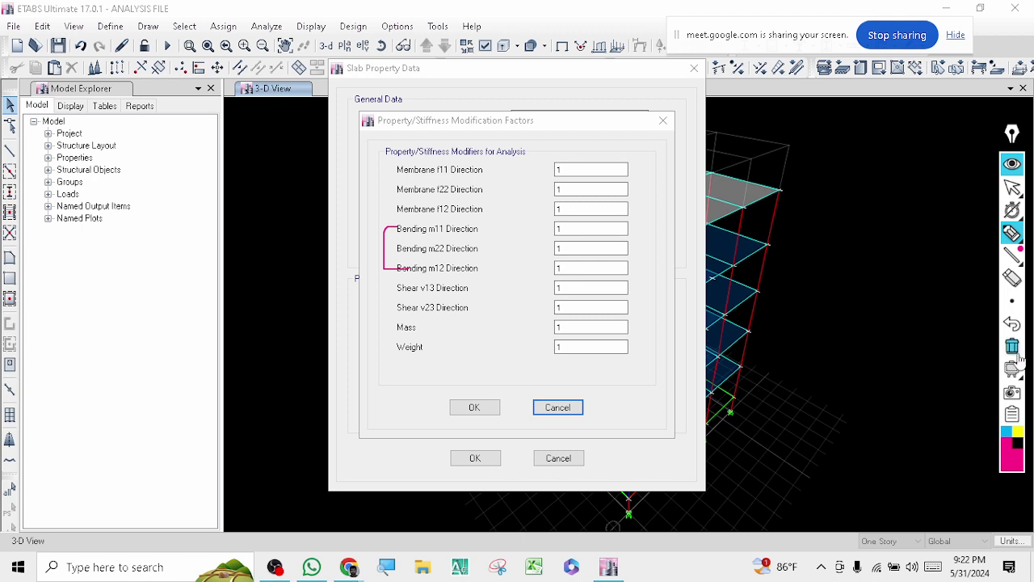
pyautogui.click(1012, 187)
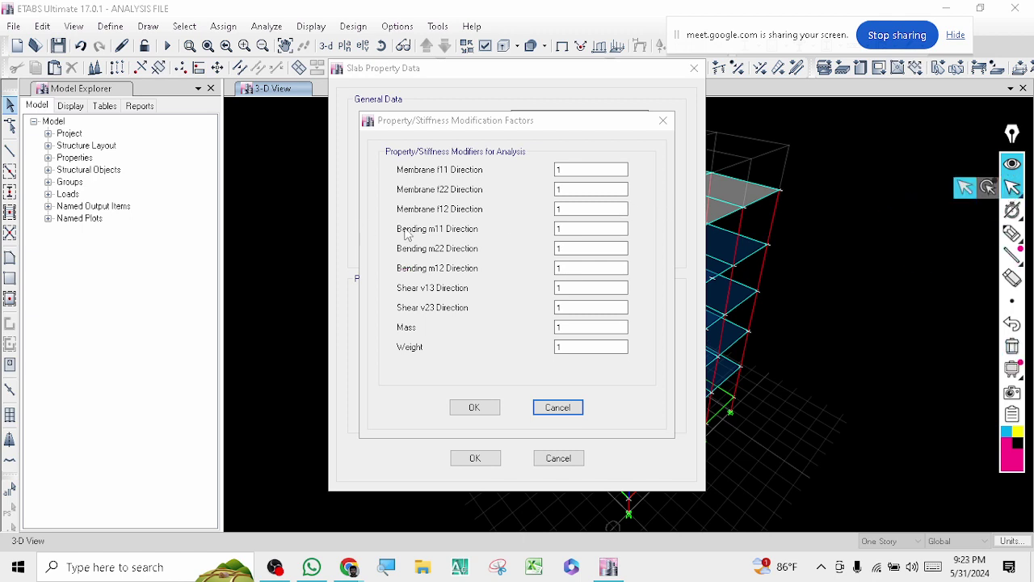
# Step: Set the bending m11, m22 and m12 modifiers of slab BS=5" to 0.35 and accept the slab property
pyautogui.doubleClick(584, 229)
pyautogui.write('0.35')
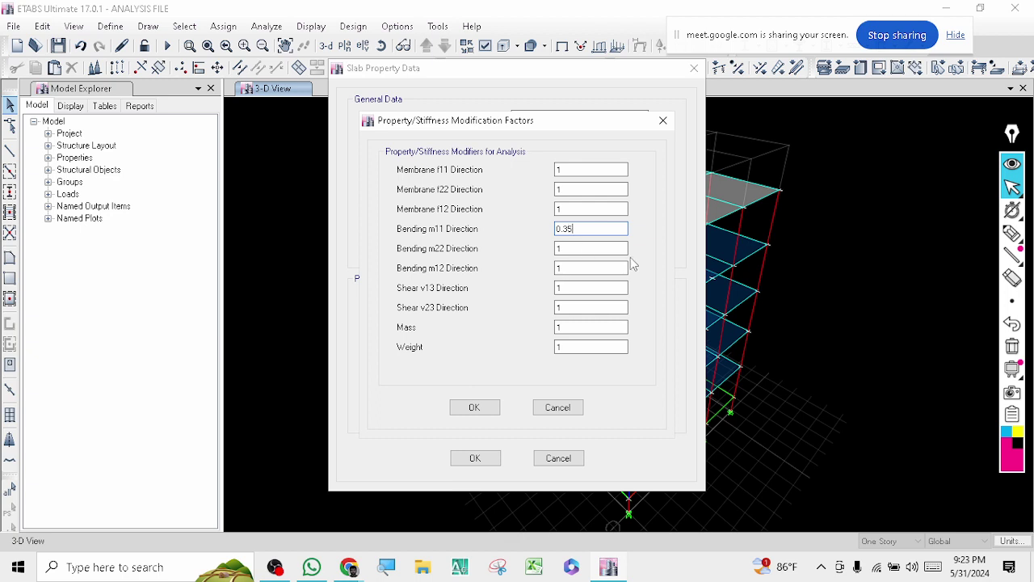
pyautogui.press('Tab')
pyautogui.write('0.35')
pyautogui.press('Tab')
pyautogui.write('0.35')
pyautogui.click(474, 407)
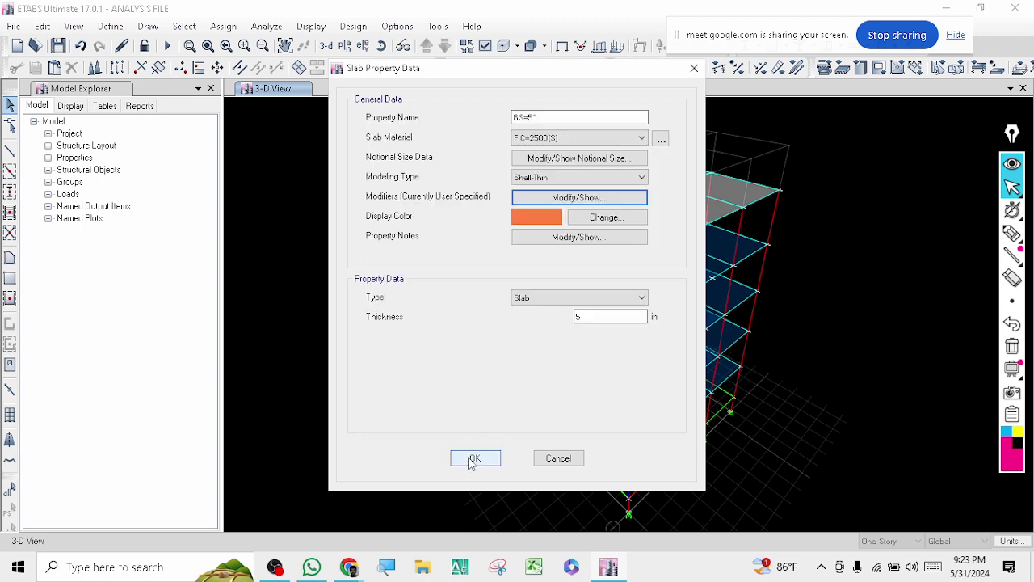
pyautogui.click(474, 458)
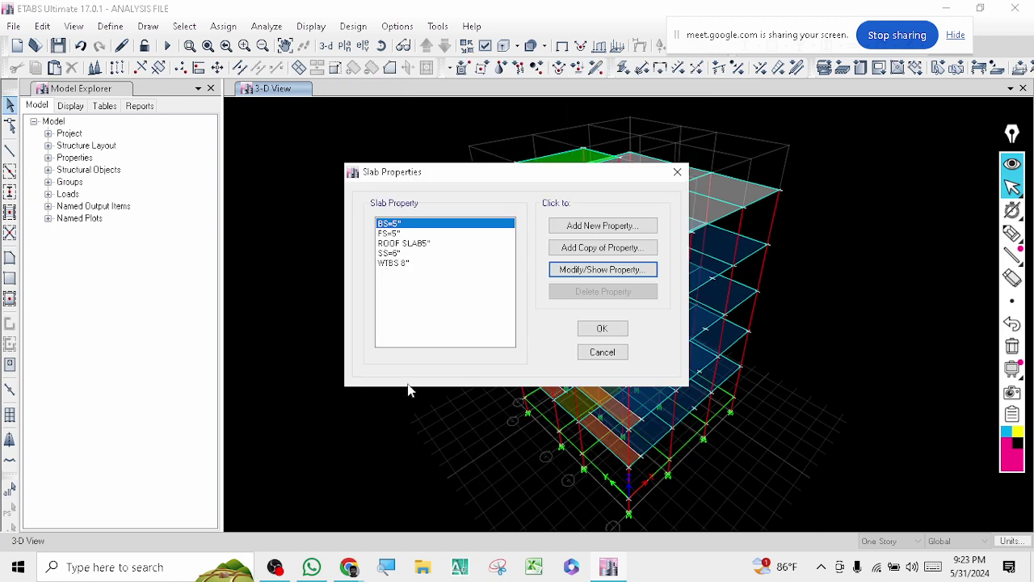
# Step: Set the bending m11, m22 and m12 modifiers of slab FS=5" to 0.5 and accept the slab property
pyautogui.click(396, 234)
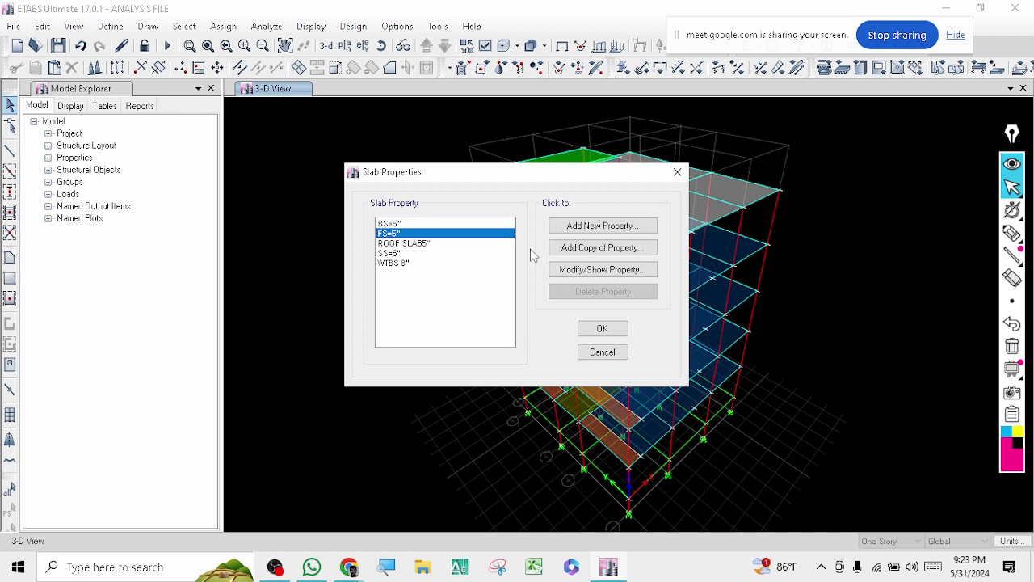
pyautogui.click(602, 269)
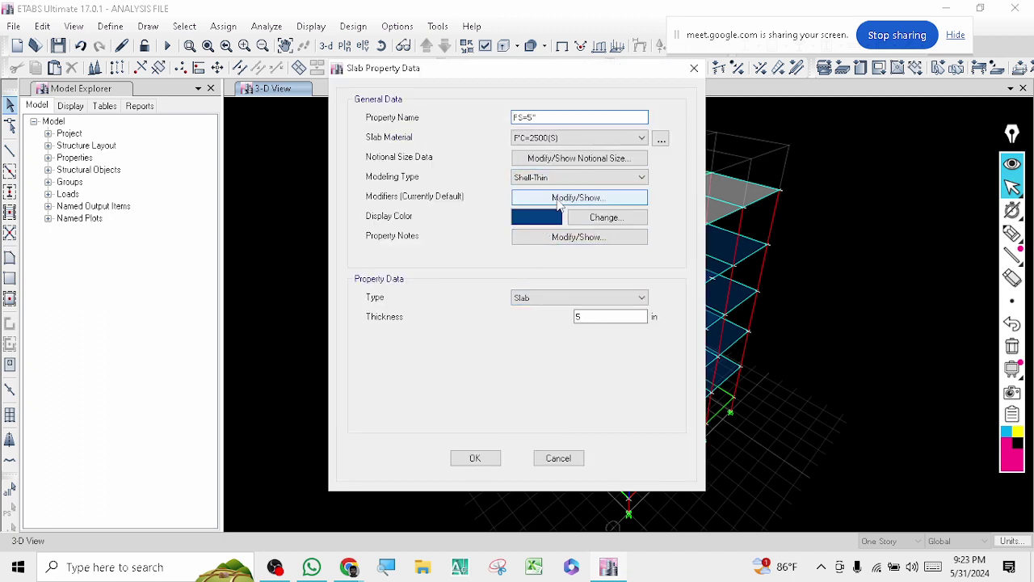
pyautogui.click(556, 200)
pyautogui.click(590, 228)
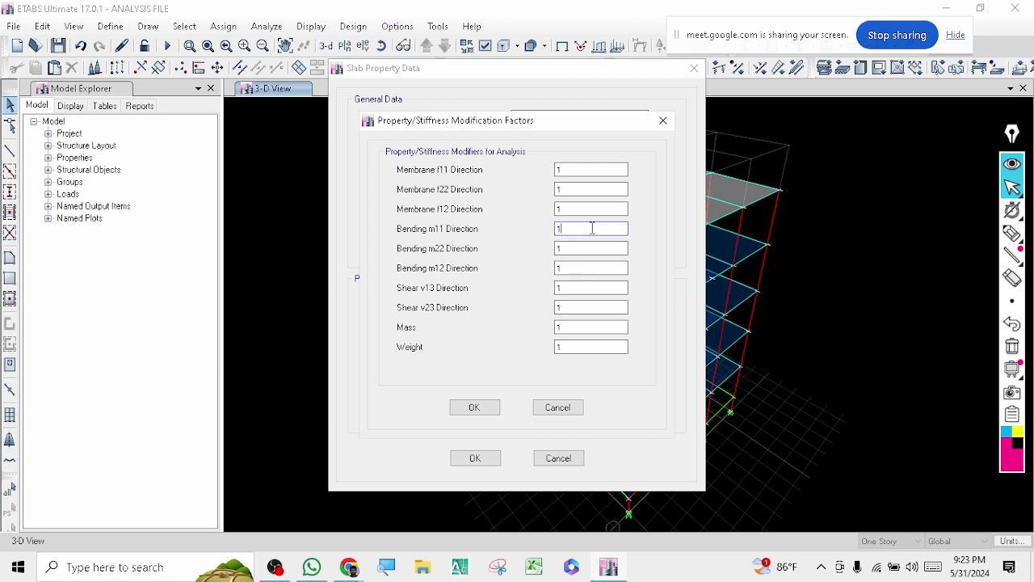
pyautogui.moveTo(590, 229); pyautogui.dragTo(526, 231)
pyautogui.write('0.5')
pyautogui.click(591, 248)
pyautogui.moveTo(595, 248); pyautogui.dragTo(487, 248)
pyautogui.write('0')
pyautogui.click(560, 266)
pyautogui.moveTo(560, 266); pyautogui.dragTo(495, 269)
pyautogui.write('0.')
pyautogui.click(473, 408)
pyautogui.click(474, 457)
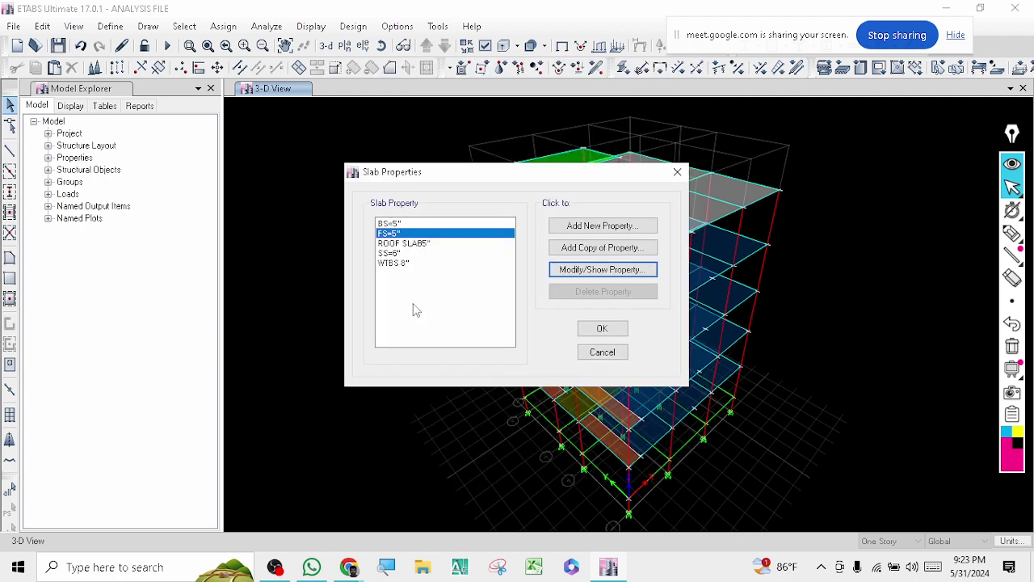
# Step: Set the bending m11, m22 and m12 modifiers of slab ROOF SLAB5" to 0.35 and accept the slab property
pyautogui.click(569, 273)
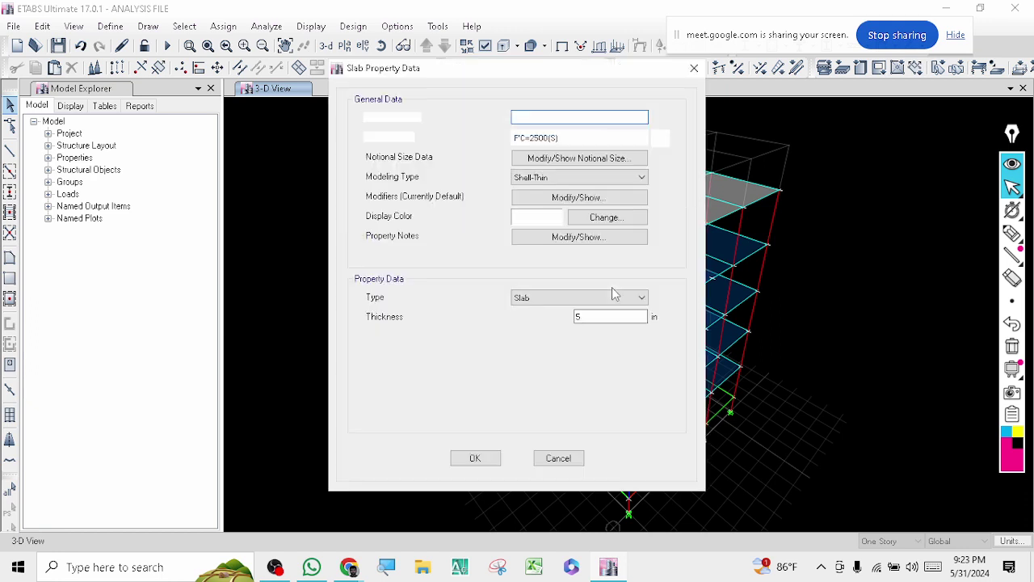
pyautogui.click(576, 198)
pyautogui.doubleClick(587, 249)
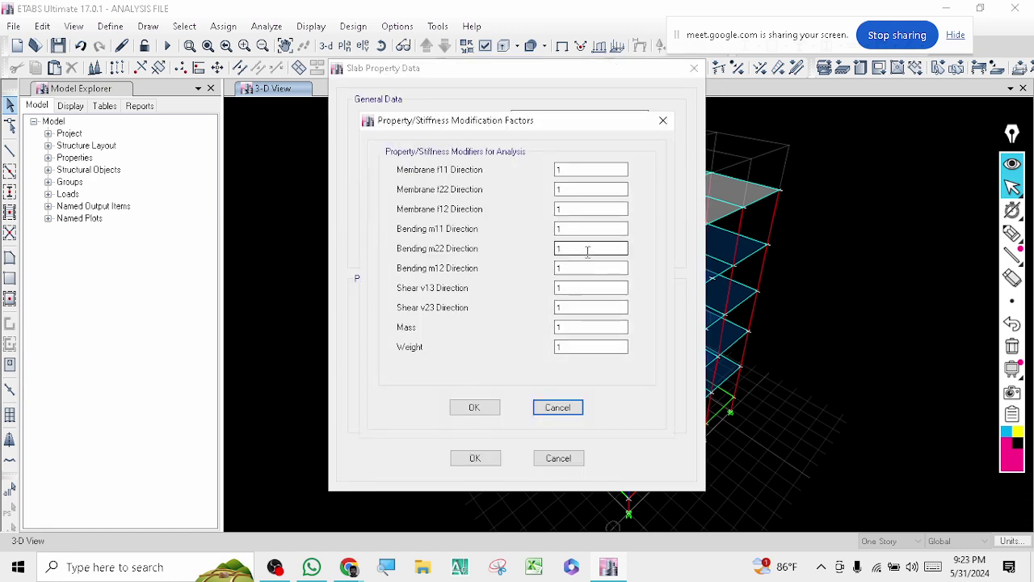
pyautogui.doubleClick(598, 230)
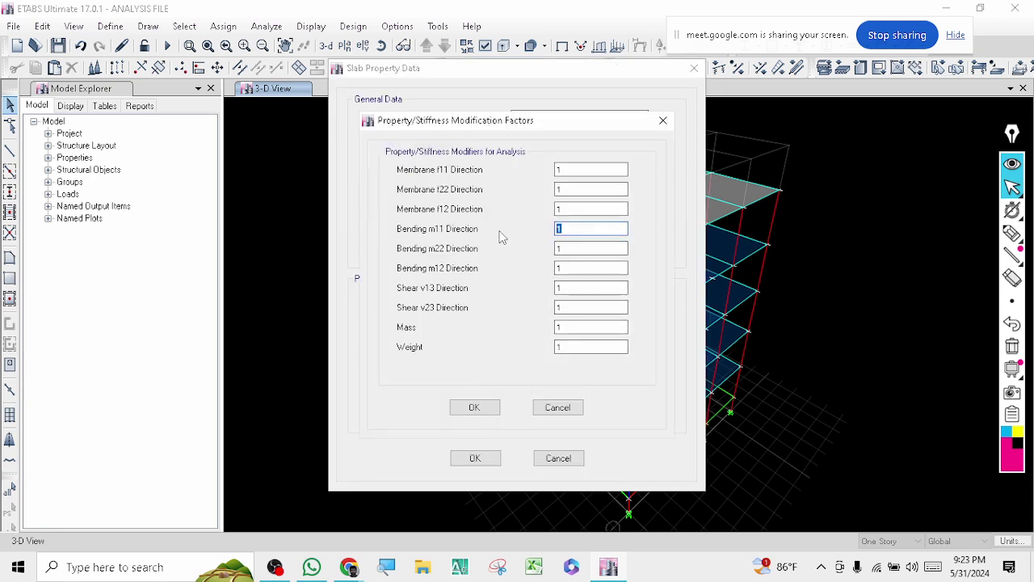
pyautogui.write('0.35')
pyautogui.doubleClick(596, 248)
pyautogui.write('0.5')
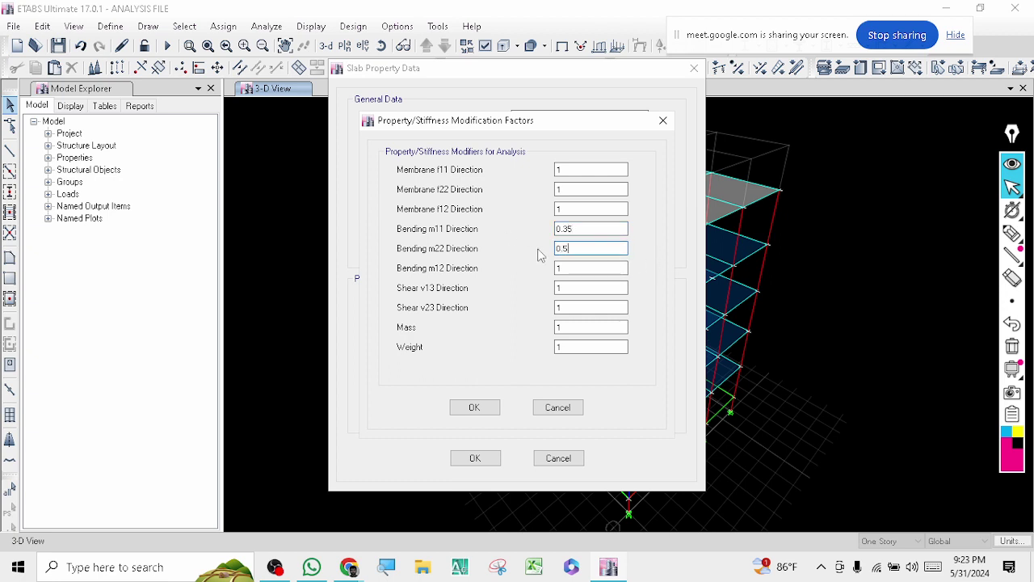
pyautogui.write('3')
pyautogui.doubleClick(618, 267)
pyautogui.write('0.35')
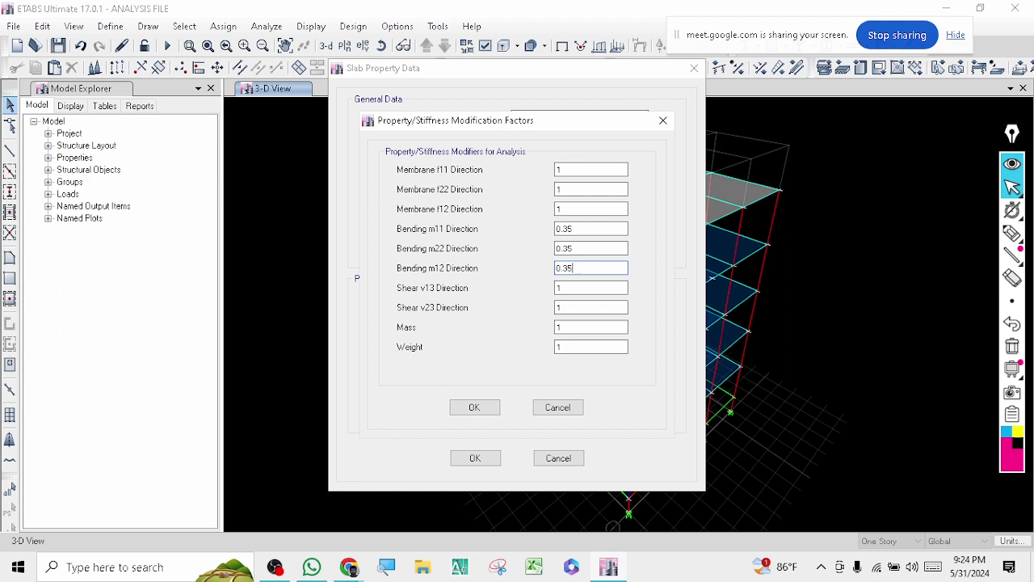
pyautogui.click(466, 405)
pyautogui.click(474, 457)
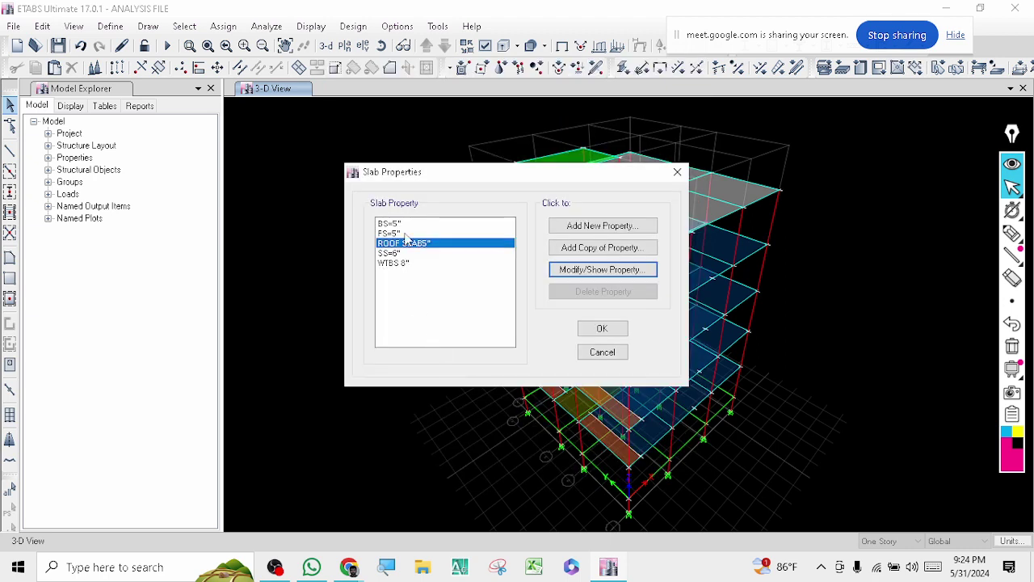
# Step: Correct slab FS=5" by setting its bending m11 and m22 modifiers to 0.35 and replacing the m12 modifier, and accept the slab property
pyautogui.click(404, 233)
pyautogui.click(609, 269)
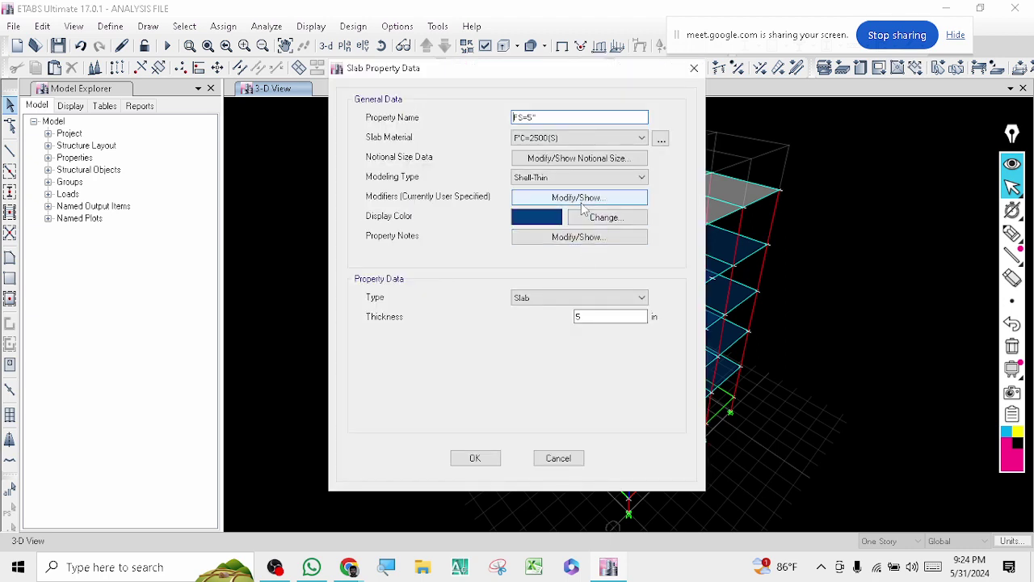
pyautogui.click(578, 198)
pyautogui.moveTo(589, 229); pyautogui.dragTo(483, 231)
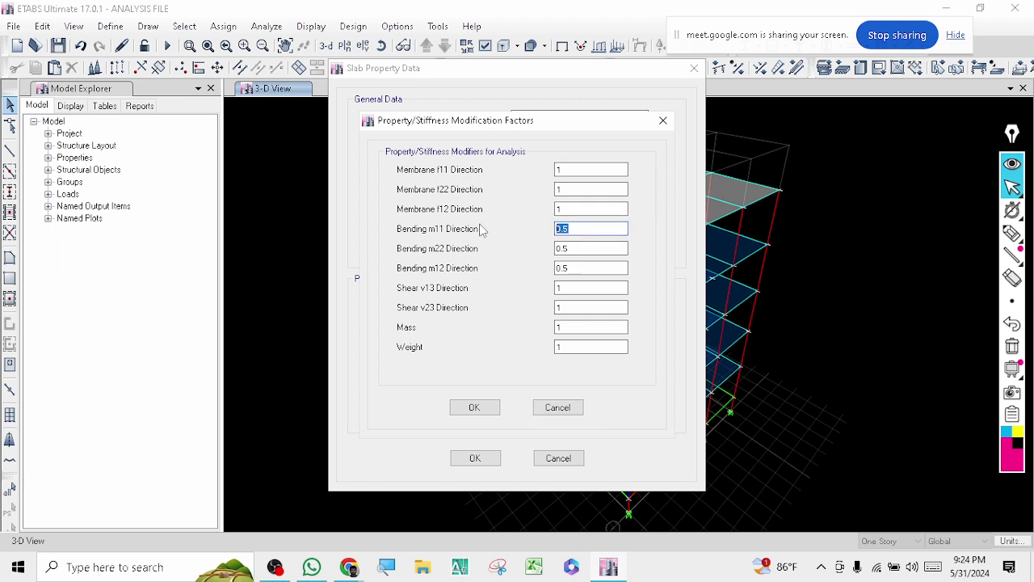
pyautogui.write('0.35')
pyautogui.press('Tab')
pyautogui.write('0.35')
pyautogui.press('Tab')
pyautogui.write('0')
pyautogui.click(472, 407)
pyautogui.click(473, 457)
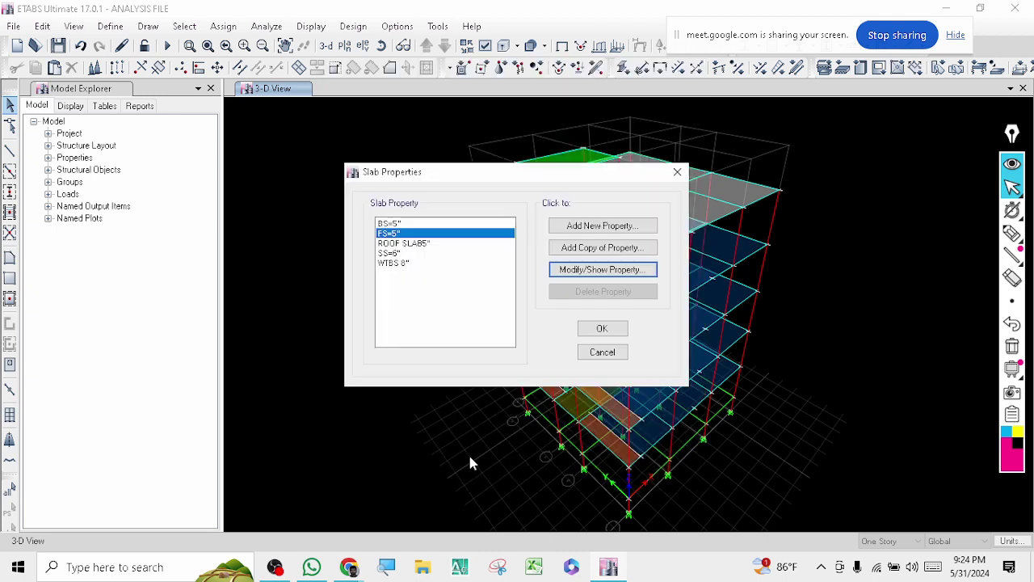
# Step: Check the modeling type and modifiers of slabs SS=6" and WTBS 8", and accept the slab properties
pyautogui.click(401, 252)
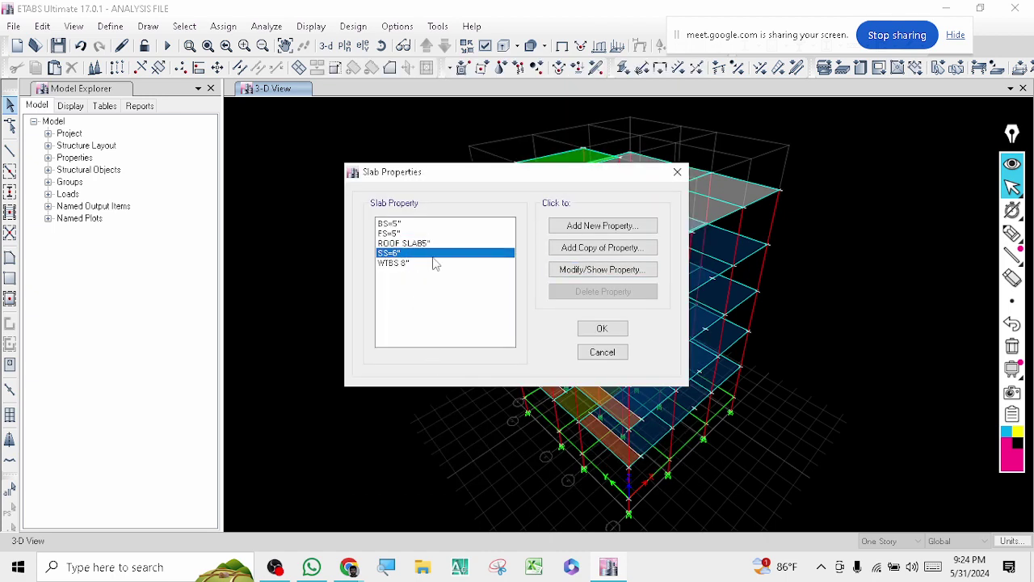
pyautogui.click(624, 272)
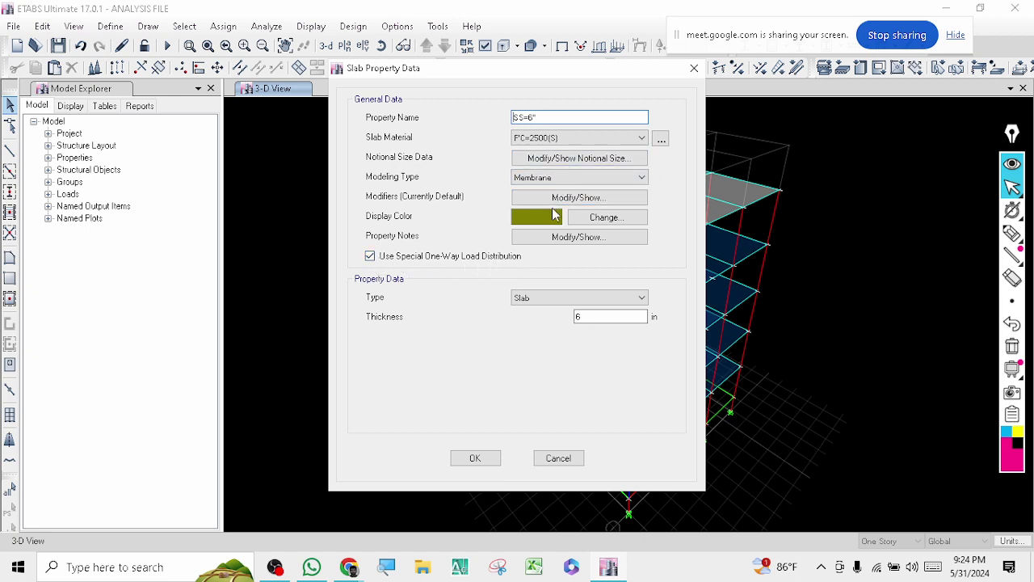
pyautogui.click(476, 458)
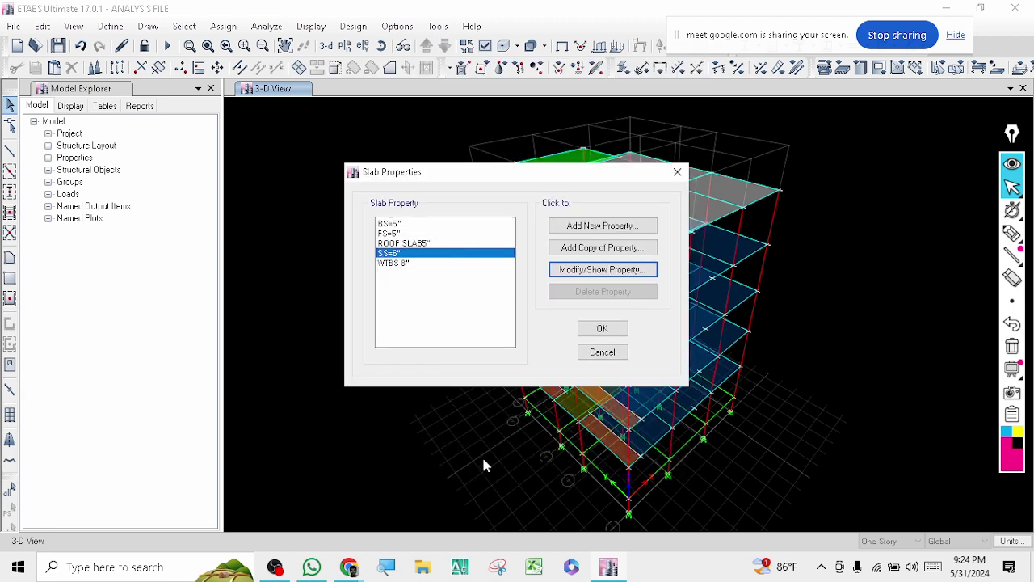
pyautogui.click(396, 262)
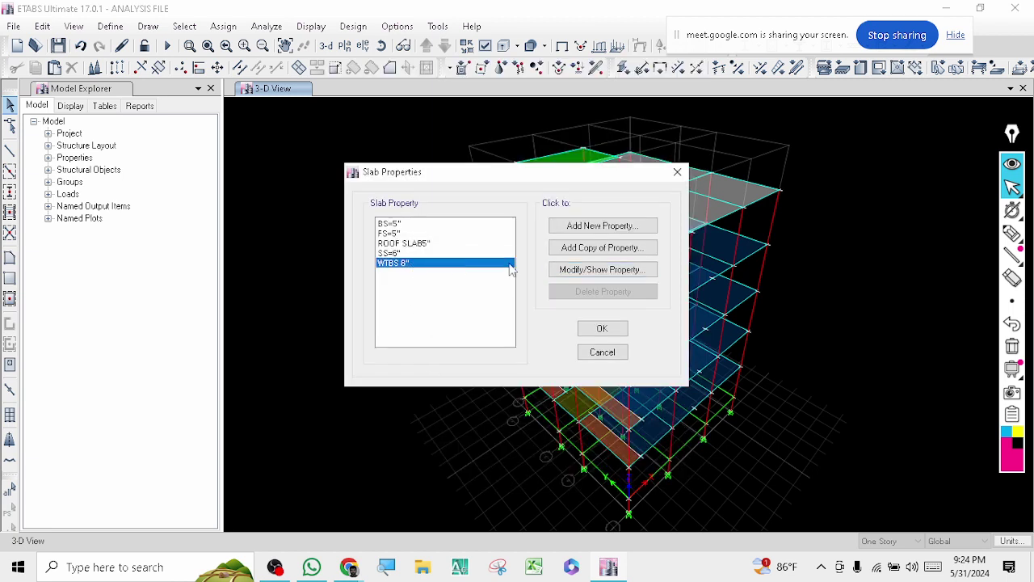
pyautogui.click(566, 269)
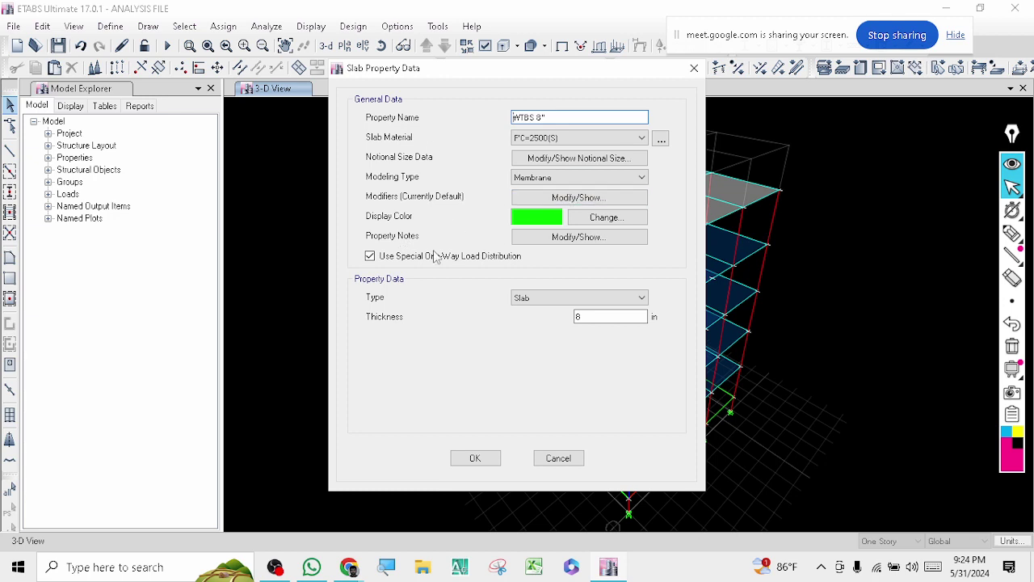
pyautogui.click(472, 458)
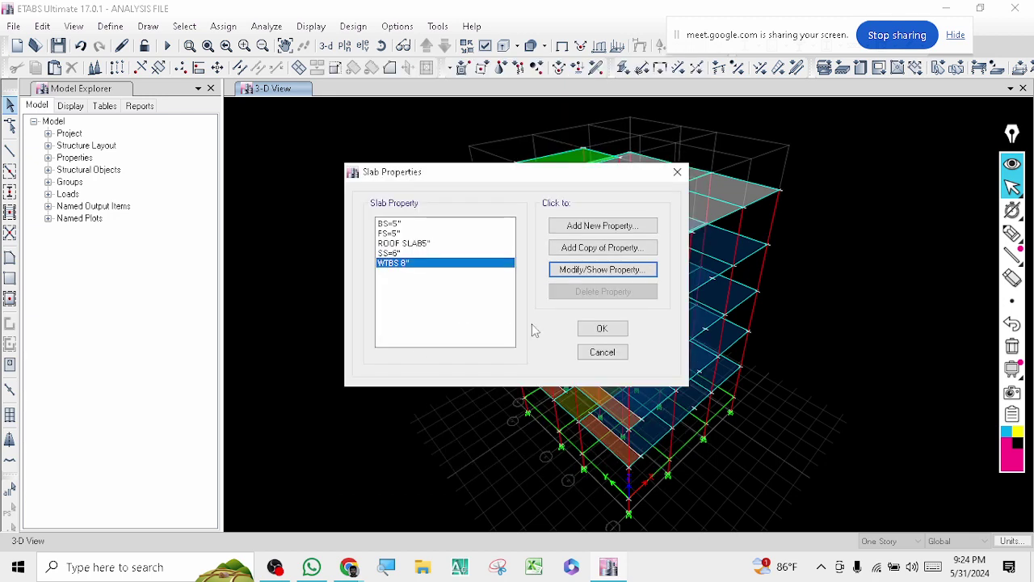
pyautogui.click(598, 332)
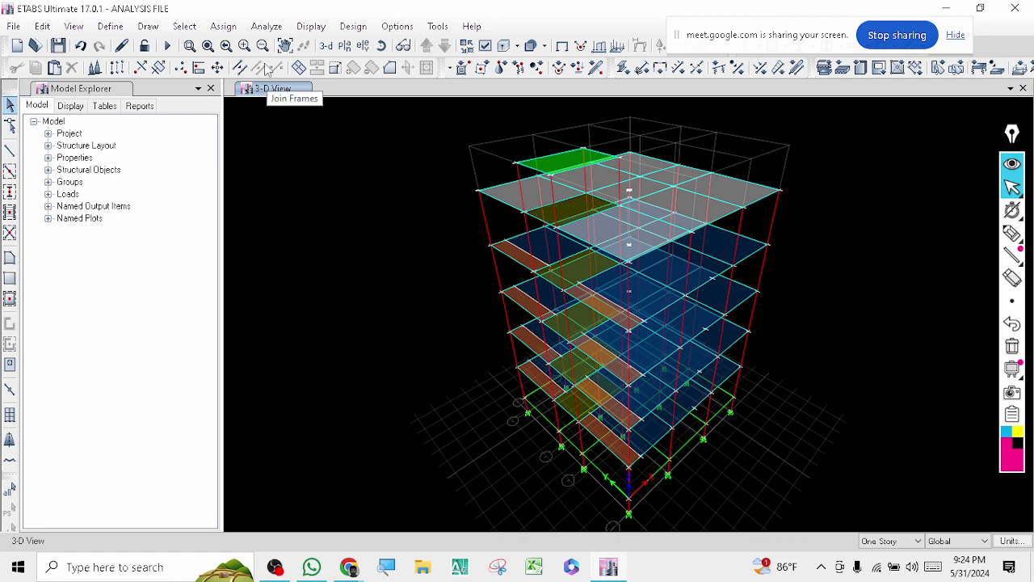
# Step: Review the list of load cases set to run, down to the wind cases, and accept it
pyautogui.click(269, 29)
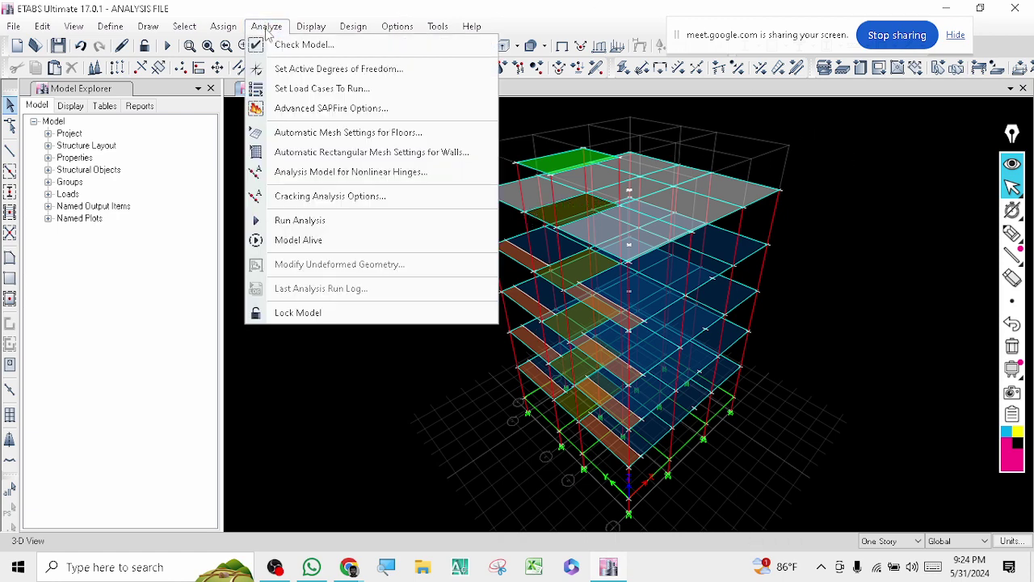
pyautogui.click(302, 88)
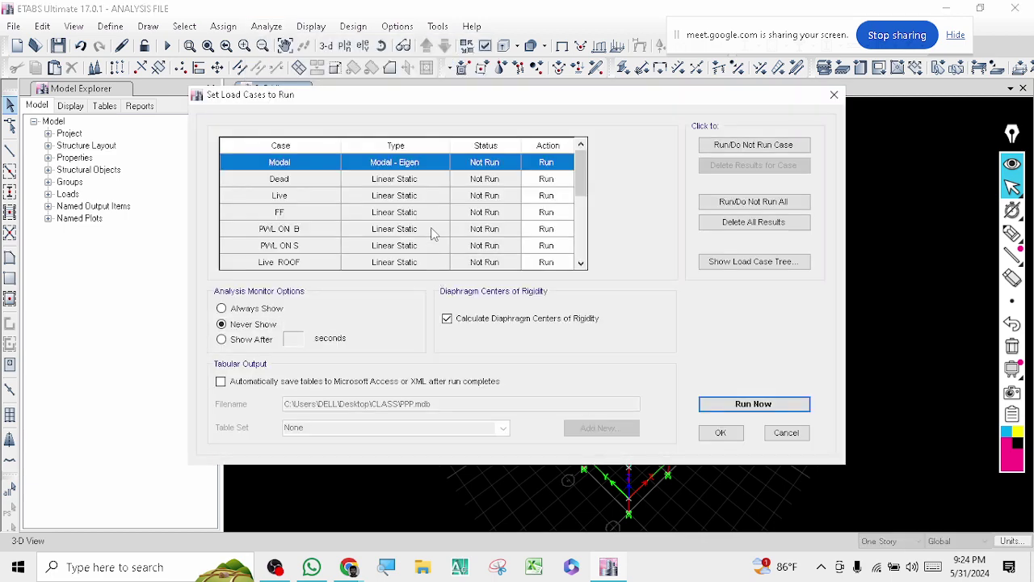
pyautogui.scroll(-2, 537, 242)
pyautogui.scroll(2, 538, 257)
pyautogui.scroll(-4, 537, 246)
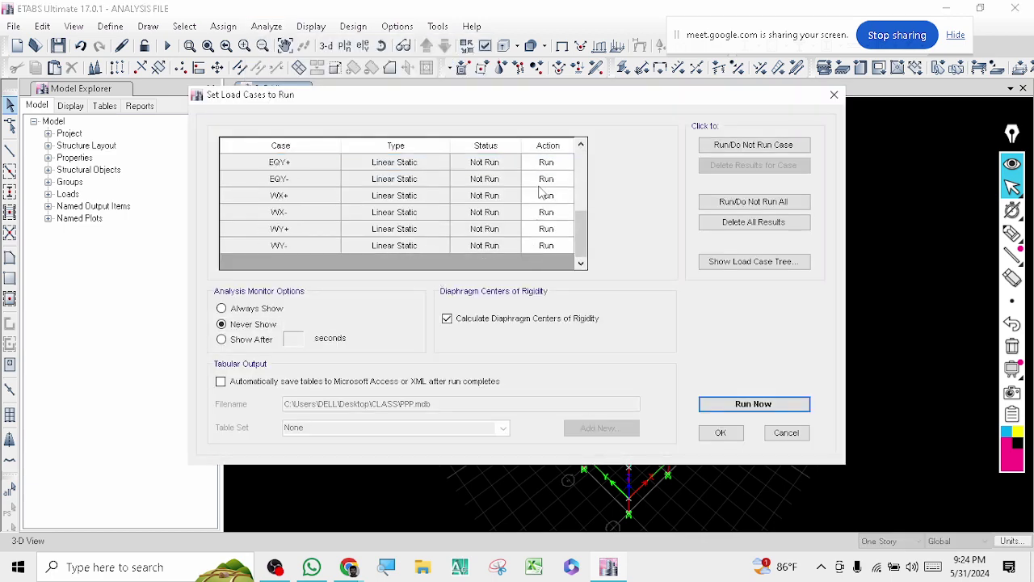
pyautogui.click(717, 432)
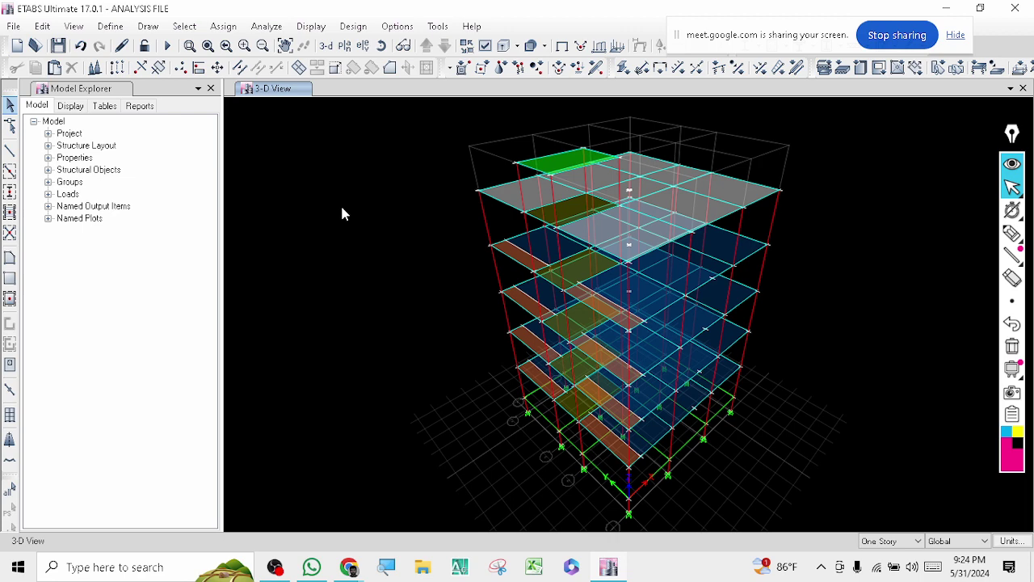
pyautogui.click(344, 45)
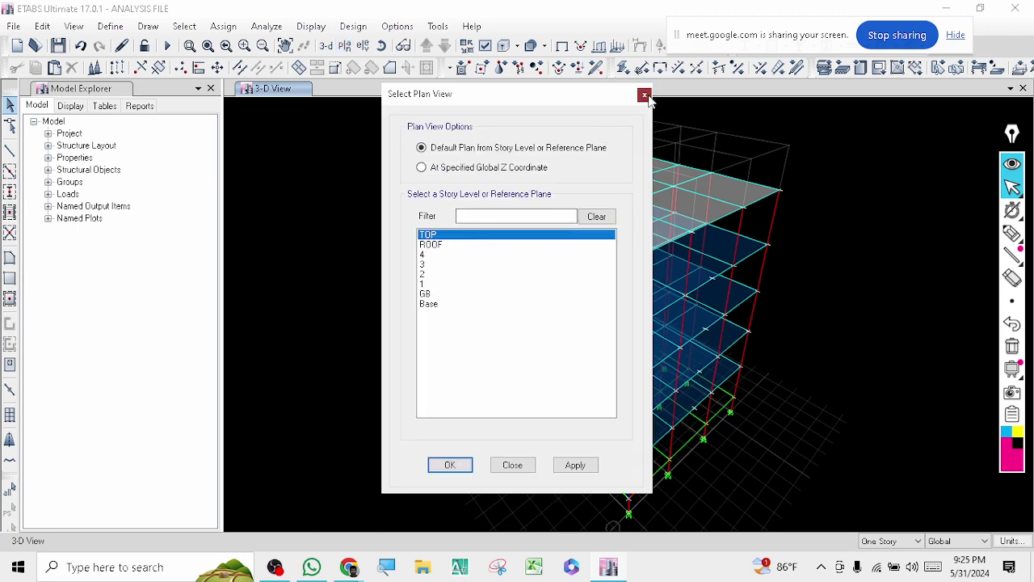
pyautogui.click(644, 96)
pyautogui.click(1012, 233)
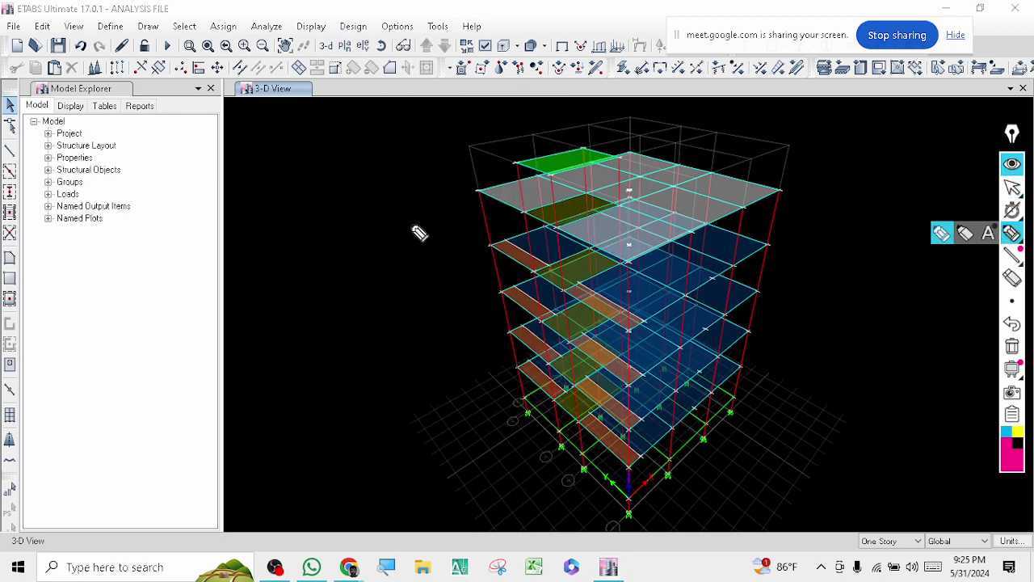
pyautogui.moveTo(307, 186)
pyautogui.mouseDown()
pyautogui.moveTo(304, 323)
pyautogui.moveTo(489, 368)
pyautogui.moveTo(490, 202)
pyautogui.moveTo(306, 187)
pyautogui.mouseUp()
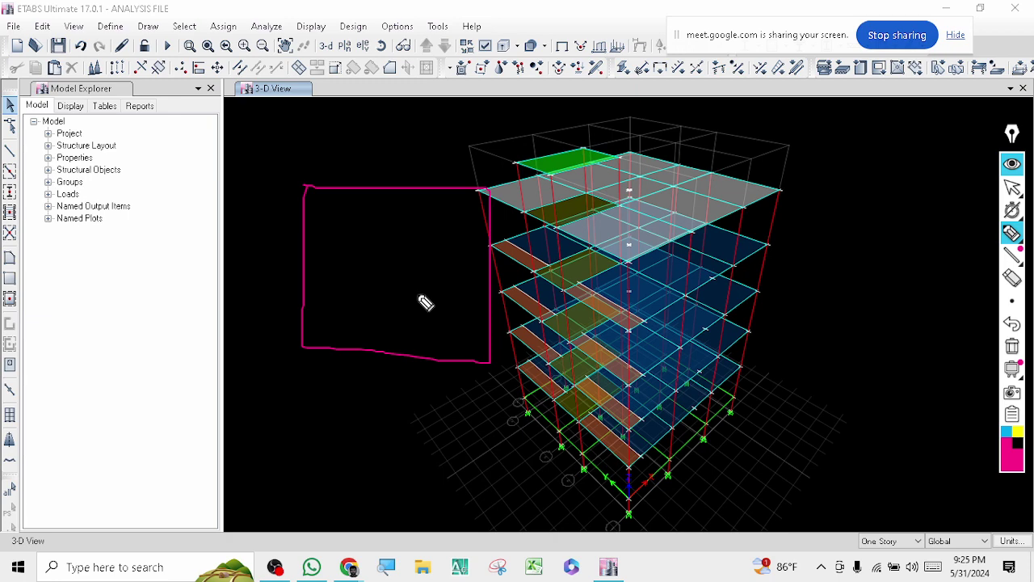
pyautogui.click(1015, 356)
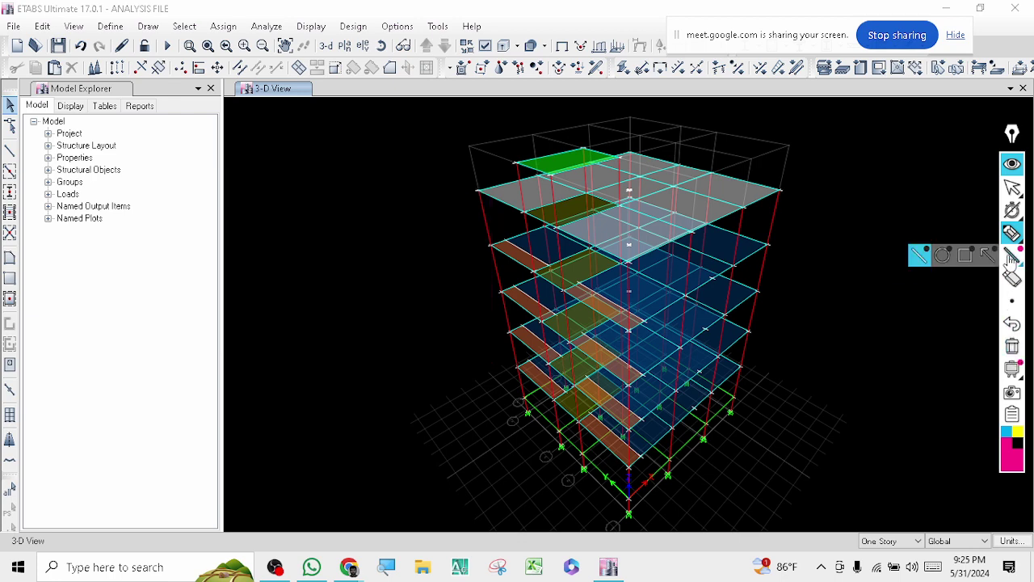
pyautogui.moveTo(1011, 233)
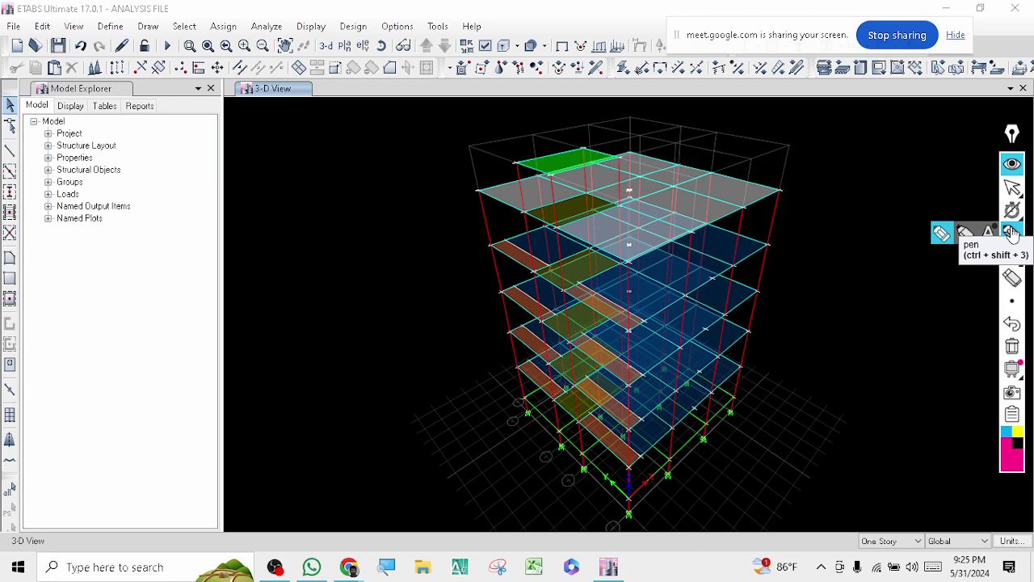
pyautogui.click(940, 234)
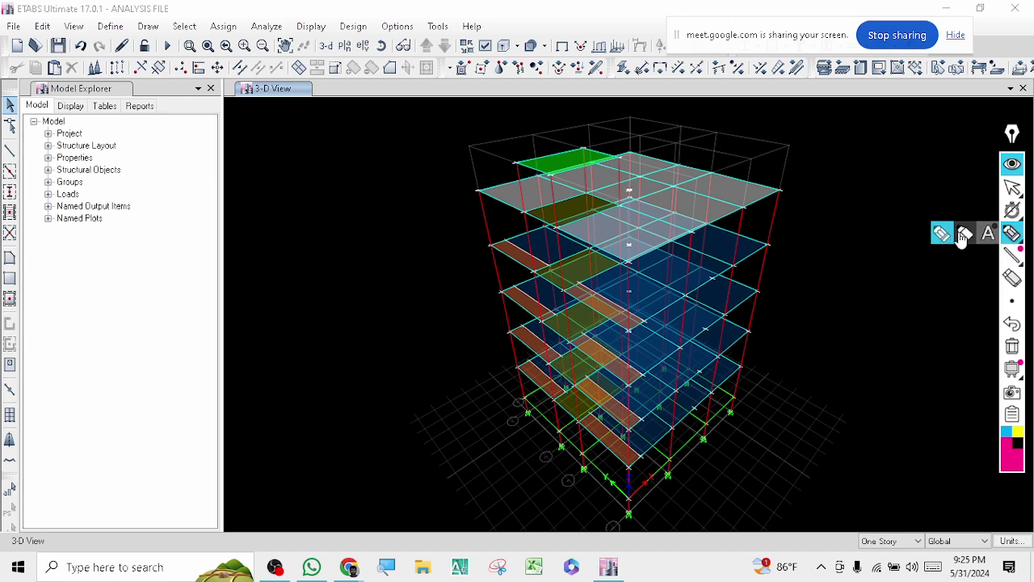
pyautogui.click(1013, 187)
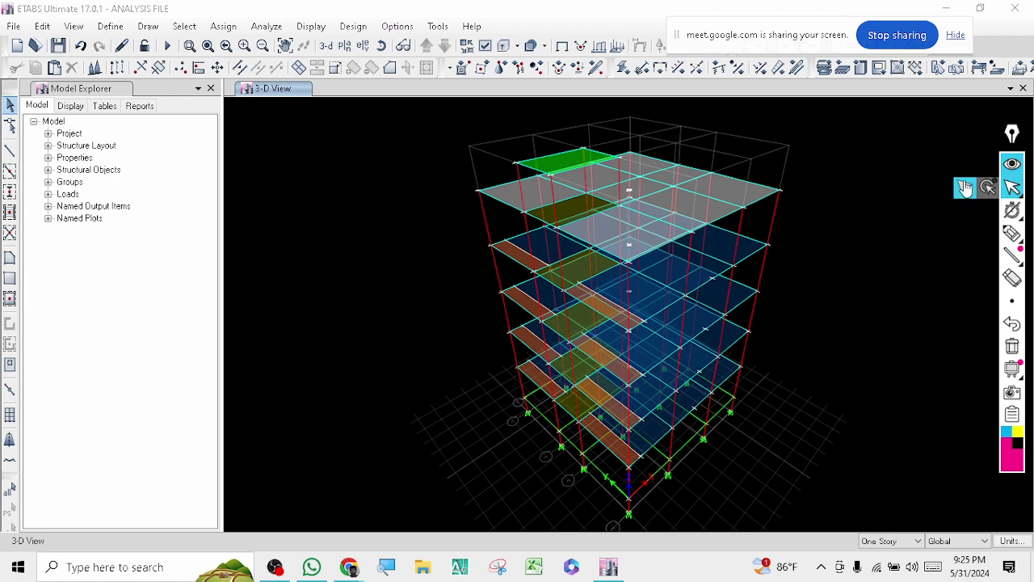
pyautogui.click(965, 187)
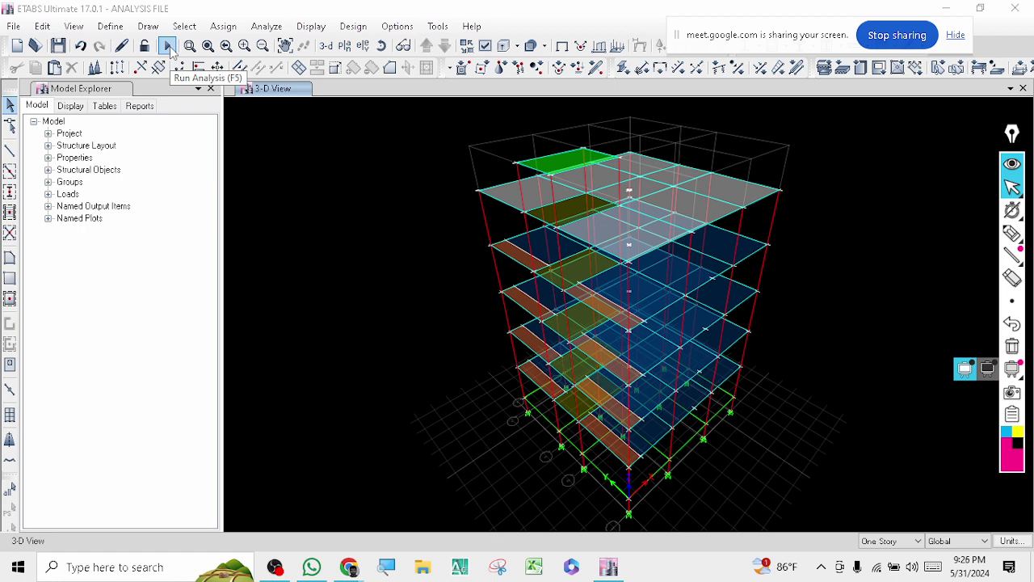
# Step: Start the analysis of the building model
pyautogui.click(268, 27)
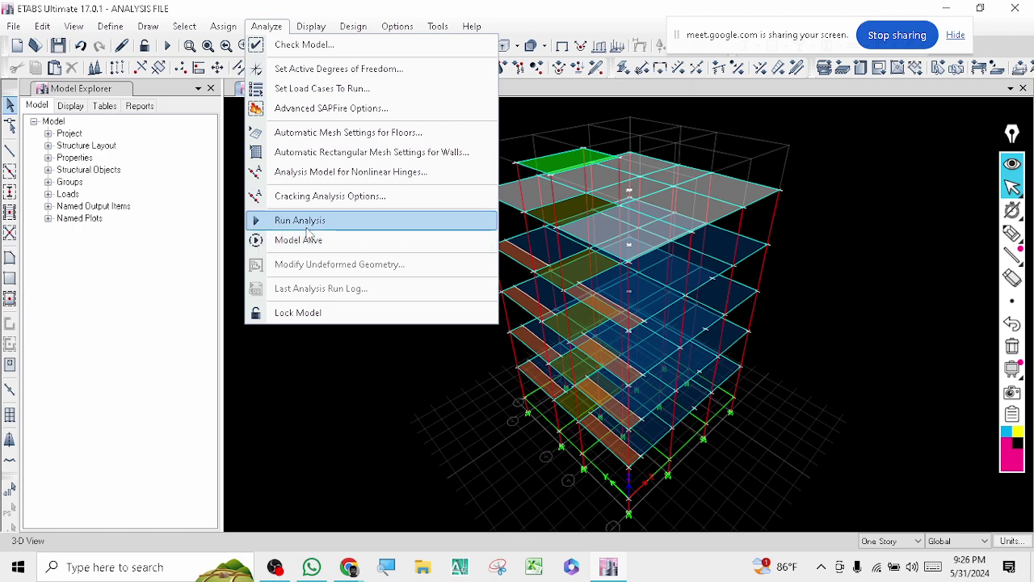
pyautogui.click(168, 47)
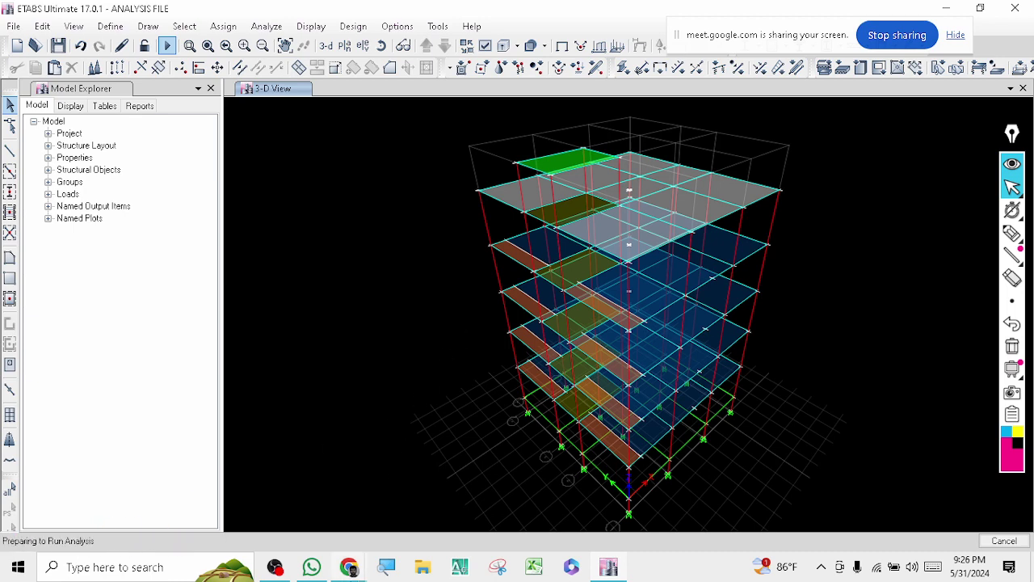
# Step: Switch to Chrome, close the cracked-section article and the ETABS DESIGN MODIFIER search, and return to ETABS to run the analysis
pyautogui.moveTo(349, 567)
pyautogui.click(303, 495)
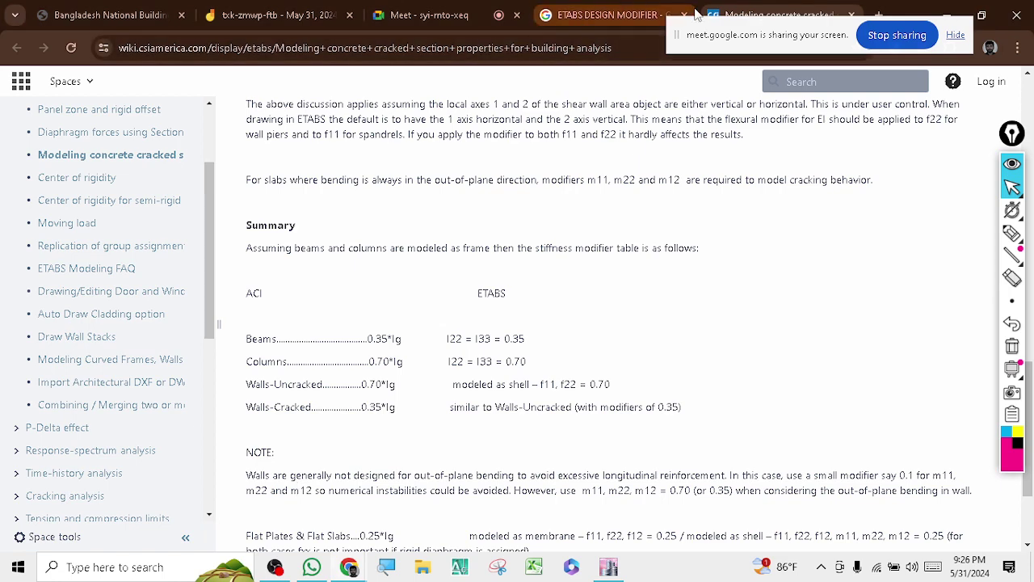
pyautogui.click(850, 15)
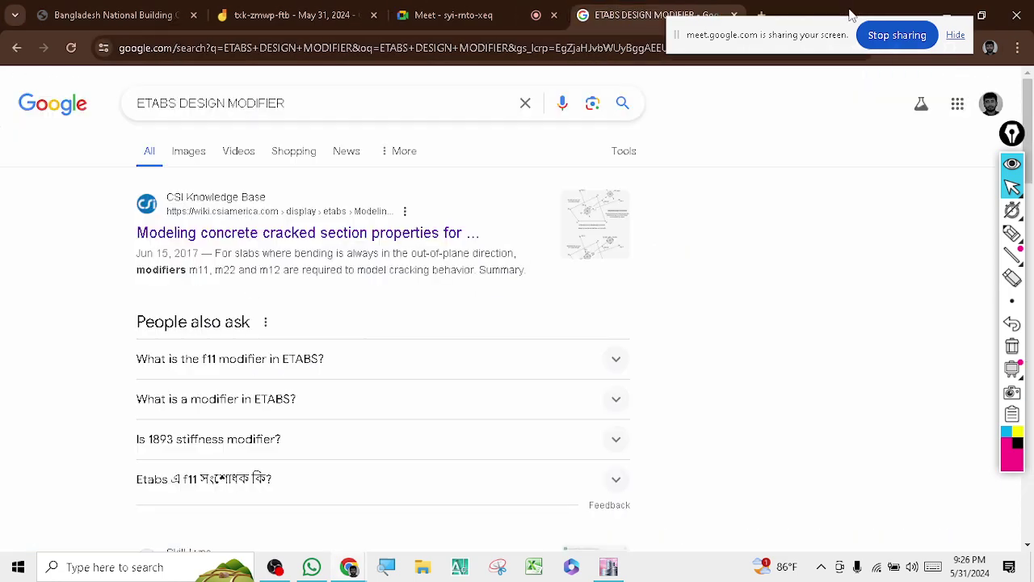
pyautogui.click(734, 15)
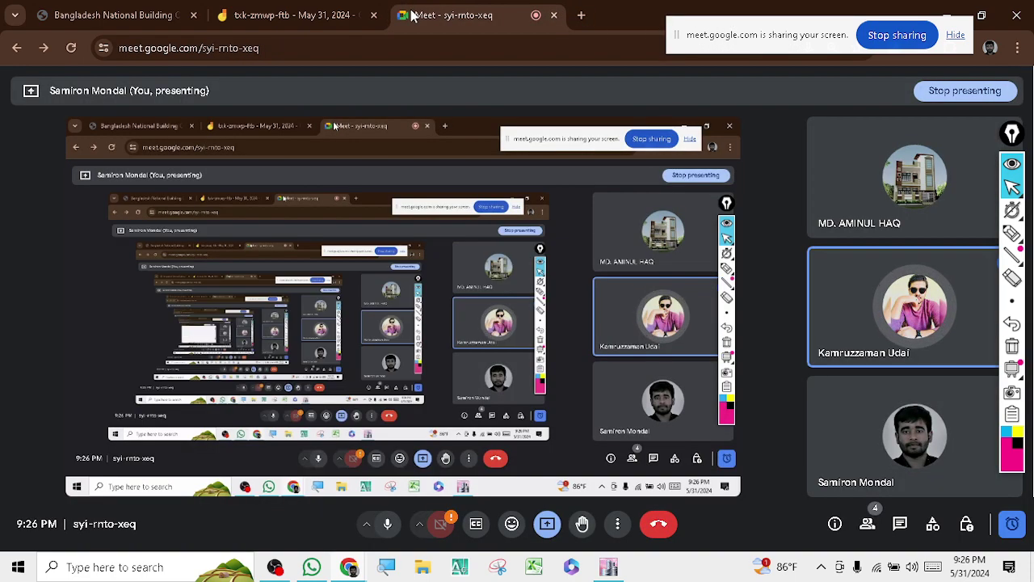
pyautogui.hotkey('alt', 'Tab')
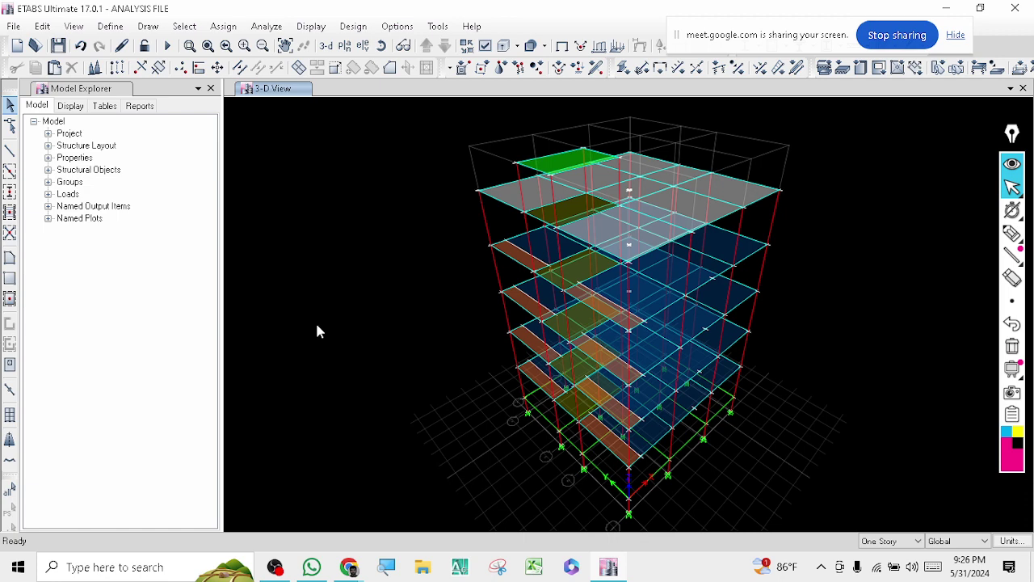
pyautogui.press('F5')
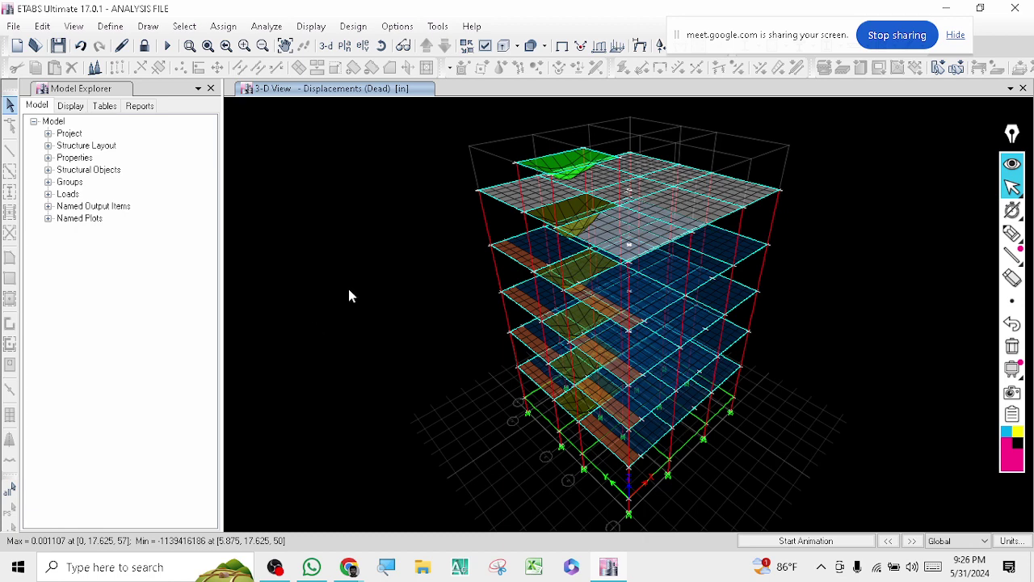
pyautogui.moveTo(682, 309)
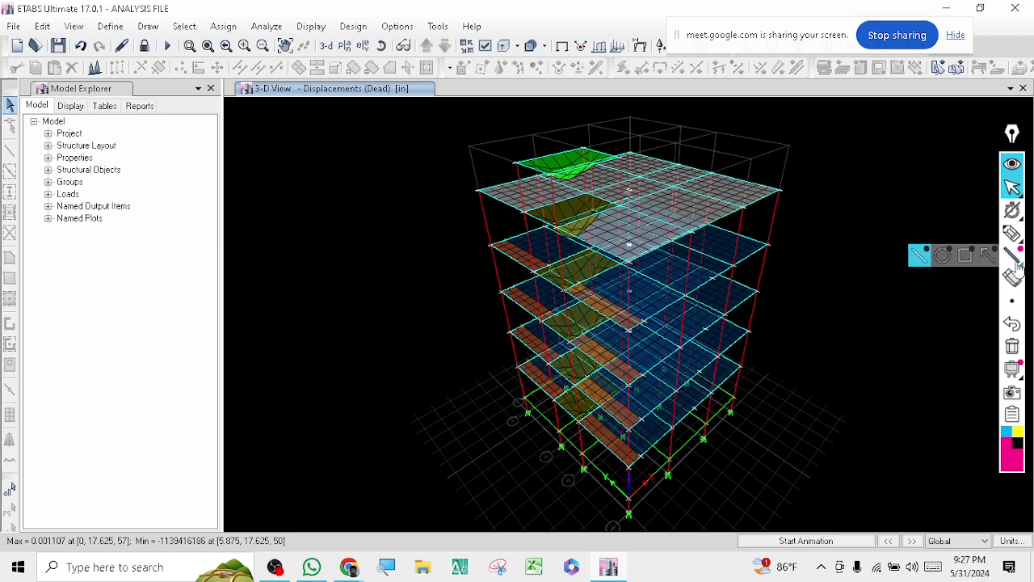
pyautogui.click(1012, 232)
pyautogui.moveTo(318, 162); pyautogui.dragTo(319, 446)
pyautogui.moveTo(257, 170); pyautogui.dragTo(360, 167)
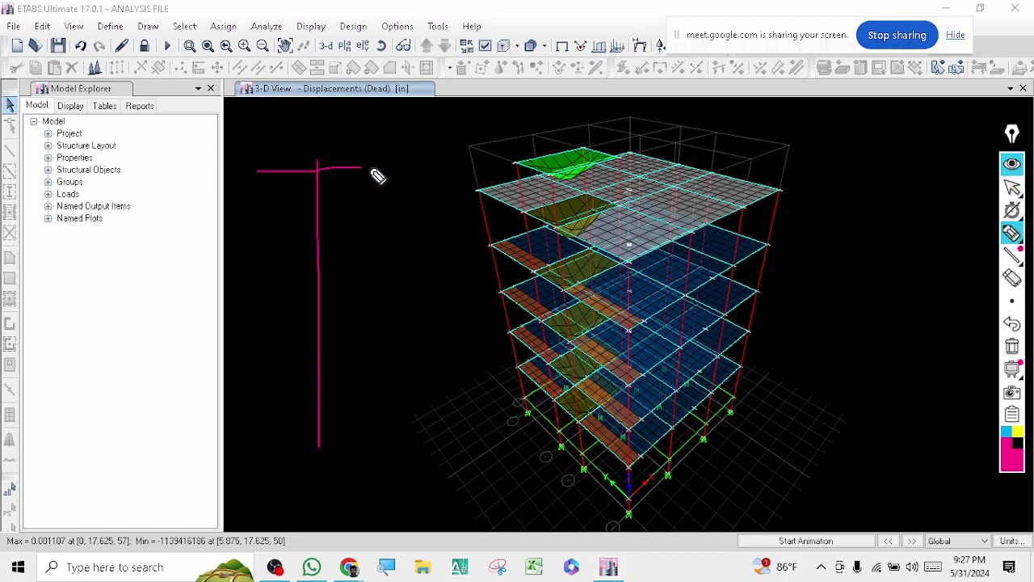
pyautogui.moveTo(263, 251); pyautogui.dragTo(385, 253)
pyautogui.moveTo(260, 310); pyautogui.dragTo(400, 309)
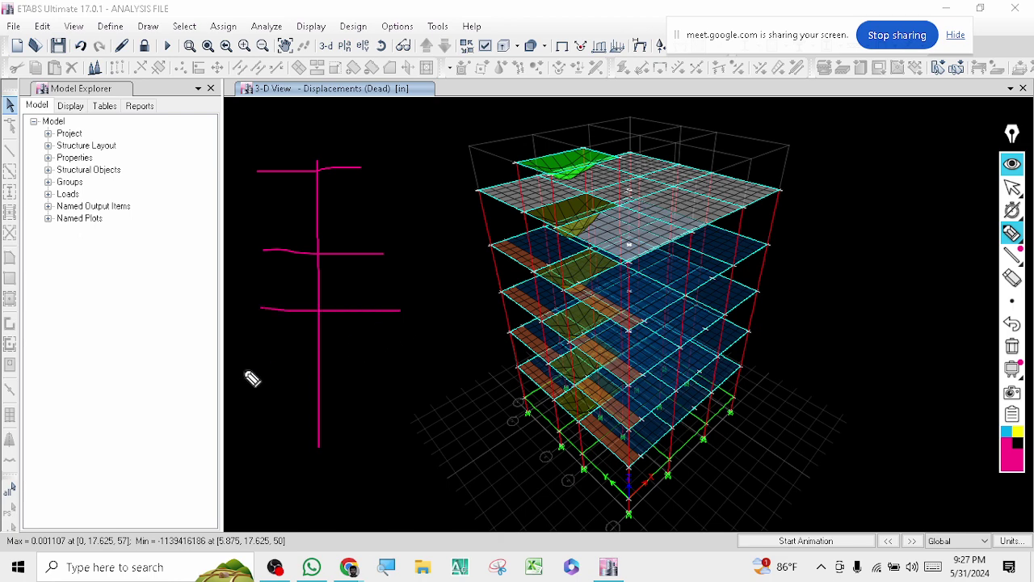
pyautogui.moveTo(241, 371); pyautogui.dragTo(412, 391)
pyautogui.moveTo(241, 452); pyautogui.dragTo(422, 467)
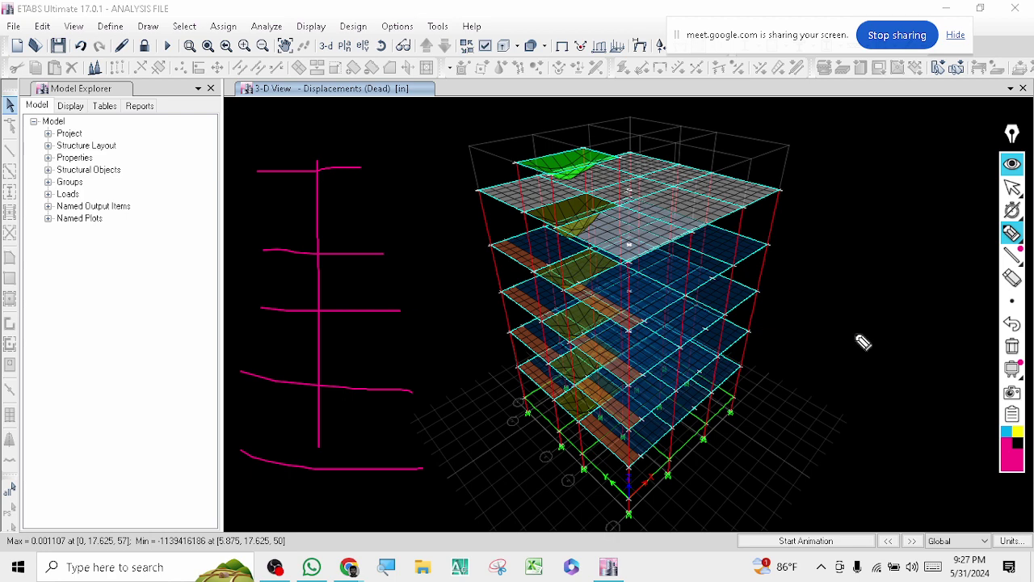
pyautogui.click(1012, 188)
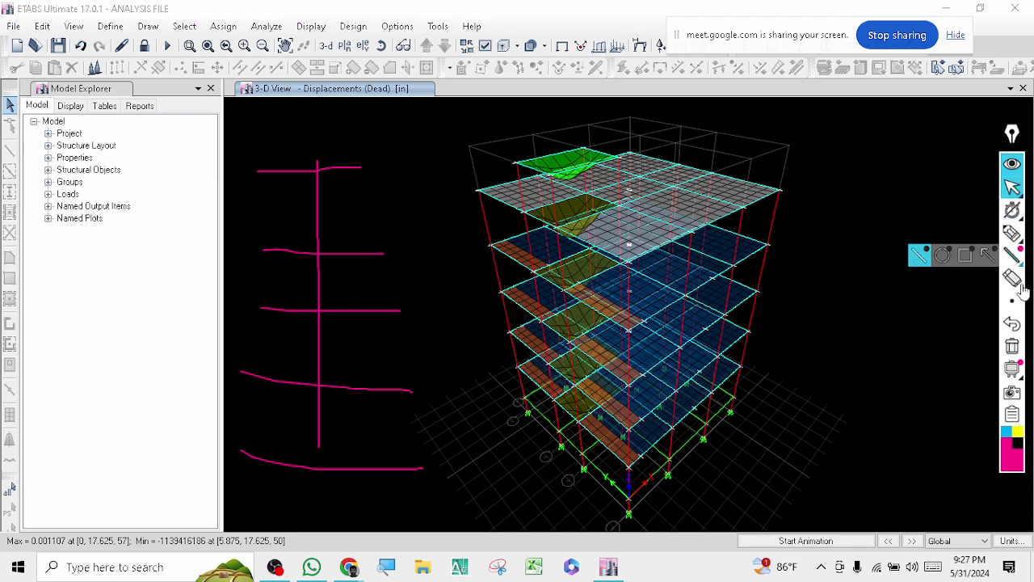
pyautogui.click(1012, 346)
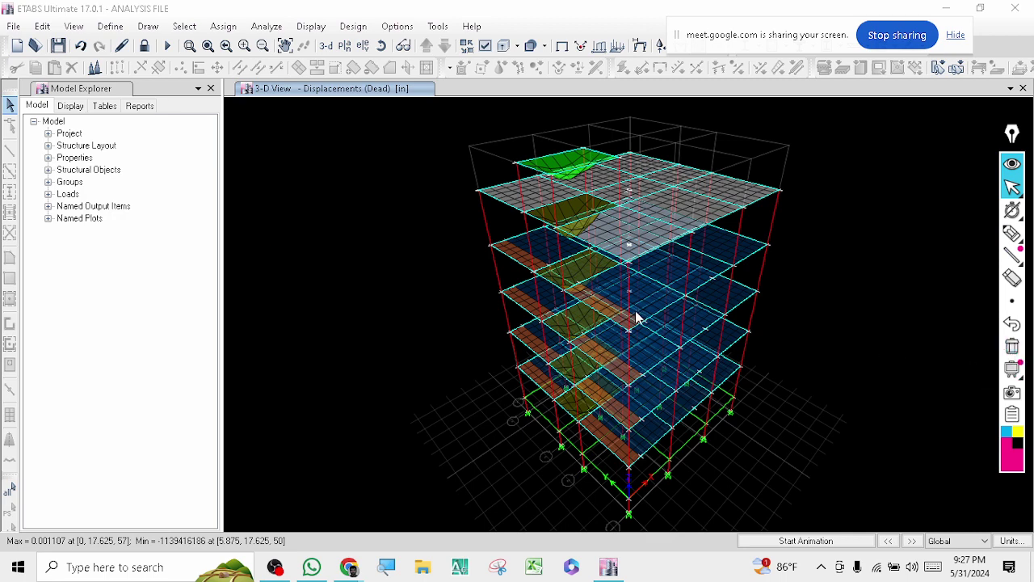
# Step: Open the Story Stiffness table from the structure results of the analysis and enlarge it to review the story rows
pyautogui.click(104, 109)
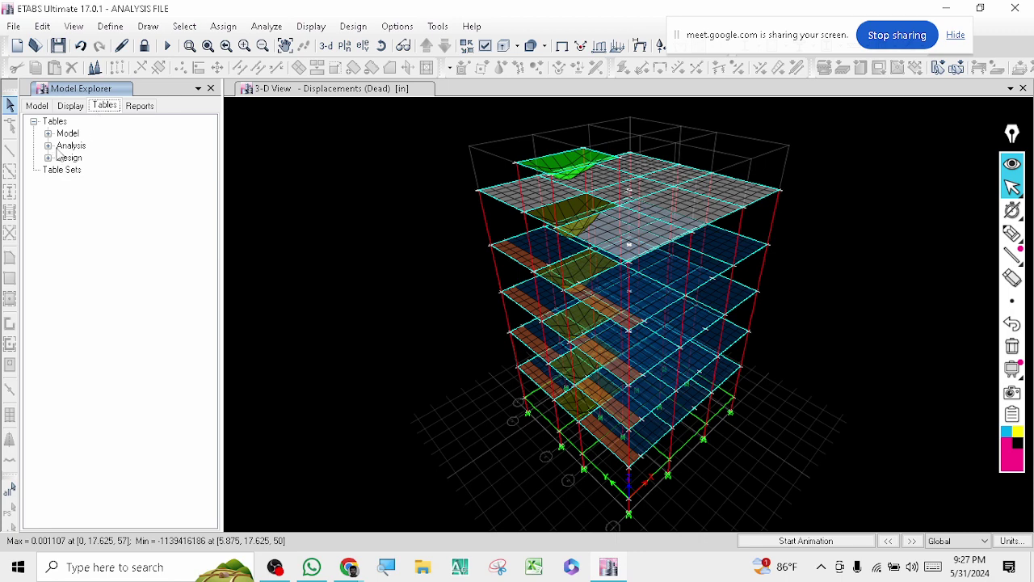
pyautogui.click(49, 146)
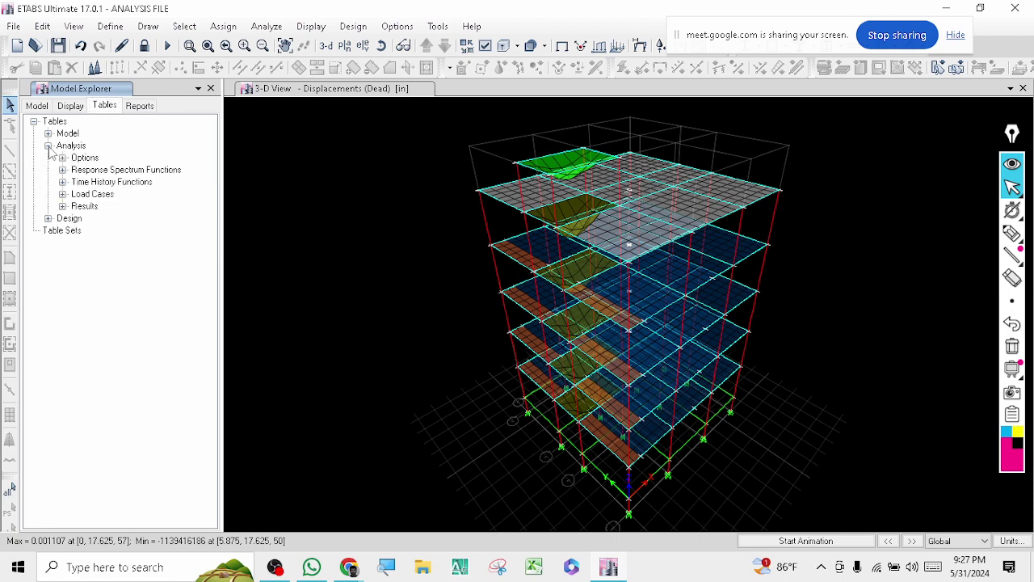
pyautogui.click(62, 206)
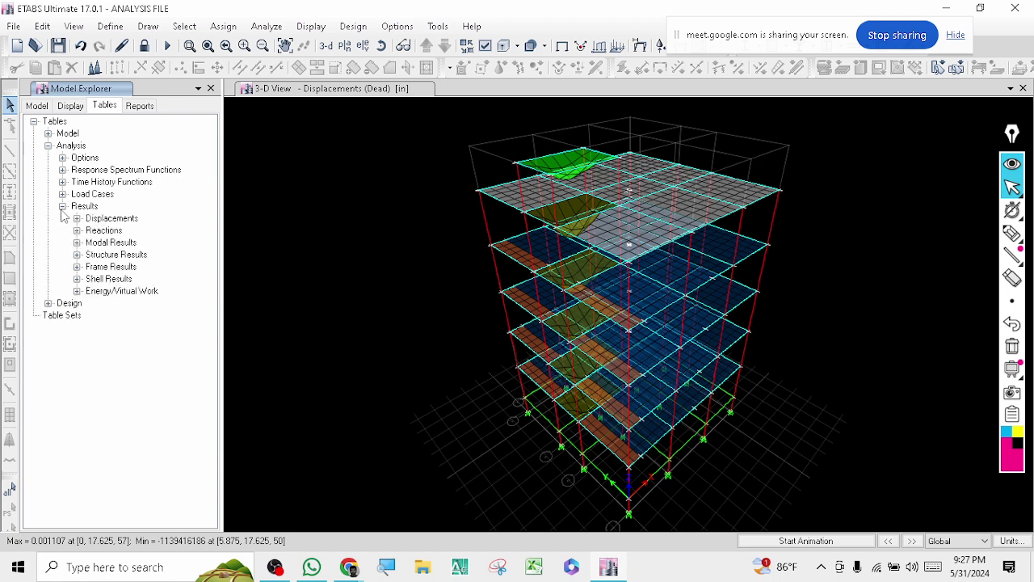
pyautogui.click(77, 255)
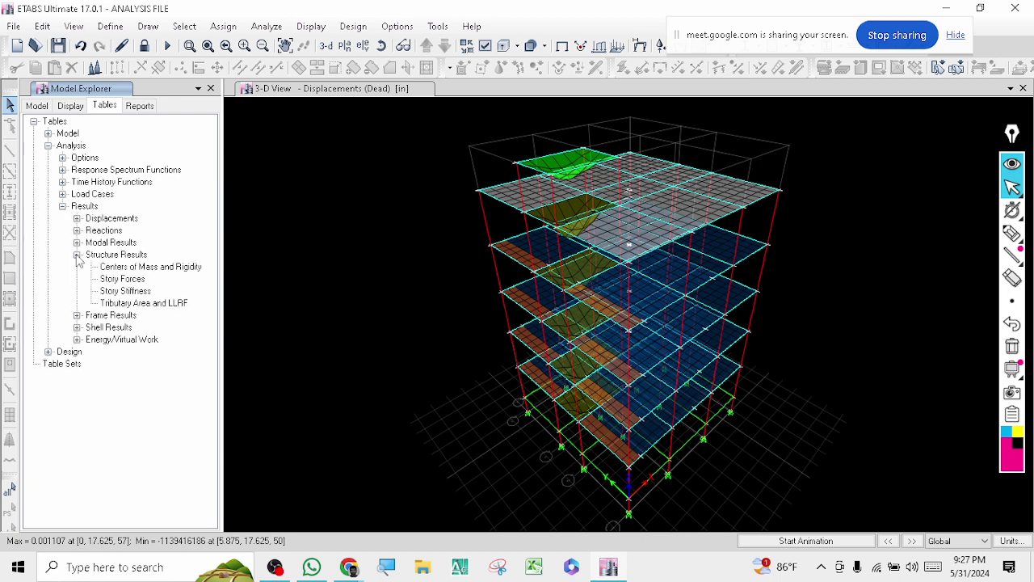
pyautogui.doubleClick(129, 291)
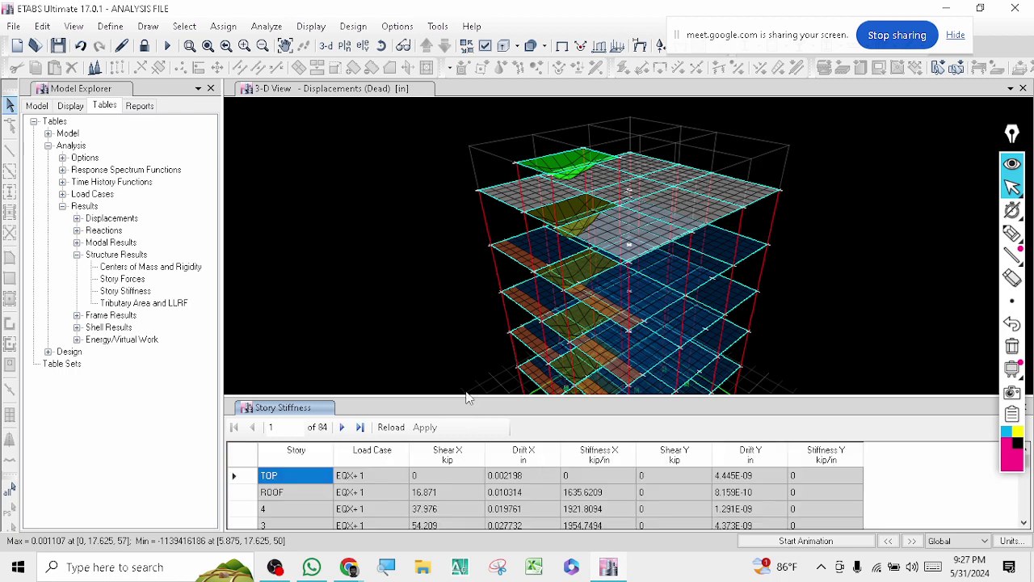
pyautogui.moveTo(467, 217); pyautogui.dragTo(469, 199)
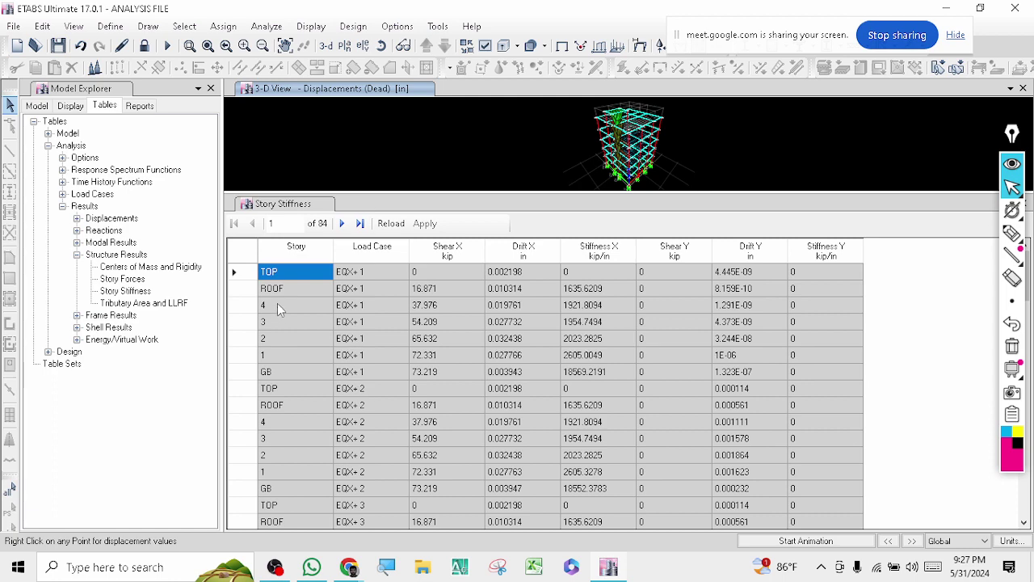
pyautogui.scroll(-2, 278, 324)
pyautogui.scroll(3, 291, 440)
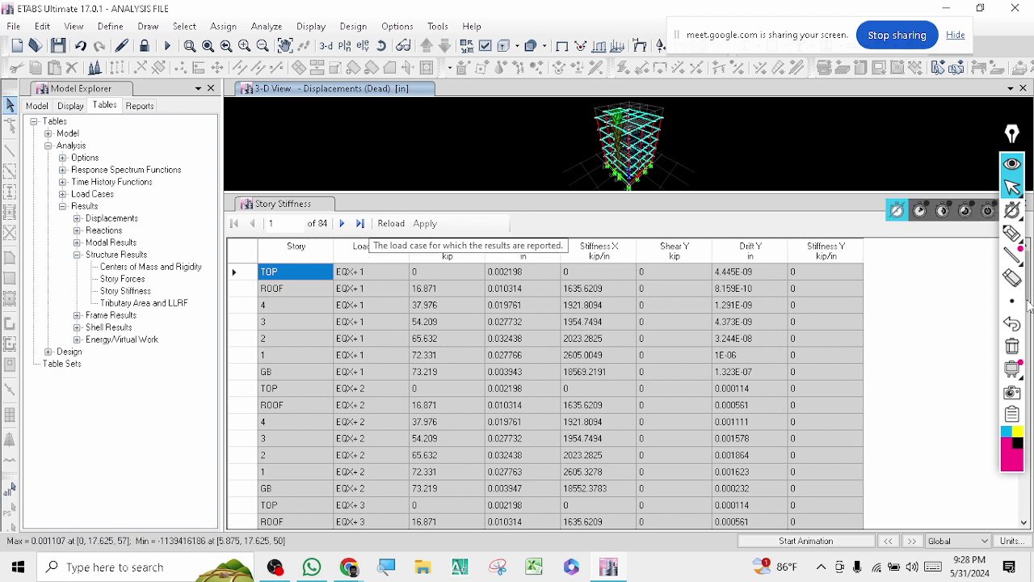
pyautogui.click(1015, 234)
pyautogui.moveTo(408, 68)
pyautogui.mouseDown()
pyautogui.moveTo(311, 68)
pyautogui.moveTo(300, 105)
pyautogui.moveTo(449, 93)
pyautogui.moveTo(343, 71)
pyautogui.moveTo(297, 103)
pyautogui.mouseUp()
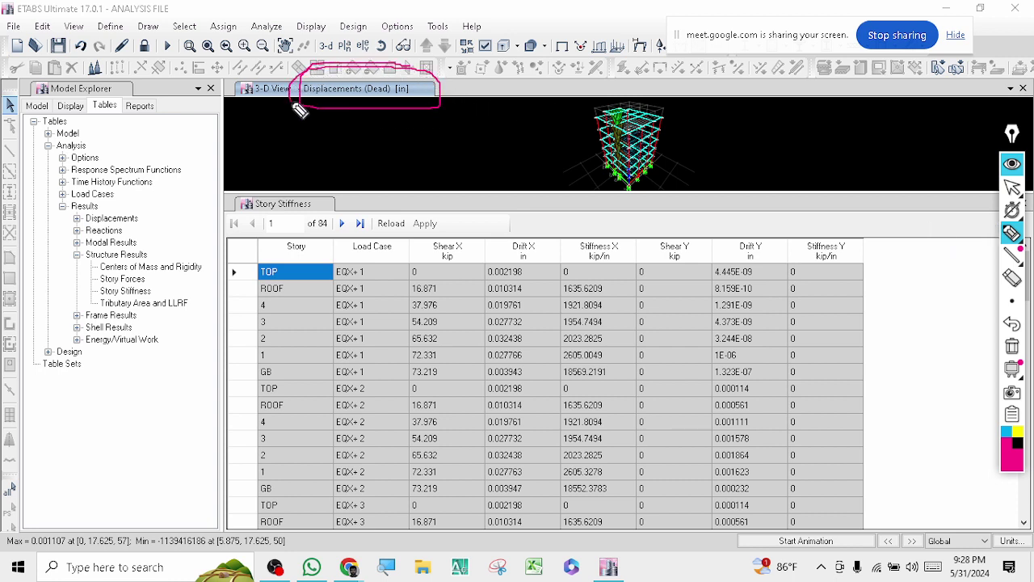
pyautogui.moveTo(377, 89); pyautogui.dragTo(383, 114)
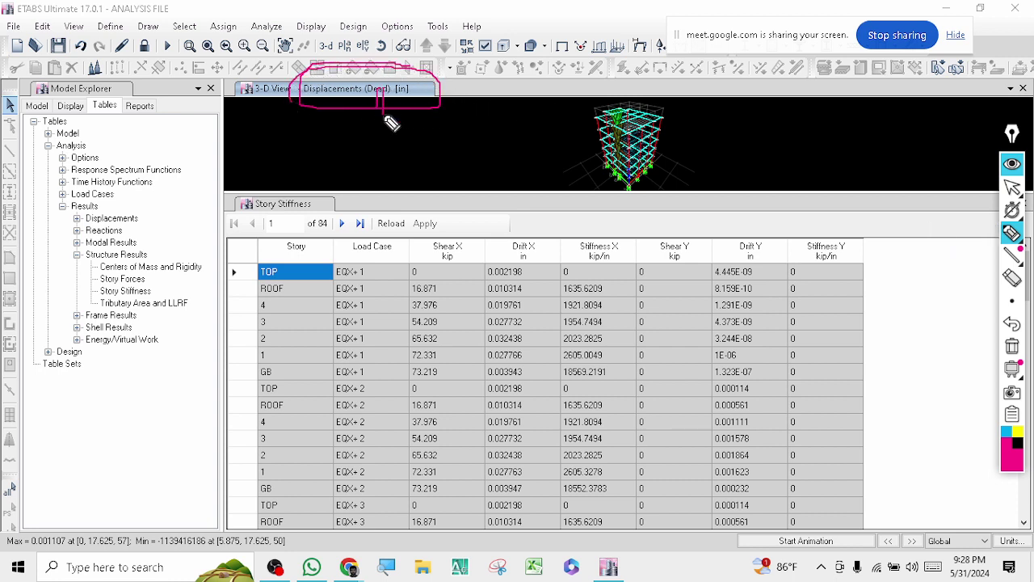
pyautogui.click(1013, 186)
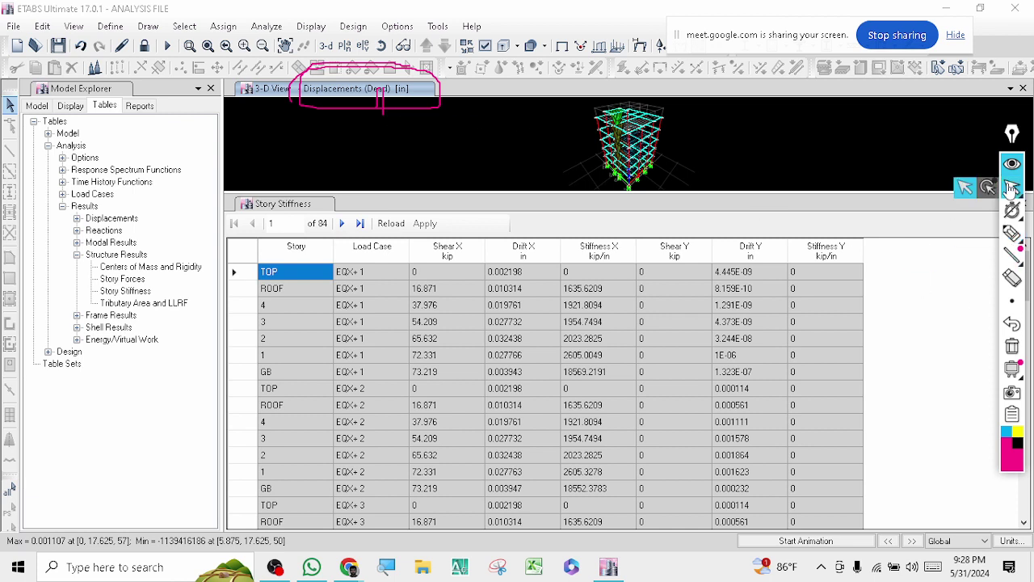
pyautogui.click(1012, 345)
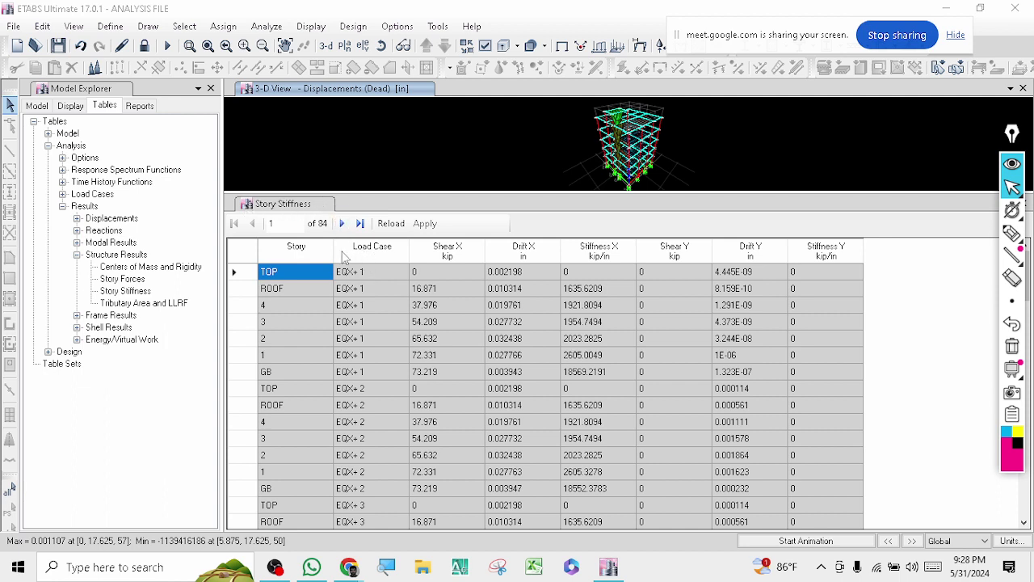
# Step: Browse the load cases available for filtering in the Story Stiffness table and filter the Load Case column to EQX+ 1
pyautogui.rightClick(373, 253)
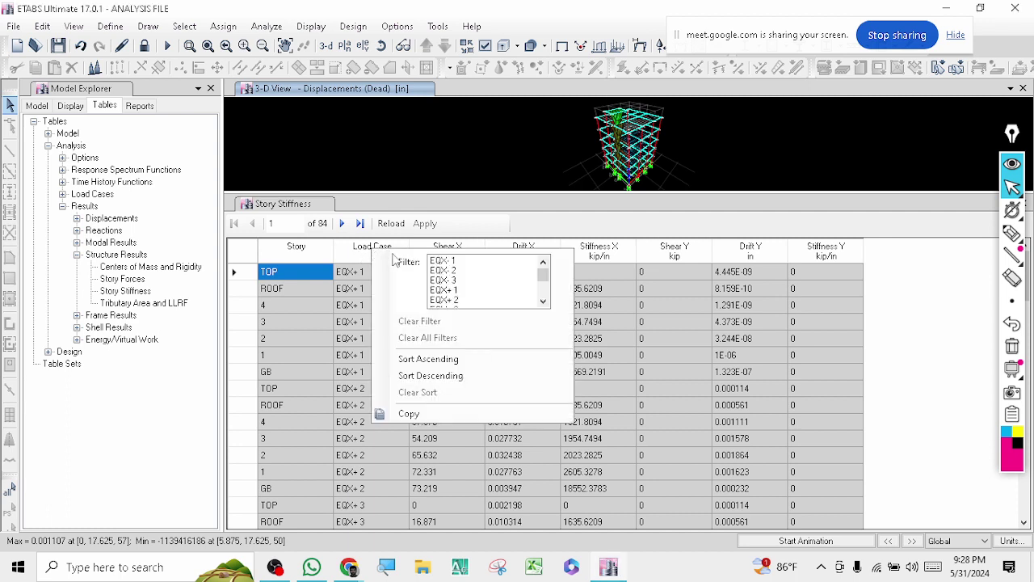
pyautogui.scroll(-2, 456, 283)
pyautogui.scroll(2, 457, 295)
pyautogui.scroll(-3, 457, 295)
pyautogui.scroll(2, 453, 292)
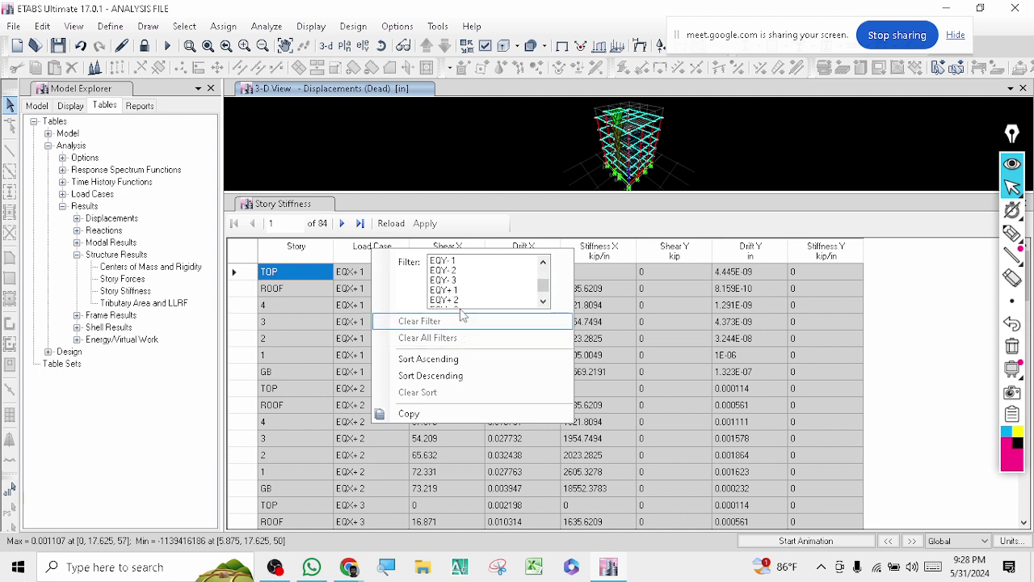
pyautogui.scroll(2, 446, 294)
pyautogui.scroll(-1, 457, 298)
pyautogui.scroll(1, 470, 290)
pyautogui.scroll(-2, 483, 289)
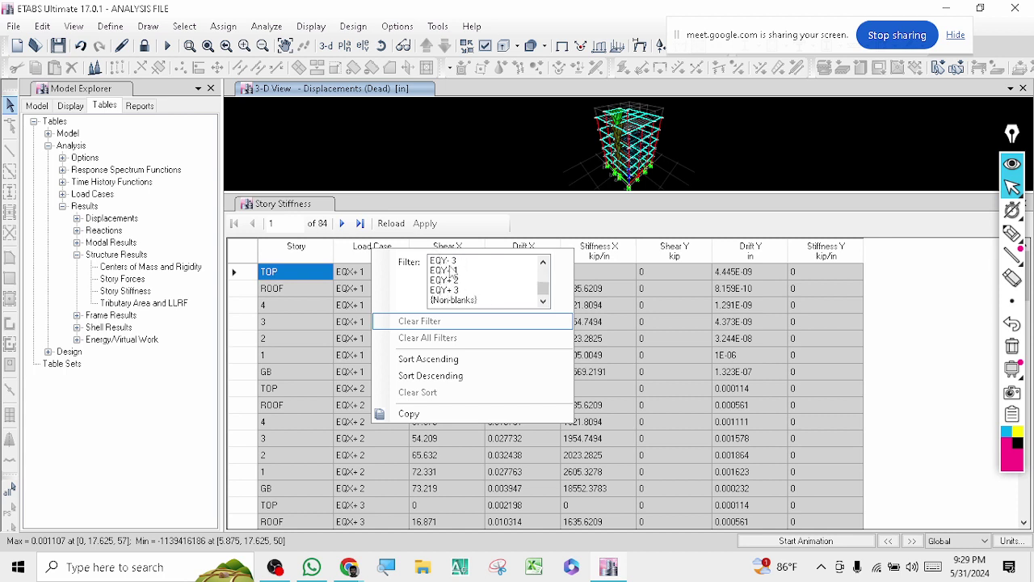
pyautogui.scroll(-1, 459, 291)
pyautogui.scroll(3, 447, 291)
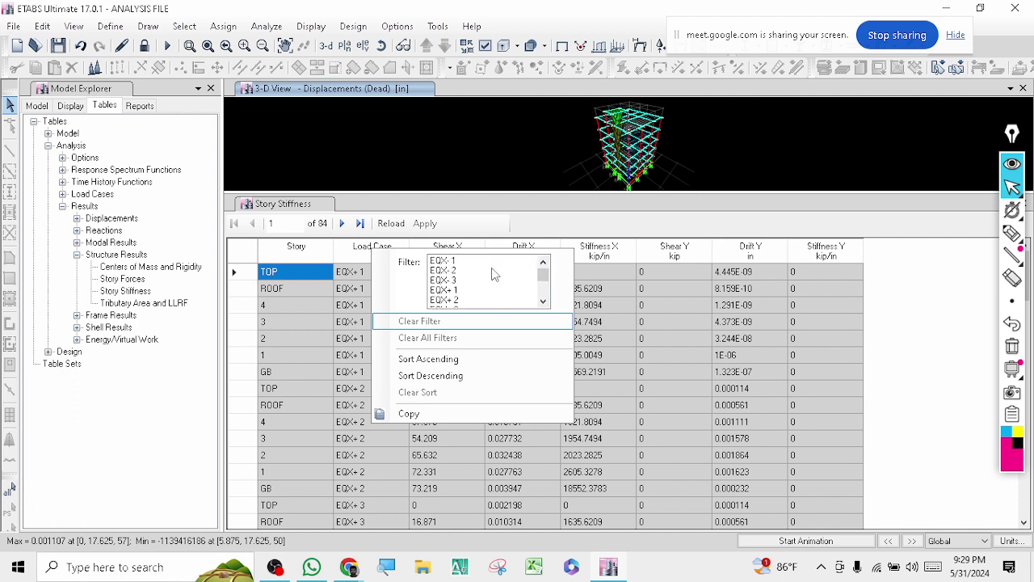
pyautogui.click(449, 291)
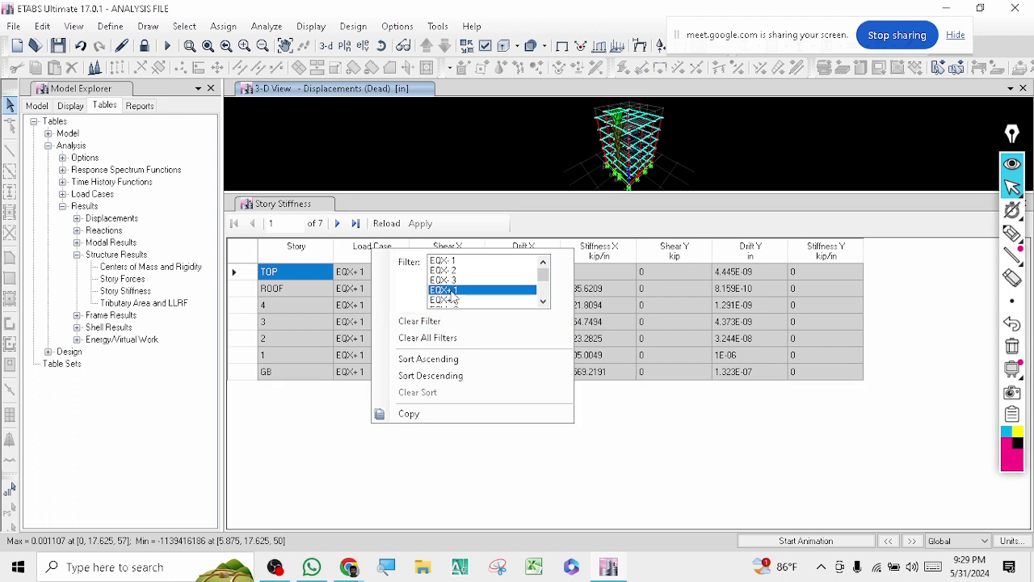
pyautogui.click(541, 146)
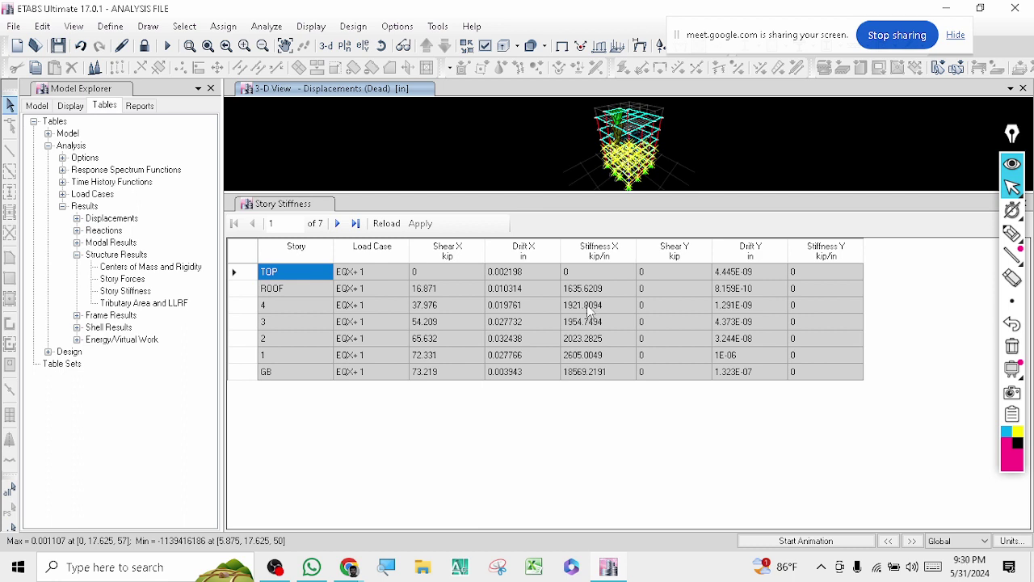
# Step: Highlight the Stiffness X values from the ROOF row down to the GB row
pyautogui.moveTo(585, 291); pyautogui.dragTo(582, 374)
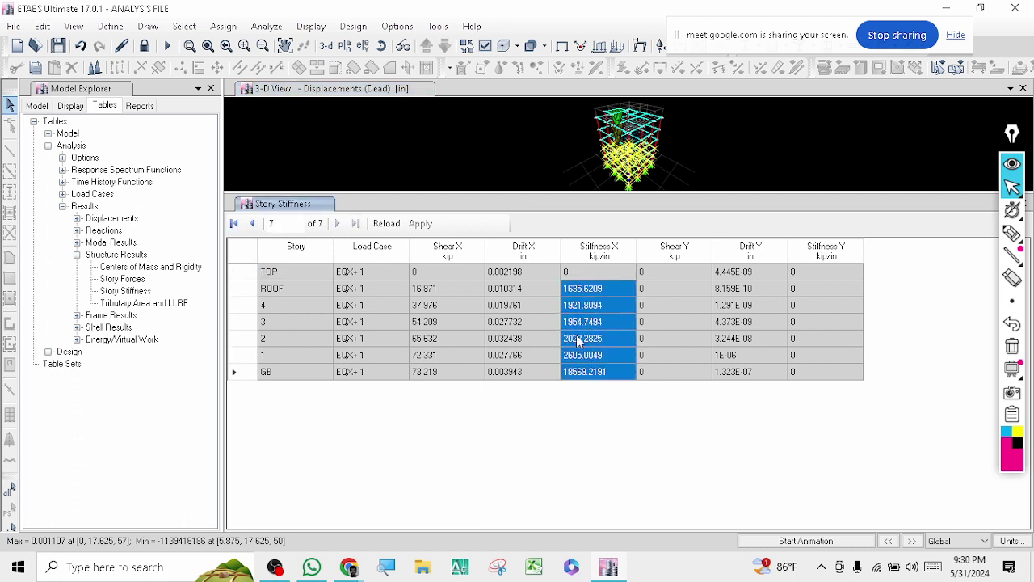
pyautogui.click(579, 292)
pyautogui.moveTo(583, 295); pyautogui.dragTo(584, 385)
pyautogui.moveTo(587, 295); pyautogui.dragTo(589, 376)
# Step: Write the stiffness check Ki / Ki+1 > 0.7 with the annotation pen below the table
pyautogui.moveTo(1010, 240)
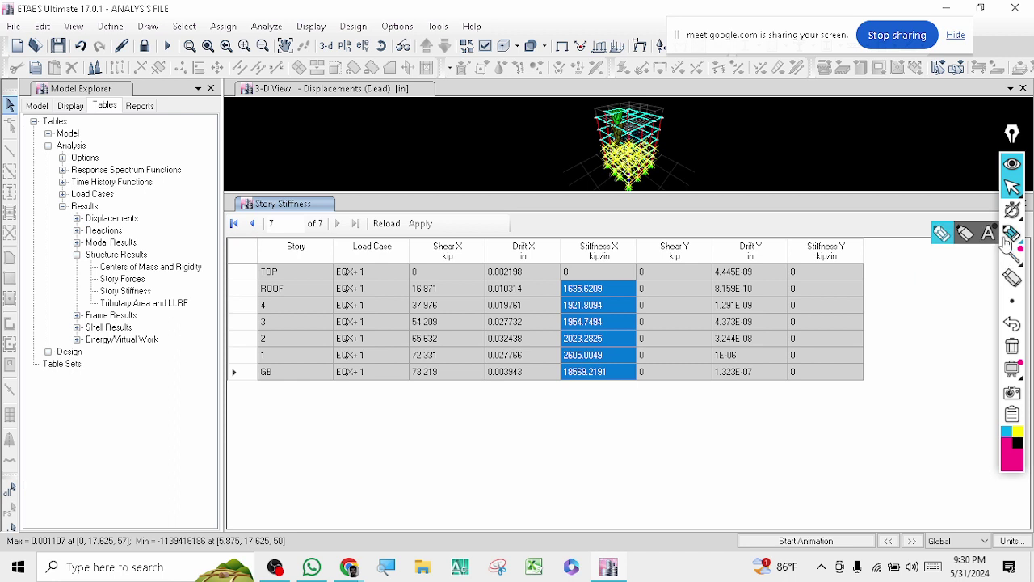
pyautogui.click(1010, 236)
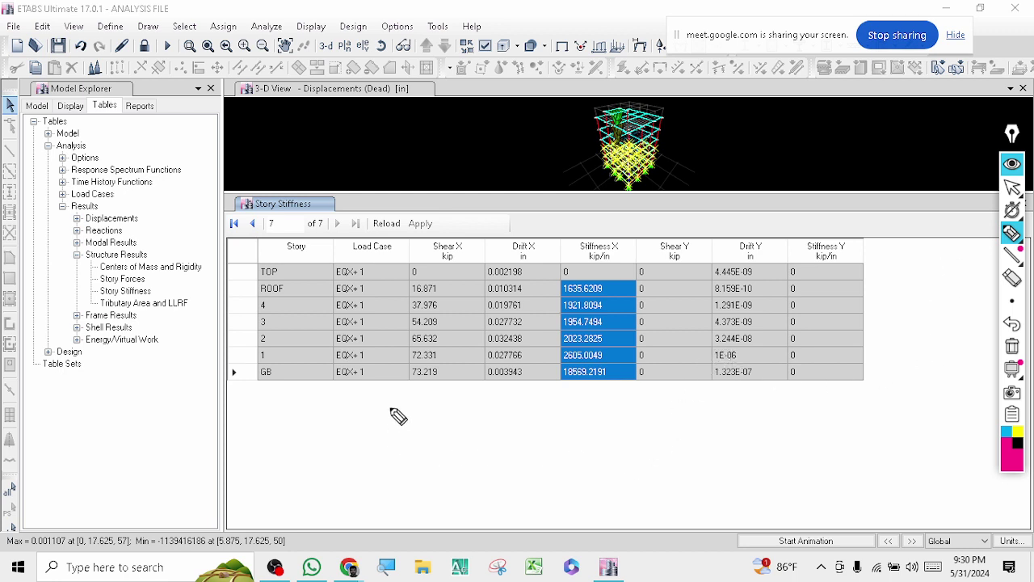
pyautogui.moveTo(375, 411)
pyautogui.mouseDown()
pyautogui.moveTo(411, 448)
pyautogui.moveTo(413, 425)
pyautogui.mouseUp()
pyautogui.moveTo(348, 469); pyautogui.dragTo(459, 467)
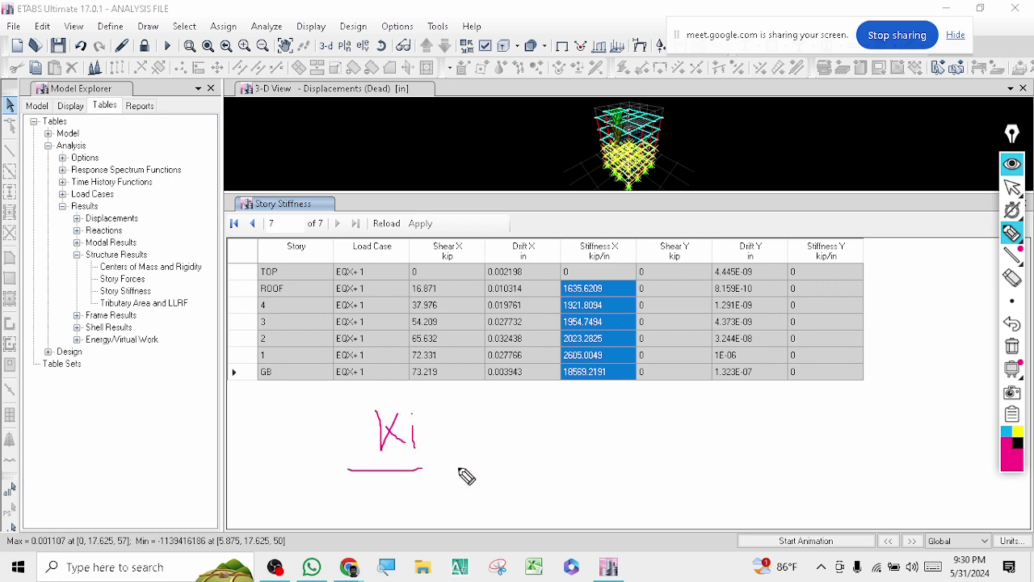
pyautogui.click(378, 489)
pyautogui.moveTo(378, 489)
pyautogui.mouseDown()
pyautogui.moveTo(379, 517)
pyautogui.moveTo(389, 504)
pyautogui.moveTo(435, 524)
pyautogui.moveTo(483, 512)
pyautogui.mouseUp()
pyautogui.click(431, 512)
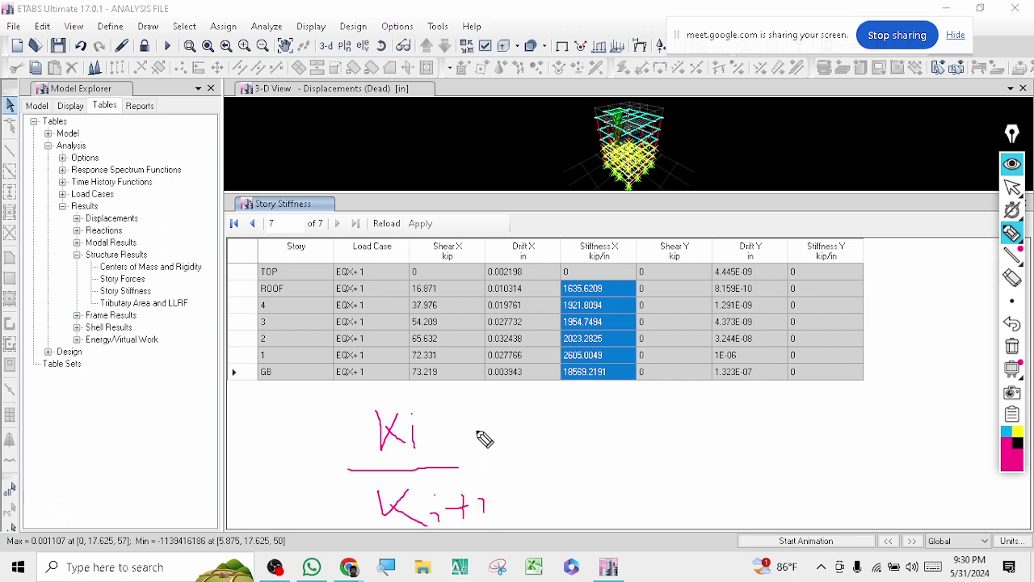
pyautogui.moveTo(474, 431)
pyautogui.mouseDown()
pyautogui.moveTo(502, 472)
pyautogui.moveTo(494, 488)
pyautogui.mouseUp()
pyautogui.moveTo(530, 440)
pyautogui.mouseDown()
pyautogui.moveTo(520, 446)
pyautogui.moveTo(578, 416)
pyautogui.moveTo(578, 484)
pyautogui.moveTo(586, 452)
pyautogui.mouseUp()
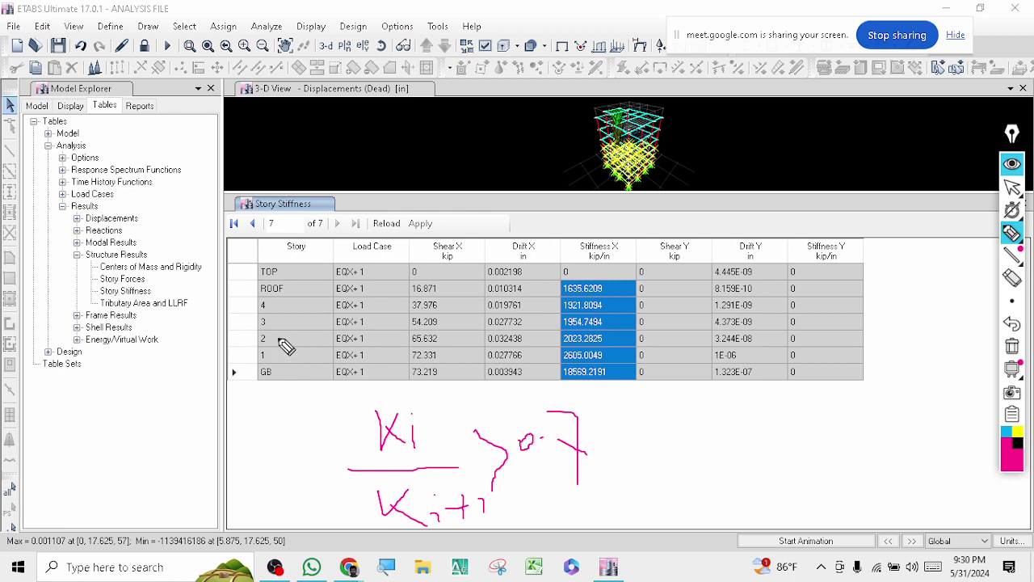
# Step: Mark the story 2 row with the pen and write the ratio 2023.2825 over 1954.7494 beside the stiffness check
pyautogui.moveTo(283, 344); pyautogui.dragTo(788, 347)
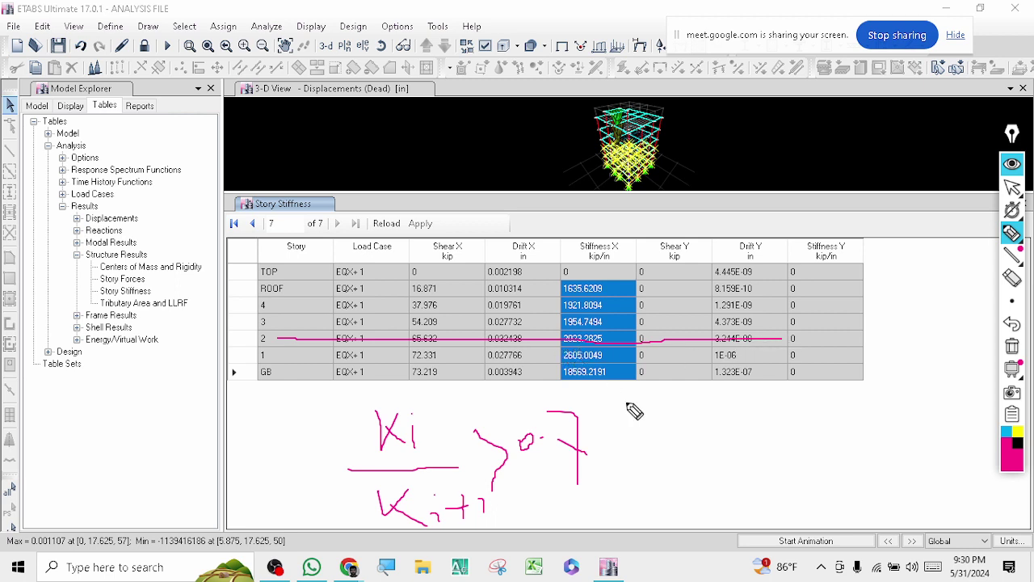
pyautogui.moveTo(688, 422)
pyautogui.mouseDown()
pyautogui.moveTo(773, 457)
pyautogui.moveTo(751, 445)
pyautogui.moveTo(773, 436)
pyautogui.moveTo(780, 415)
pyautogui.moveTo(814, 430)
pyautogui.moveTo(808, 411)
pyautogui.moveTo(826, 420)
pyautogui.moveTo(894, 413)
pyautogui.mouseUp()
pyautogui.click(841, 418)
pyautogui.moveTo(914, 374)
pyautogui.mouseDown()
pyautogui.moveTo(929, 376)
pyautogui.moveTo(927, 393)
pyautogui.moveTo(950, 389)
pyautogui.mouseUp()
pyautogui.moveTo(933, 347)
pyautogui.mouseDown()
pyautogui.moveTo(955, 348)
pyautogui.moveTo(950, 375)
pyautogui.mouseUp()
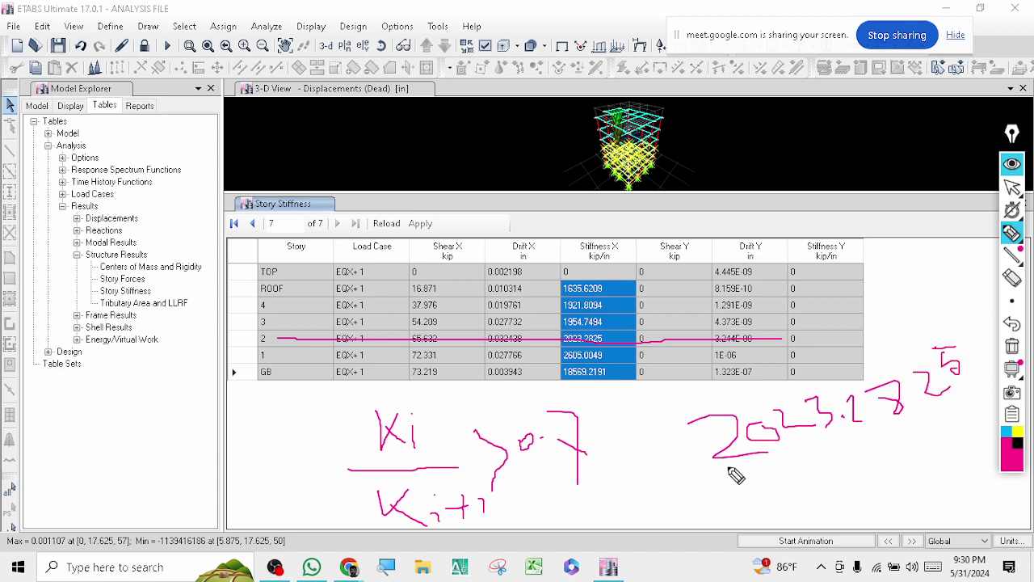
pyautogui.moveTo(681, 487); pyautogui.dragTo(1026, 422)
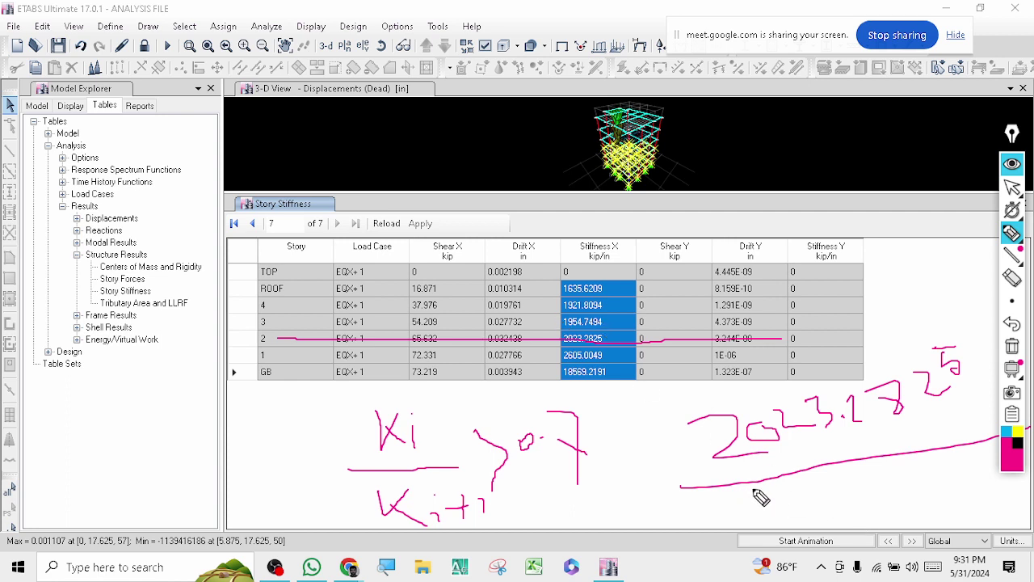
pyautogui.moveTo(753, 489)
pyautogui.mouseDown()
pyautogui.moveTo(753, 507)
pyautogui.moveTo(778, 511)
pyautogui.moveTo(799, 508)
pyautogui.moveTo(819, 480)
pyautogui.moveTo(835, 501)
pyautogui.mouseUp()
pyautogui.click(850, 488)
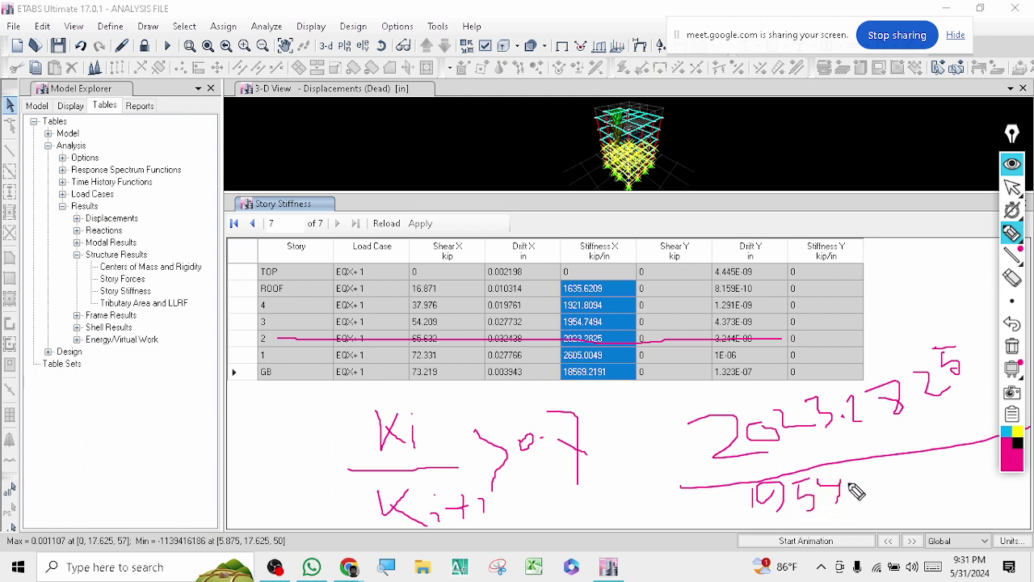
pyautogui.moveTo(855, 467)
pyautogui.mouseDown()
pyautogui.moveTo(869, 488)
pyautogui.moveTo(948, 475)
pyautogui.moveTo(949, 491)
pyautogui.mouseUp()
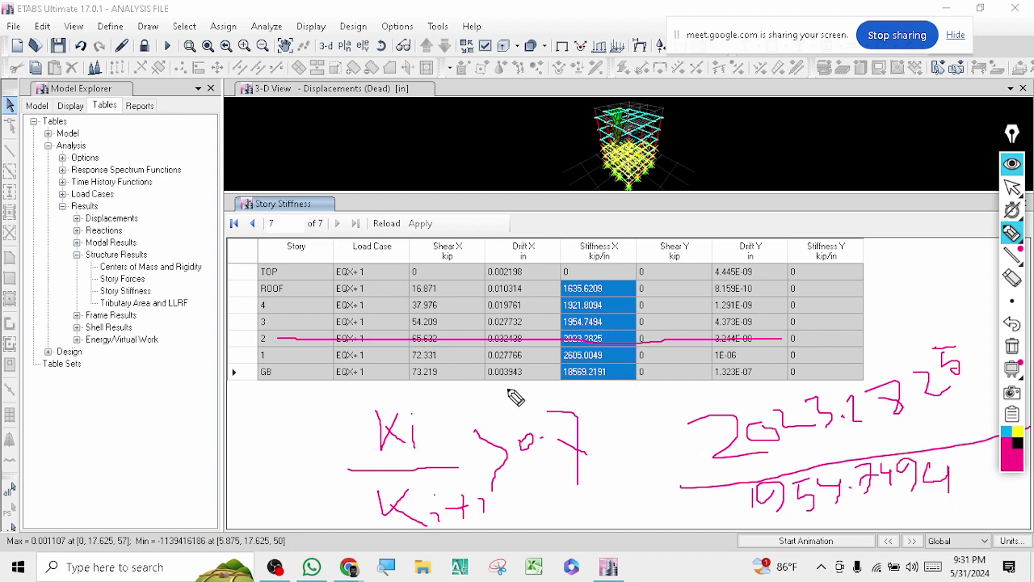
# Step: Circle the > 0.7 limit and mark the story 2, 3 and 4 rows with pen strokes
pyautogui.moveTo(494, 397)
pyautogui.mouseDown()
pyautogui.moveTo(573, 494)
pyautogui.moveTo(567, 400)
pyautogui.moveTo(480, 404)
pyautogui.mouseUp()
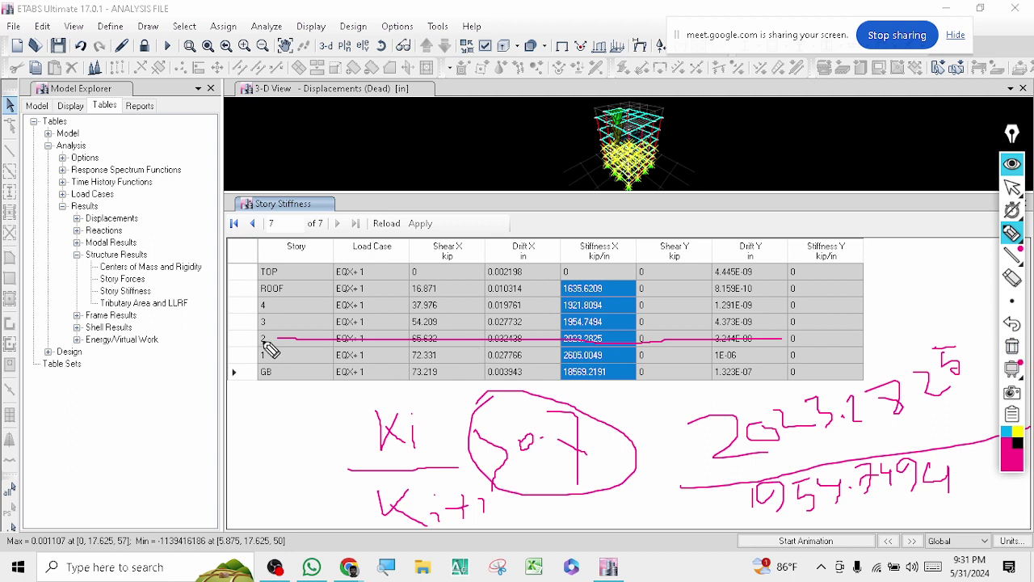
pyautogui.moveTo(264, 341); pyautogui.dragTo(830, 346)
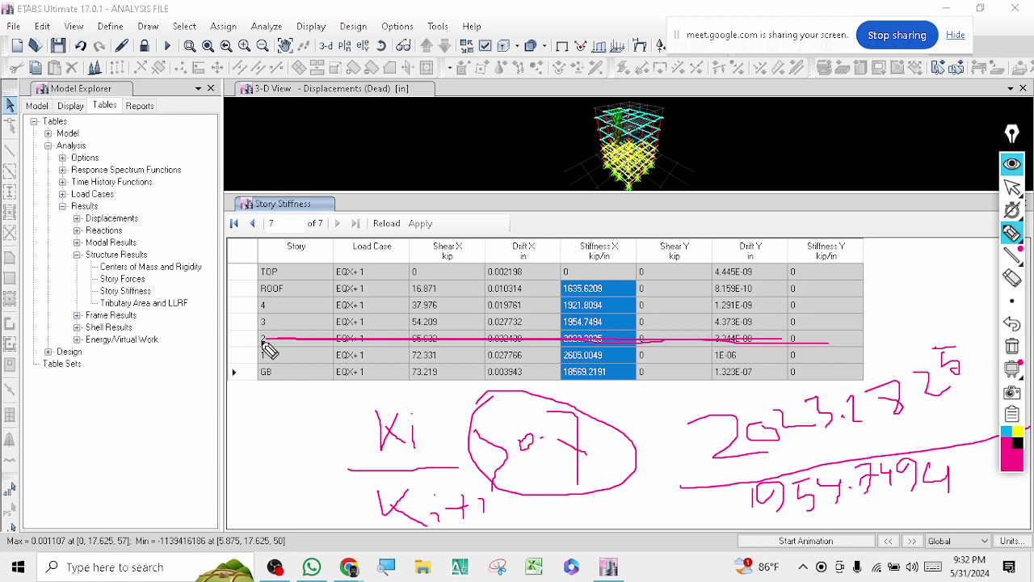
pyautogui.moveTo(250, 339); pyautogui.dragTo(220, 339)
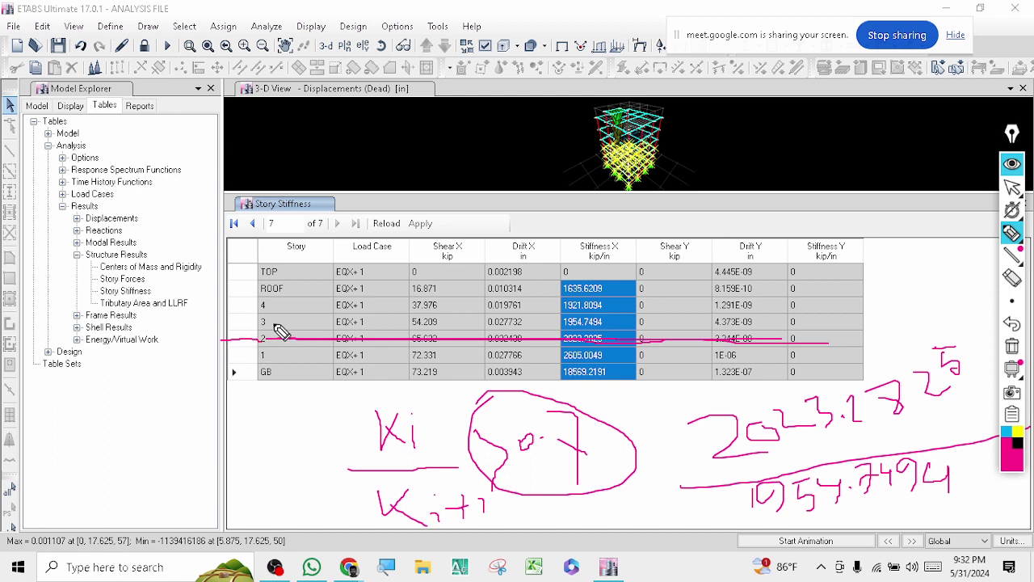
pyautogui.moveTo(252, 322); pyautogui.dragTo(229, 321)
pyautogui.moveTo(503, 322); pyautogui.dragTo(614, 323)
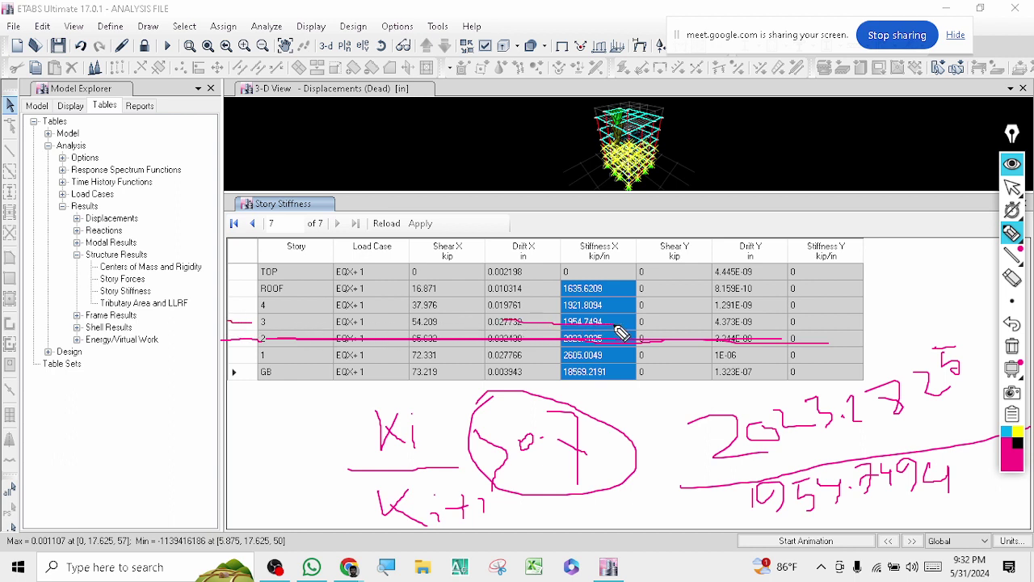
pyautogui.moveTo(525, 305); pyautogui.dragTo(626, 306)
pyautogui.moveTo(261, 304); pyautogui.dragTo(206, 306)
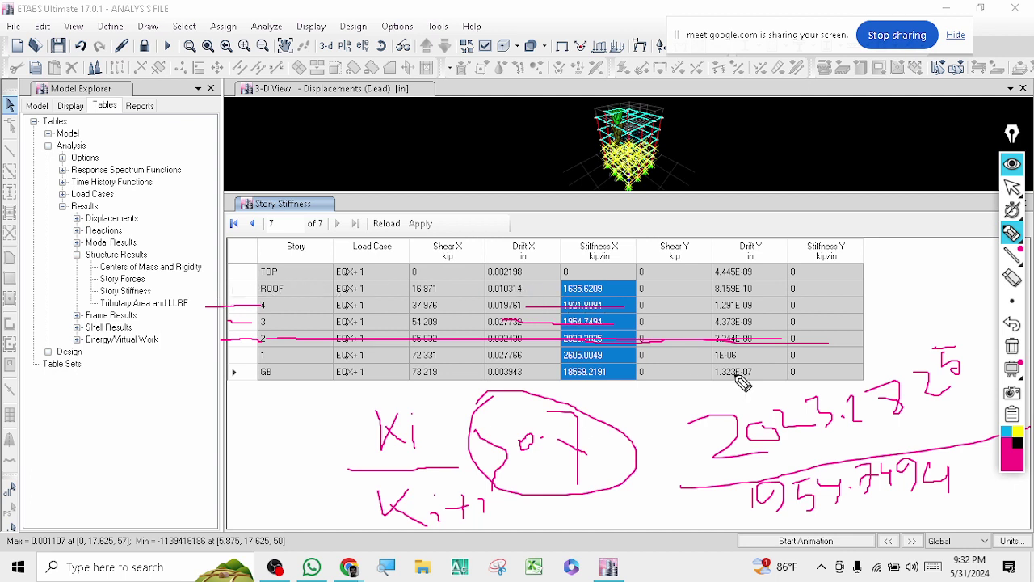
# Step: Clear all pen annotations, return to the pointer, and highlight the Stiffness X values again, including the story 3 and story 2 cells
pyautogui.click(1013, 349)
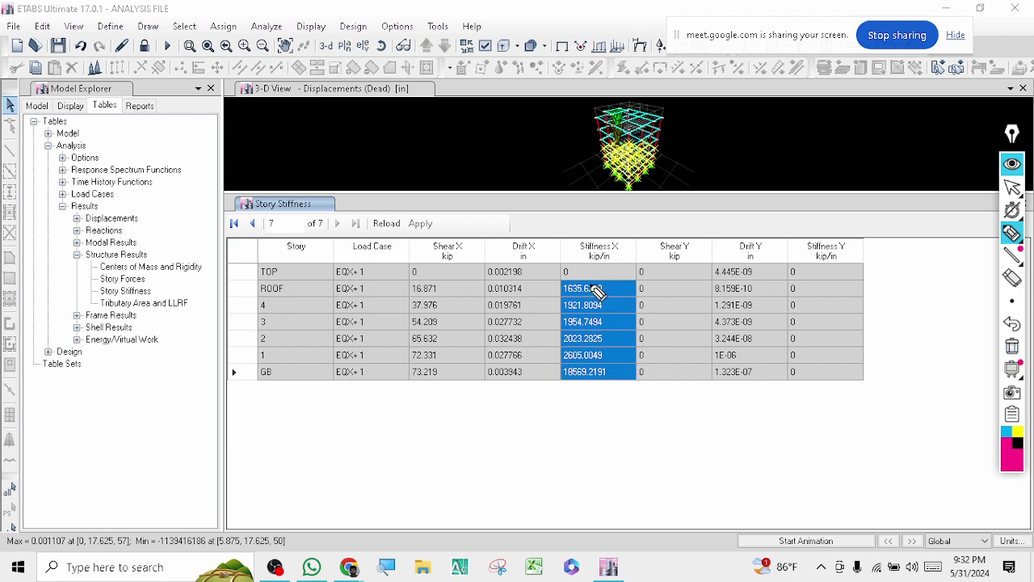
pyautogui.click(1016, 189)
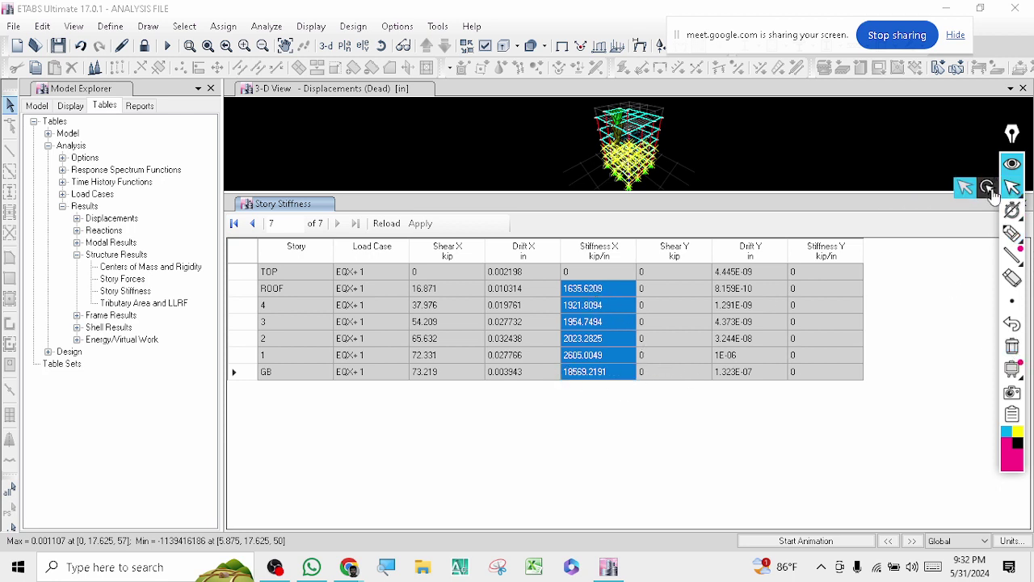
pyautogui.click(594, 293)
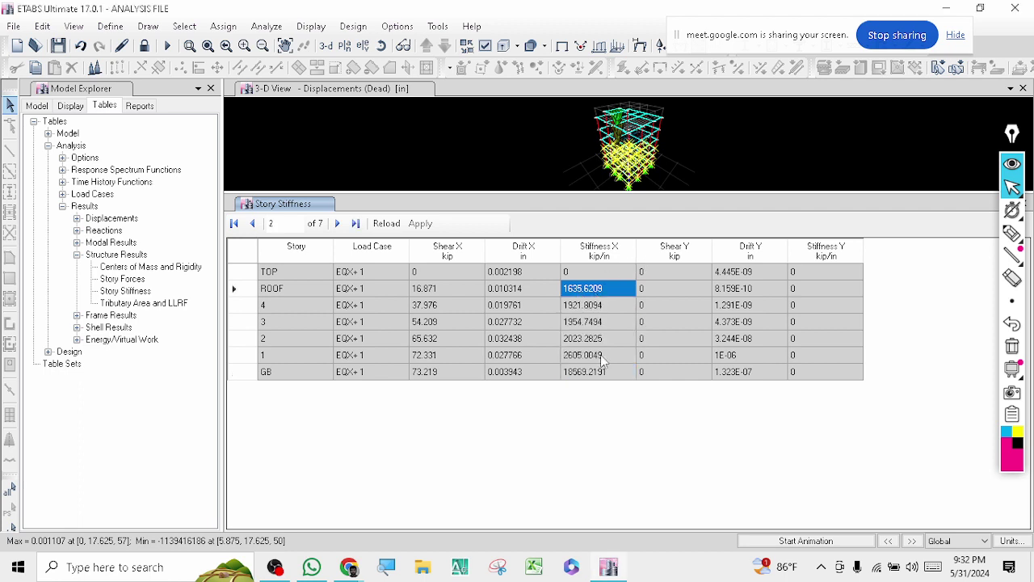
pyautogui.click(600, 356)
pyautogui.moveTo(595, 288); pyautogui.dragTo(593, 409)
pyautogui.moveTo(597, 287); pyautogui.dragTo(598, 405)
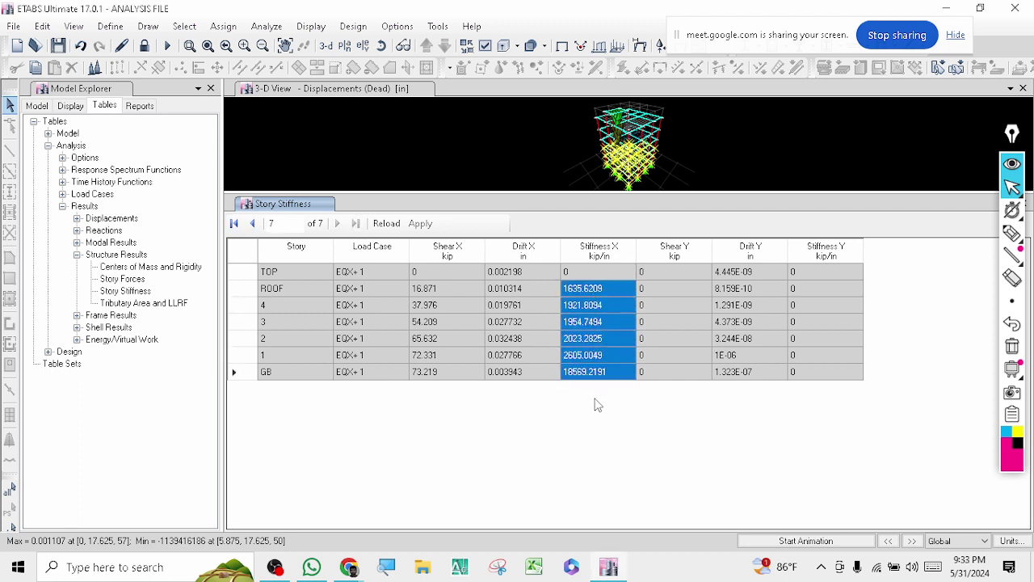
pyautogui.click(580, 324)
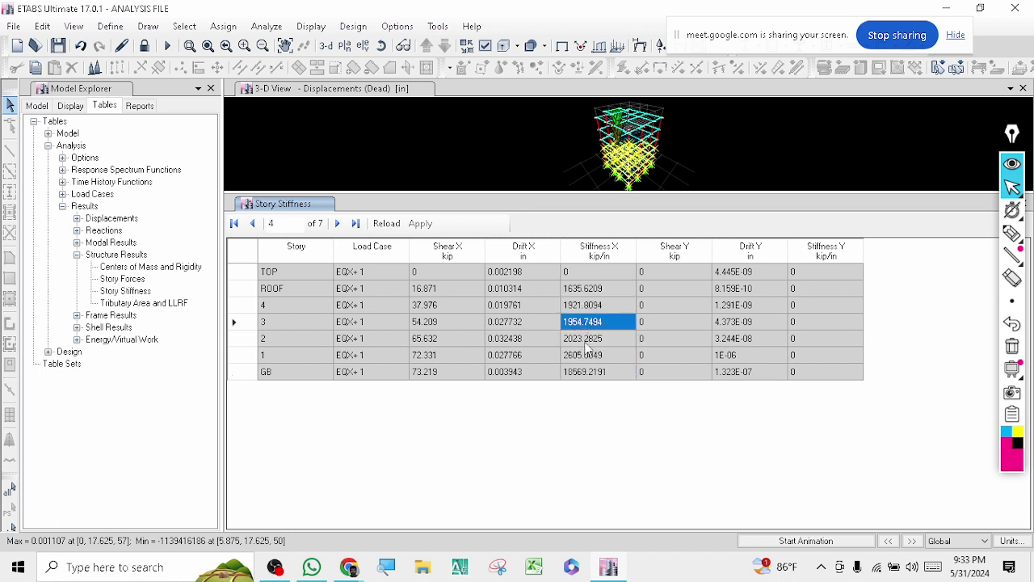
pyautogui.click(579, 341)
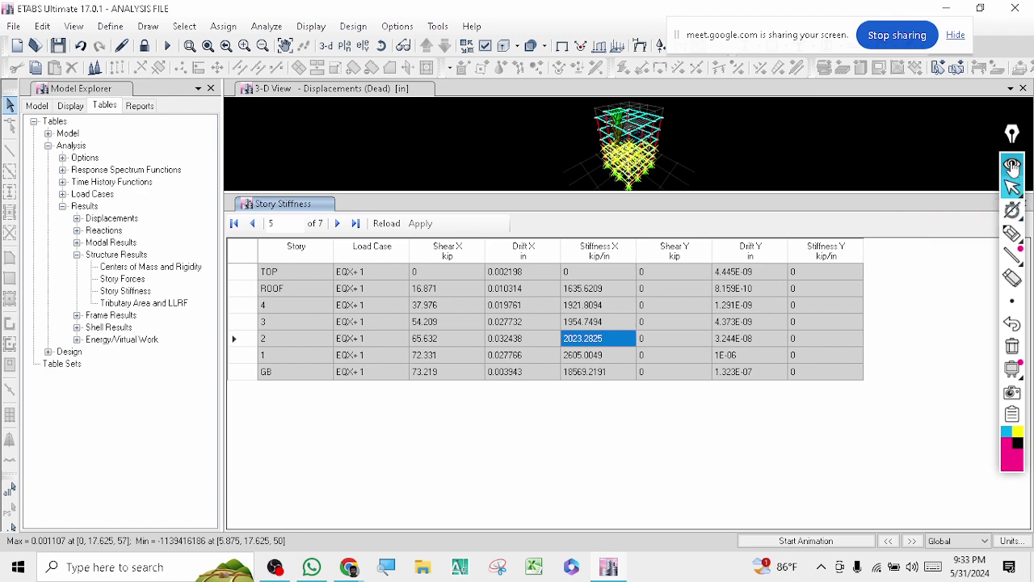
# Step: Move the annotation toolbar aside and close the Story Stiffness table
pyautogui.moveTo(1012, 165); pyautogui.dragTo(992, 164)
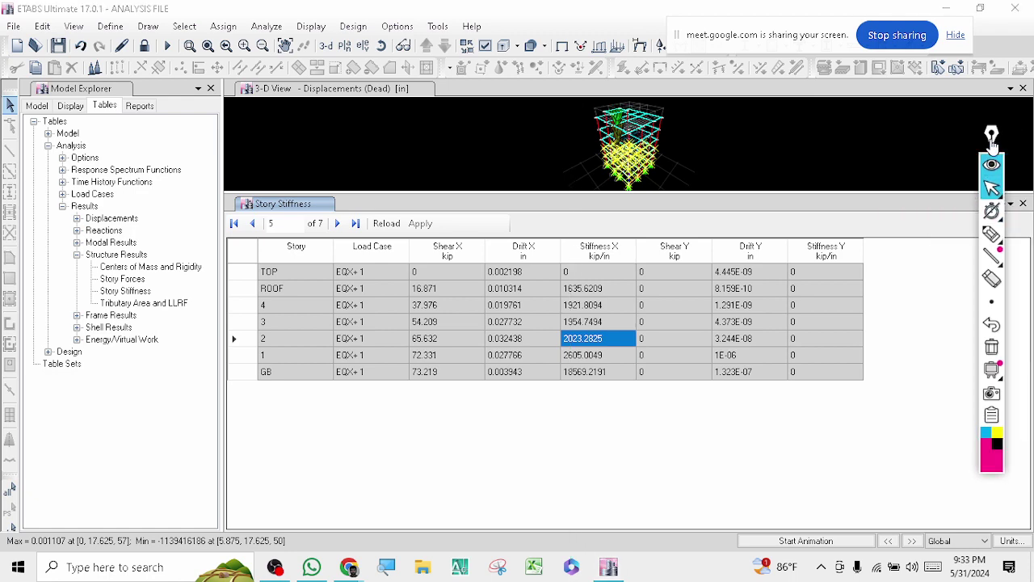
pyautogui.click(1023, 203)
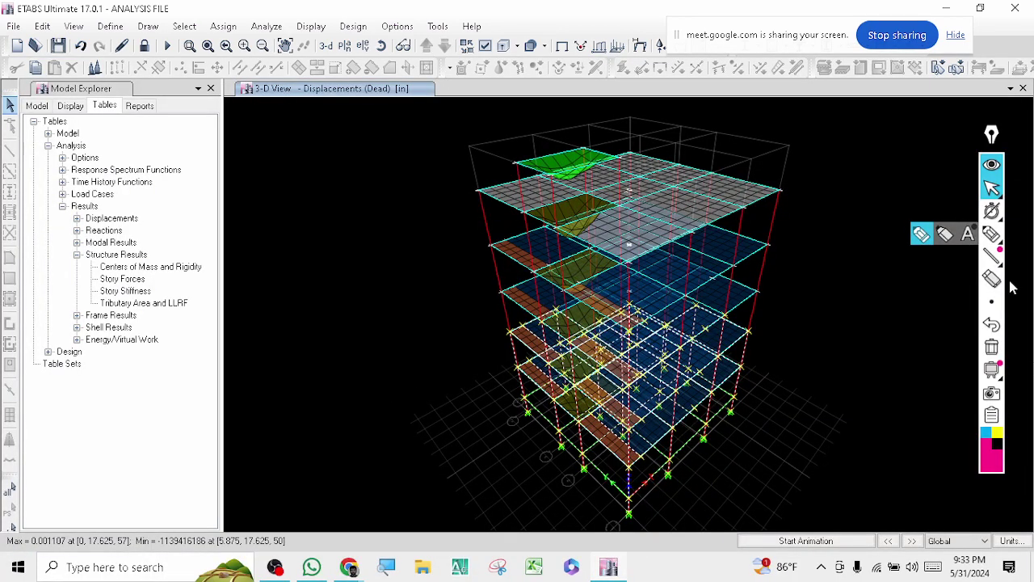
pyautogui.click(992, 235)
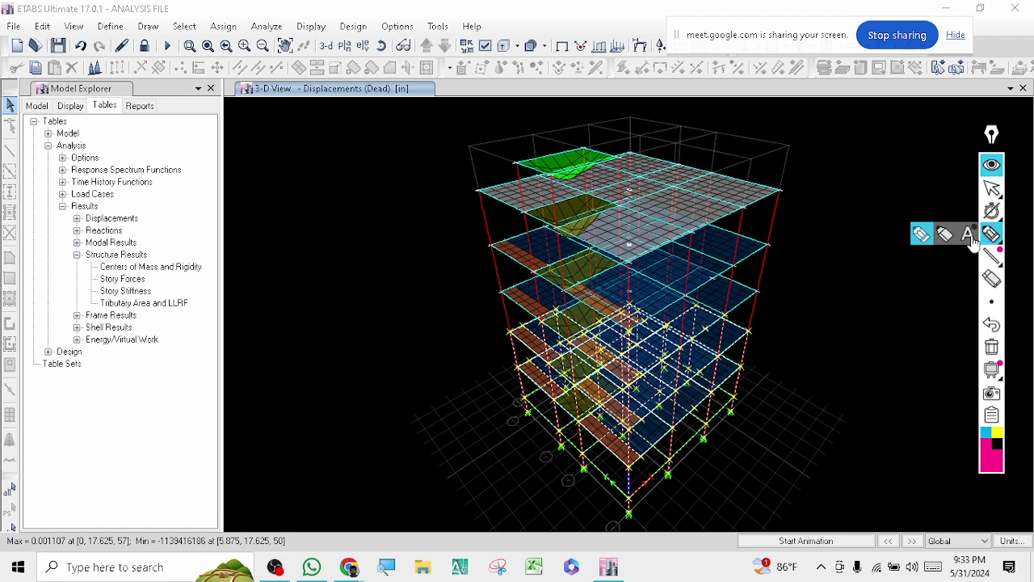
pyautogui.click(300, 197)
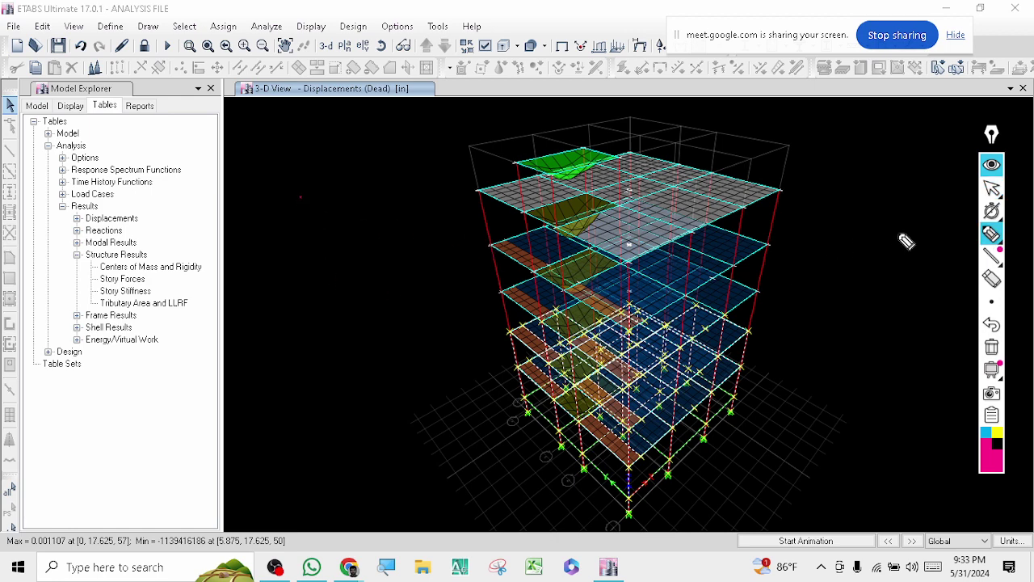
pyautogui.click(991, 188)
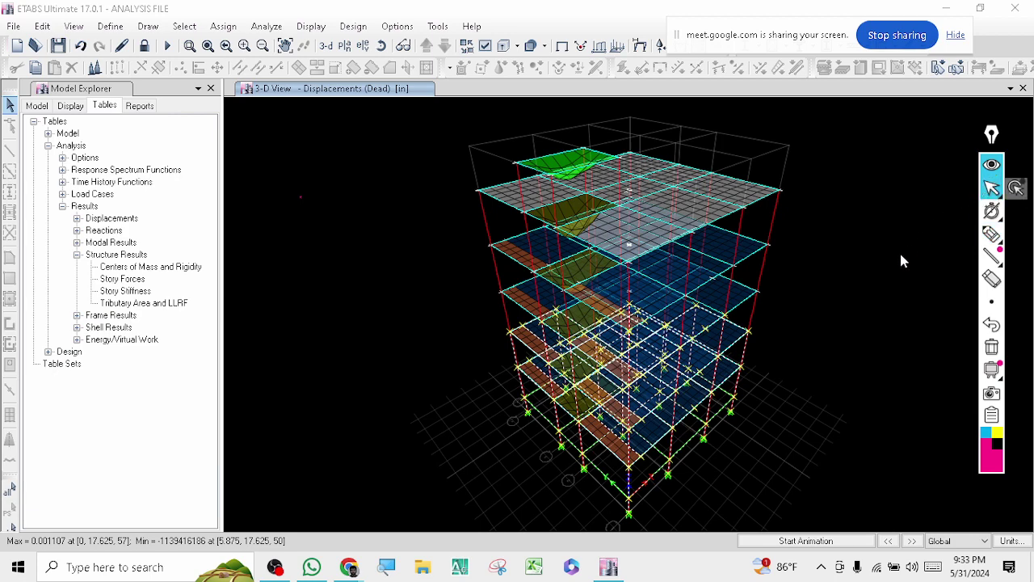
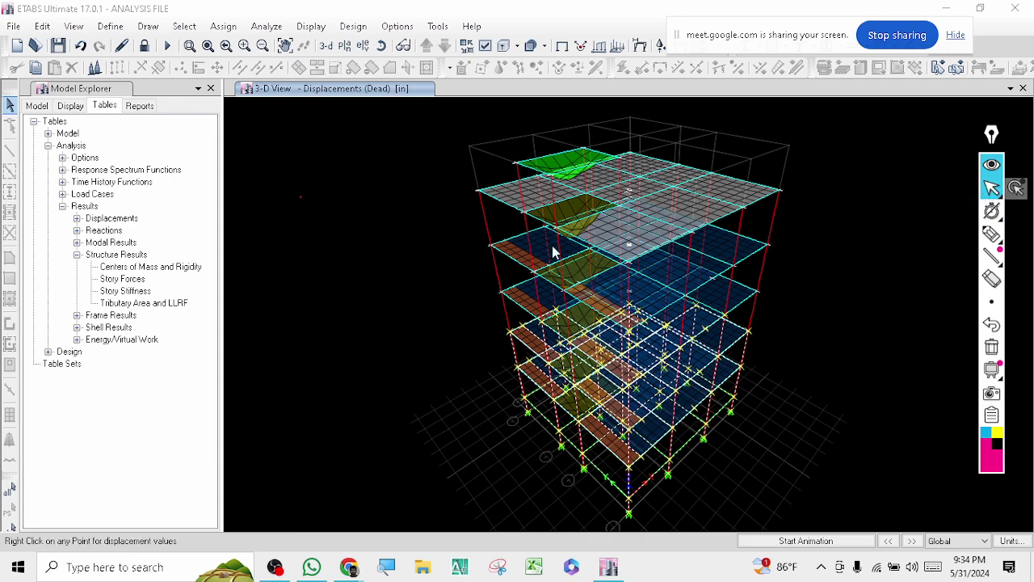
pyautogui.scroll(4, 507, 183)
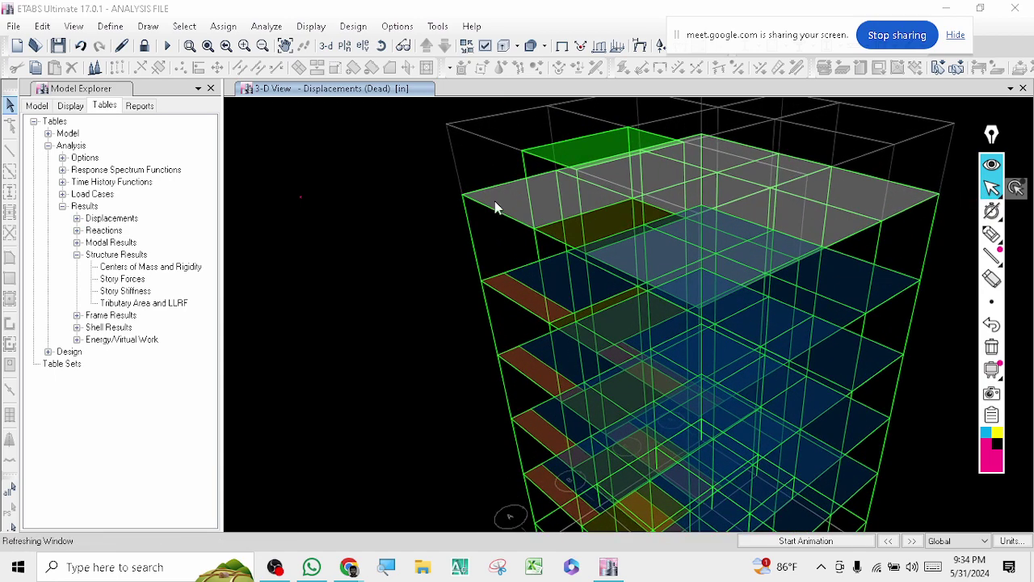
# Step: Examine the building's deformed shape for the Dead case in the 3-D view, moving the annotation toolbar out of the way
pyautogui.scroll(3, 489, 197)
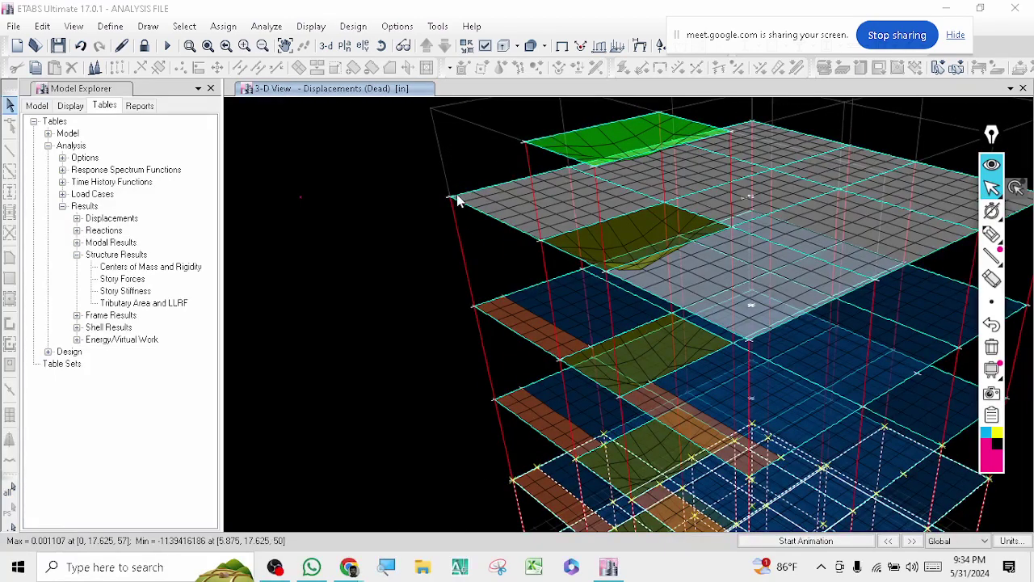
pyautogui.scroll(-3, 412, 241)
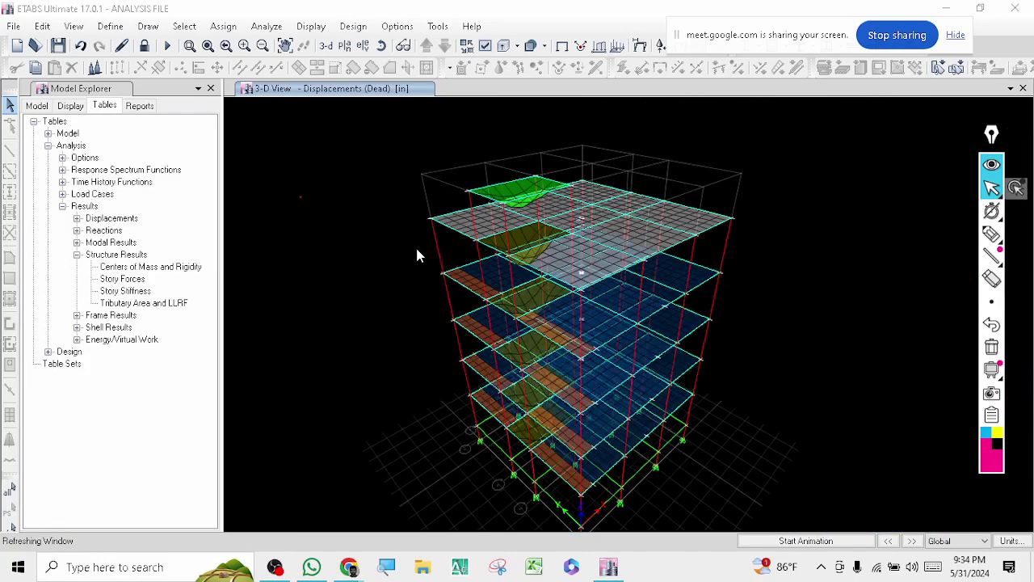
pyautogui.scroll(1, 416, 250)
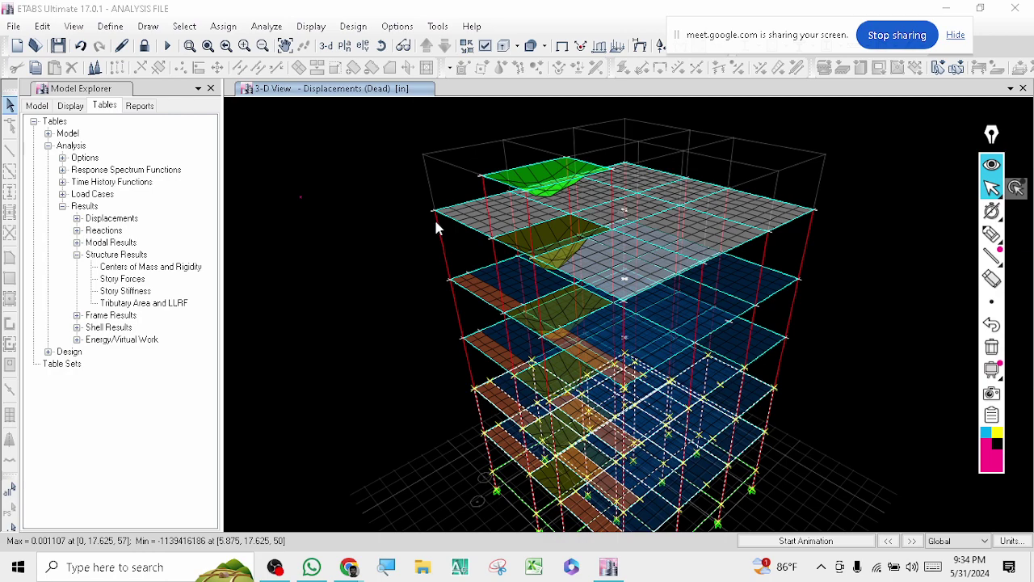
pyautogui.scroll(-3, 433, 226)
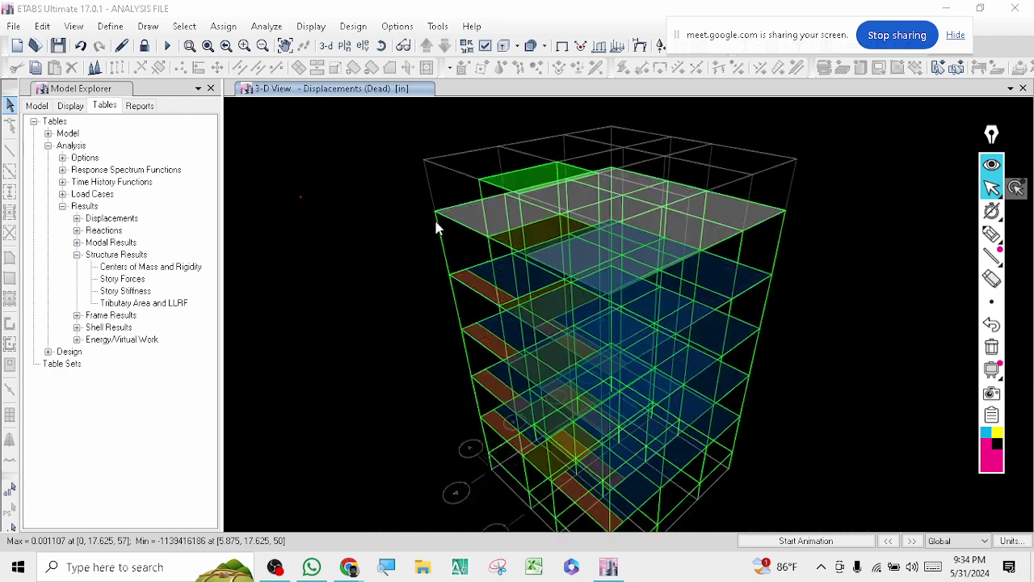
pyautogui.scroll(3, 413, 236)
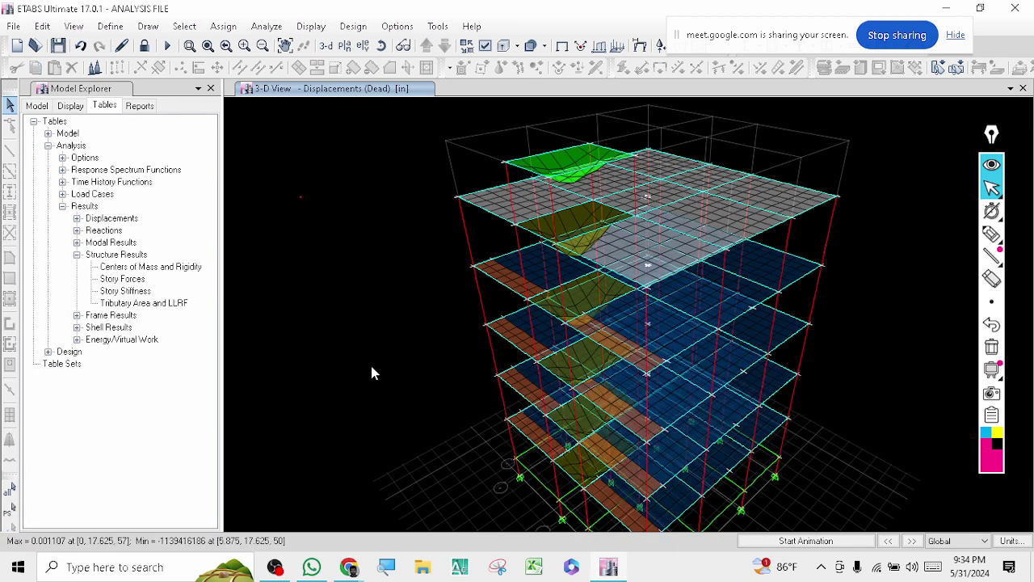
pyautogui.scroll(-3, 437, 355)
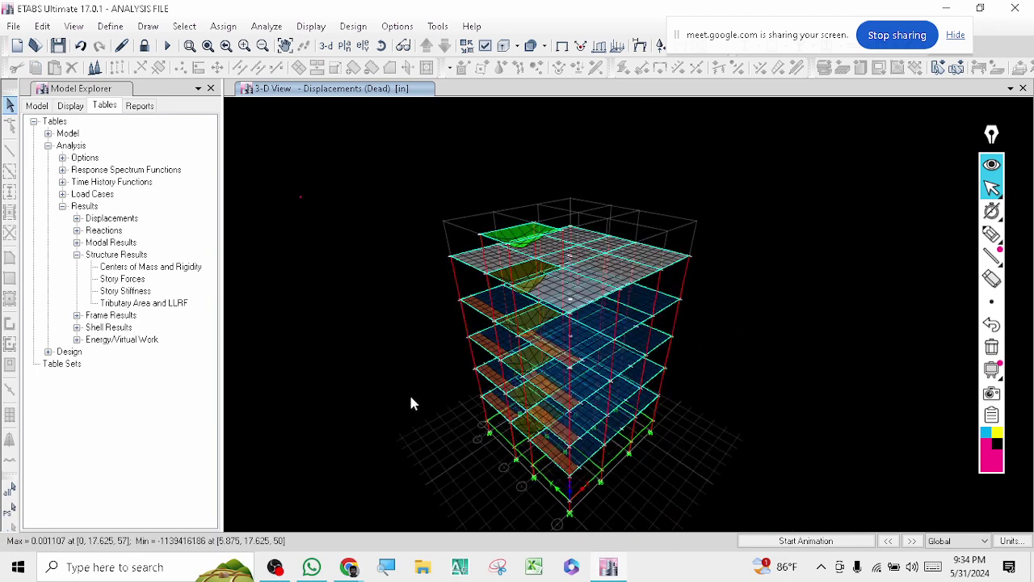
pyautogui.moveTo(411, 395); pyautogui.dragTo(416, 355, button='middle')
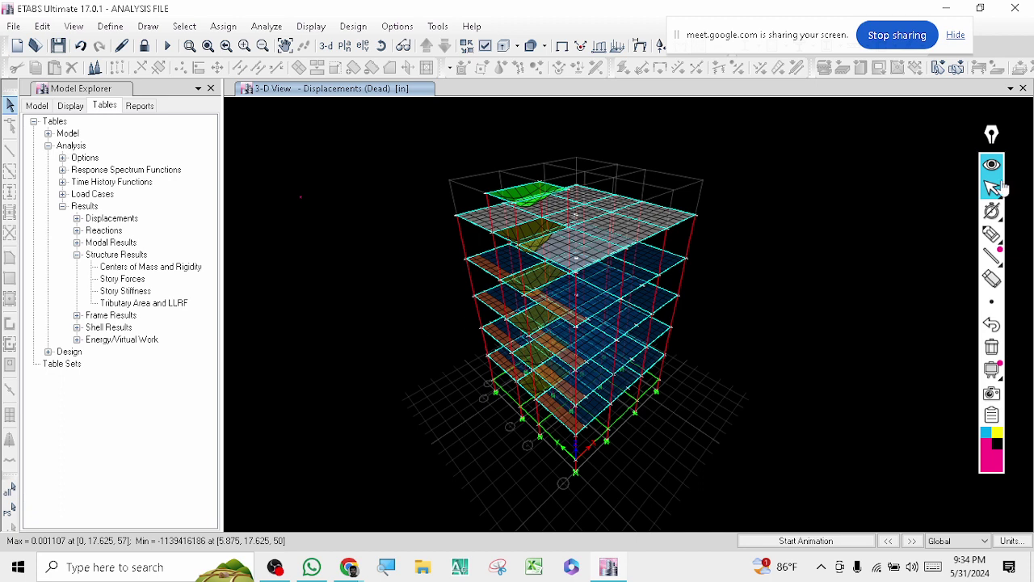
pyautogui.moveTo(992, 135)
pyautogui.mouseDown()
pyautogui.moveTo(1018, 144)
pyautogui.moveTo(1009, 140)
pyautogui.mouseUp()
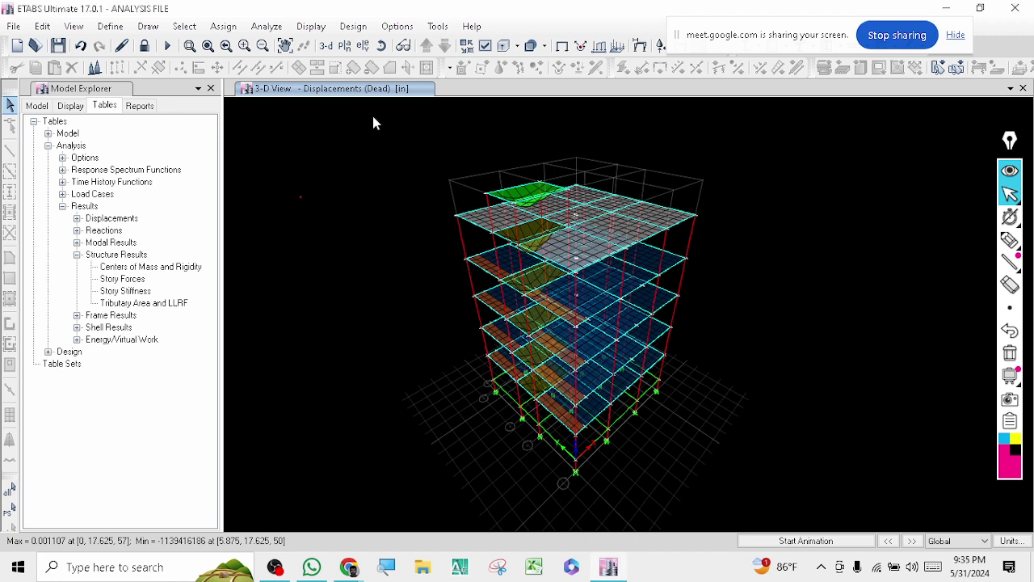
# Step: Select the whole building and unlock the model, accepting deletion of the analysis results
pyautogui.moveTo(373, 117); pyautogui.dragTo(749, 513)
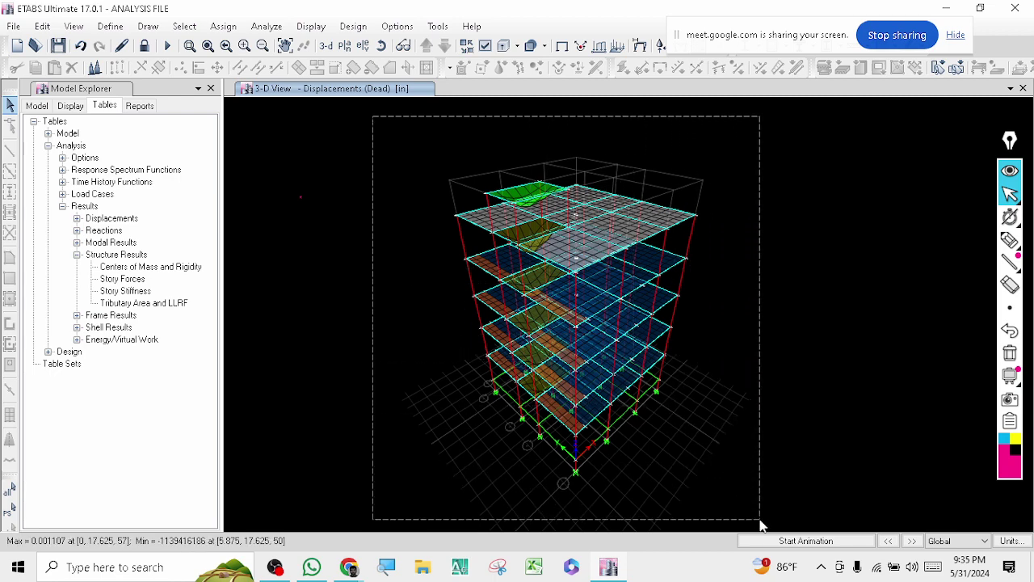
pyautogui.click(225, 27)
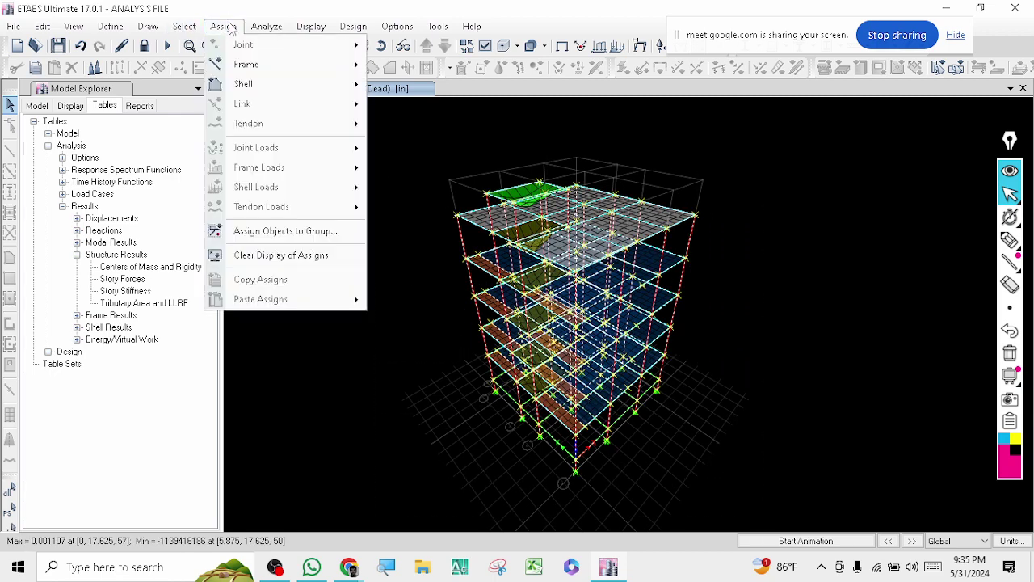
pyautogui.moveTo(247, 84)
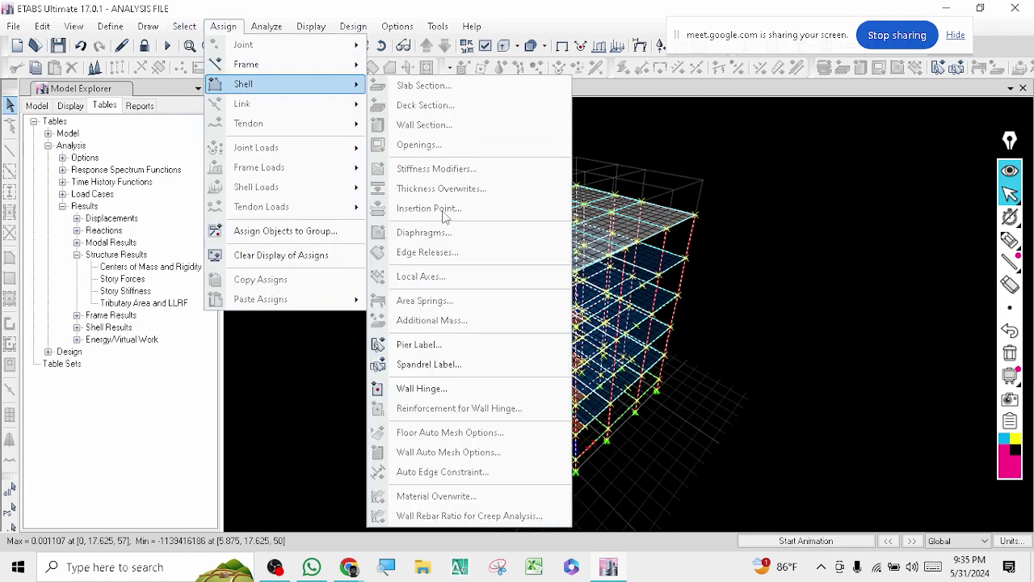
pyautogui.click(736, 334)
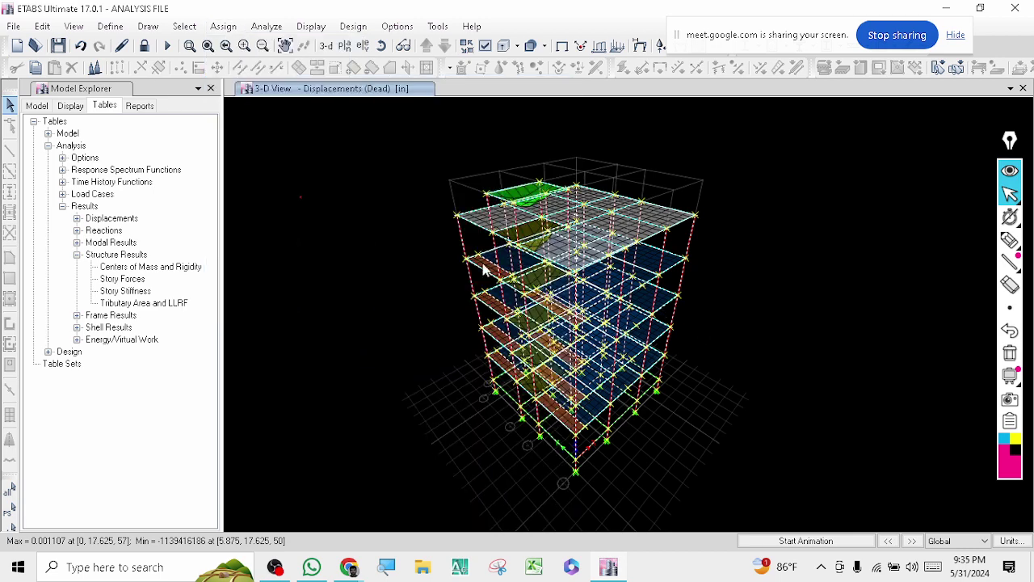
pyautogui.click(144, 45)
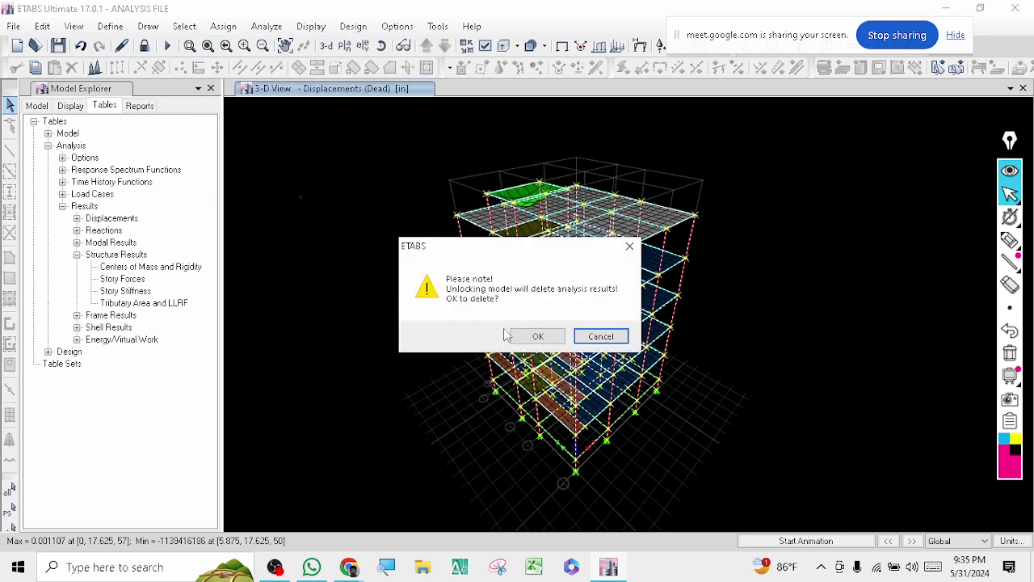
pyautogui.click(531, 336)
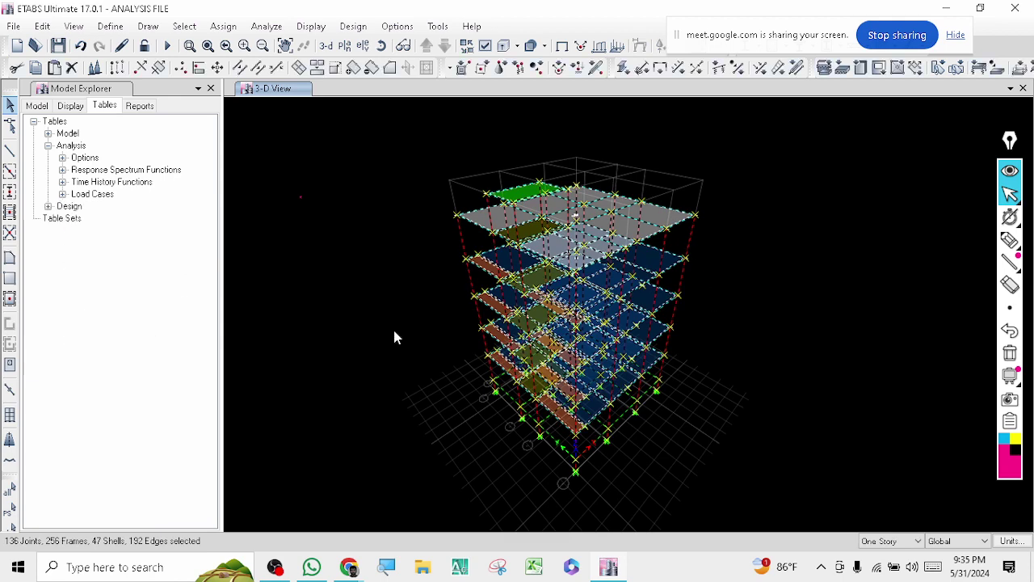
# Step: Review the available shell diaphragm assignments for the selected building, close the list without assigning any, and clear the selection
pyautogui.click(223, 26)
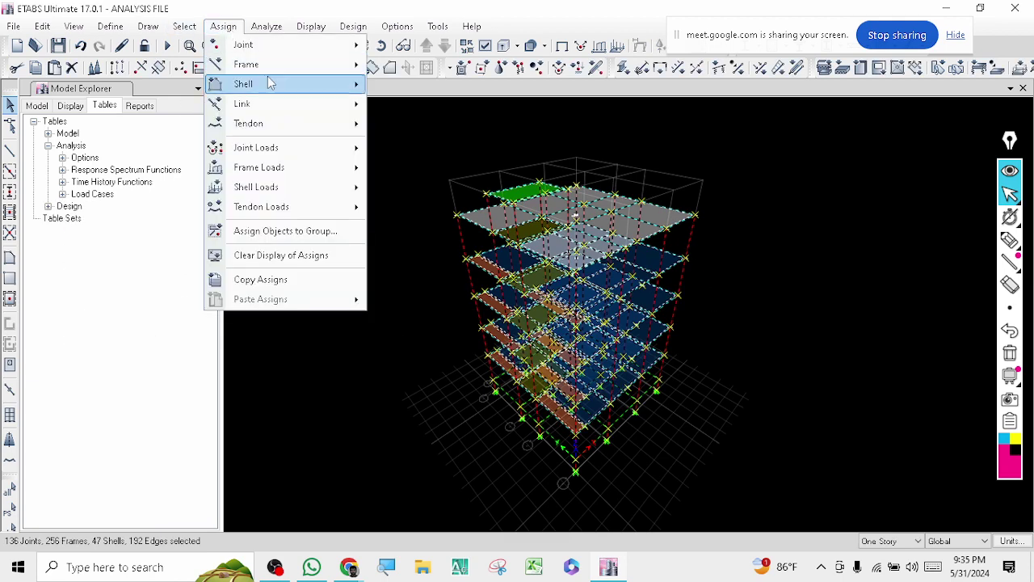
pyautogui.moveTo(268, 84)
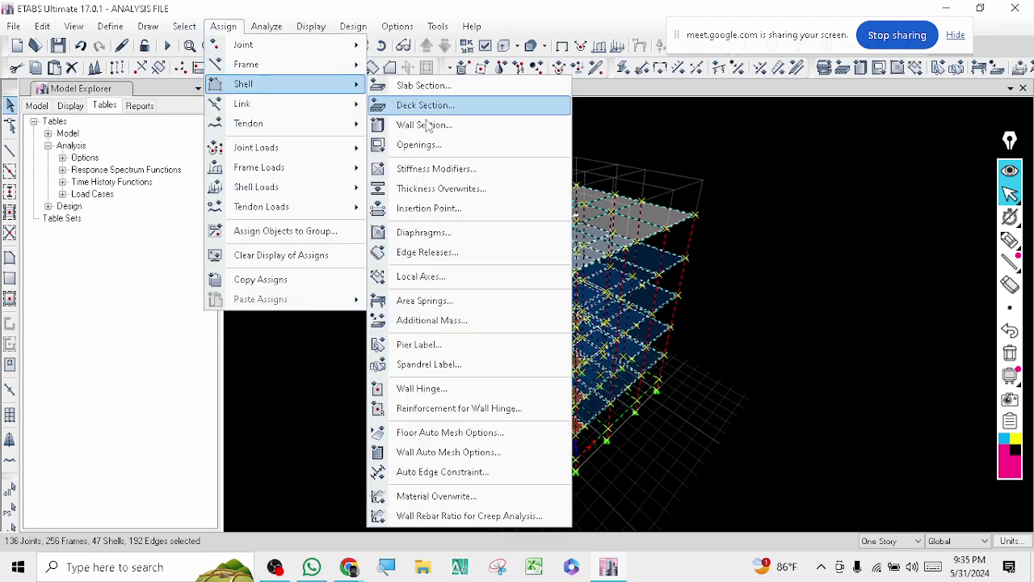
pyautogui.click(422, 232)
pyautogui.moveTo(442, 125); pyautogui.dragTo(120, 96)
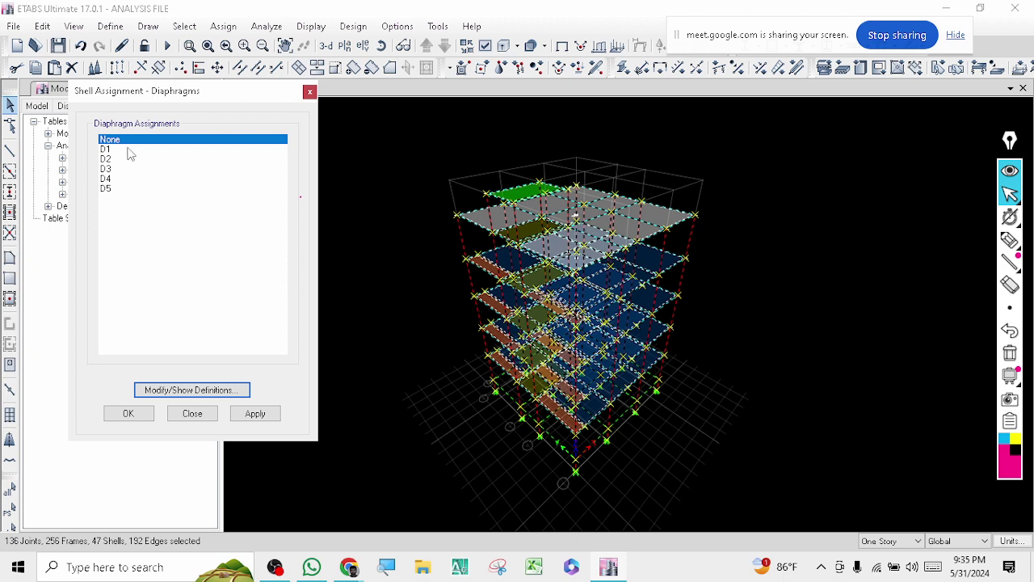
pyautogui.click(193, 415)
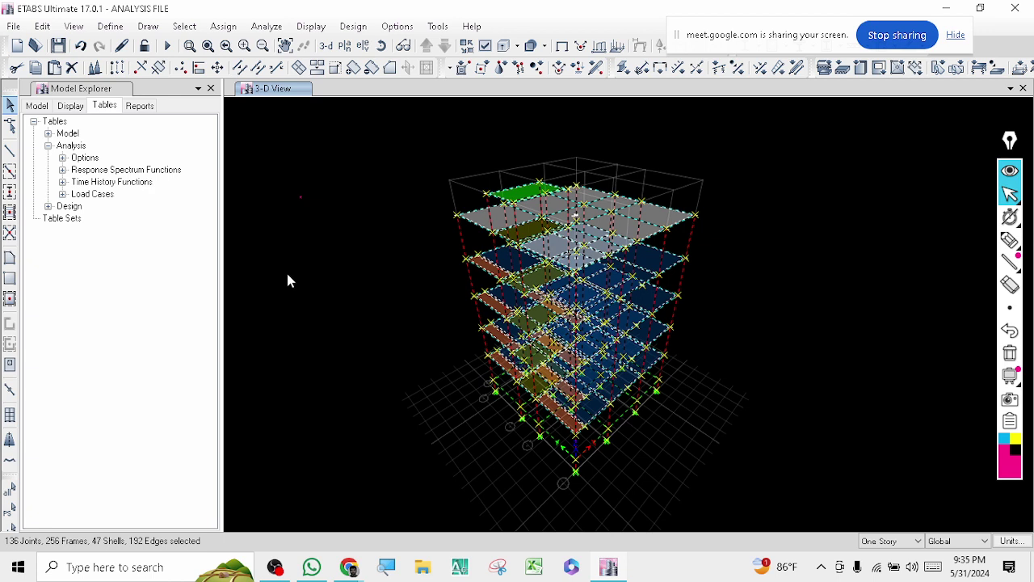
pyautogui.click(10, 530)
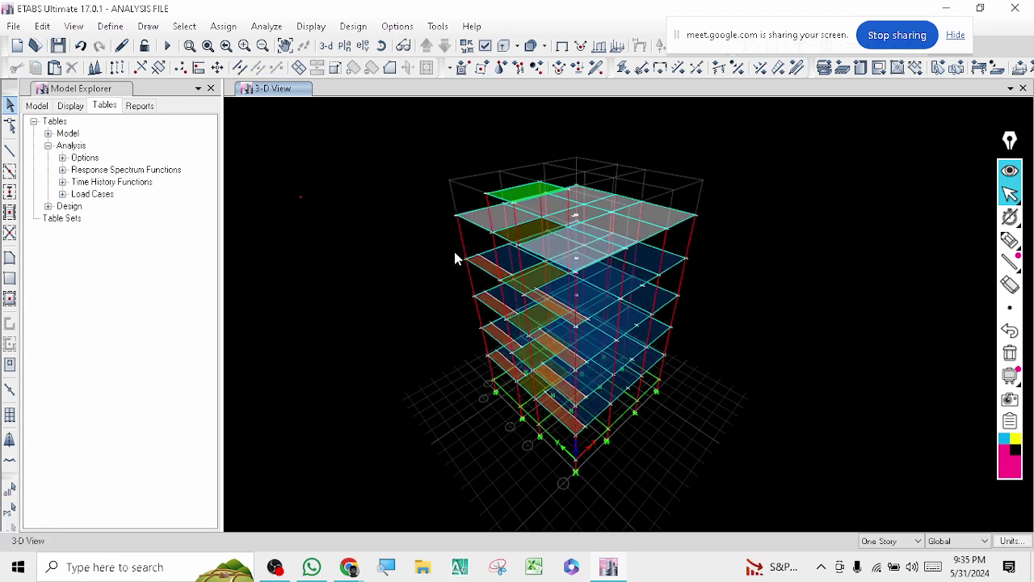
pyautogui.scroll(3, 453, 248)
pyautogui.scroll(2, 496, 223)
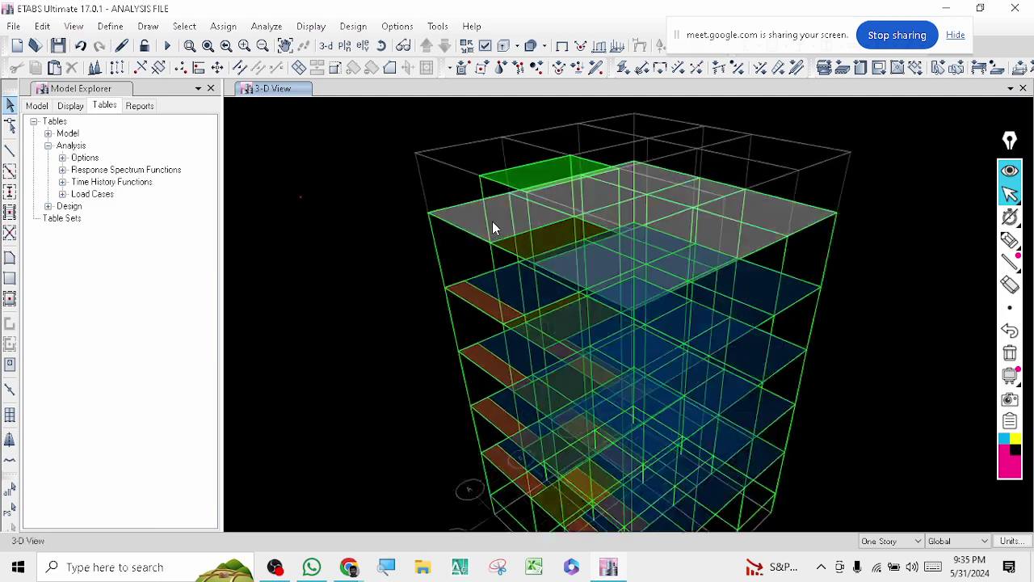
pyautogui.scroll(3, 492, 222)
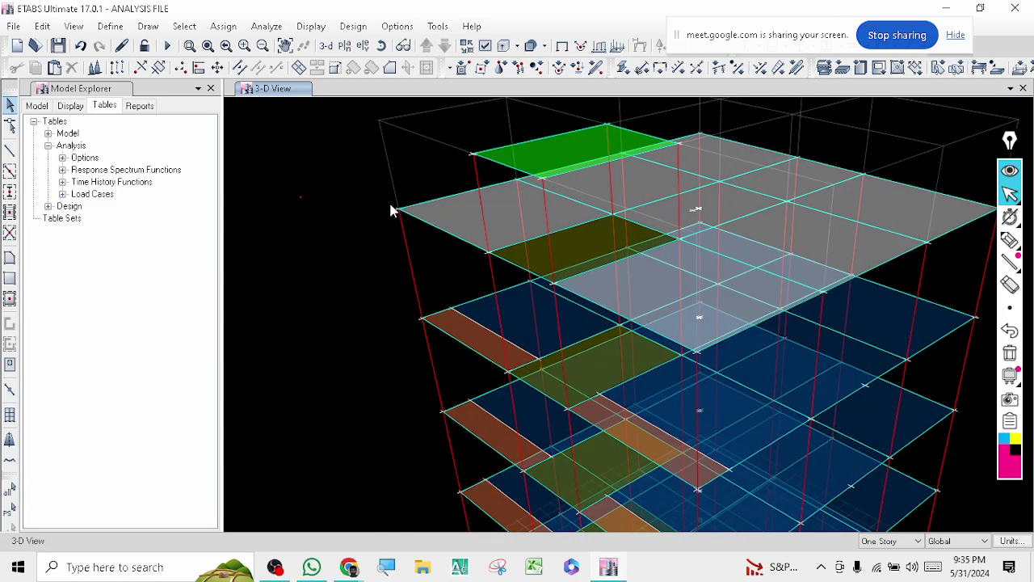
pyautogui.moveTo(272, 192); pyautogui.dragTo(326, 212)
pyautogui.scroll(-2, 328, 214)
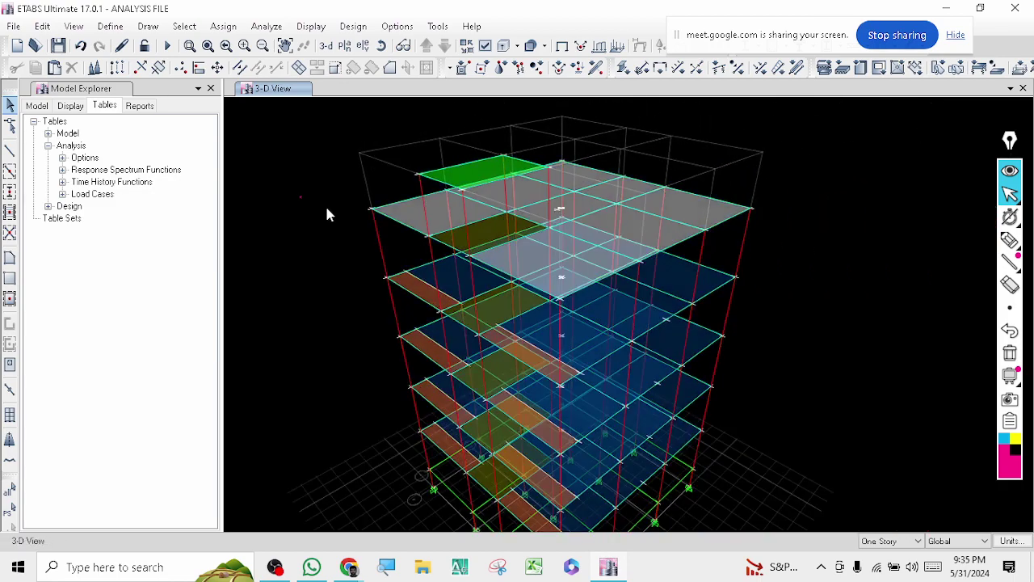
pyautogui.scroll(-1, 321, 184)
pyautogui.moveTo(309, 211); pyautogui.dragTo(345, 198, button='middle')
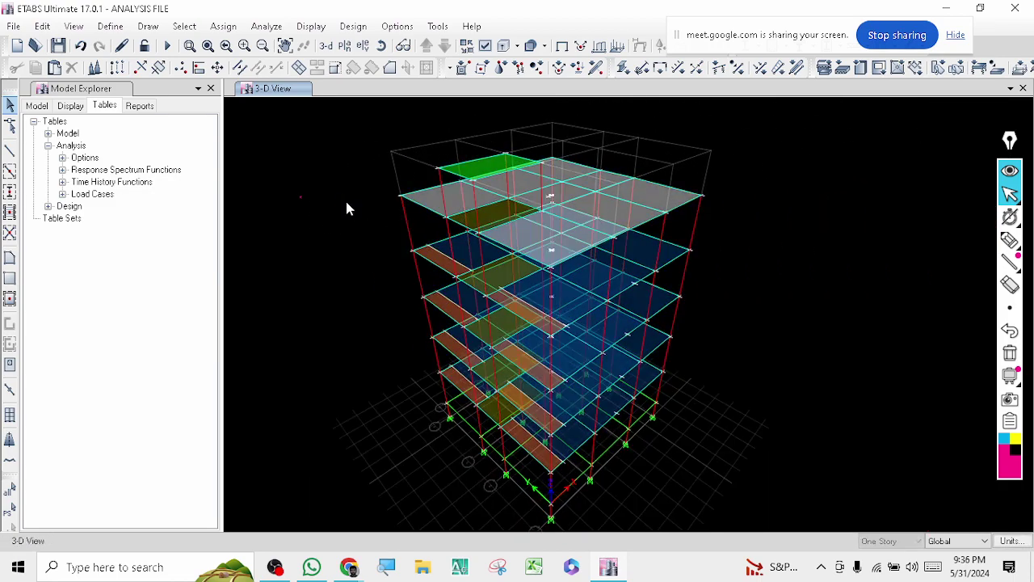
# Step: Run a model check with all joint, frame, shell, meshing, loading and fix options selected, and close the report
pyautogui.click(260, 27)
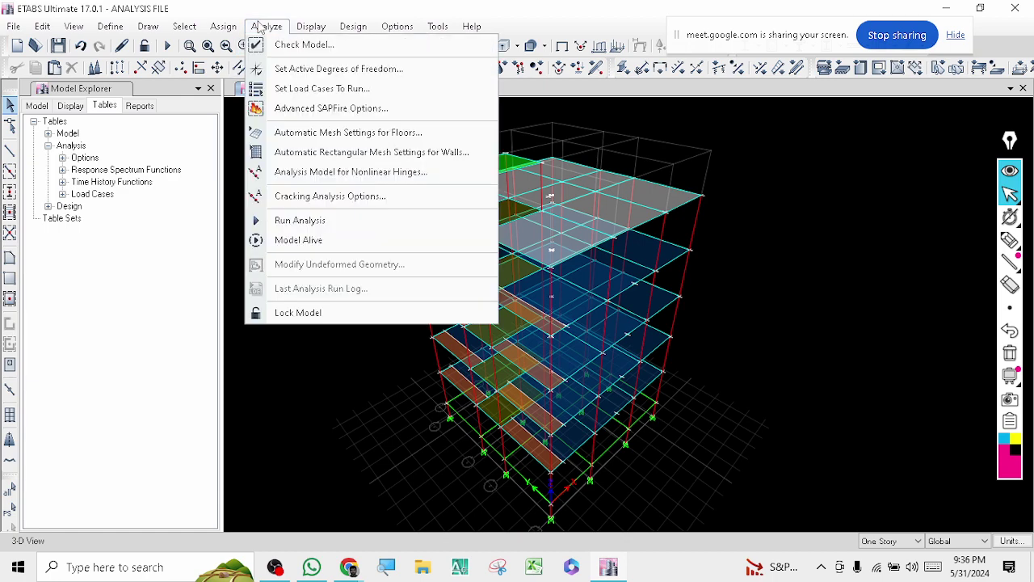
pyautogui.click(288, 46)
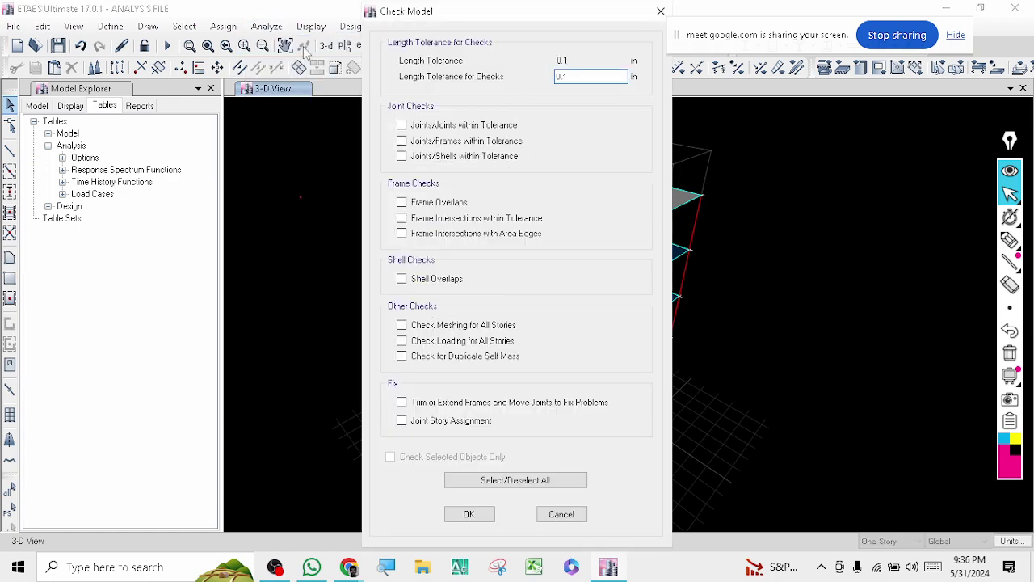
pyautogui.click(464, 481)
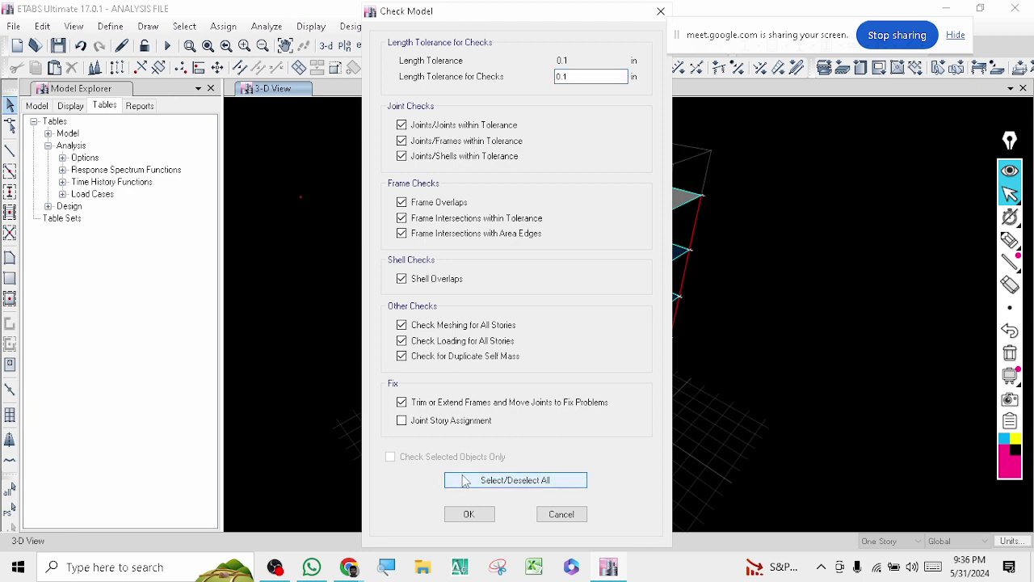
pyautogui.click(468, 514)
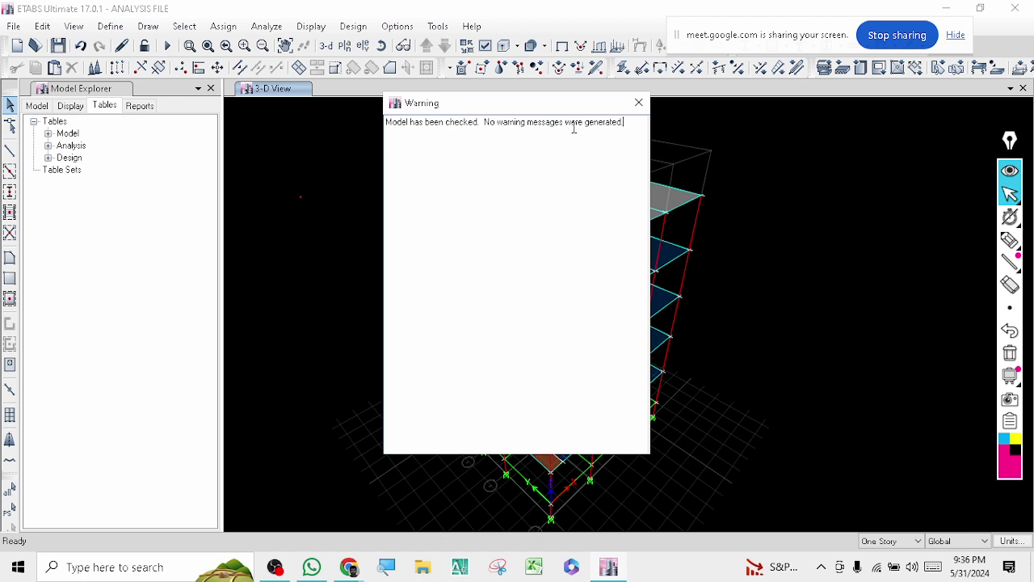
pyautogui.click(638, 104)
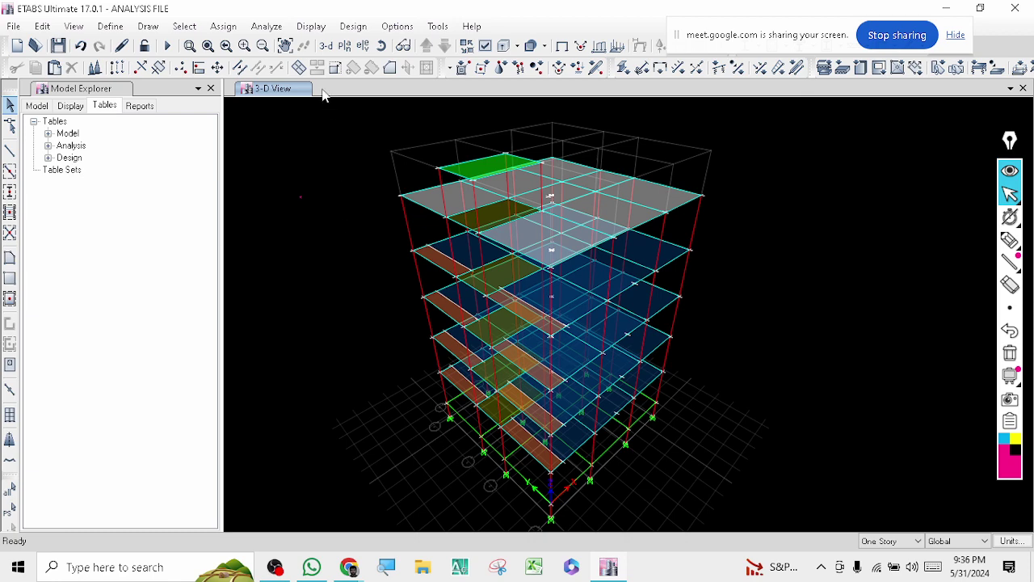
# Step: Repeat the model check with every option reselected, including Joint Story Assignment, and dismiss the resulting report
pyautogui.click(267, 25)
pyautogui.click(297, 44)
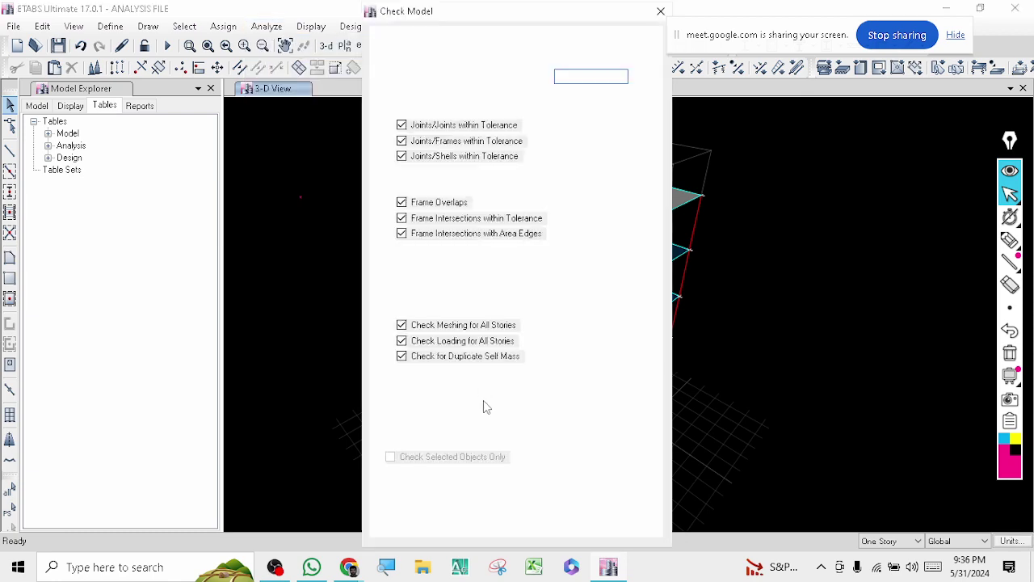
pyautogui.click(459, 479)
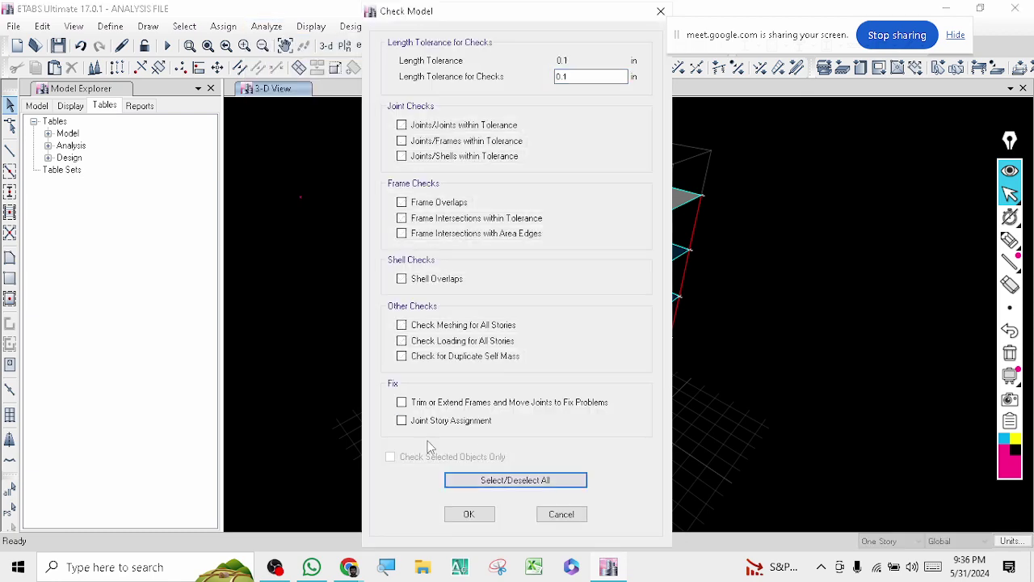
pyautogui.click(485, 480)
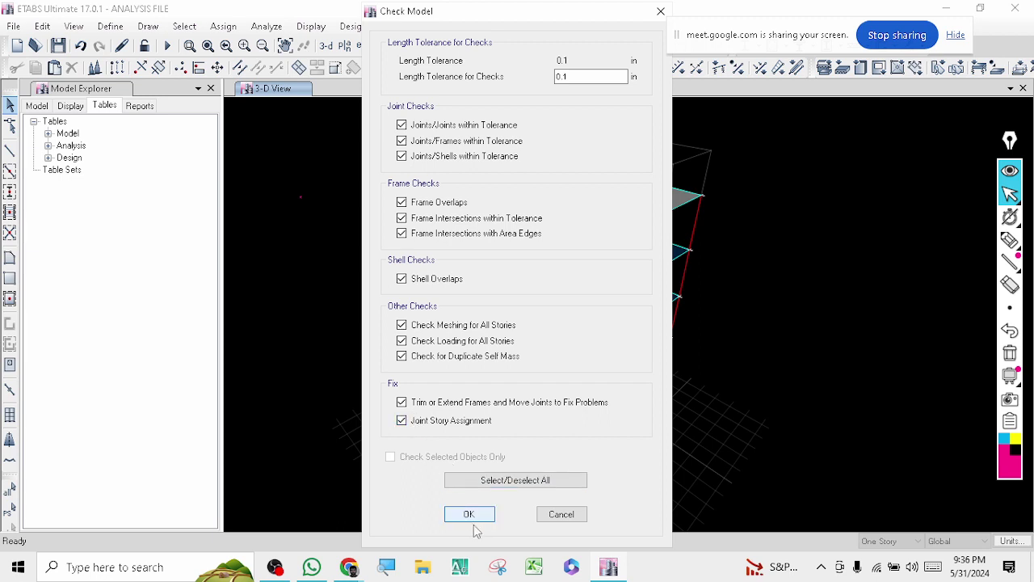
pyautogui.click(470, 517)
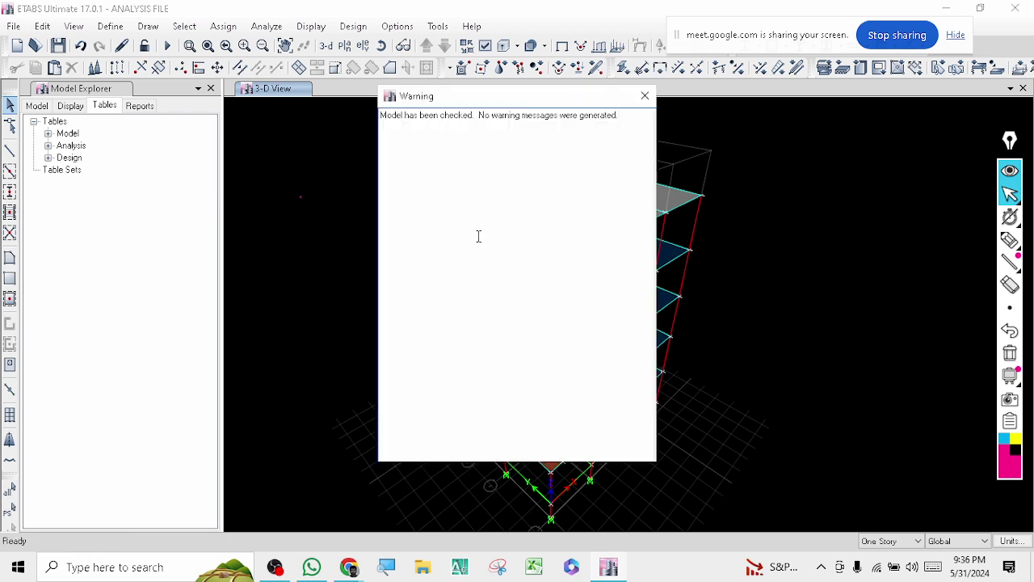
pyautogui.click(644, 95)
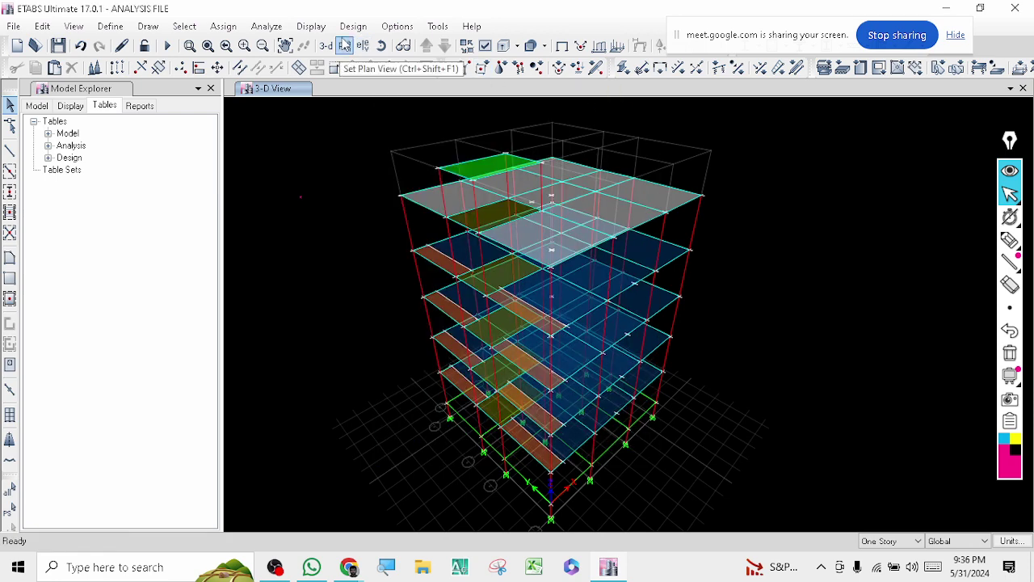
# Step: Display the plan view of the GB story level
pyautogui.click(345, 45)
pyautogui.click(428, 294)
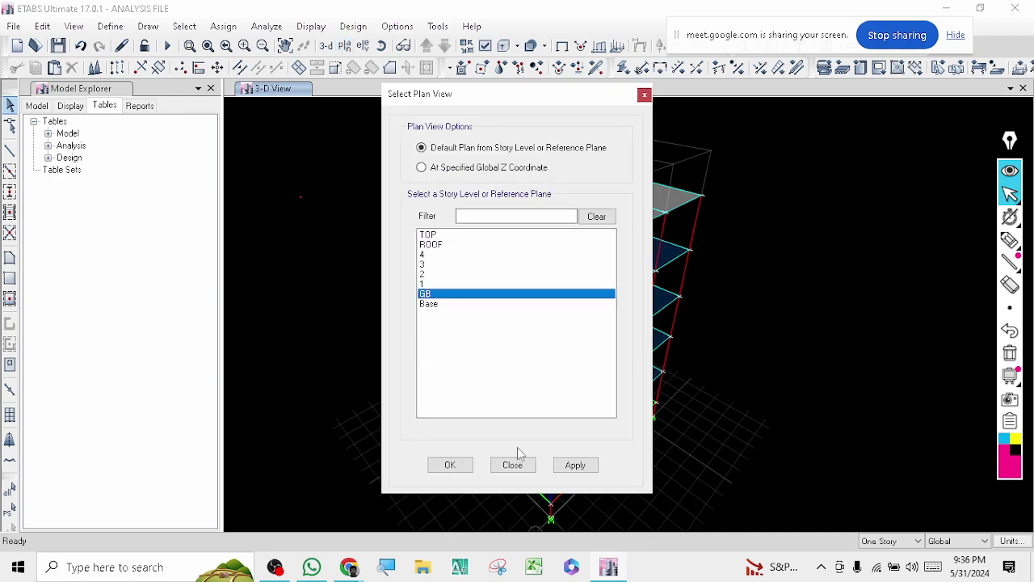
pyautogui.click(569, 475)
pyautogui.click(517, 468)
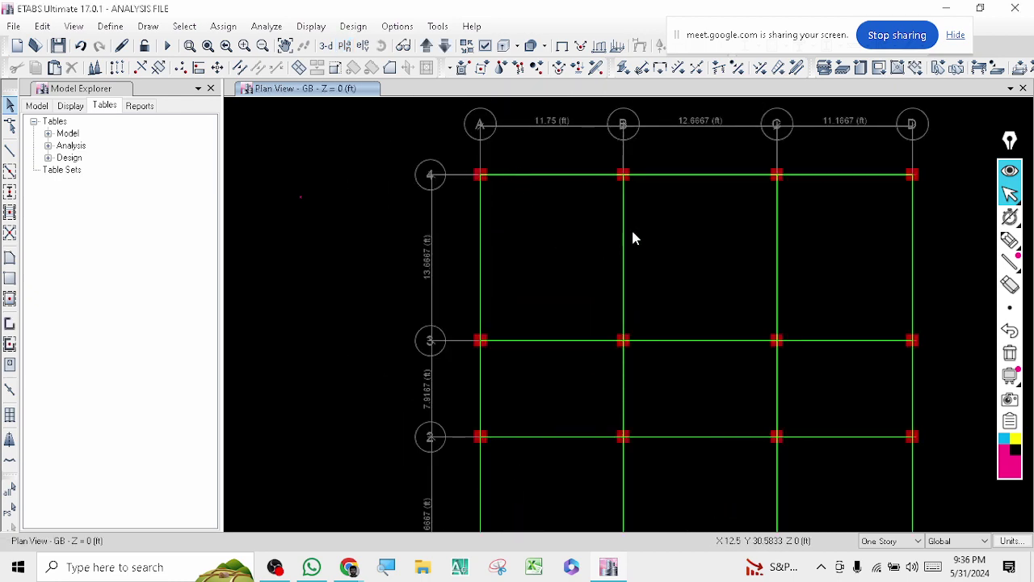
# Step: Delete the beam on grid line B between grids 4 and 3 at the GB level
pyautogui.click(622, 265)
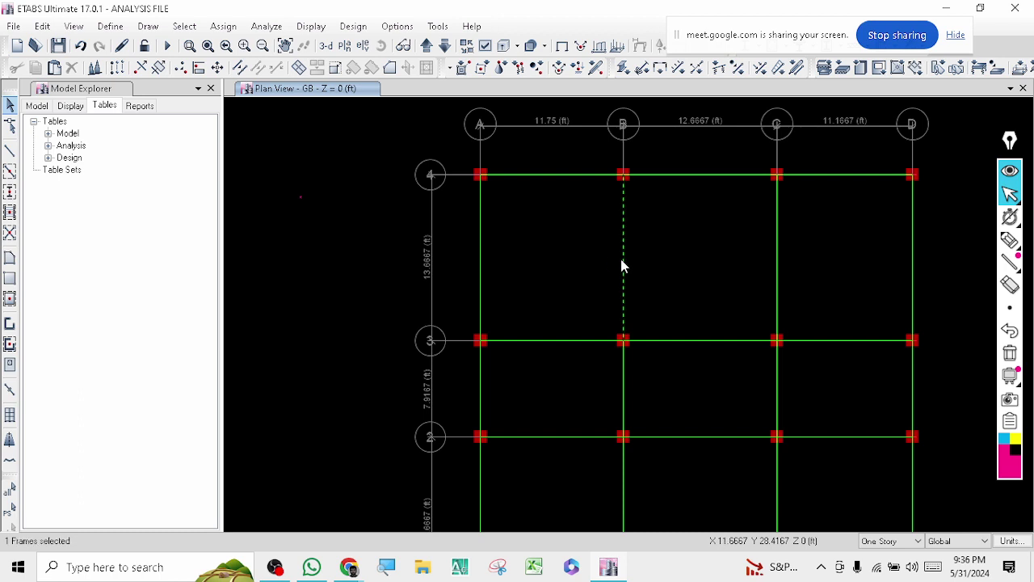
pyautogui.click(42, 26)
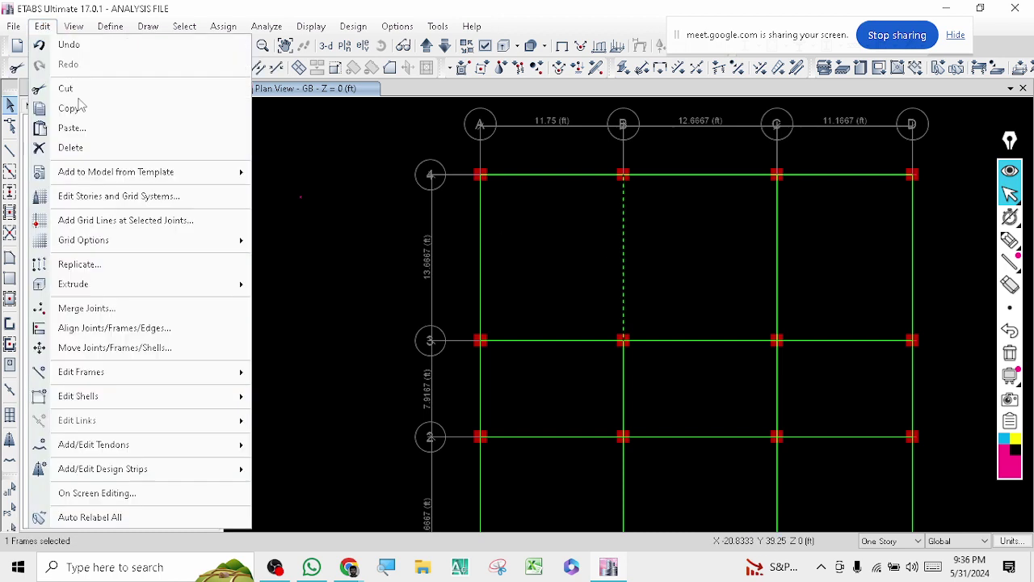
pyautogui.click(87, 153)
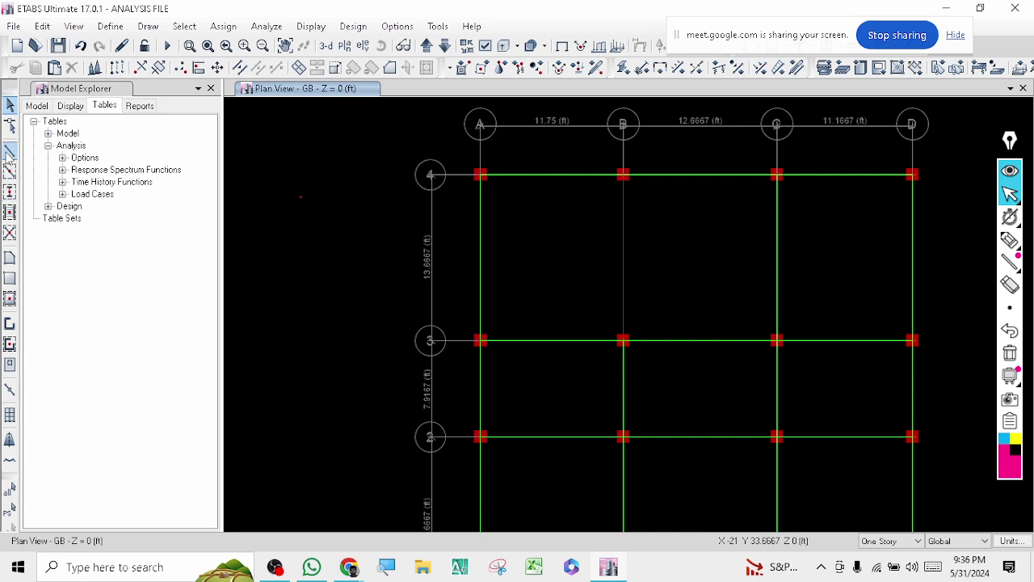
# Step: Draw a GB=12X18 frame along grid B from grid 4 to just beyond grid 3, about 15 ft long
pyautogui.click(10, 152)
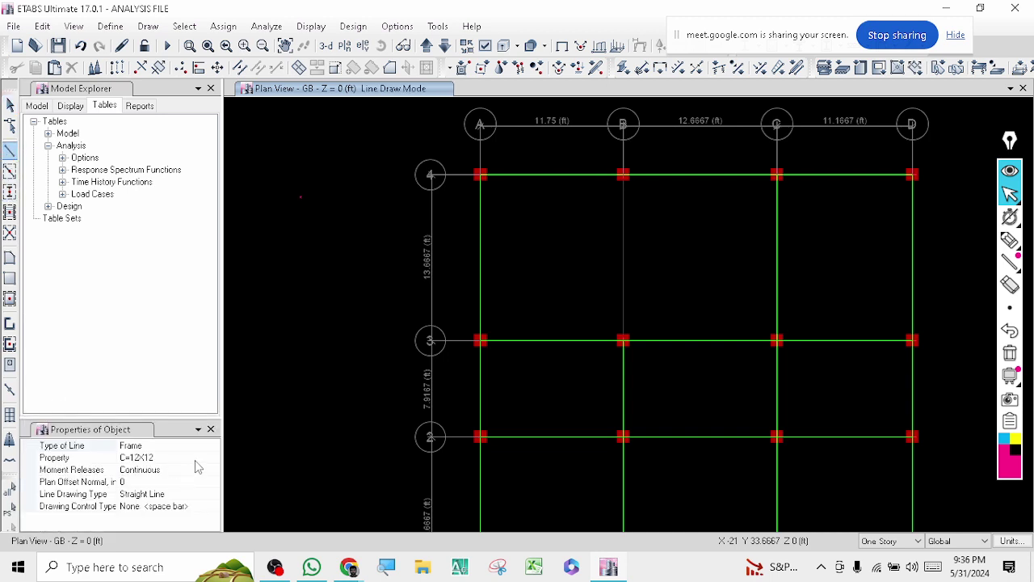
pyautogui.click(153, 457)
pyautogui.click(154, 457)
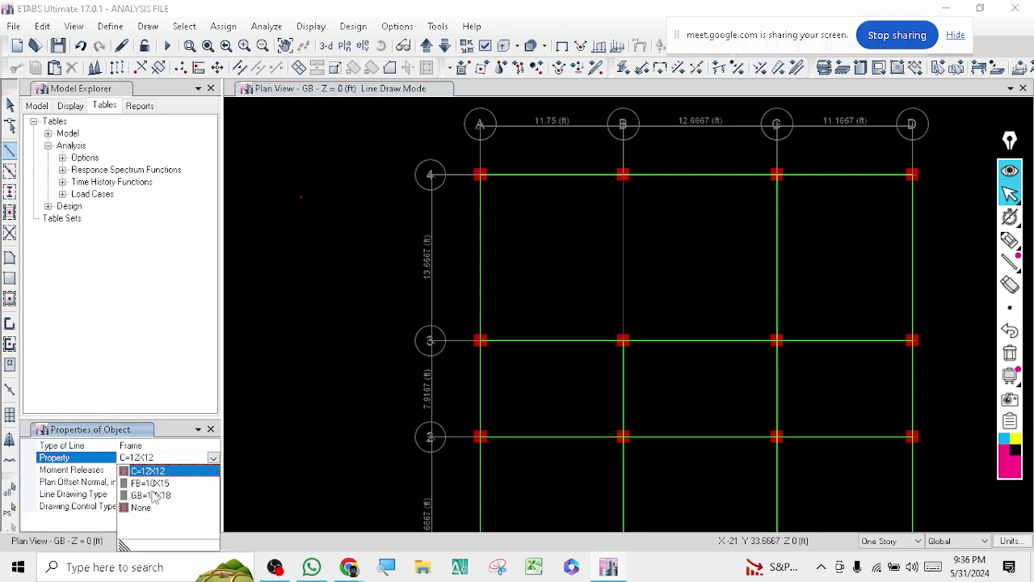
pyautogui.click(153, 495)
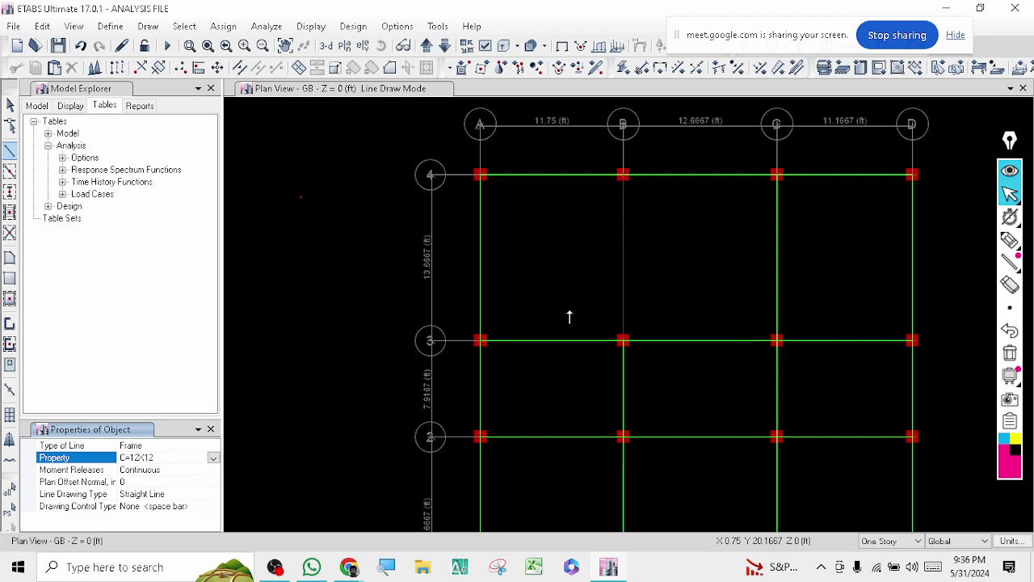
pyautogui.click(622, 175)
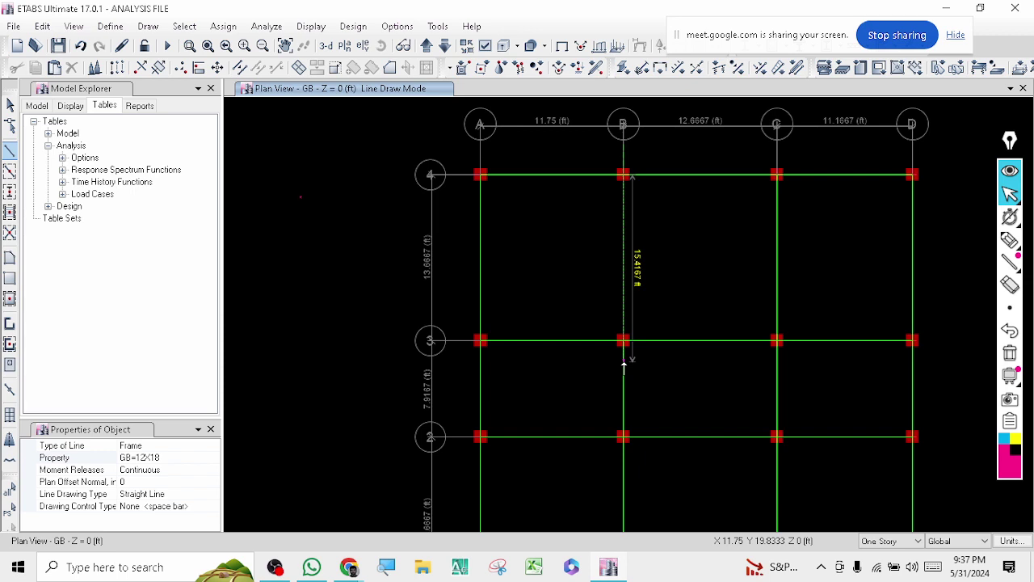
pyautogui.click(528, 294)
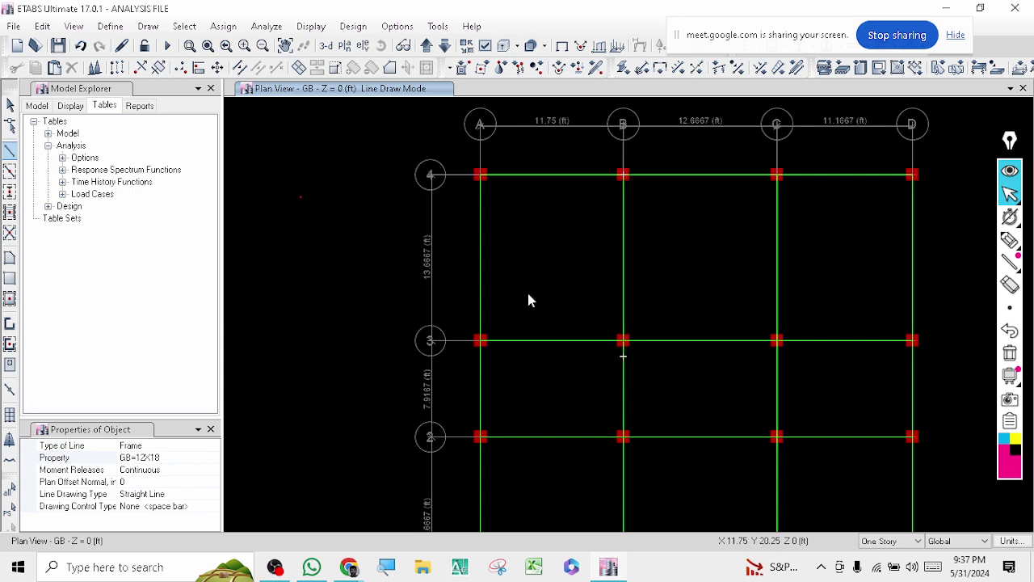
pyautogui.click(10, 108)
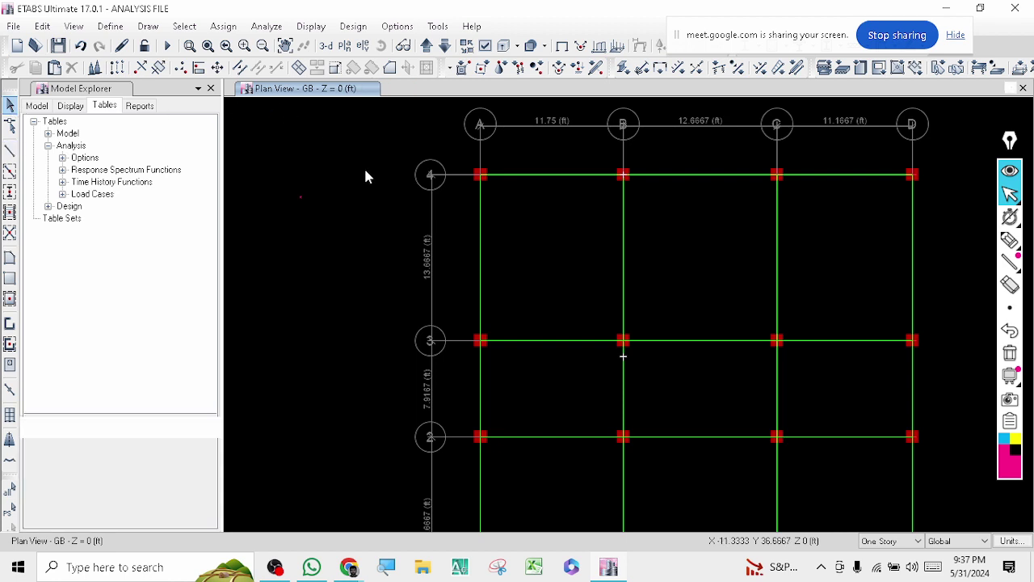
# Step: Run a model check with all check and fix options selected, review the warning about overlapping frames, and close the report
pyautogui.scroll(-4, 425, 208)
pyautogui.scroll(1, 425, 212)
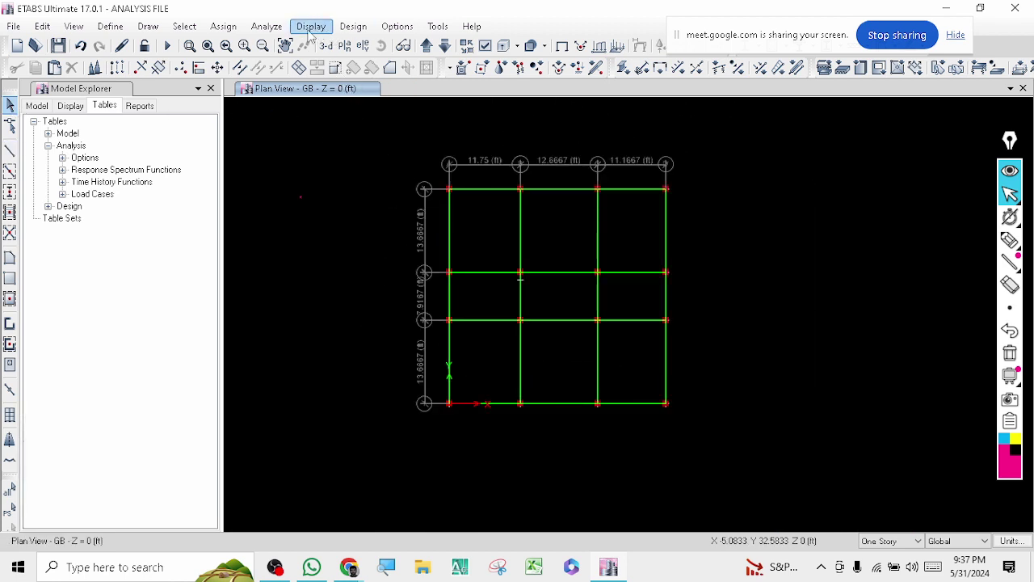
pyautogui.click(311, 25)
pyautogui.moveTo(266, 26)
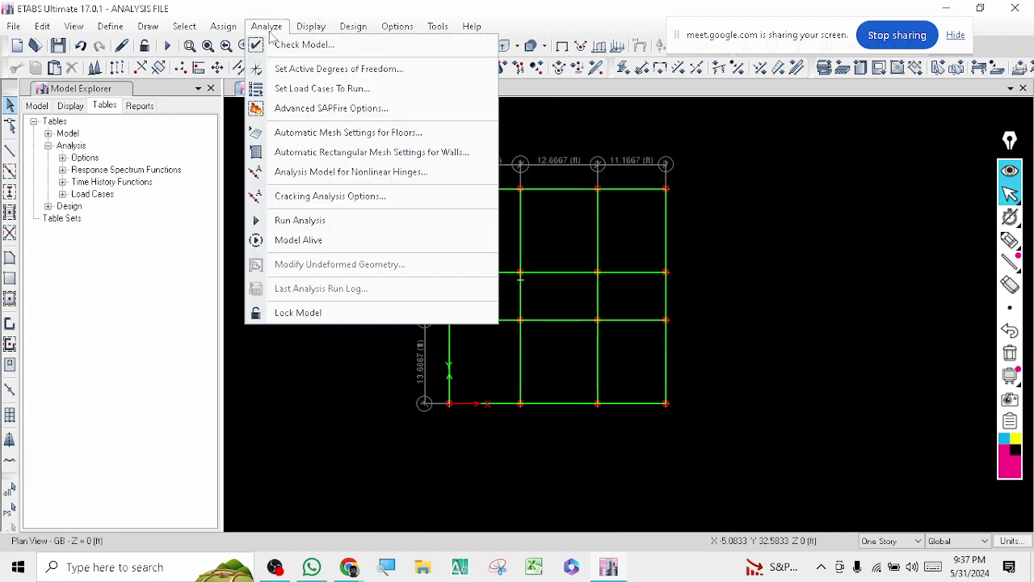
pyautogui.click(284, 44)
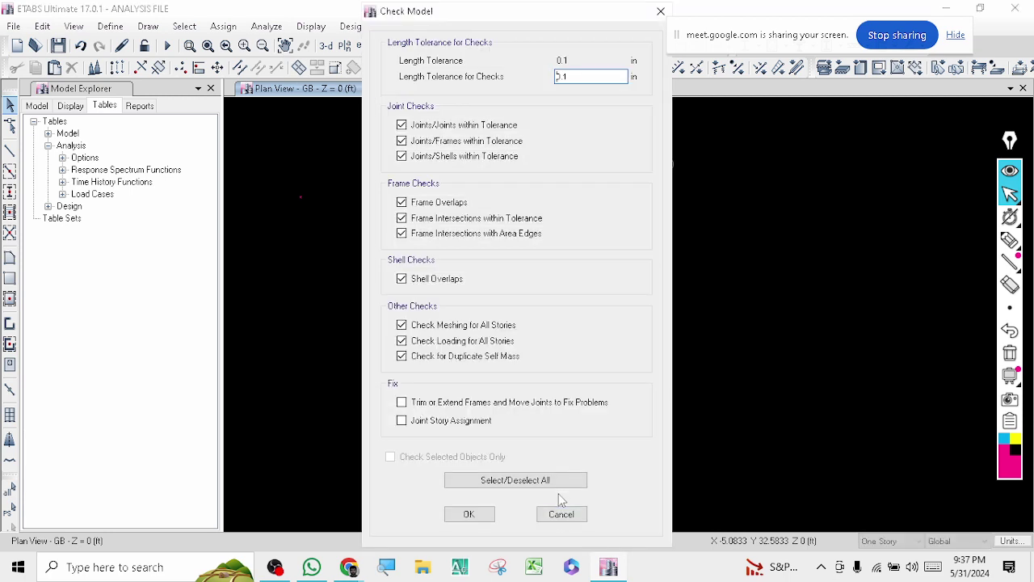
pyautogui.click(514, 481)
pyautogui.click(515, 481)
pyautogui.click(420, 425)
pyautogui.click(421, 426)
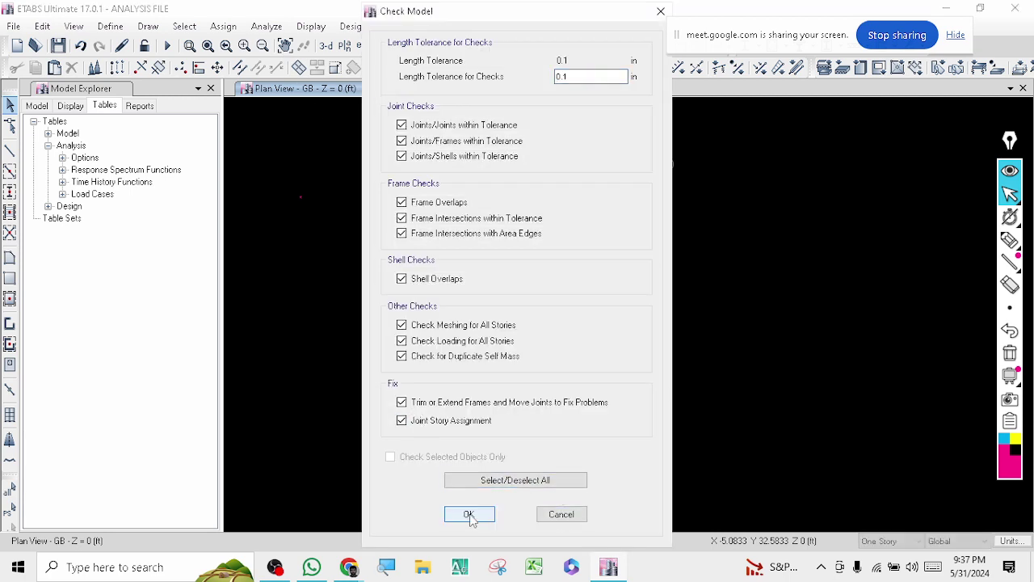
pyautogui.click(470, 516)
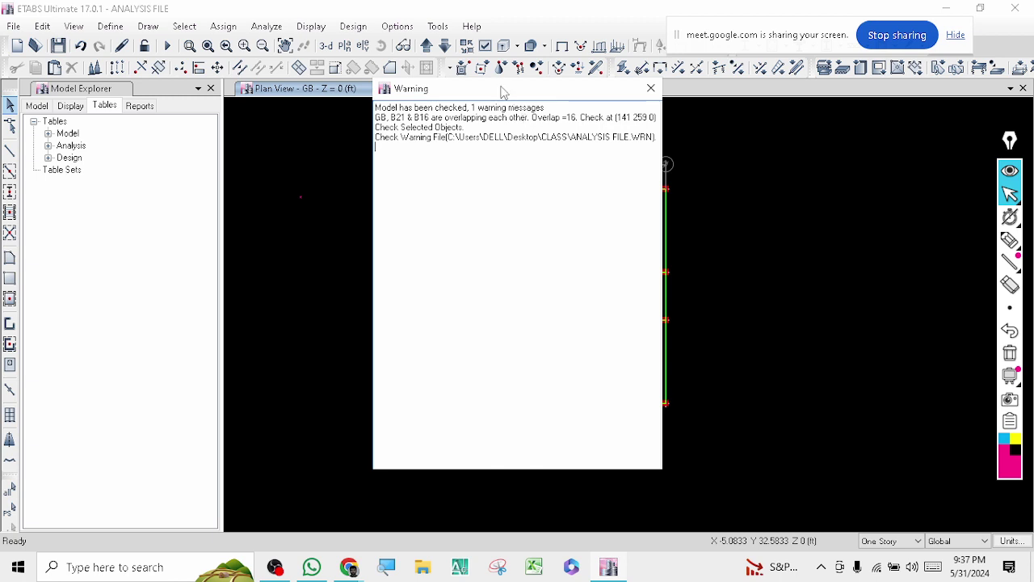
pyautogui.moveTo(502, 92); pyautogui.dragTo(173, 121)
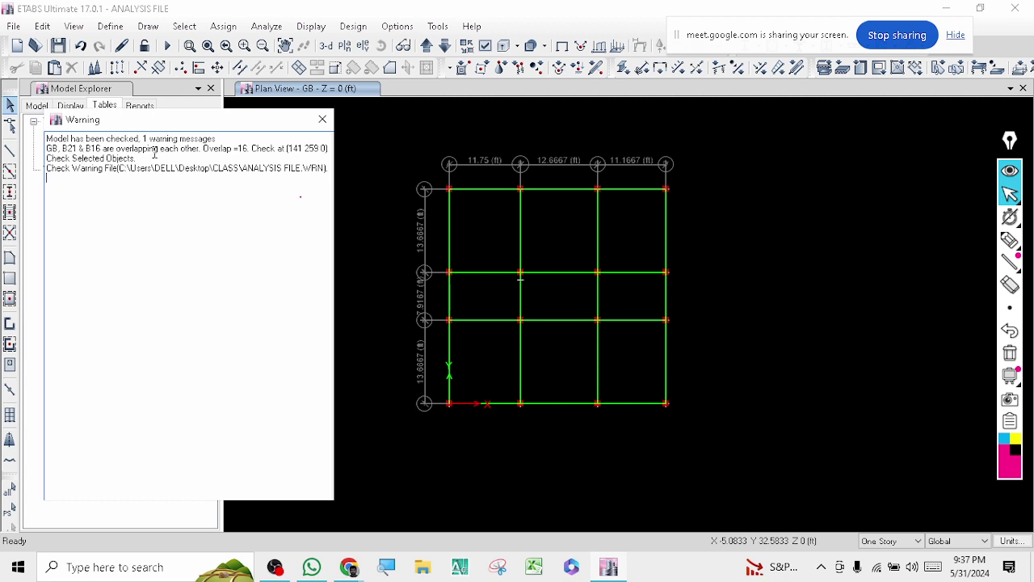
pyautogui.click(322, 119)
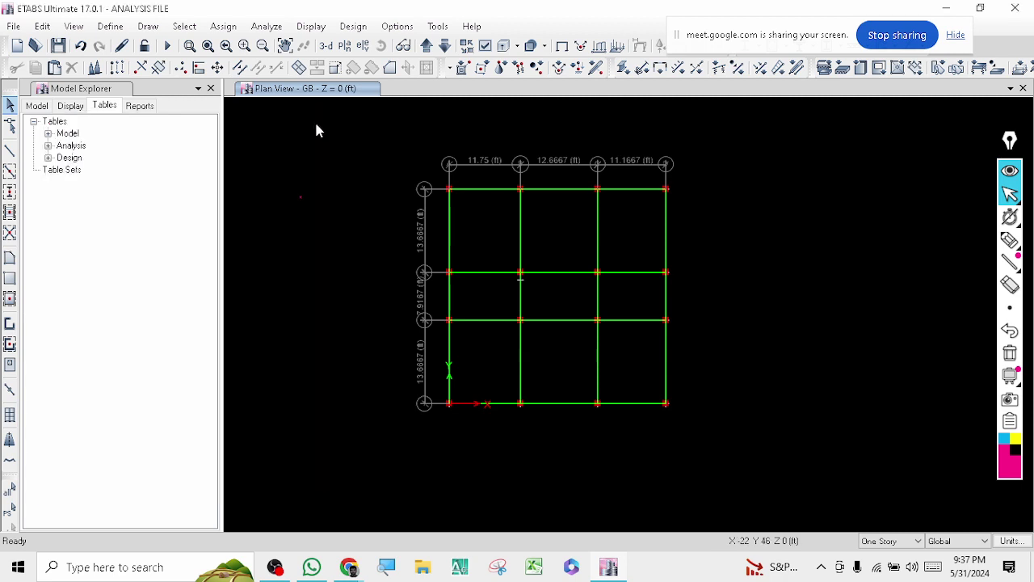
# Step: Select frames B16 and B21 at all stories by their frame labels
pyautogui.click(185, 27)
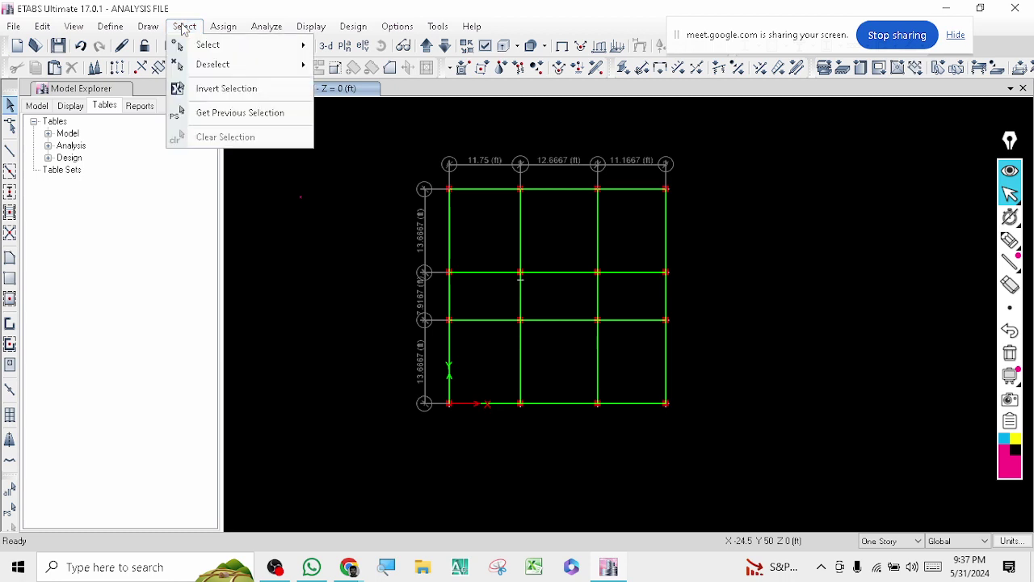
pyautogui.moveTo(225, 50)
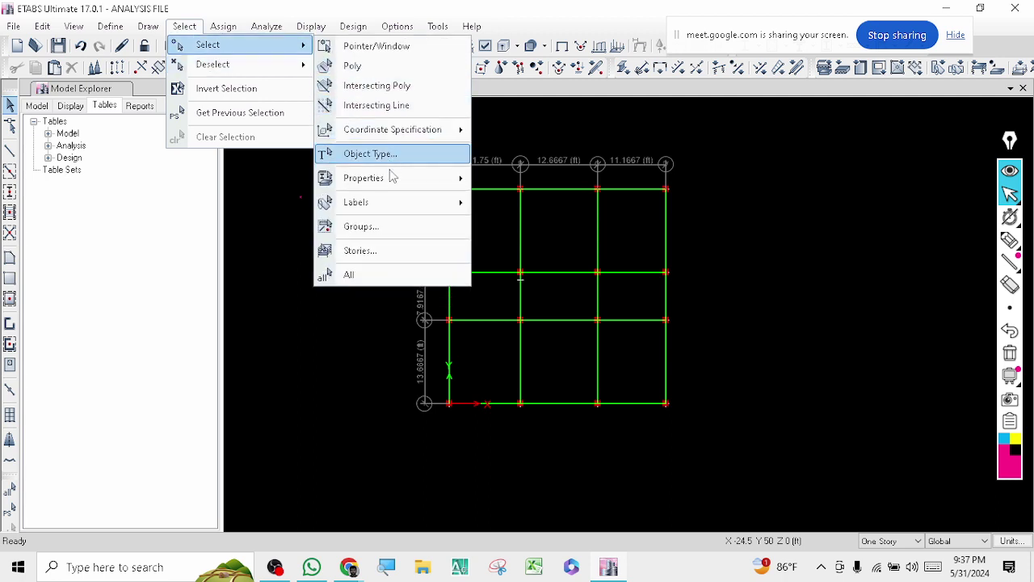
pyautogui.moveTo(385, 196)
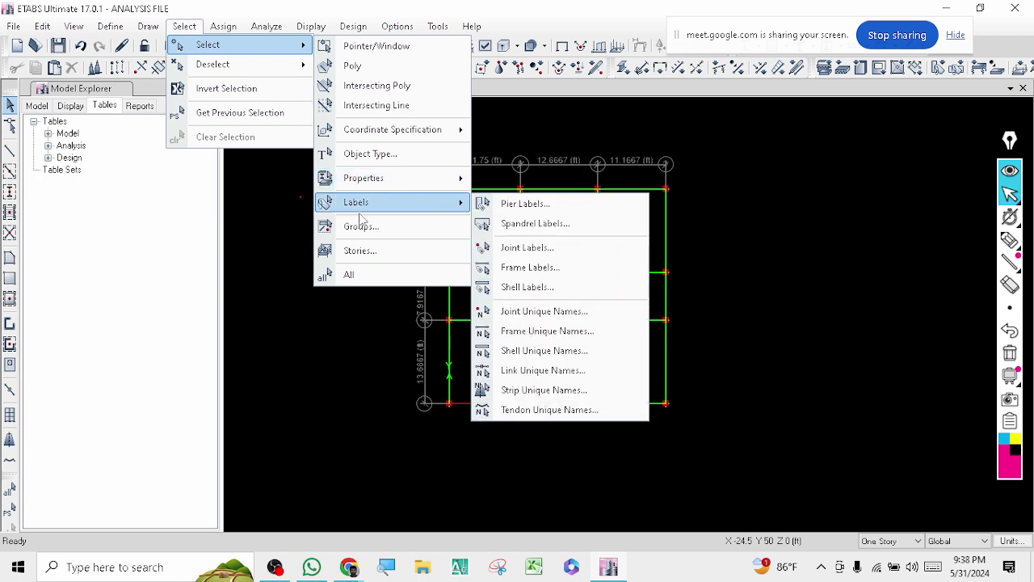
pyautogui.moveTo(359, 209)
pyautogui.click(534, 276)
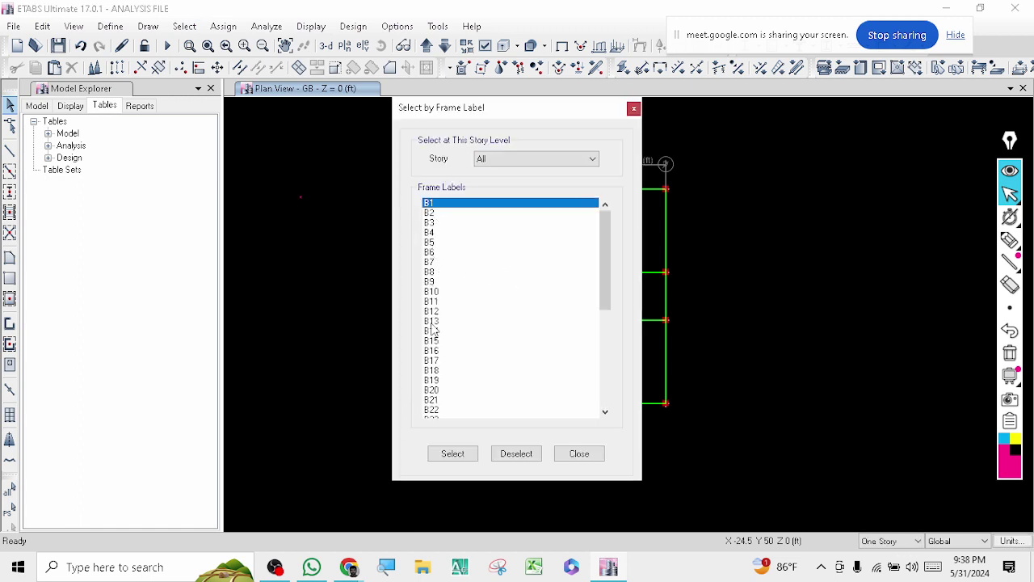
pyautogui.scroll(-3, 436, 333)
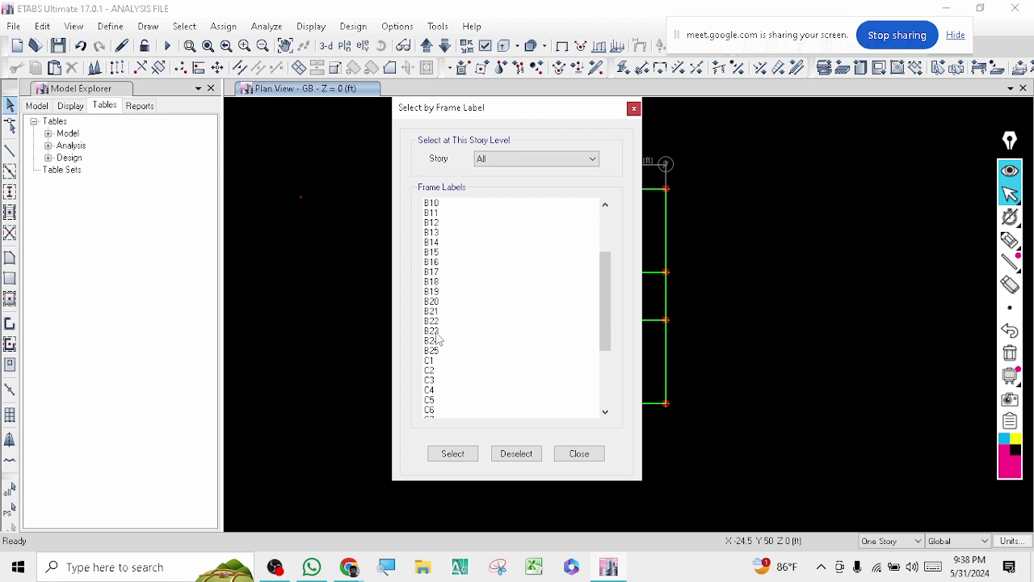
pyautogui.click(434, 312)
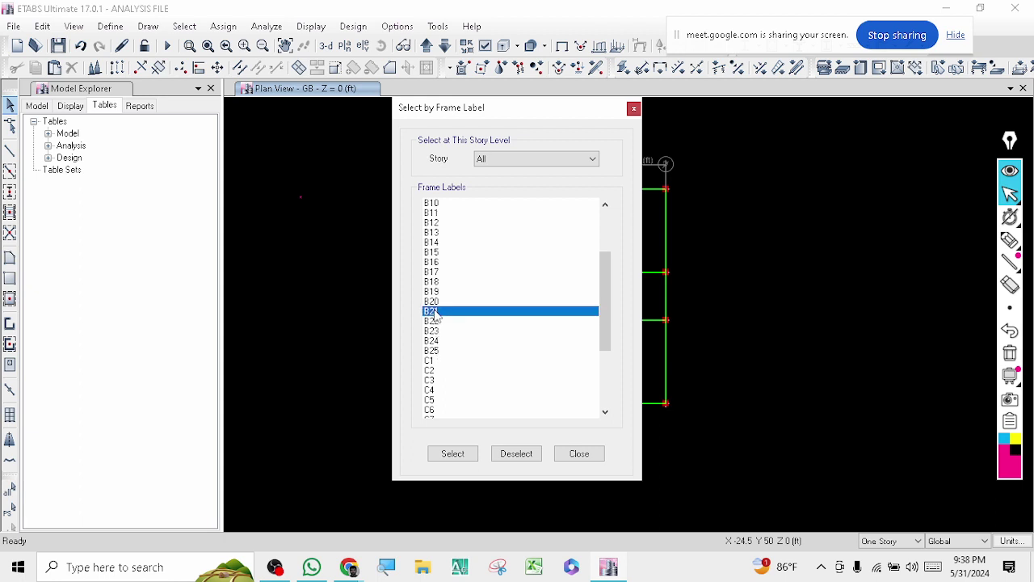
pyautogui.keyDown('ctrl'); pyautogui.click(443, 262); pyautogui.keyUp('ctrl')
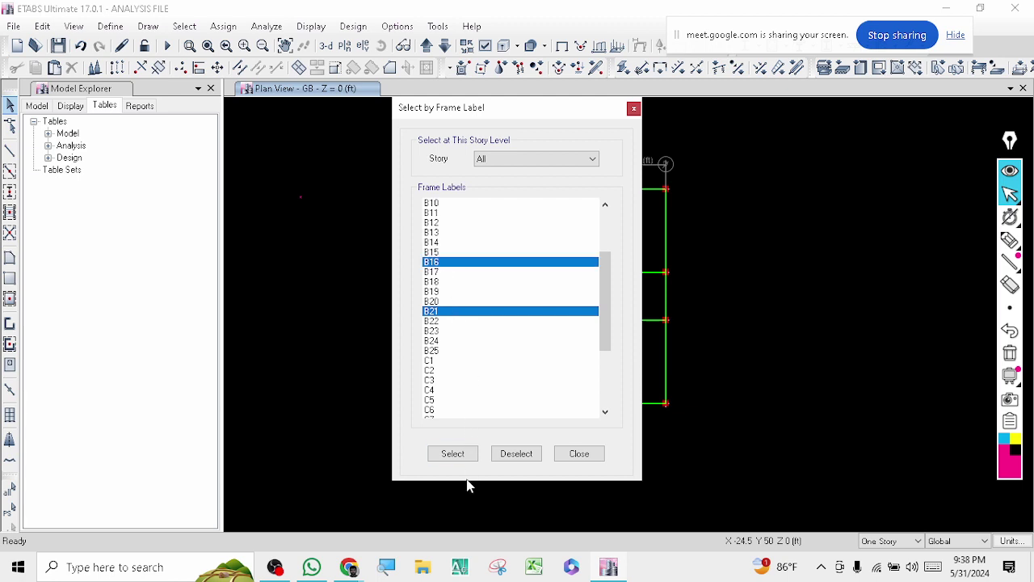
pyautogui.click(454, 456)
pyautogui.click(579, 453)
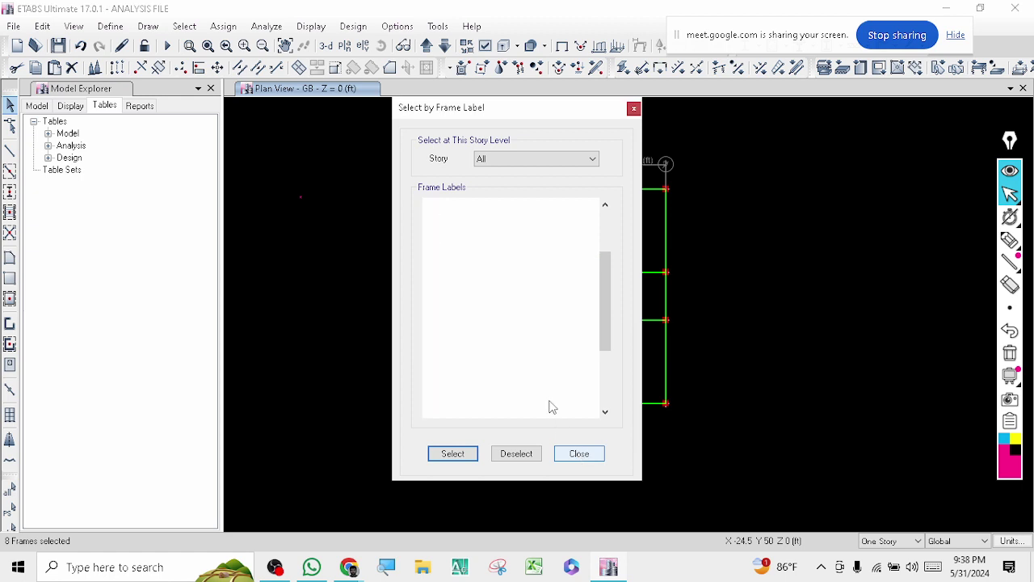
# Step: Deselect the grid B beam between grids 3 and 2, and delete the remaining selected frames
pyautogui.scroll(3, 525, 258)
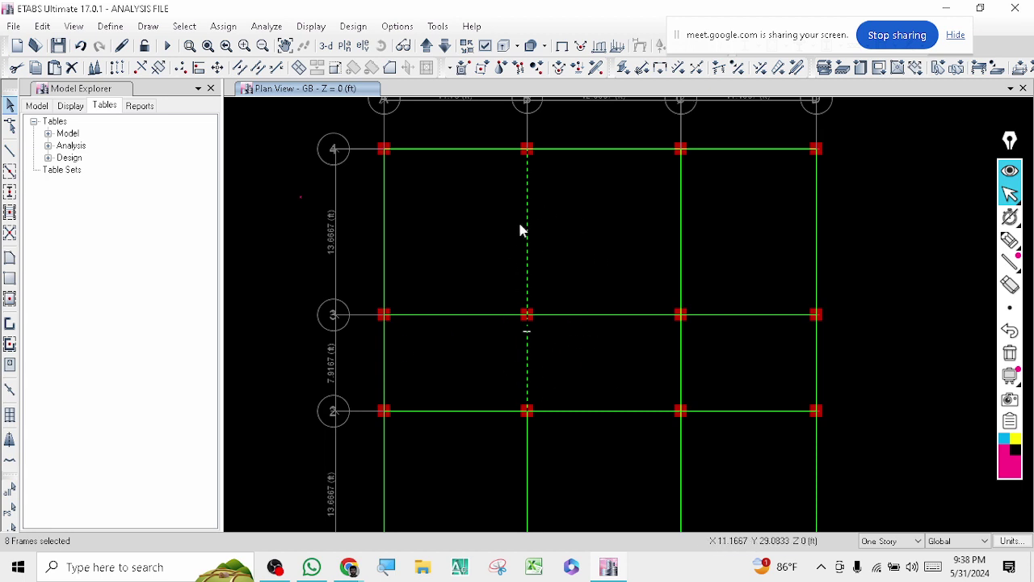
pyautogui.click(527, 383)
pyautogui.click(42, 26)
pyautogui.click(73, 145)
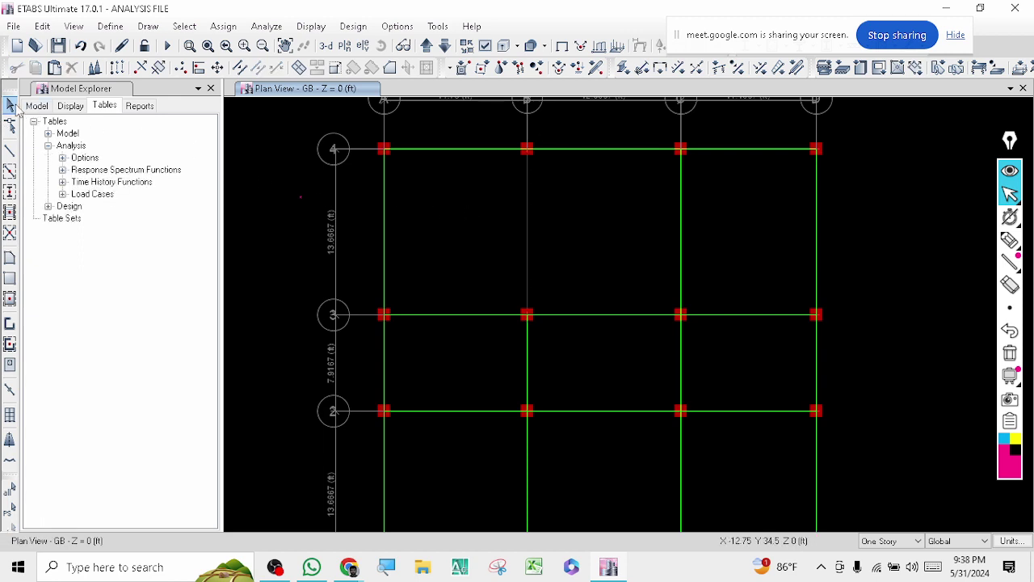
# Step: Draw a GB=12X18 beam along grid B from grid 4 exactly to grid 3
pyautogui.click(10, 150)
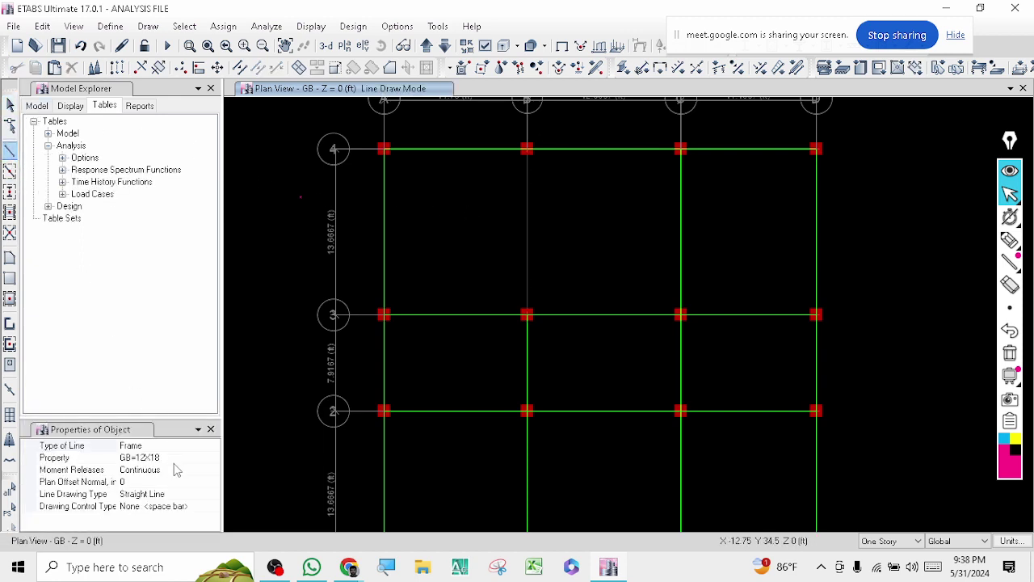
pyautogui.click(526, 149)
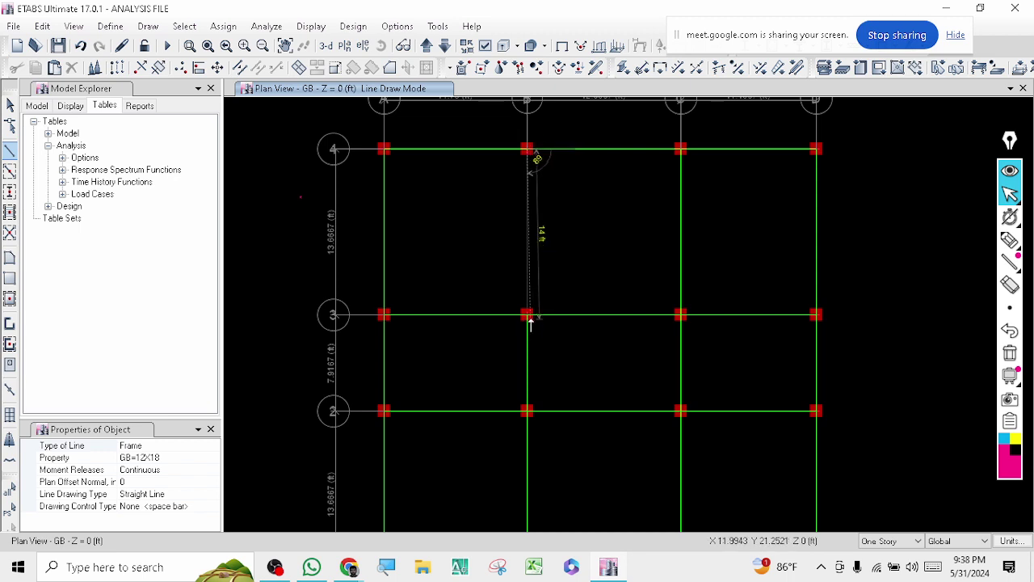
pyautogui.press('Escape')
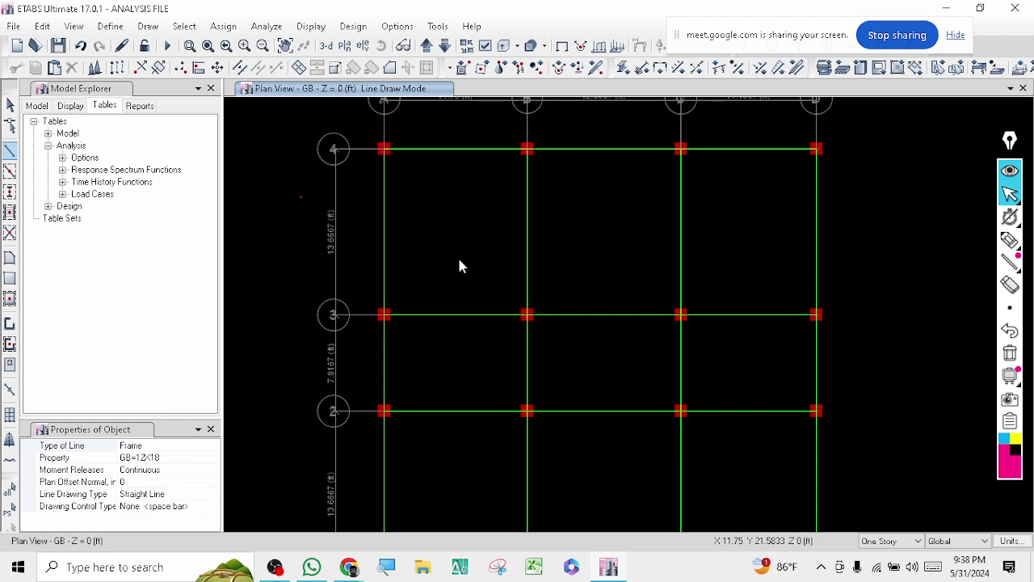
# Step: Run the model check again with all options selected, close the report, and show the model in the 3-D view
pyautogui.click(265, 26)
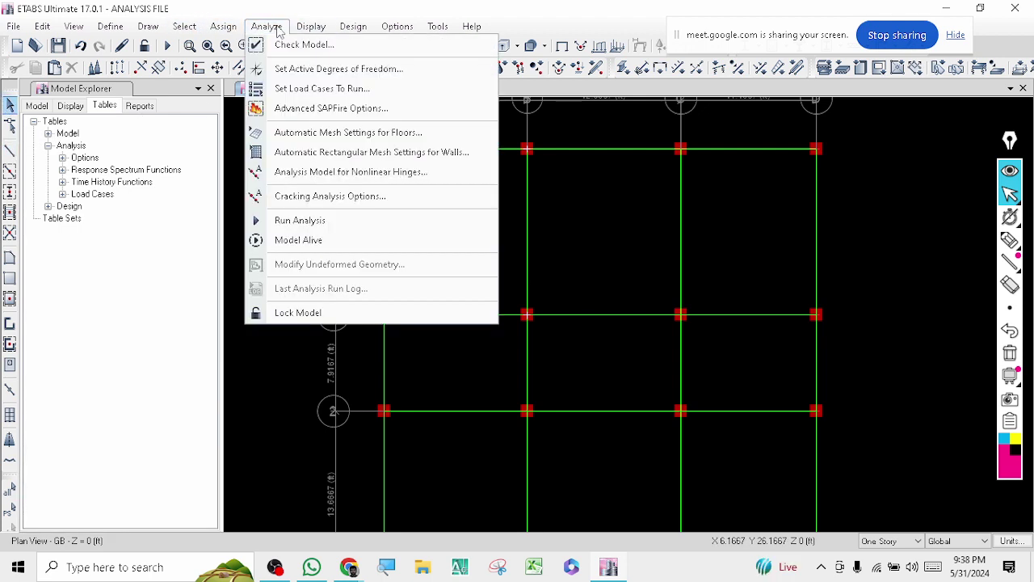
pyautogui.click(453, 232)
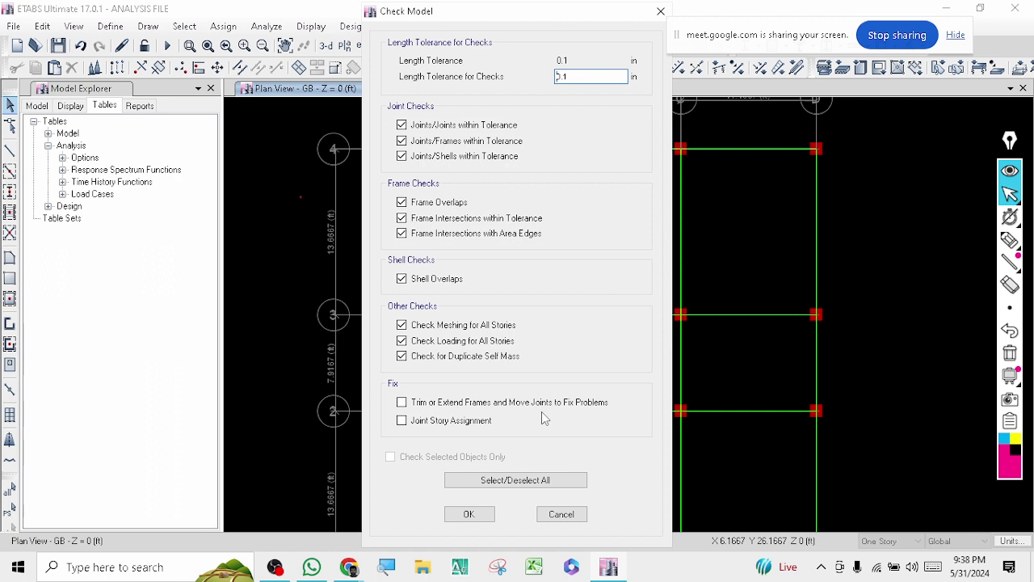
pyautogui.click(505, 480)
pyautogui.click(485, 485)
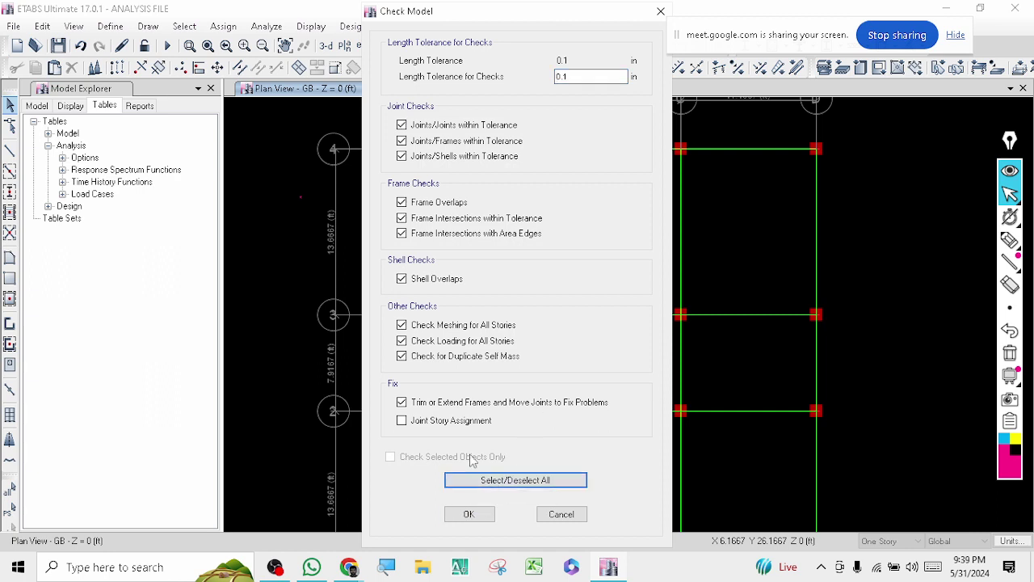
pyautogui.click(468, 515)
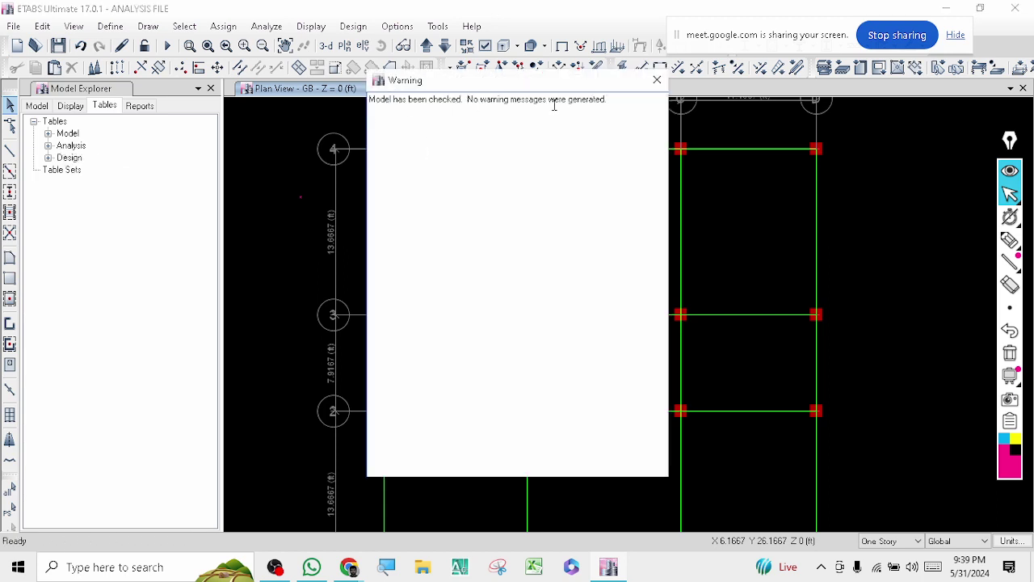
pyautogui.click(657, 80)
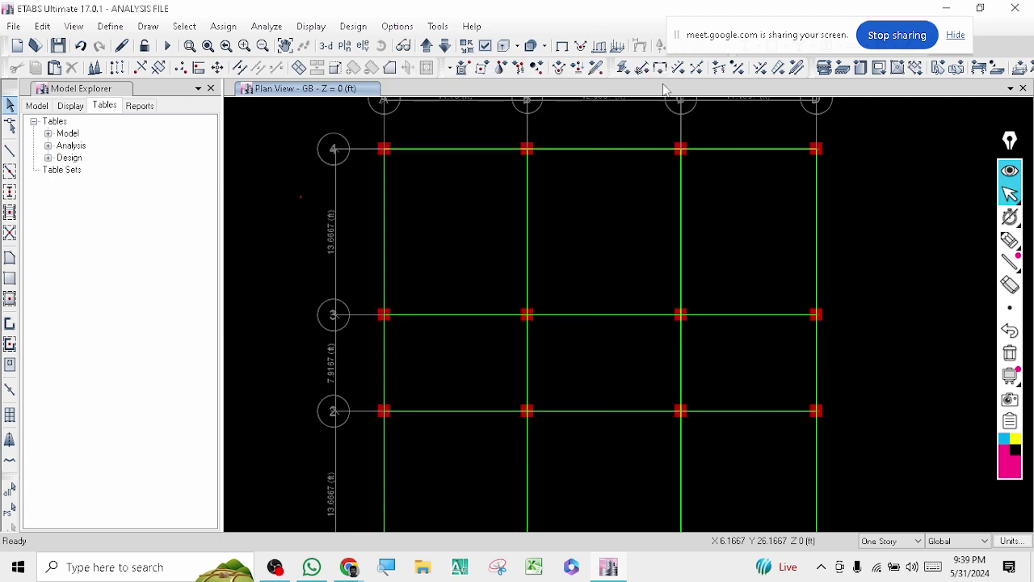
pyautogui.click(325, 46)
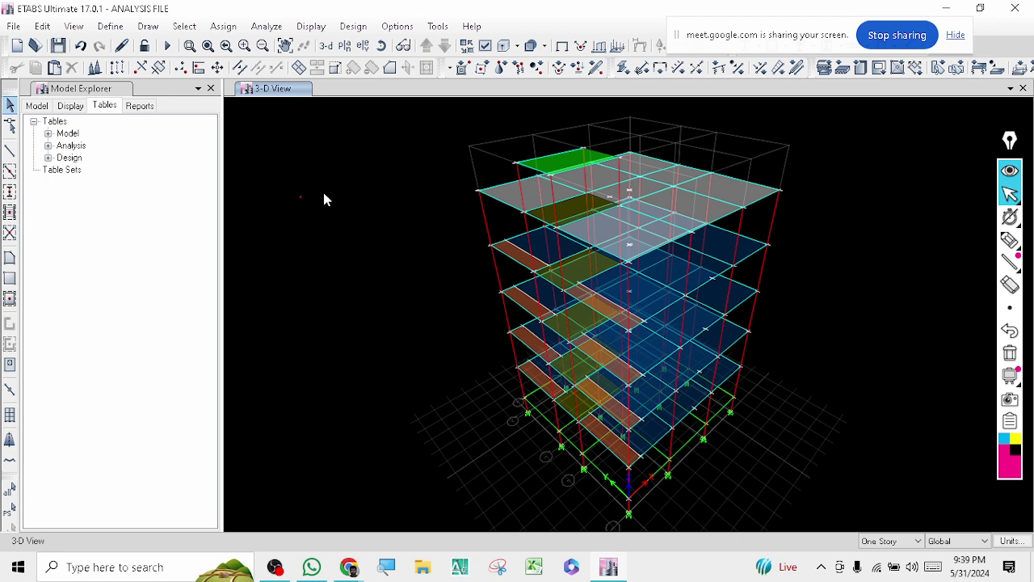
# Step: Run the analysis and expand the analysis results tables in the model explorer
pyautogui.click(167, 46)
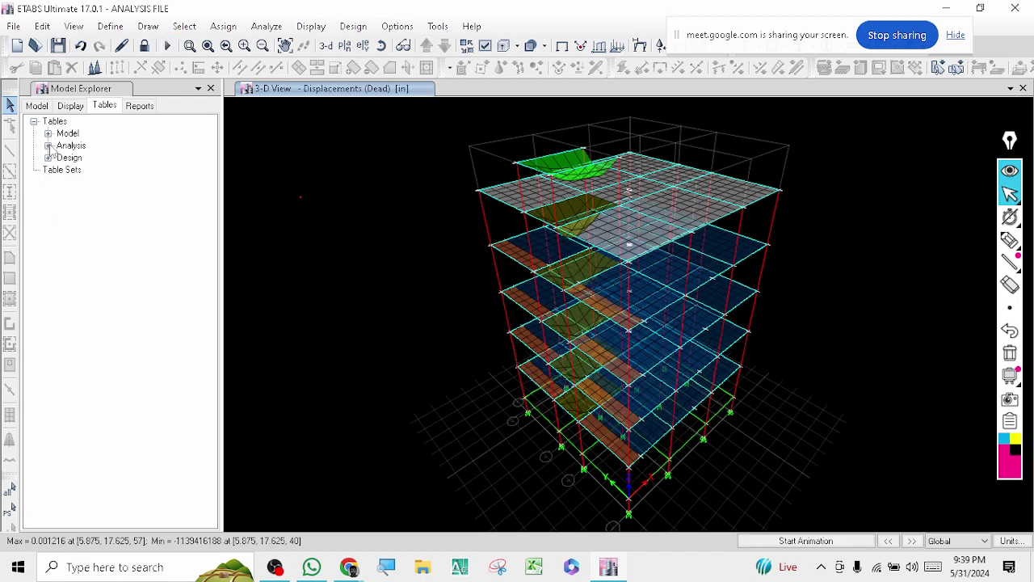
pyautogui.click(100, 107)
pyautogui.click(48, 146)
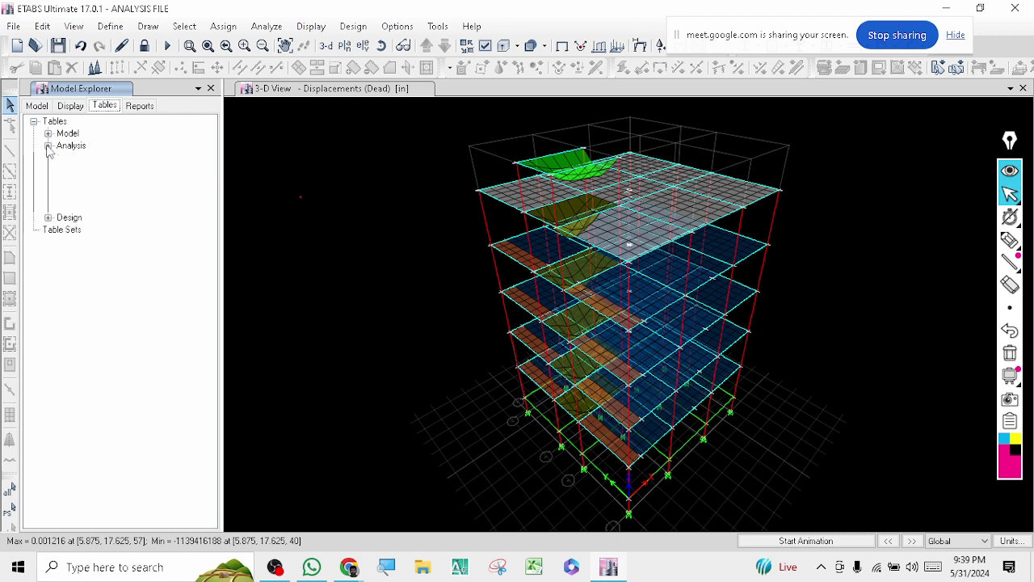
pyautogui.click(63, 206)
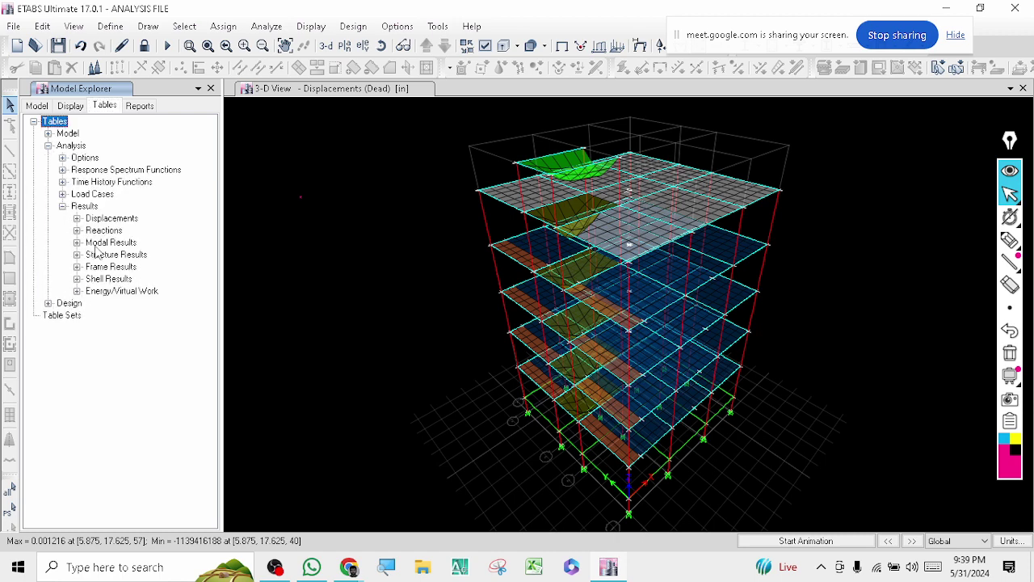
# Step: Sketch a handwritten fraction compared with 1.2 beside the 3-D model, and clear the annotations
pyautogui.click(1010, 240)
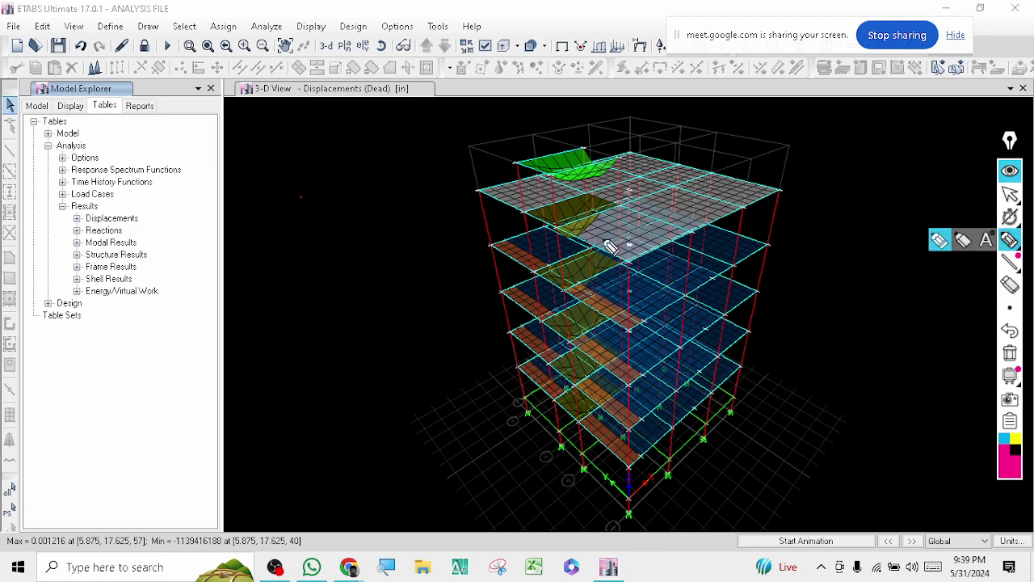
pyautogui.moveTo(307, 224)
pyautogui.mouseDown()
pyautogui.moveTo(298, 214)
pyautogui.moveTo(328, 240)
pyautogui.moveTo(301, 249)
pyautogui.moveTo(342, 258)
pyautogui.mouseUp()
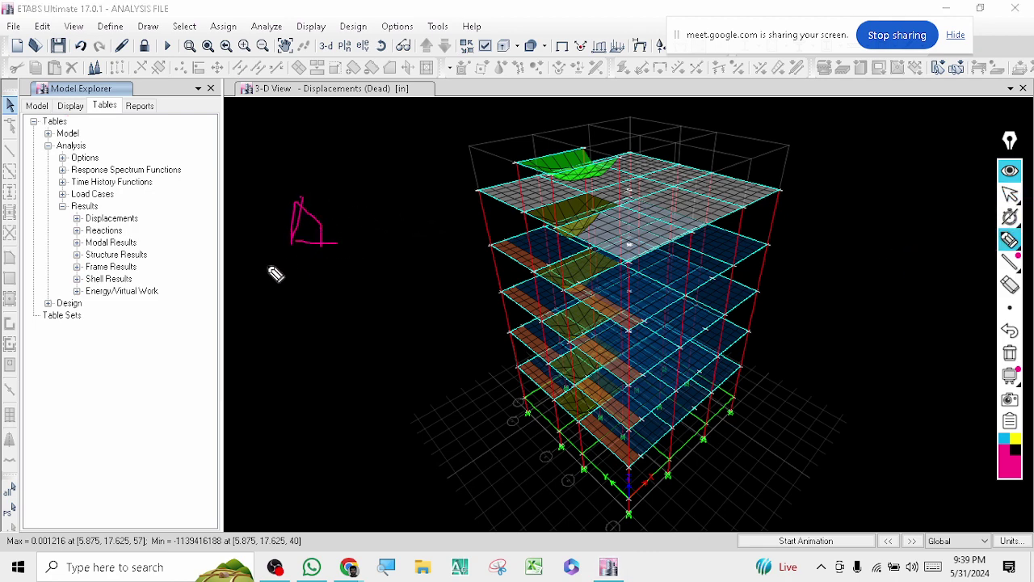
pyautogui.moveTo(268, 265); pyautogui.dragTo(368, 270)
pyautogui.moveTo(274, 297)
pyautogui.mouseDown()
pyautogui.moveTo(299, 370)
pyautogui.moveTo(269, 373)
pyautogui.moveTo(313, 370)
pyautogui.mouseUp()
pyautogui.moveTo(324, 354); pyautogui.dragTo(355, 368)
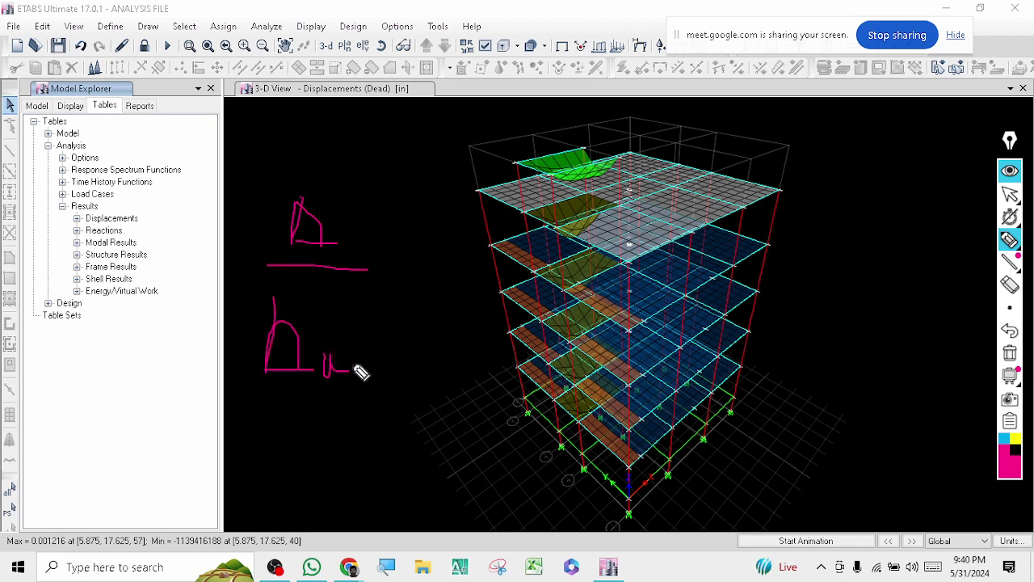
pyautogui.moveTo(364, 208)
pyautogui.mouseDown()
pyautogui.moveTo(415, 253)
pyautogui.moveTo(372, 336)
pyautogui.mouseUp()
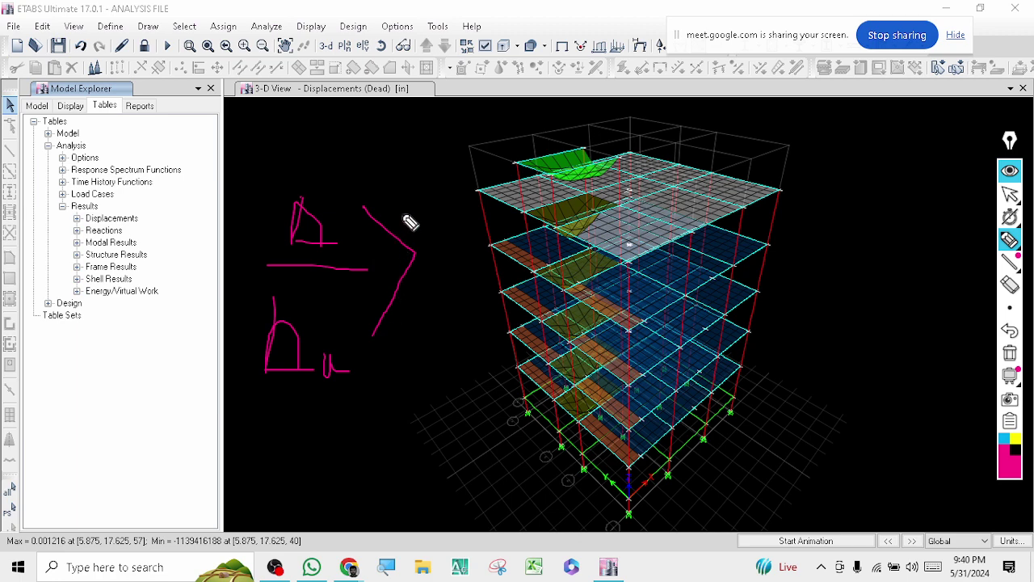
pyautogui.moveTo(406, 212); pyautogui.dragTo(427, 281)
pyautogui.click(428, 251)
pyautogui.moveTo(434, 223); pyautogui.dragTo(468, 259)
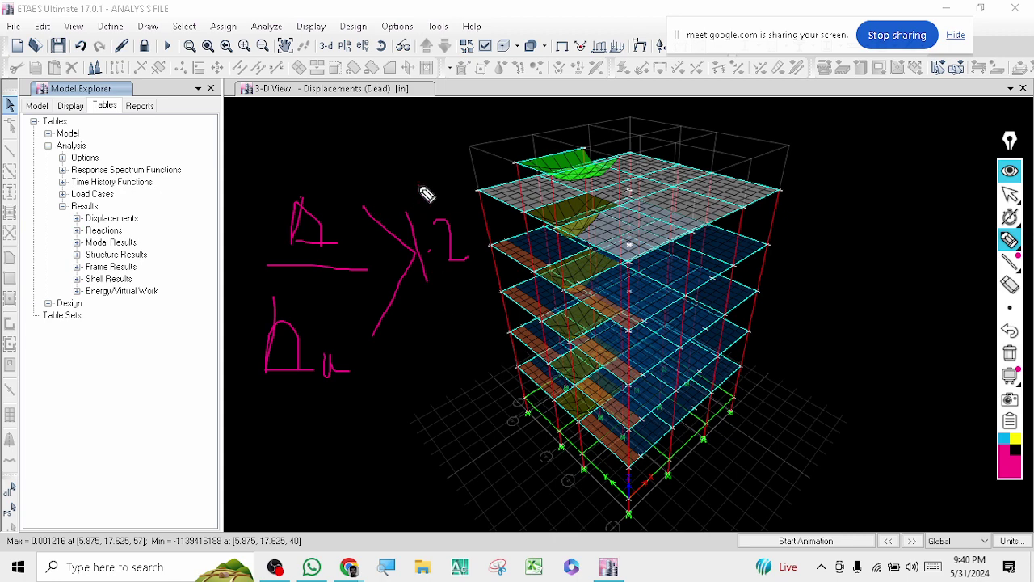
pyautogui.moveTo(426, 194)
pyautogui.mouseDown()
pyautogui.moveTo(369, 254)
pyautogui.moveTo(505, 392)
pyautogui.mouseUp()
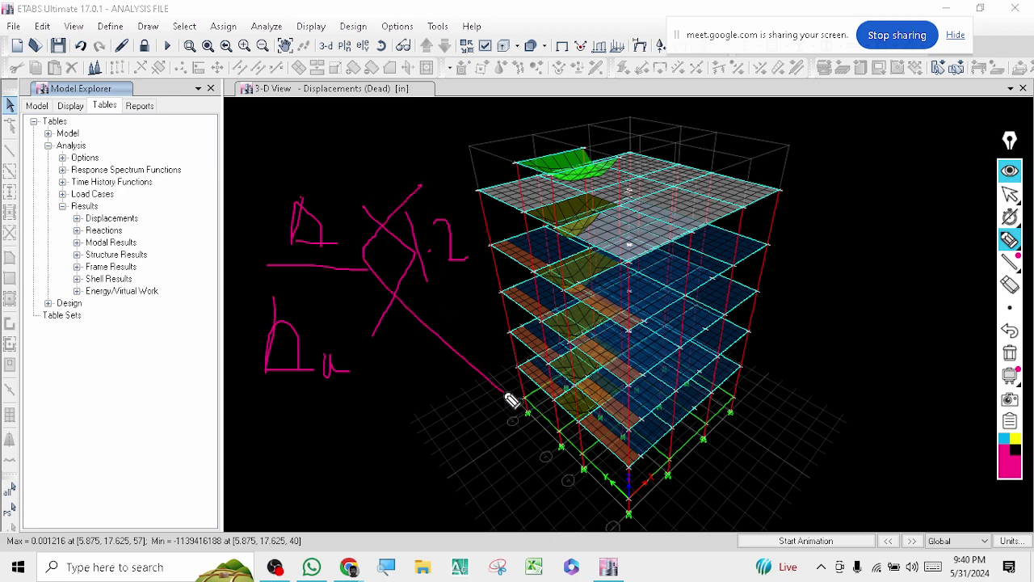
pyautogui.click(1012, 193)
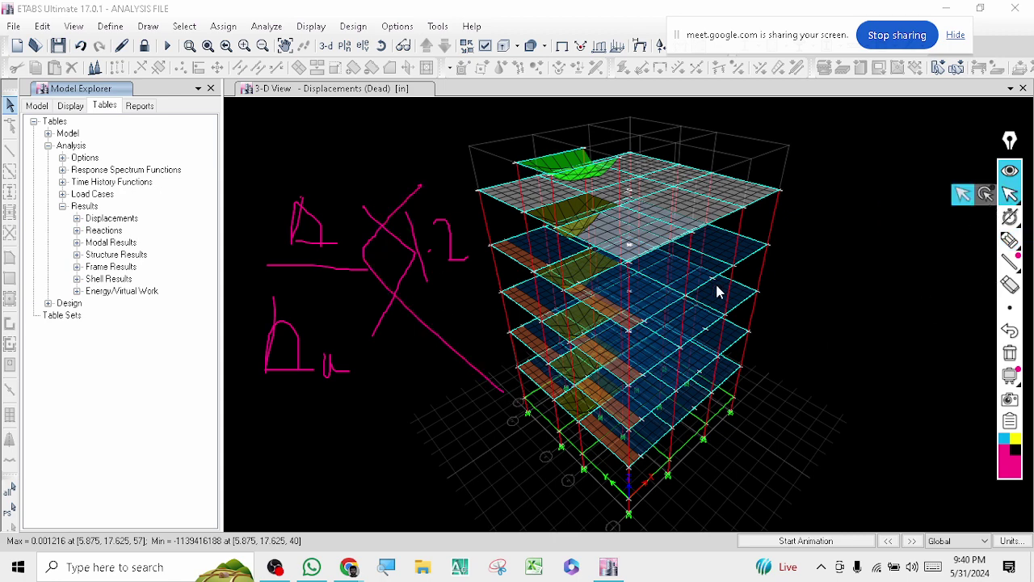
pyautogui.click(1009, 354)
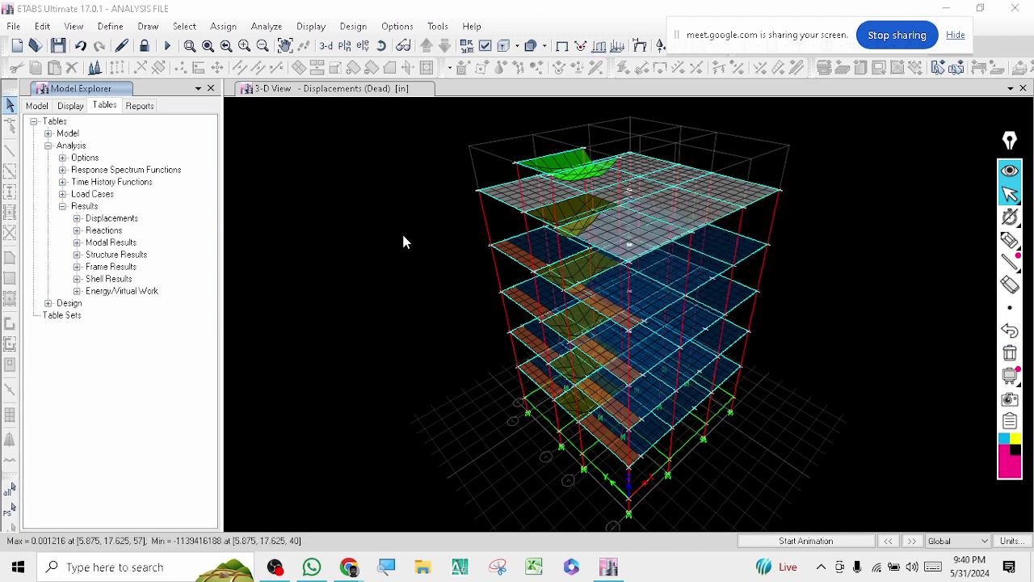
# Step: Open the Story Max/Avg Displacements results table and filter its load case to EQX+ 1
pyautogui.click(78, 219)
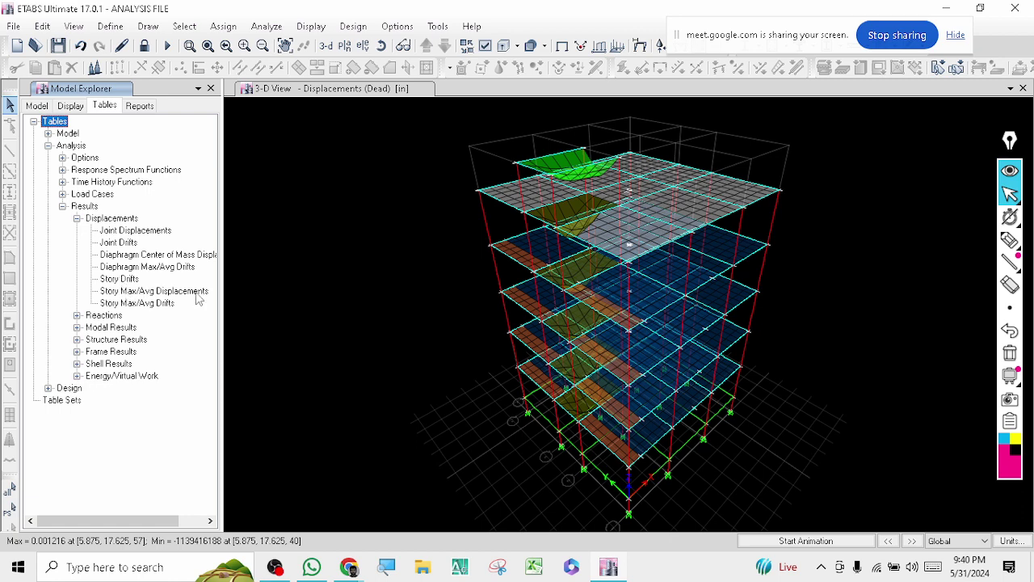
pyautogui.click(106, 292)
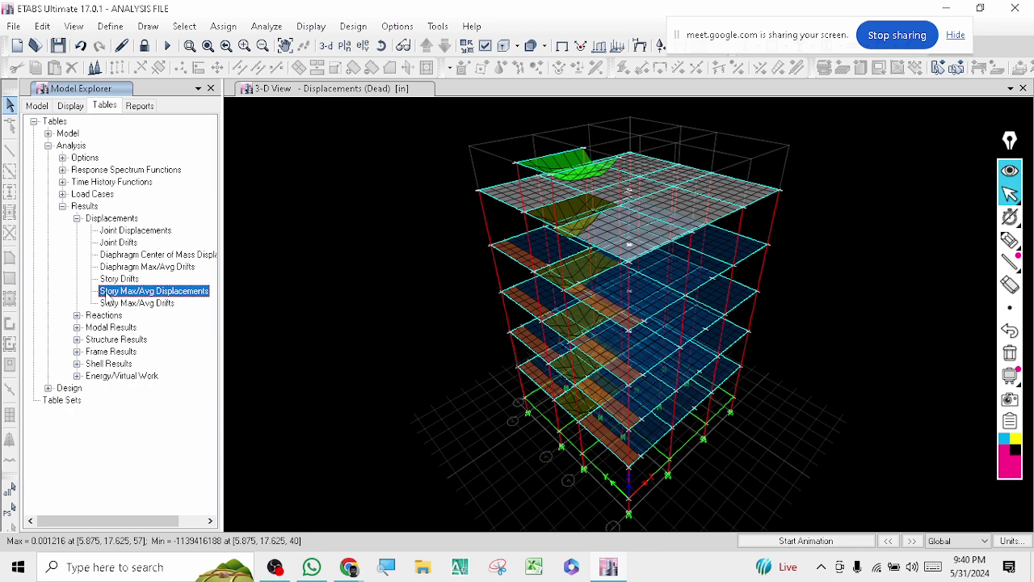
pyautogui.doubleClick(164, 292)
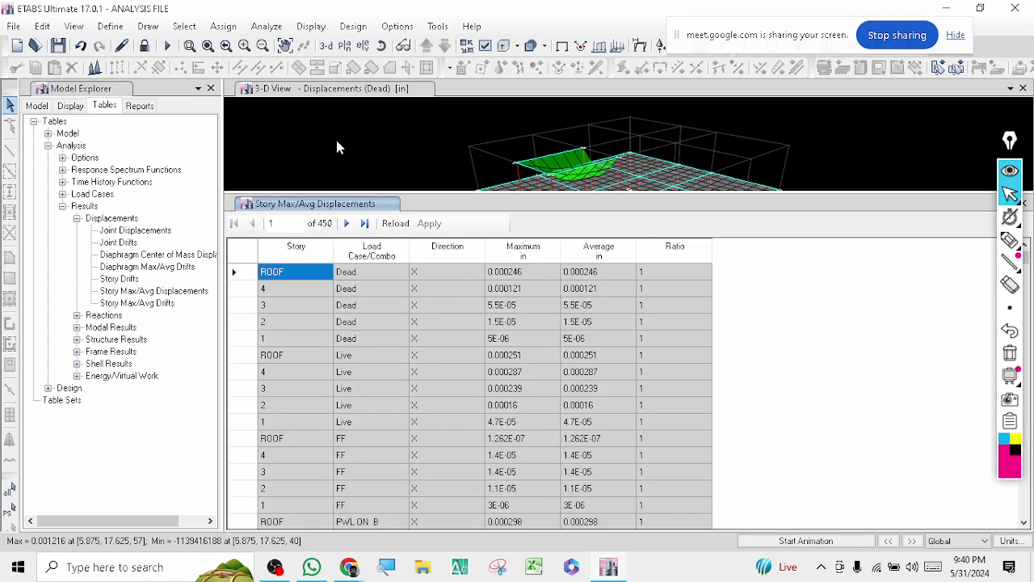
pyautogui.rightClick(371, 252)
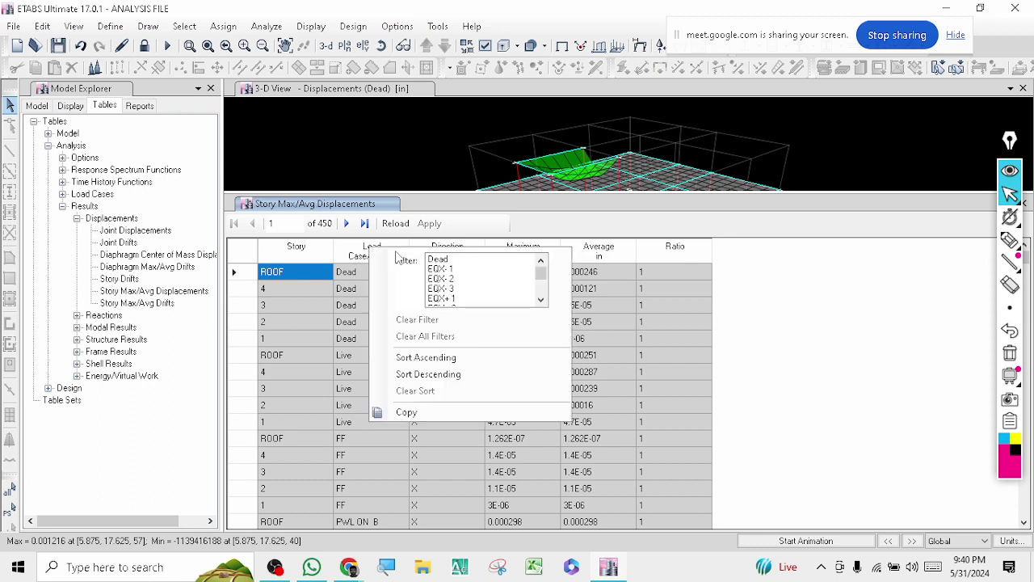
pyautogui.click(452, 298)
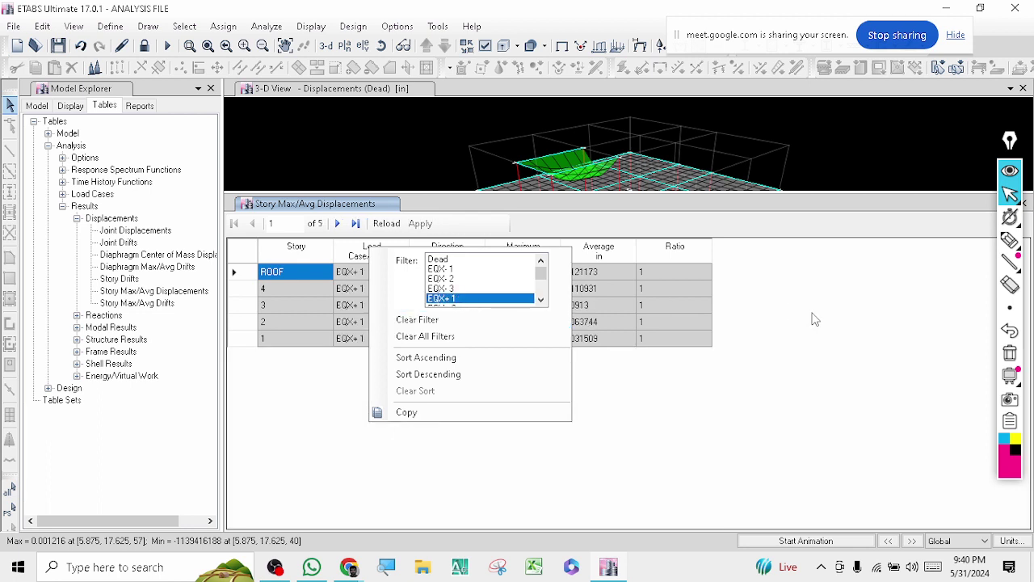
pyautogui.click(780, 367)
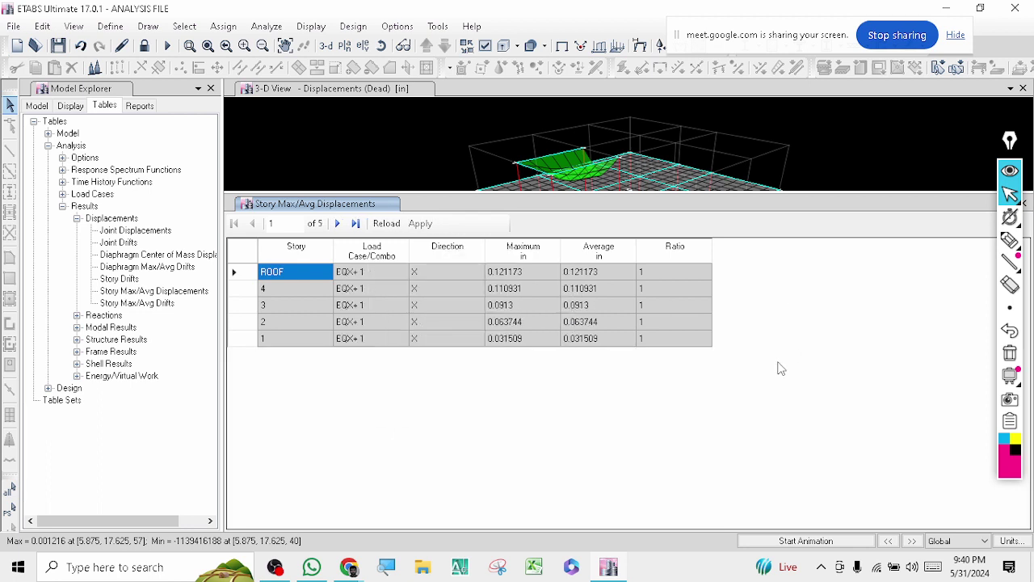
# Step: Examine the roof's maximum and average displacements and the displacement ratio of every story for EQX+ 1
pyautogui.click(526, 271)
pyautogui.click(599, 271)
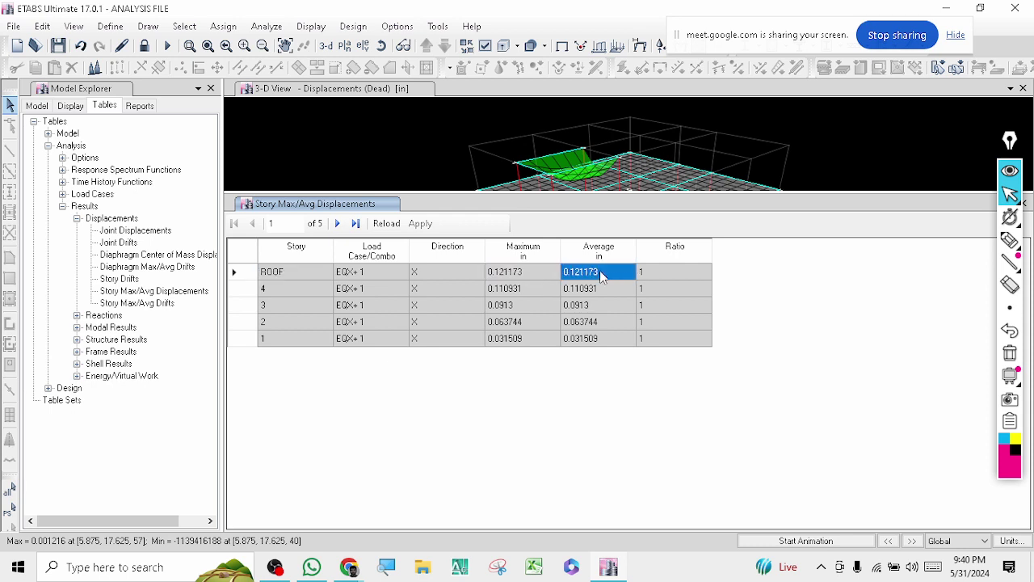
pyautogui.click(674, 275)
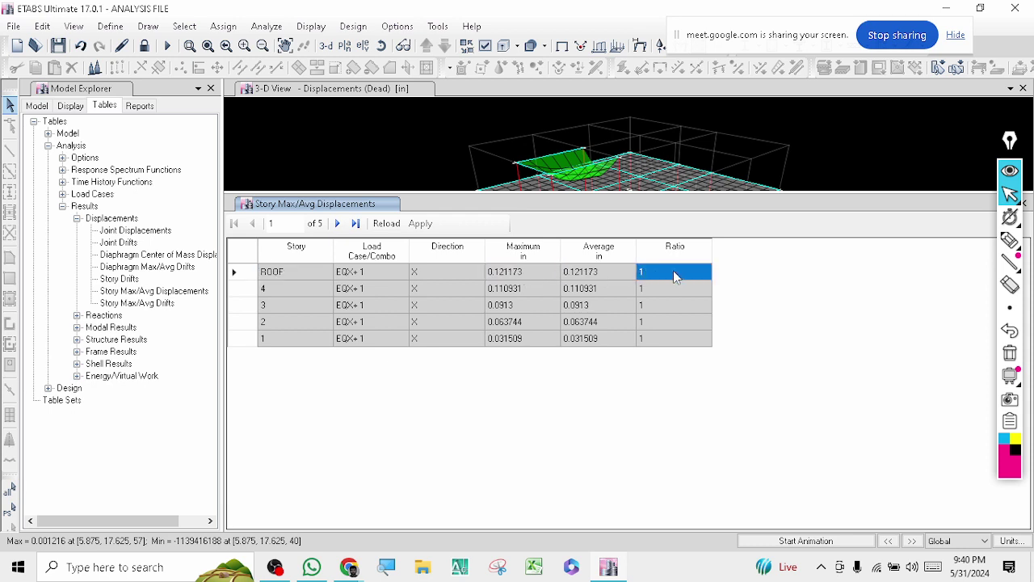
pyautogui.click(664, 289)
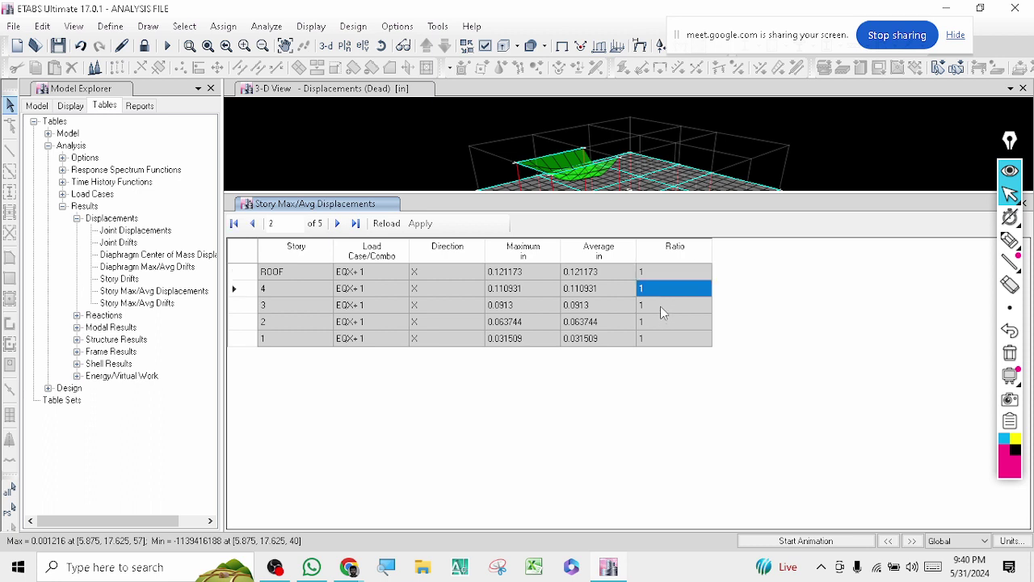
pyautogui.click(660, 306)
pyautogui.click(660, 322)
pyautogui.click(659, 339)
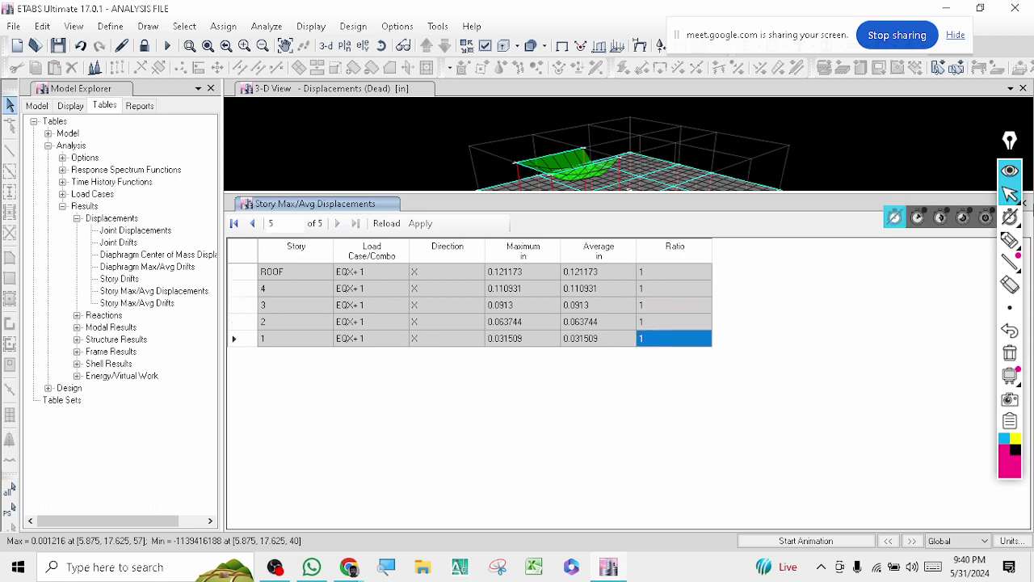
# Step: Mark the Maximum, Average and Ratio columns, handwrite a comparison with the 1.2 limit beside them, and clear the annotations
pyautogui.click(1012, 241)
pyautogui.moveTo(781, 260)
pyautogui.mouseDown()
pyautogui.moveTo(687, 224)
pyautogui.moveTo(639, 272)
pyautogui.moveTo(639, 339)
pyautogui.moveTo(761, 358)
pyautogui.moveTo(769, 235)
pyautogui.mouseUp()
pyautogui.moveTo(491, 239)
pyautogui.mouseDown()
pyautogui.moveTo(554, 231)
pyautogui.moveTo(576, 214)
pyautogui.moveTo(647, 231)
pyautogui.moveTo(679, 258)
pyautogui.moveTo(721, 221)
pyautogui.mouseUp()
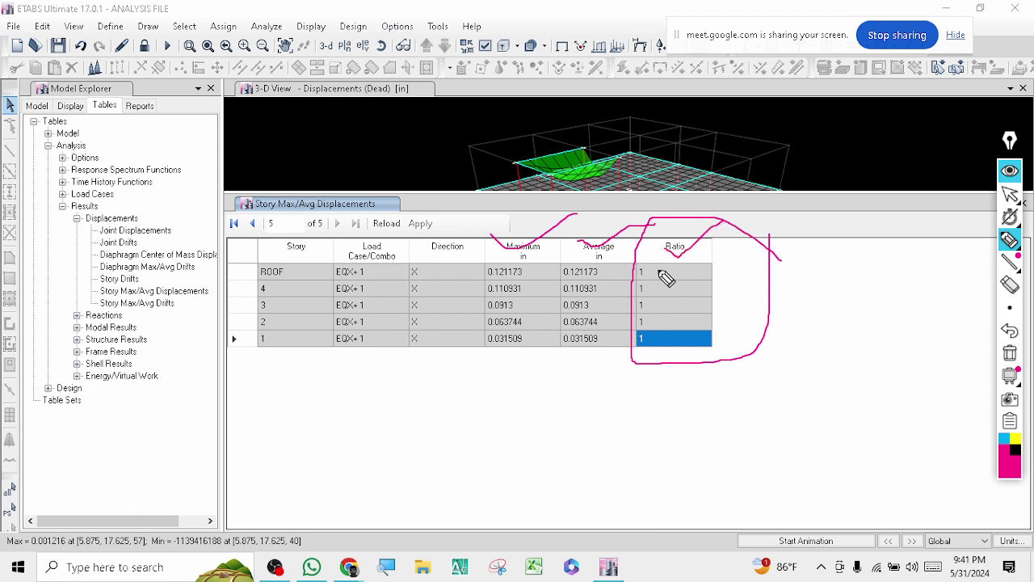
pyautogui.moveTo(835, 264)
pyautogui.mouseDown()
pyautogui.moveTo(833, 307)
pyautogui.moveTo(882, 301)
pyautogui.mouseUp()
pyautogui.moveTo(815, 247)
pyautogui.mouseDown()
pyautogui.moveTo(786, 306)
pyautogui.moveTo(831, 336)
pyautogui.mouseUp()
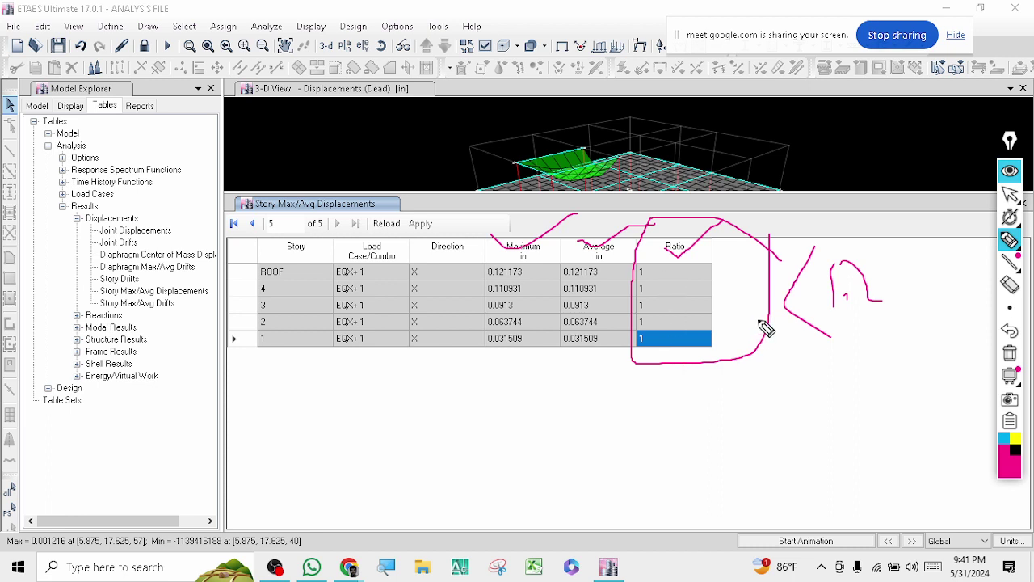
pyautogui.moveTo(779, 243)
pyautogui.mouseDown()
pyautogui.moveTo(800, 365)
pyautogui.moveTo(784, 373)
pyautogui.mouseUp()
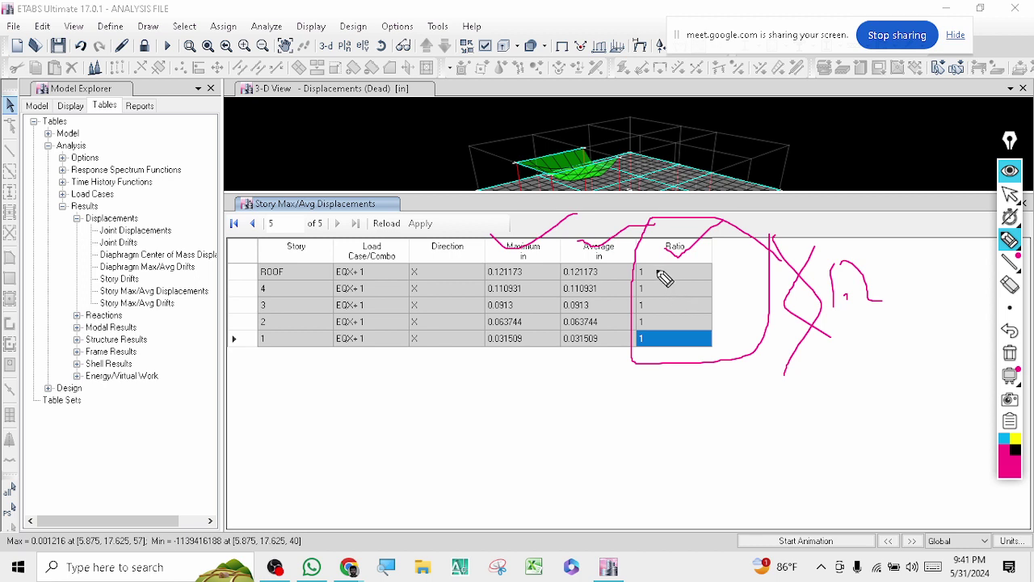
pyautogui.moveTo(663, 266)
pyautogui.mouseDown()
pyautogui.moveTo(672, 260)
pyautogui.moveTo(675, 279)
pyautogui.mouseUp()
pyautogui.click(1009, 354)
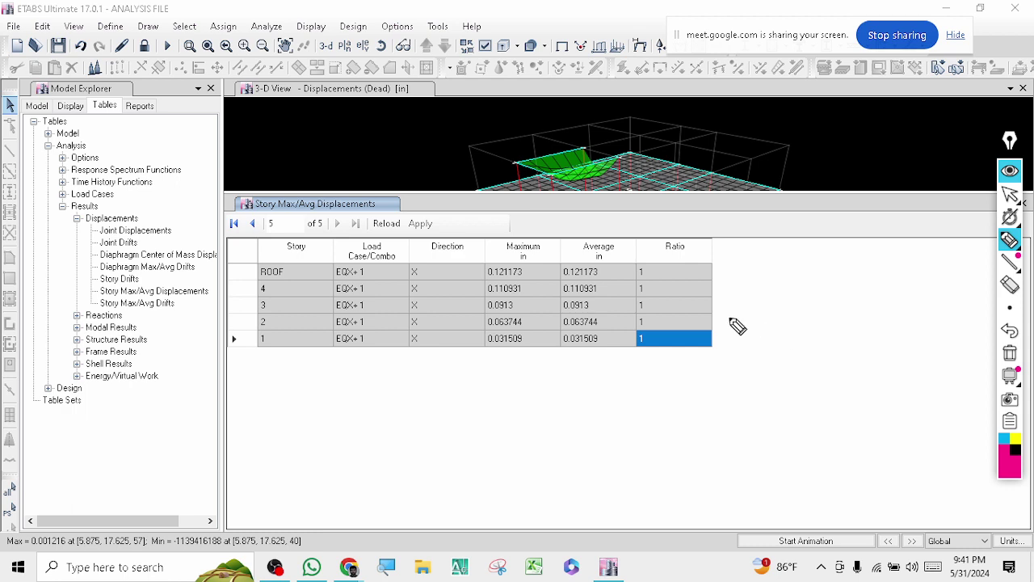
# Step: Handwrite only the value 1.2 beside the displacement table, clear it, and return to the normal pointer
pyautogui.moveTo(854, 287); pyautogui.dragTo(854, 323)
pyautogui.click(875, 302)
pyautogui.moveTo(879, 270)
pyautogui.mouseDown()
pyautogui.moveTo(891, 293)
pyautogui.moveTo(924, 282)
pyautogui.mouseUp()
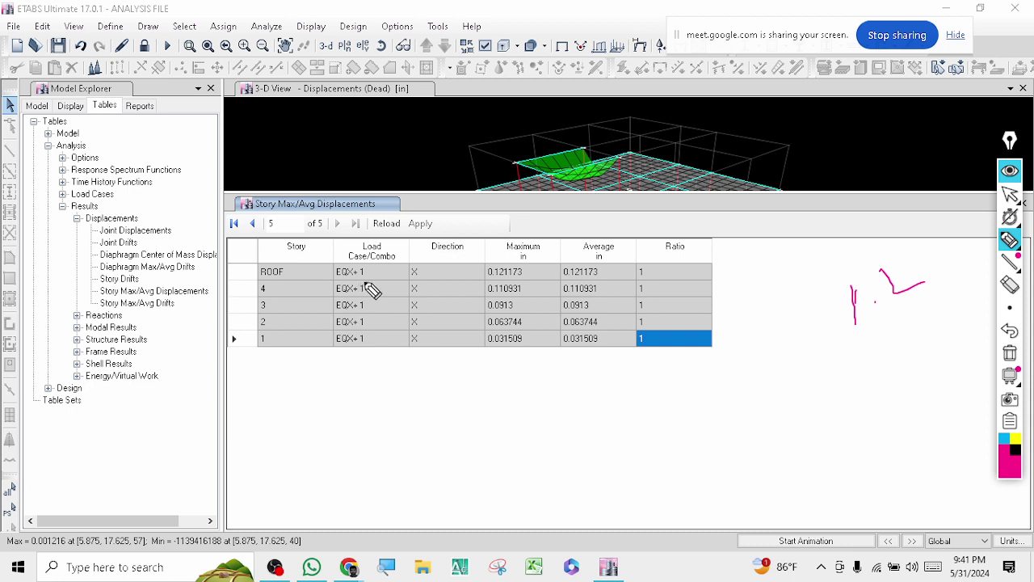
pyautogui.click(1008, 196)
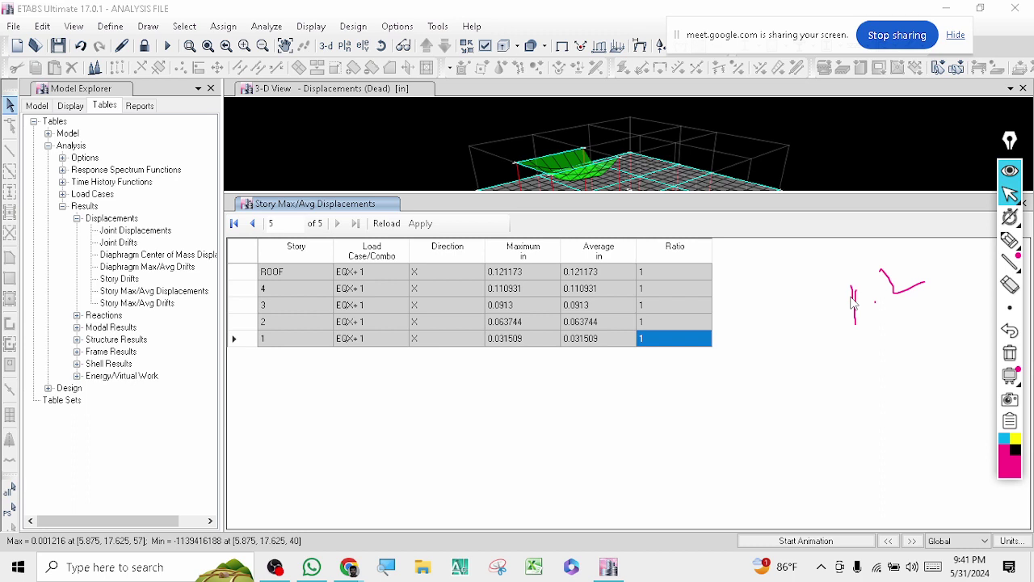
pyautogui.click(1009, 353)
pyautogui.click(1010, 196)
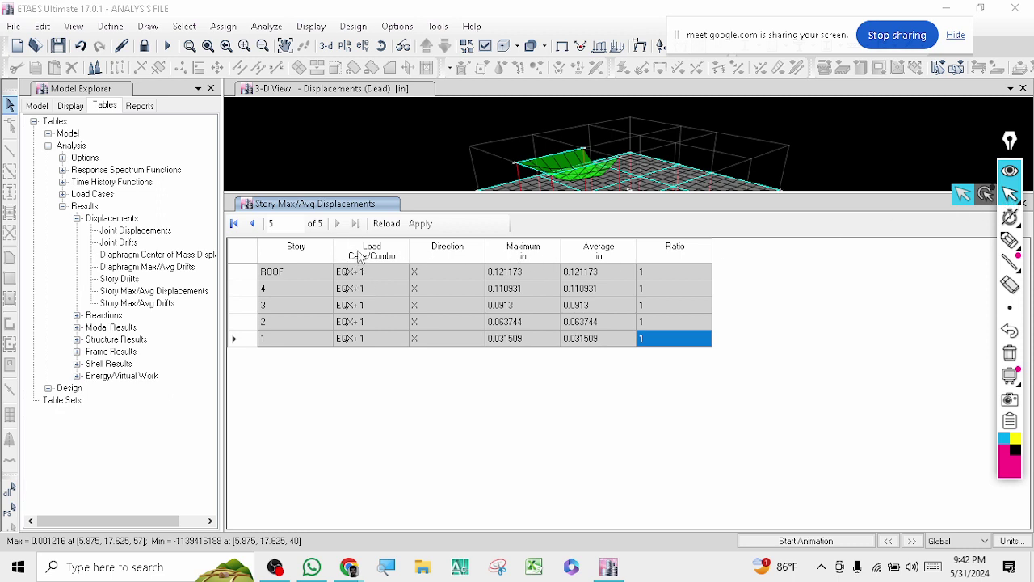
# Step: Filter the displacement table by load case EQX+ 2 and by EQX+ 3 to check the story ratios
pyautogui.rightClick(360, 255)
pyautogui.scroll(-1, 464, 291)
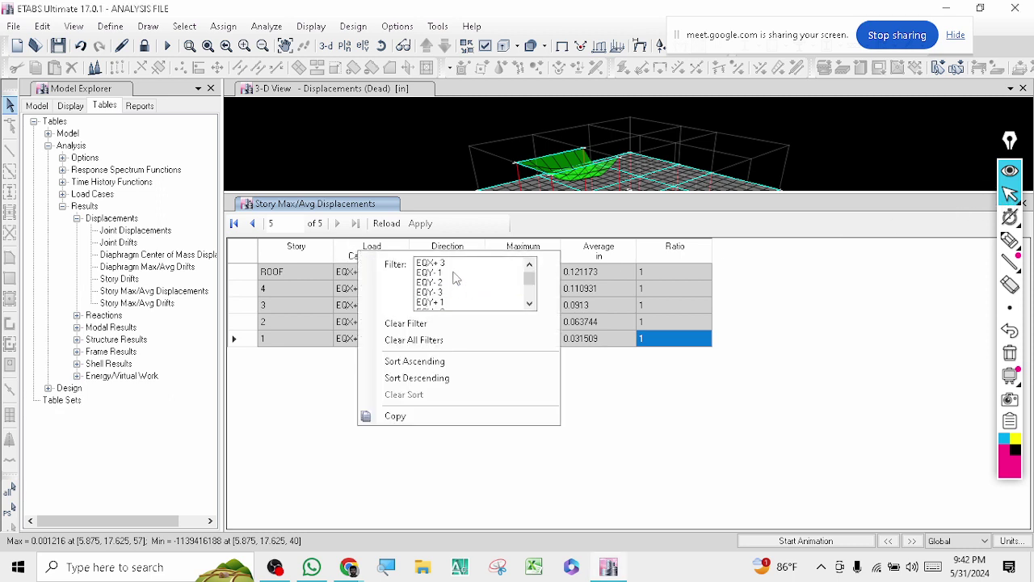
pyautogui.scroll(1, 450, 292)
pyautogui.scroll(-1, 455, 288)
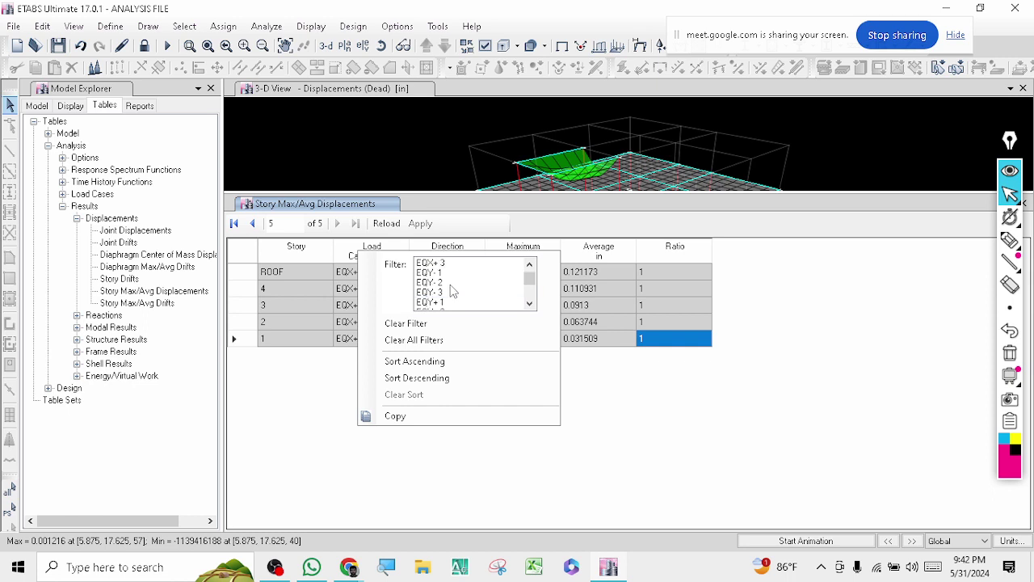
pyautogui.click(530, 267)
pyautogui.click(441, 263)
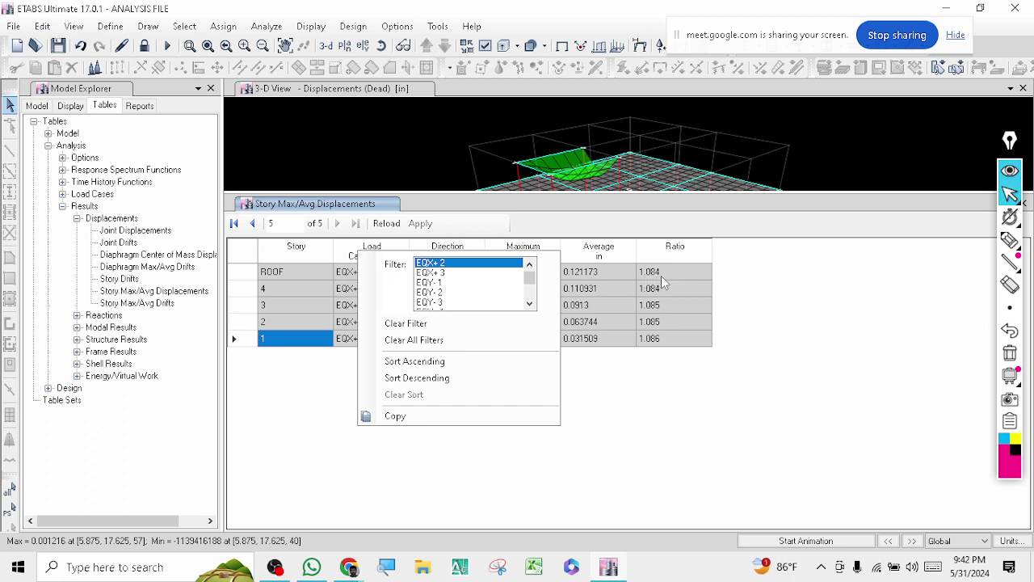
pyautogui.click(483, 273)
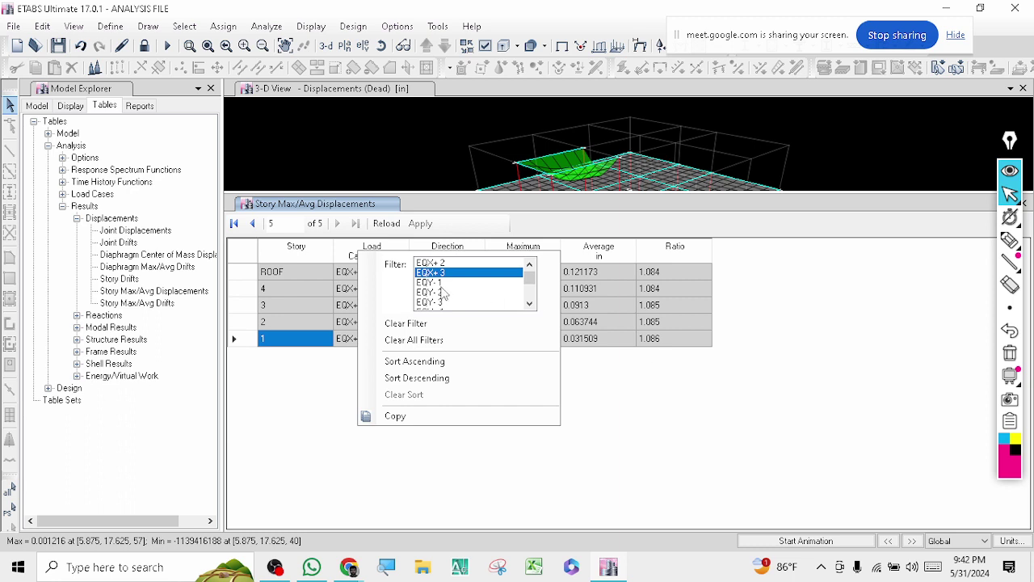
# Step: Filter the displacement table by load cases EQY+ 1, EQY+ 2 and EQY+ 3 in turn to check the story ratios
pyautogui.scroll(-2, 442, 293)
pyautogui.scroll(1, 442, 268)
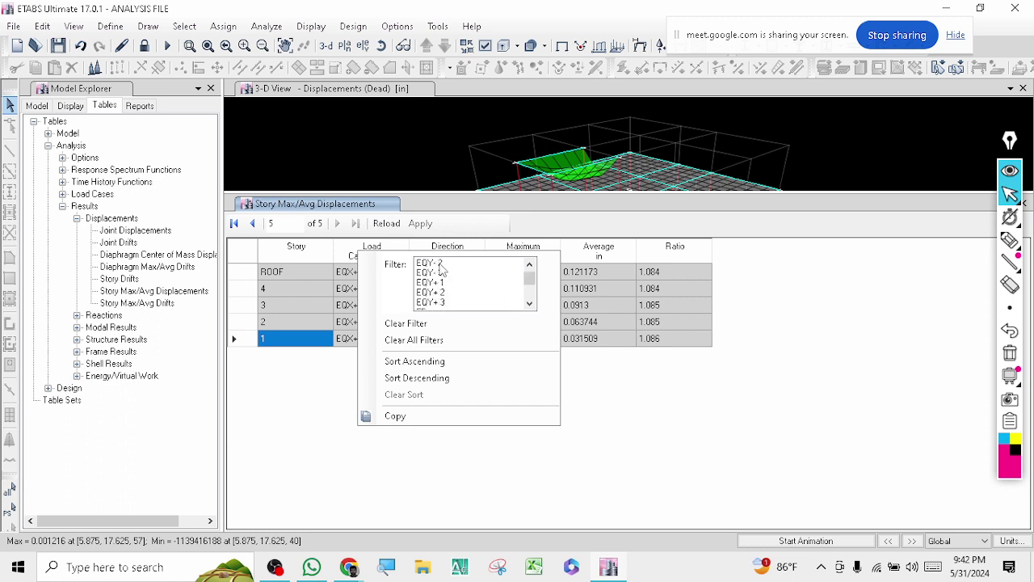
pyautogui.click(449, 282)
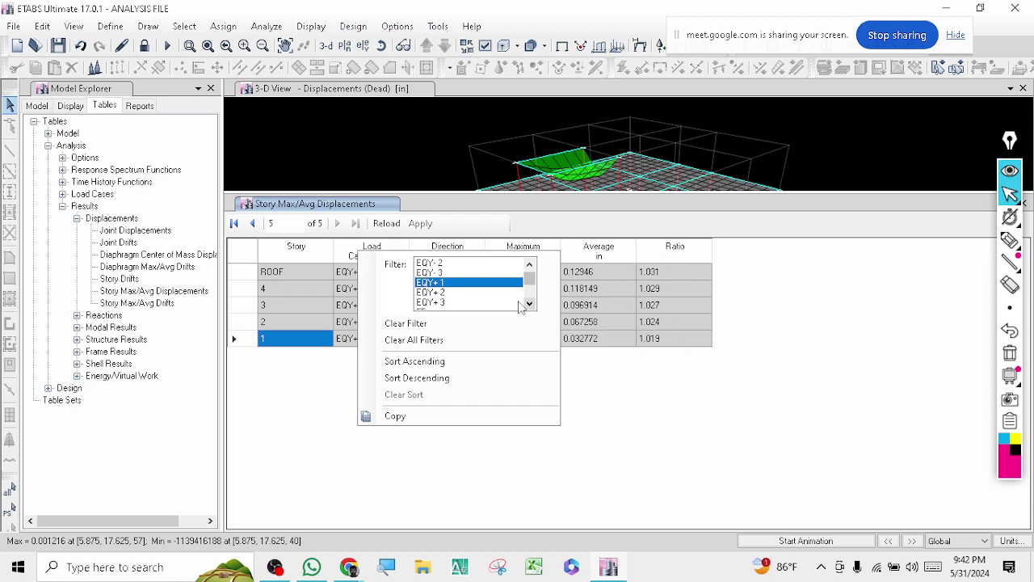
pyautogui.click(432, 295)
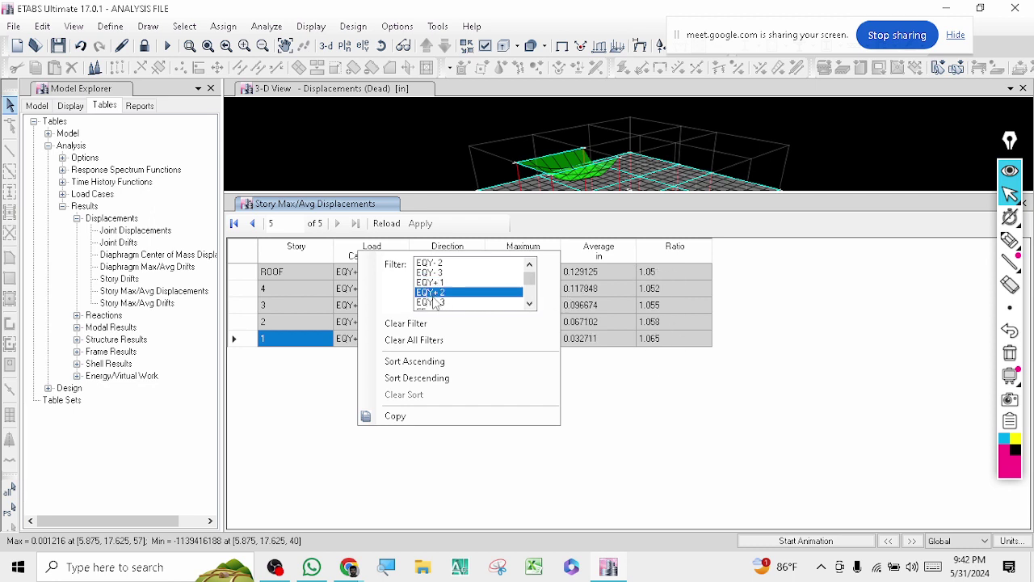
pyautogui.click(430, 302)
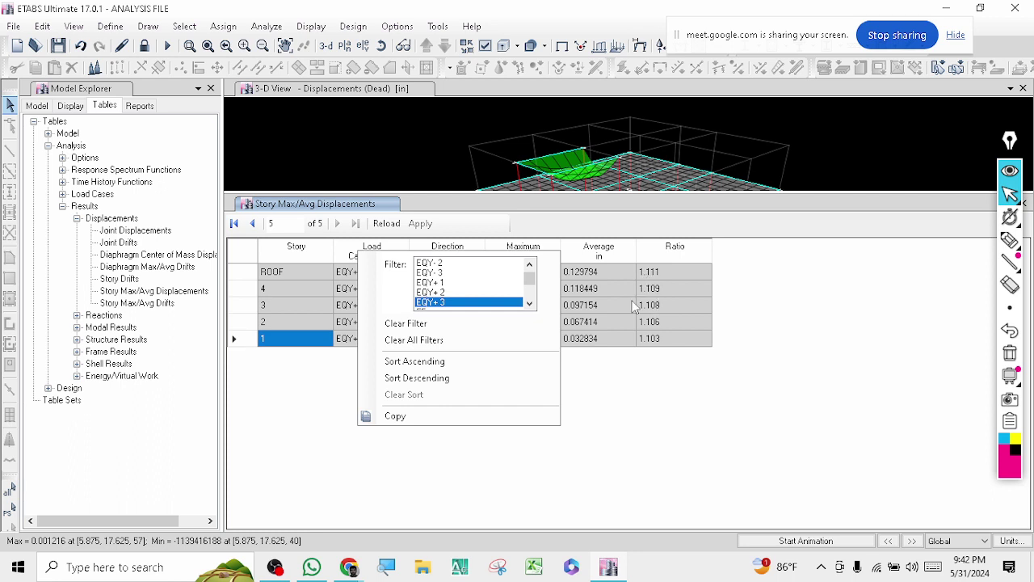
# Step: Filter the displacement table by EQX- 1, EQX- 2 and EQX- 3 in turn to compare the ratios
pyautogui.scroll(-2, 469, 289)
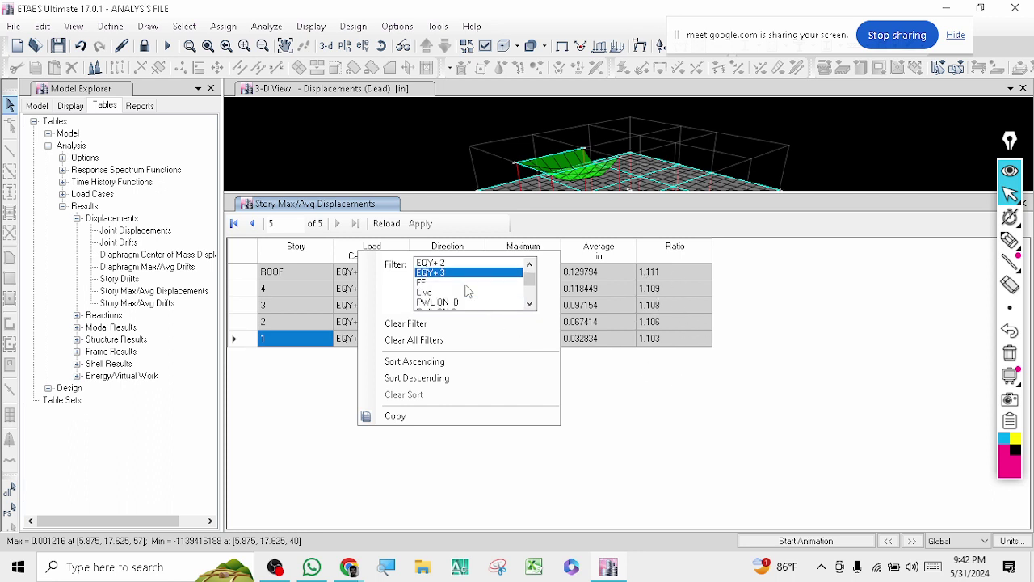
pyautogui.scroll(5, 448, 286)
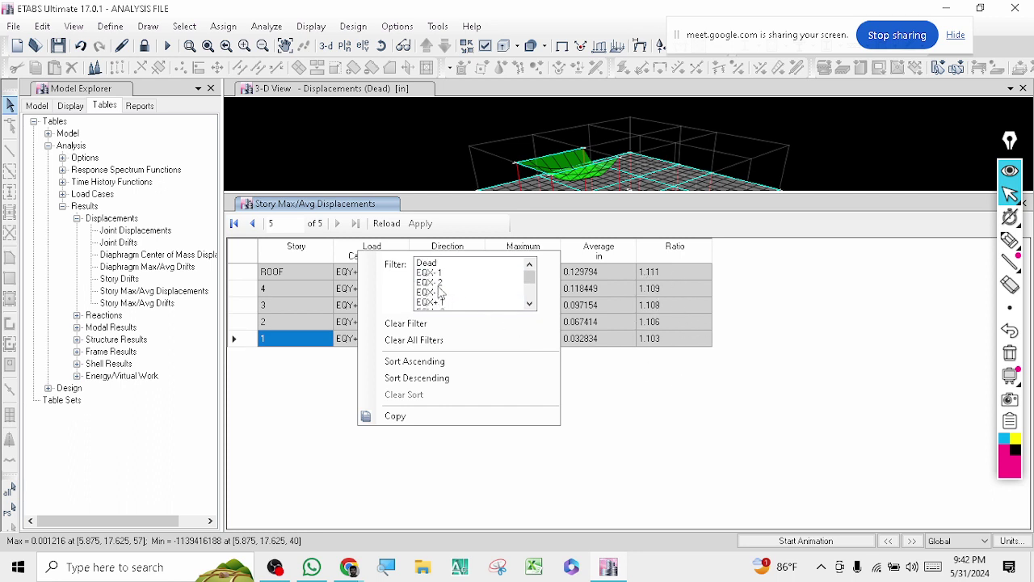
pyautogui.click(445, 273)
pyautogui.click(444, 282)
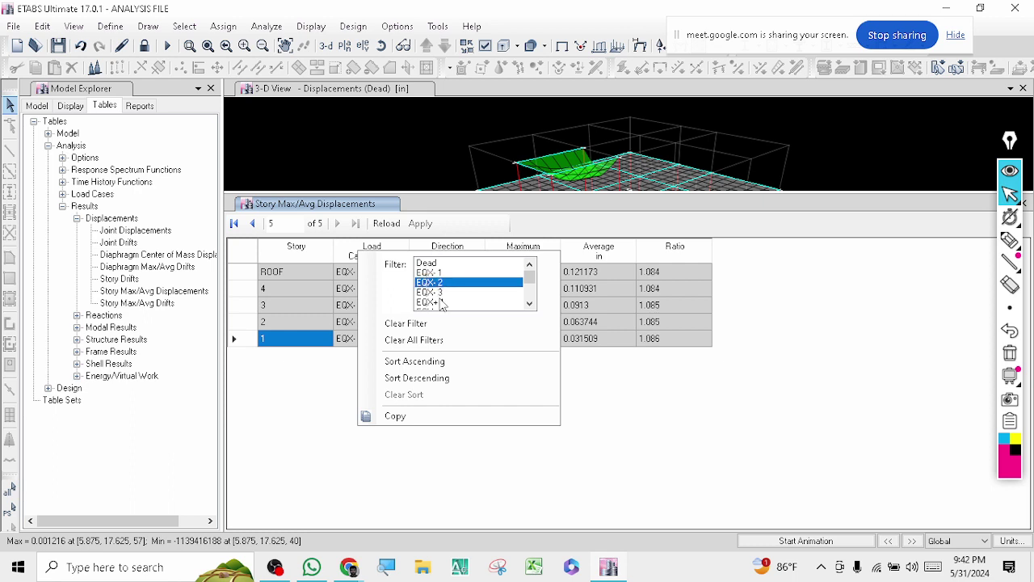
pyautogui.click(455, 292)
# Step: Check the story ratios for EQY- 1, EQY- 2 and EQY- 3 in turn, and close the displacement table
pyautogui.scroll(-2, 456, 293)
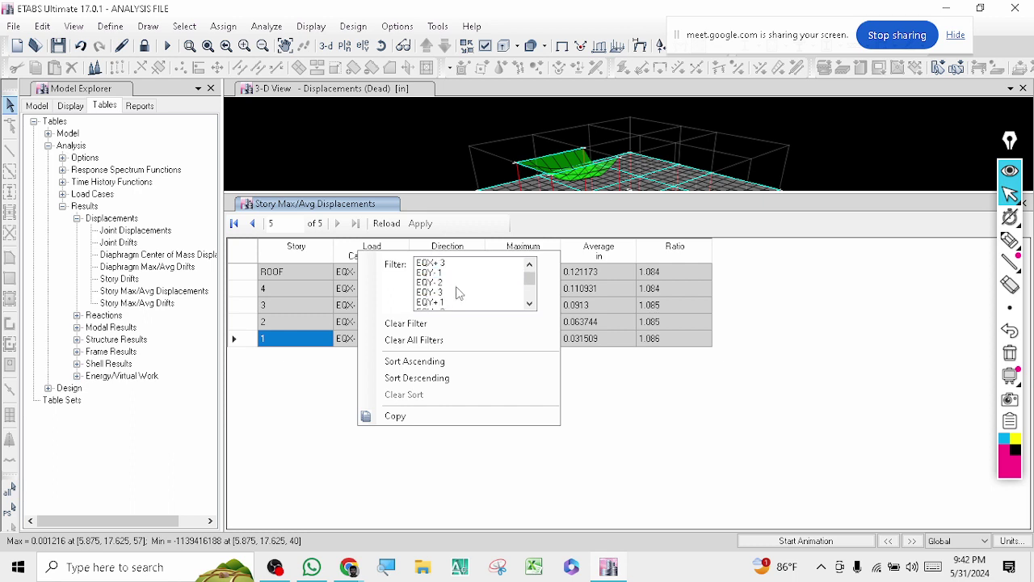
pyautogui.click(436, 273)
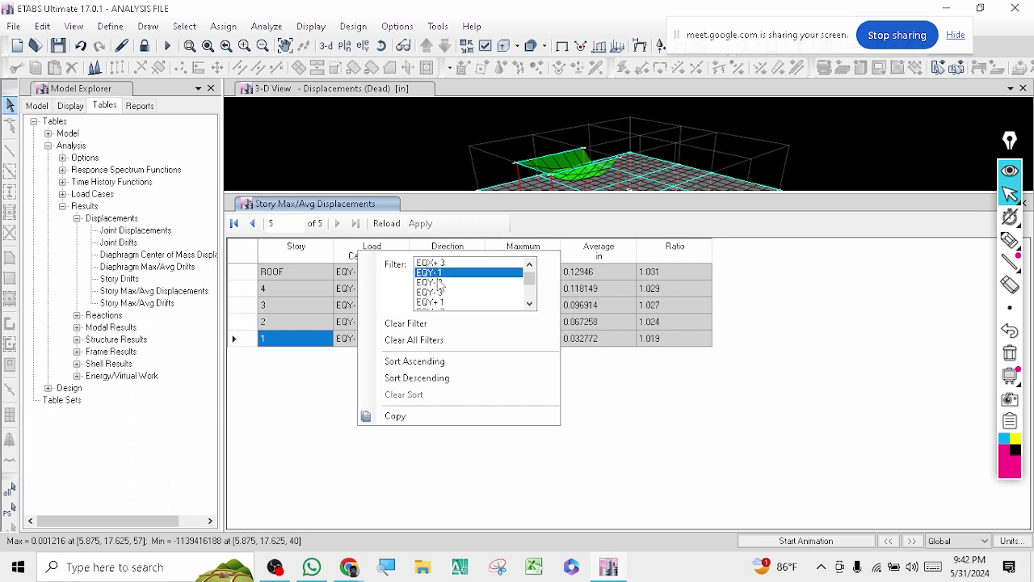
pyautogui.click(440, 283)
pyautogui.click(445, 292)
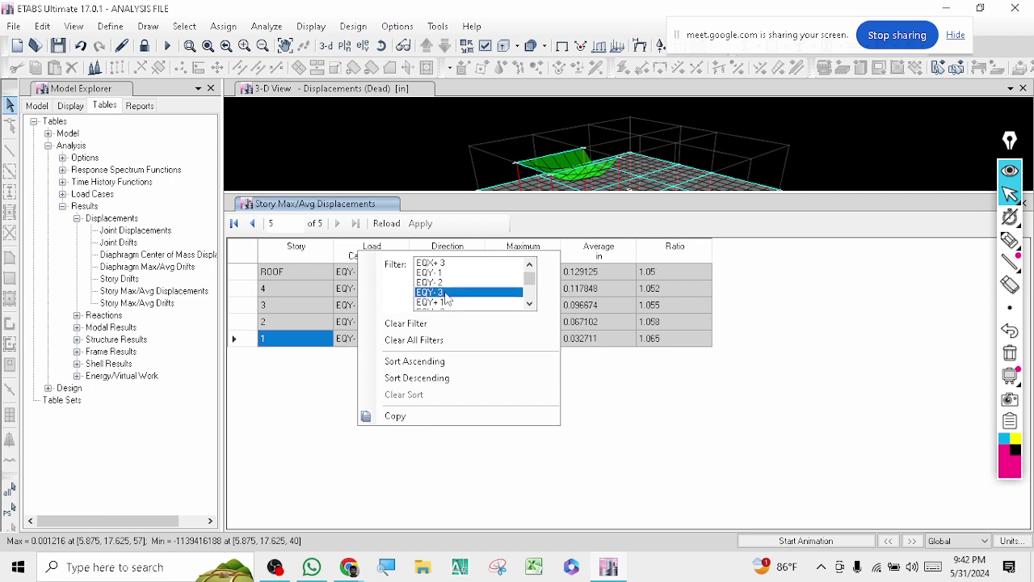
pyautogui.click(824, 364)
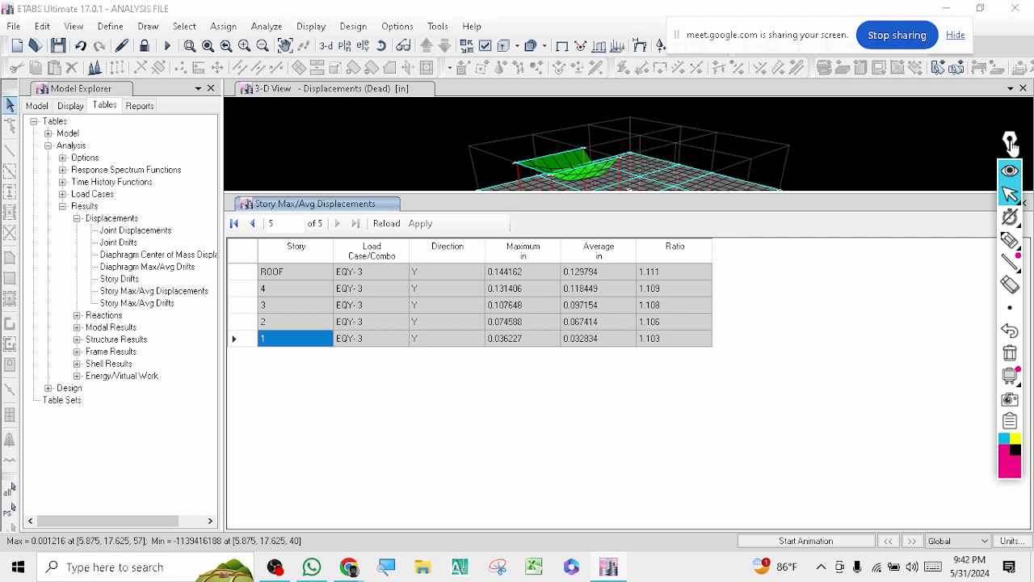
pyautogui.click(1023, 203)
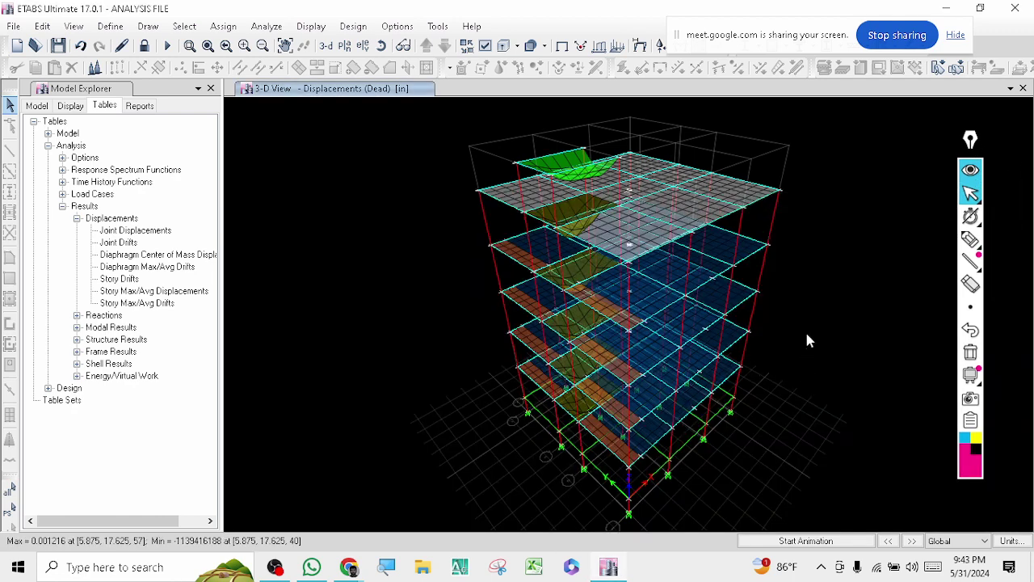
# Step: Switch to the Bangladesh National Building Code 2020 PDF in Chrome, go to section 2.7 Combinations of Loads and zoom out to 110%
pyautogui.click(970, 260)
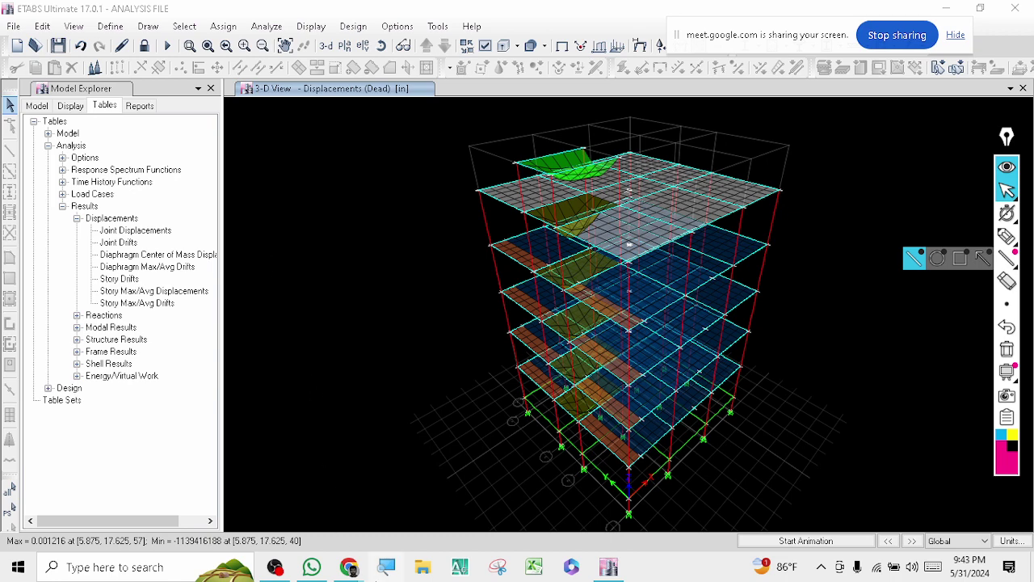
pyautogui.moveTo(349, 567)
pyautogui.click(299, 463)
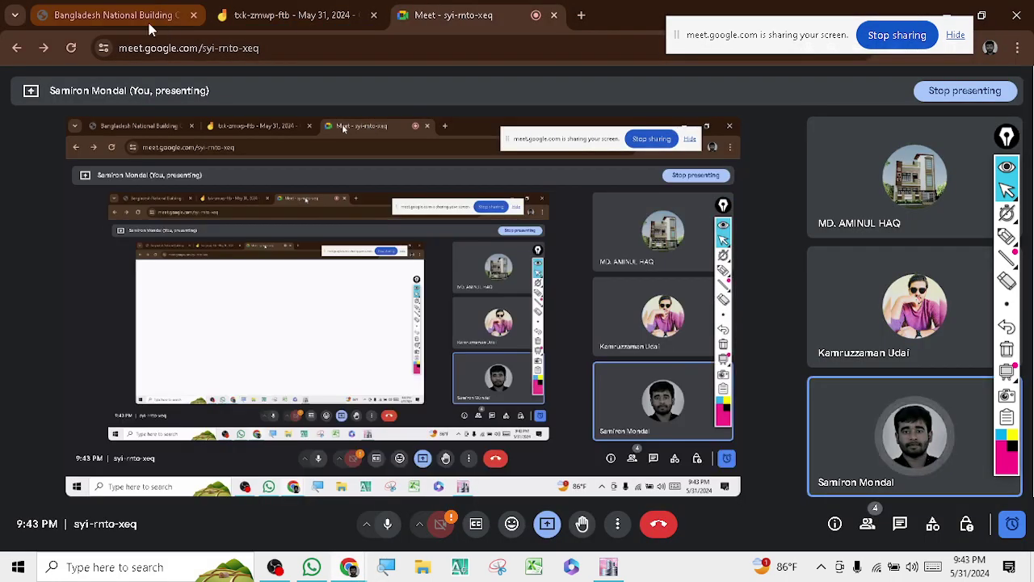
pyautogui.click(149, 29)
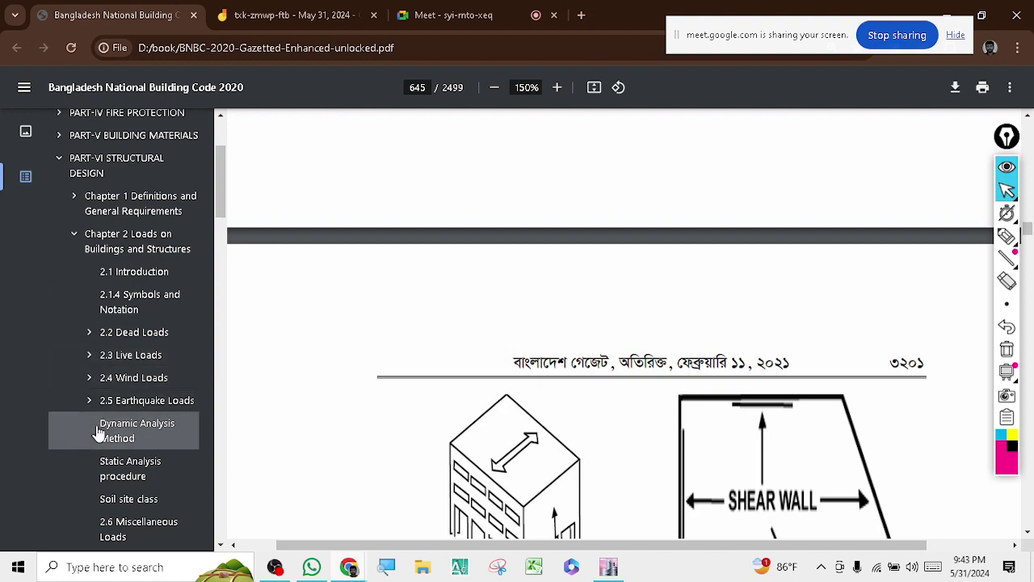
pyautogui.scroll(-3, 138, 420)
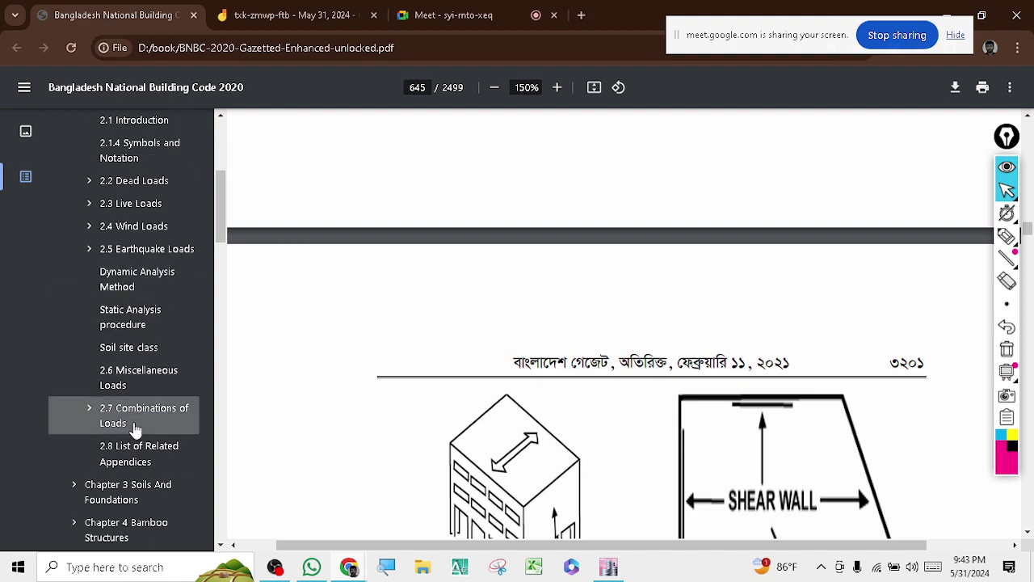
pyautogui.click(134, 422)
pyautogui.scroll(-10, 521, 389)
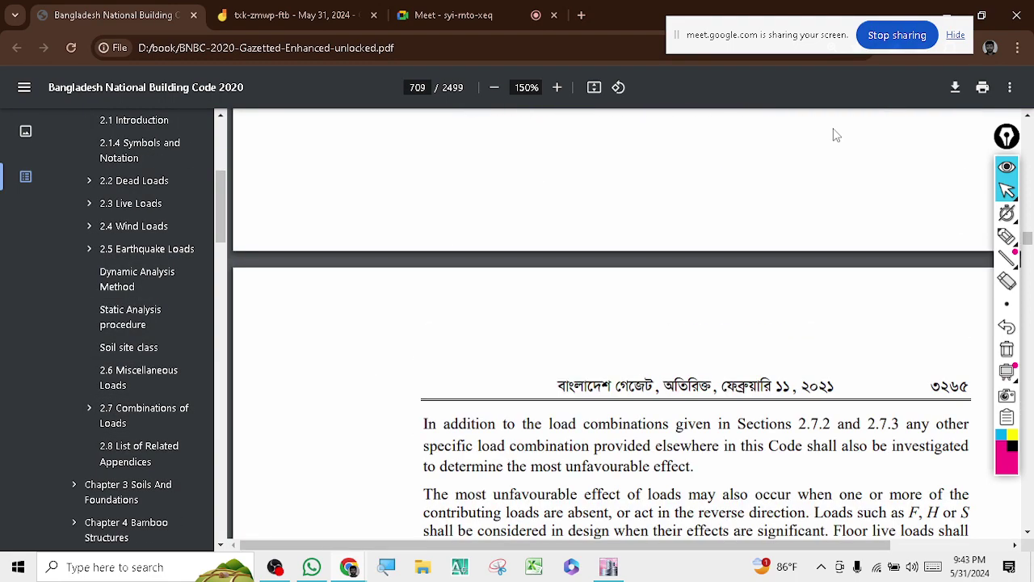
pyautogui.click(494, 88)
pyautogui.click(493, 87)
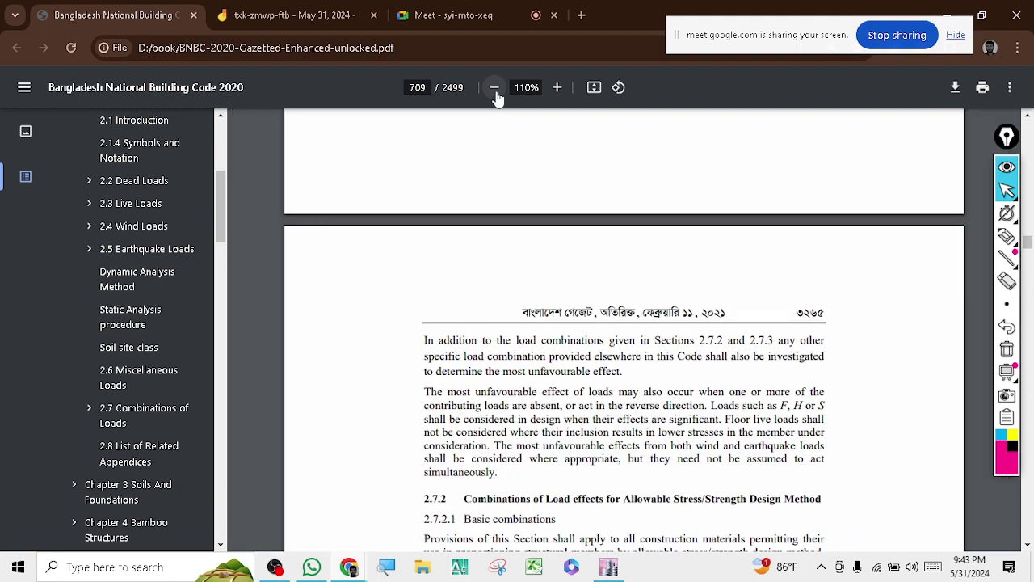
# Step: Handwrite ASD beside the allowable stress basic combinations in 2.7.2.1, circle the list, clear the annotations and return to the normal pointer
pyautogui.scroll(-5, 578, 322)
pyautogui.scroll(-5, 575, 323)
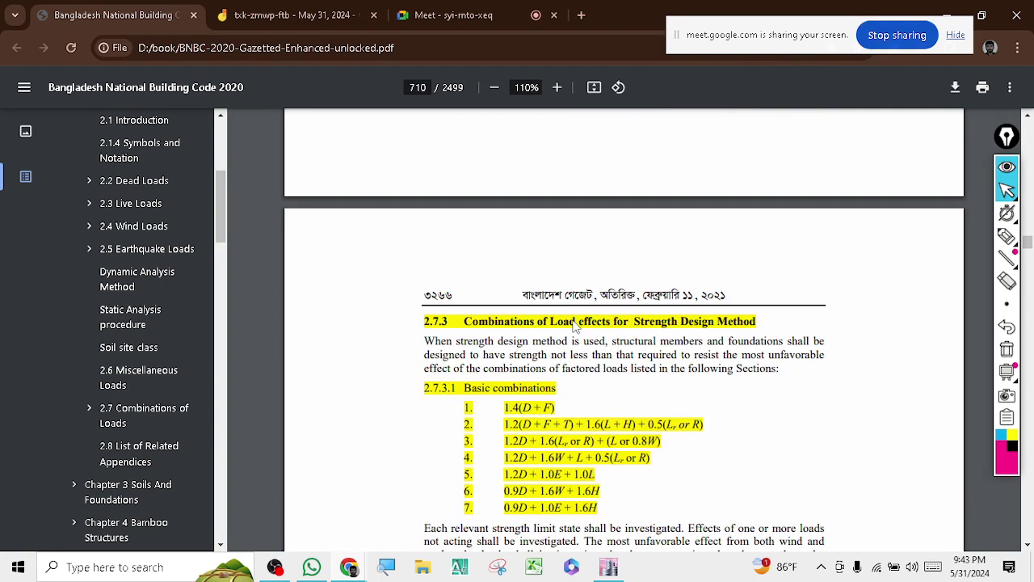
pyautogui.scroll(5, 572, 321)
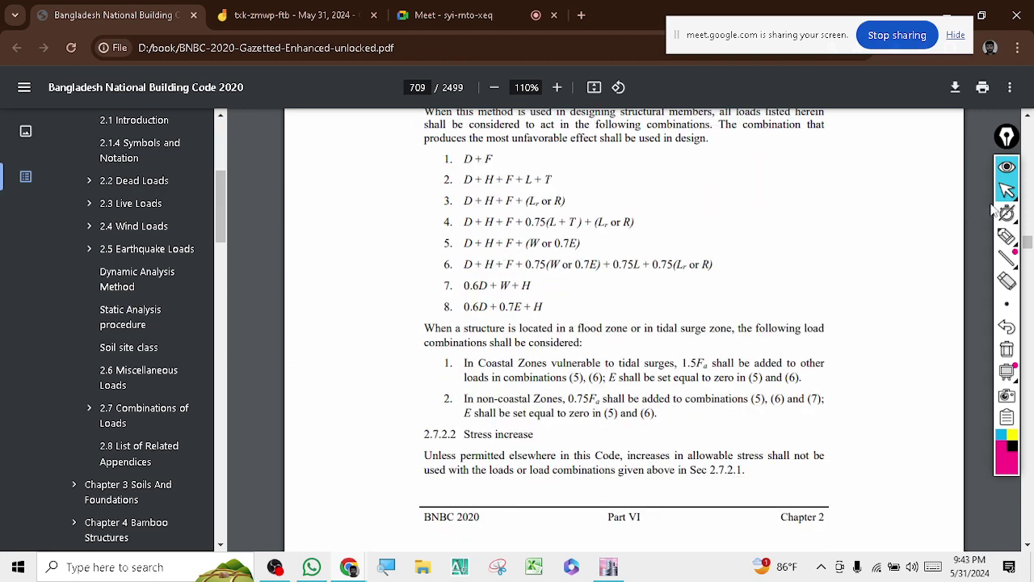
pyautogui.click(1006, 236)
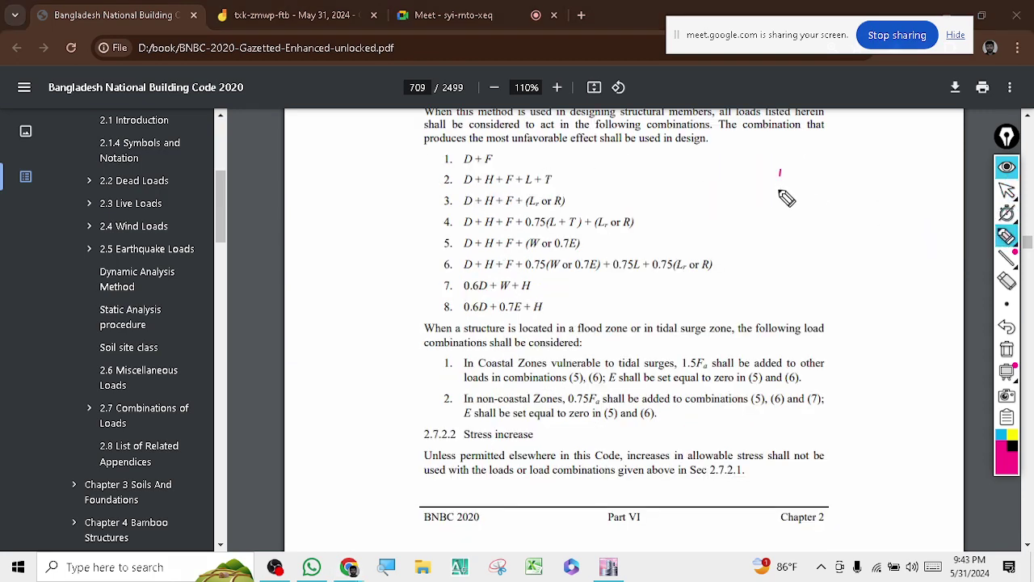
pyautogui.moveTo(786, 198)
pyautogui.mouseDown()
pyautogui.moveTo(812, 185)
pyautogui.moveTo(833, 203)
pyautogui.moveTo(853, 168)
pyautogui.moveTo(859, 187)
pyautogui.moveTo(879, 171)
pyautogui.moveTo(848, 191)
pyautogui.mouseUp()
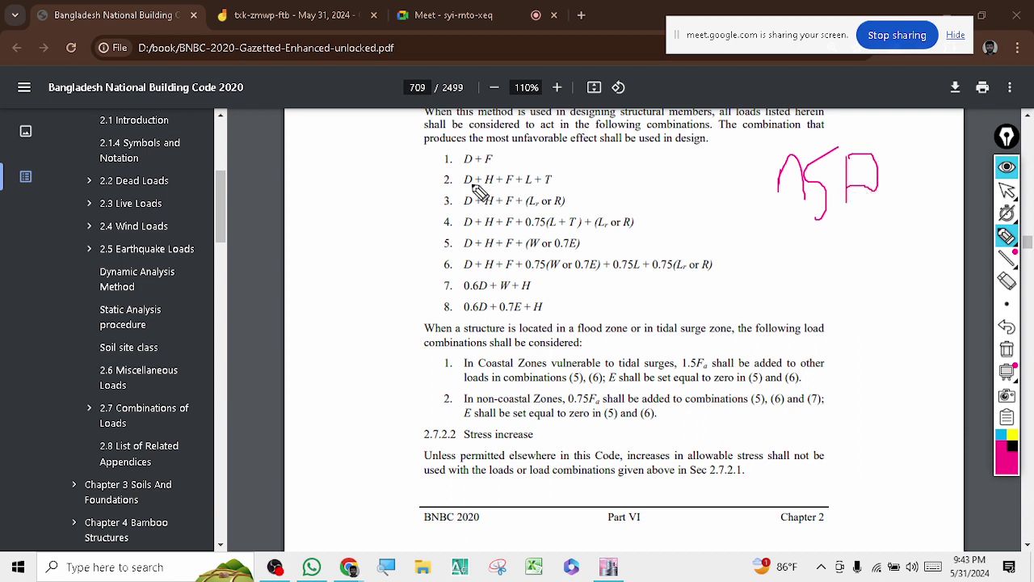
pyautogui.moveTo(517, 145)
pyautogui.mouseDown()
pyautogui.moveTo(469, 319)
pyautogui.moveTo(735, 212)
pyautogui.moveTo(449, 268)
pyautogui.mouseUp()
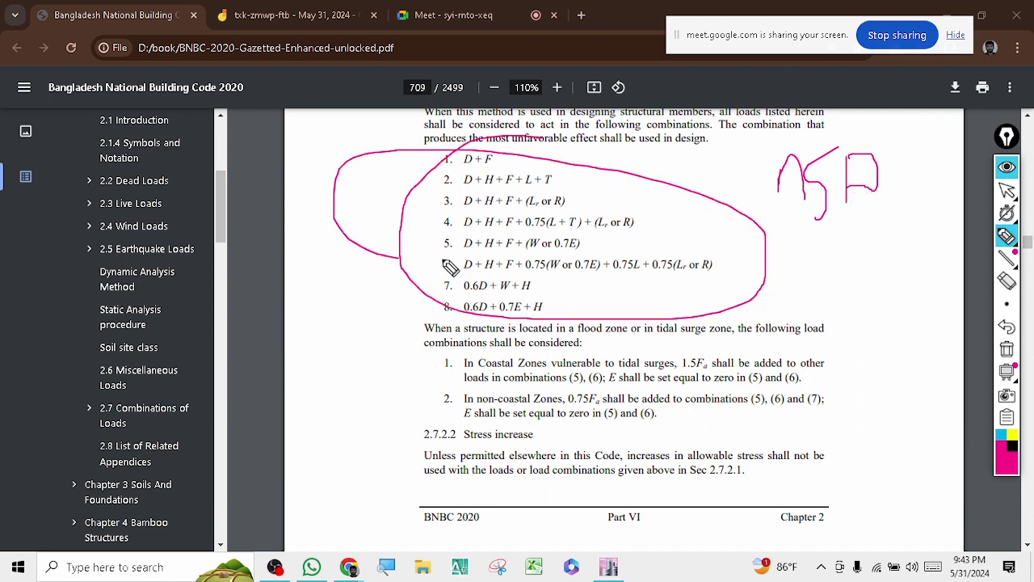
pyautogui.click(1007, 349)
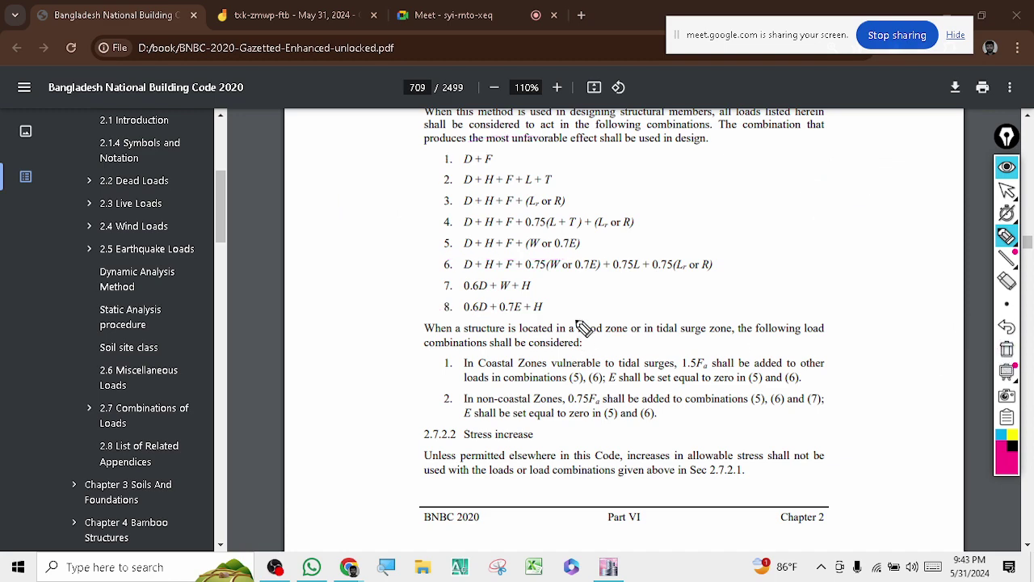
pyautogui.moveTo(1007, 192)
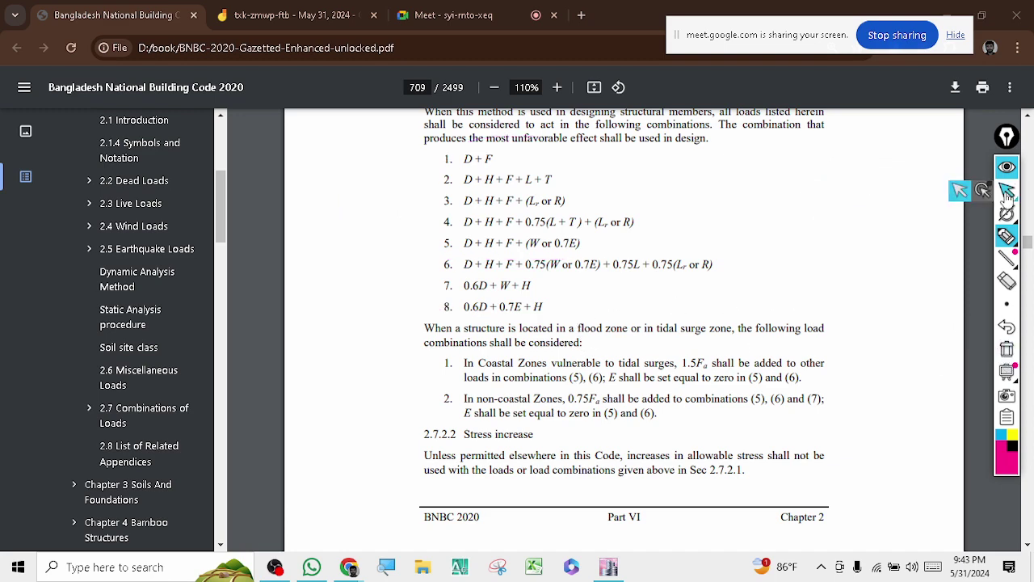
pyautogui.click(1006, 213)
# Step: Examine the strength design basic combinations 1 to 7 in section 2.7.3.1 and the serviceability load combinations that follow
pyautogui.scroll(-7, 671, 362)
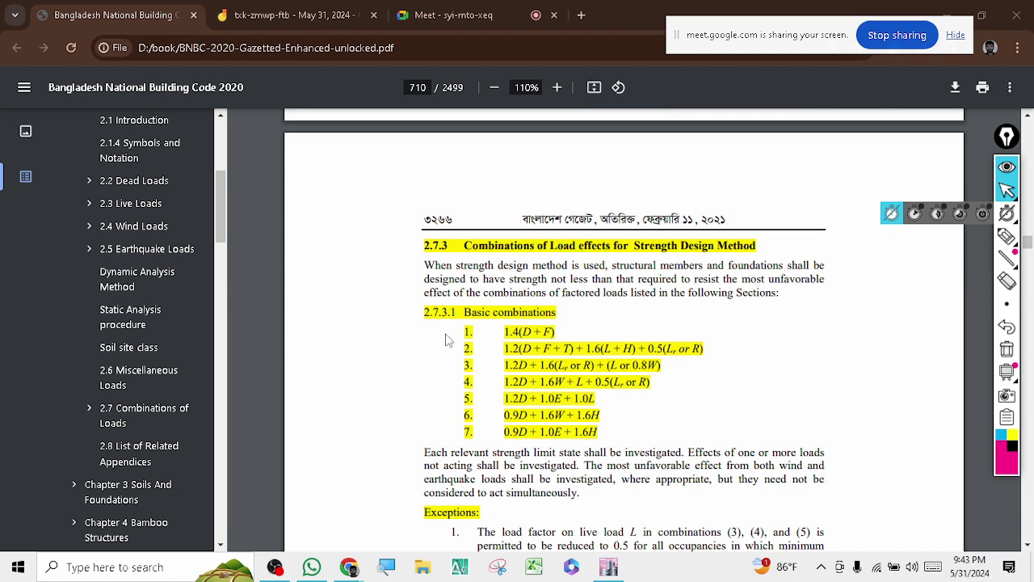
pyautogui.scroll(-1, 496, 324)
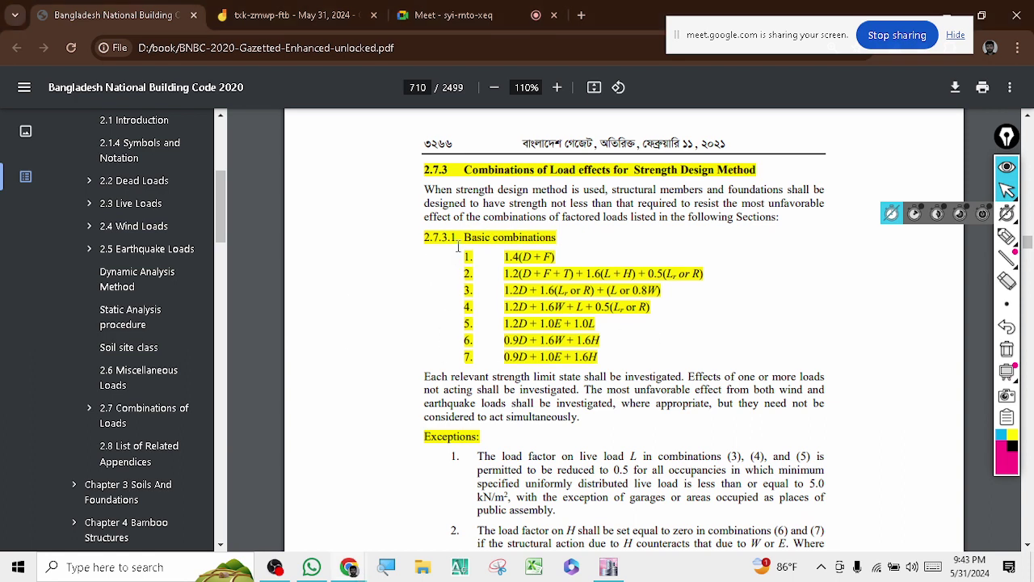
pyautogui.moveTo(455, 257); pyautogui.dragTo(654, 366)
pyautogui.click(647, 361)
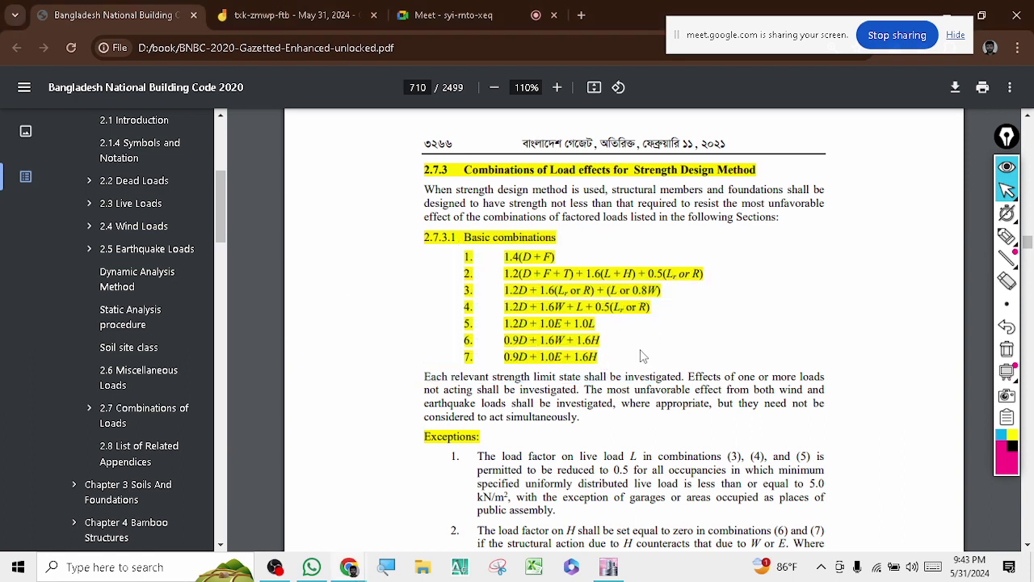
pyautogui.moveTo(450, 253); pyautogui.dragTo(654, 341)
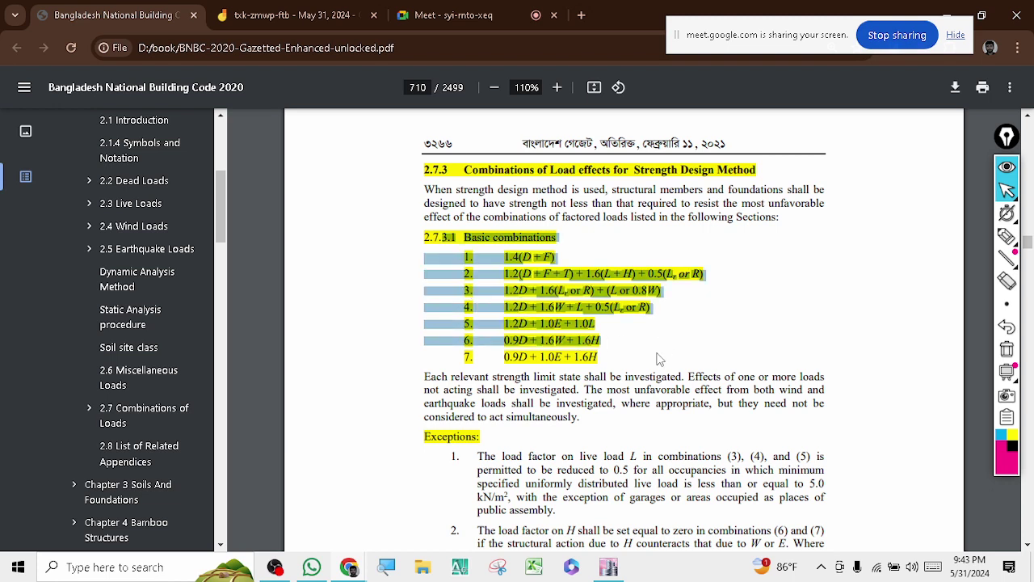
pyautogui.click(658, 359)
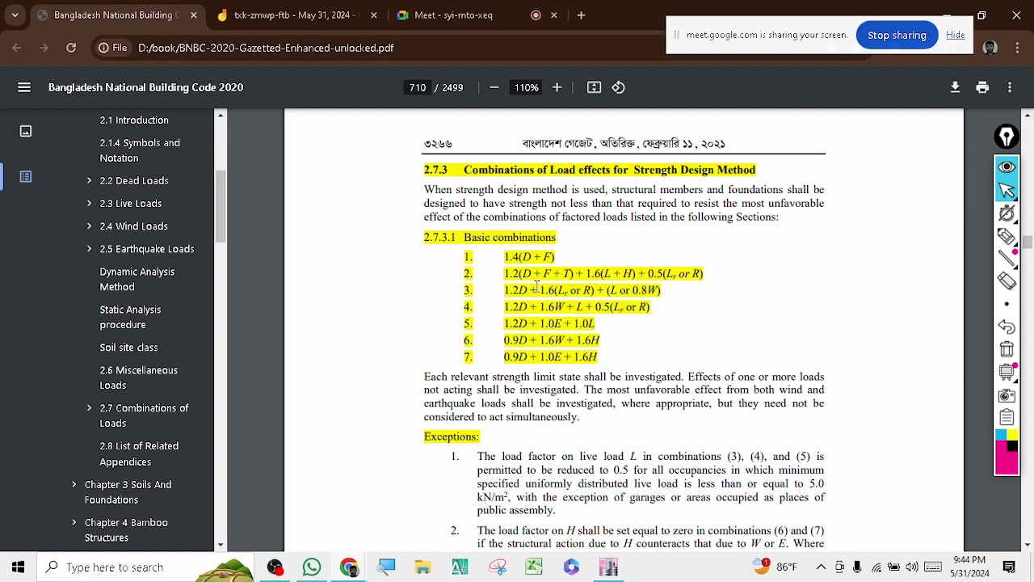
pyautogui.scroll(-15, 534, 282)
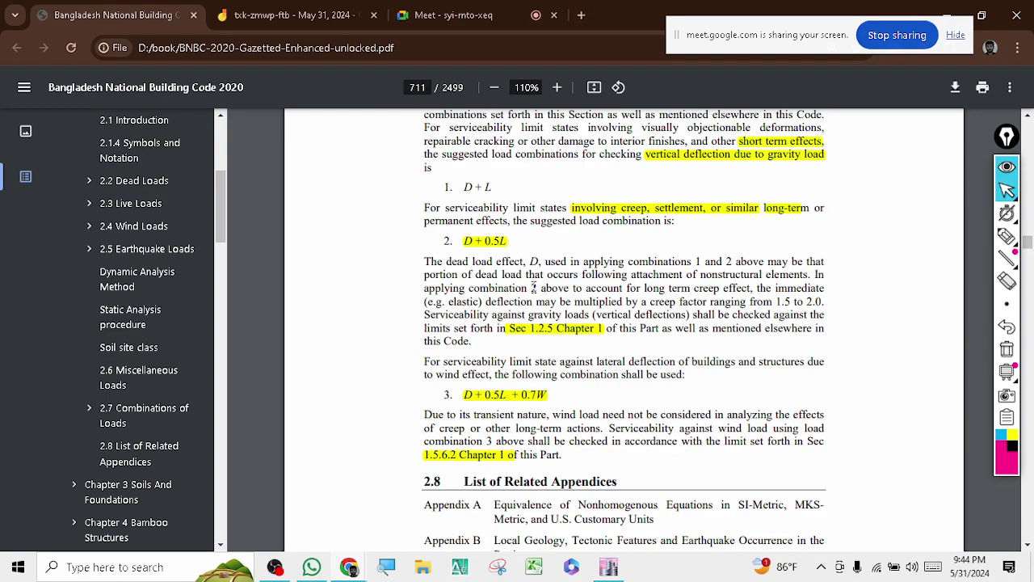
pyautogui.scroll(-10, 533, 289)
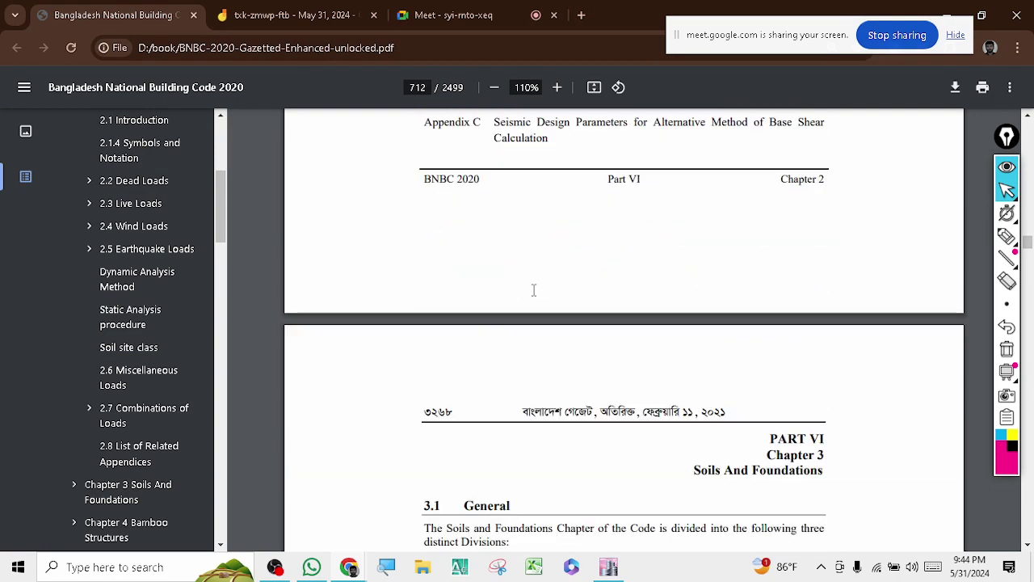
pyautogui.scroll(-6, 533, 290)
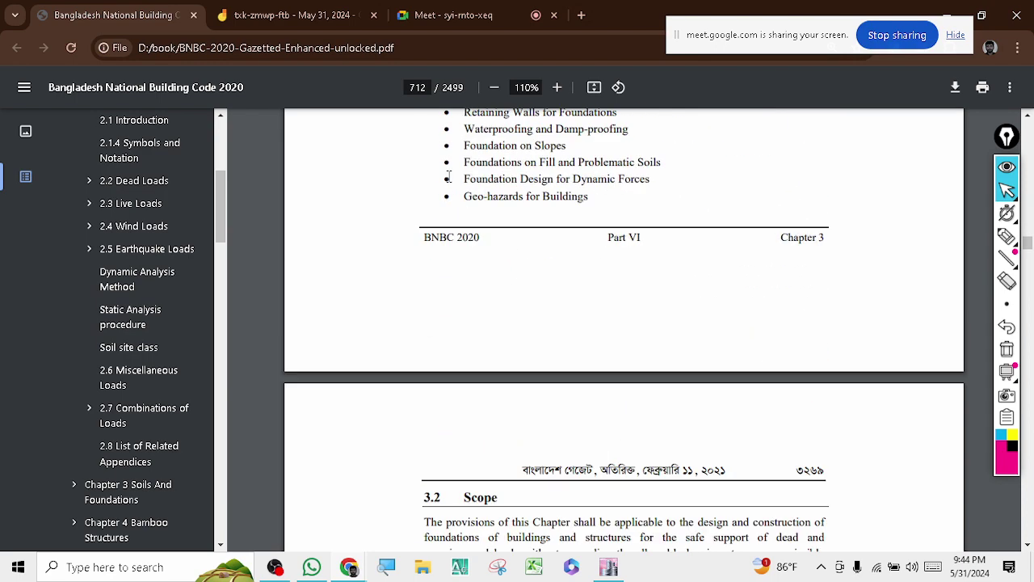
# Step: Switch to ETABS and open the load combination definitions for the model
pyautogui.click(457, 16)
pyautogui.click(272, 17)
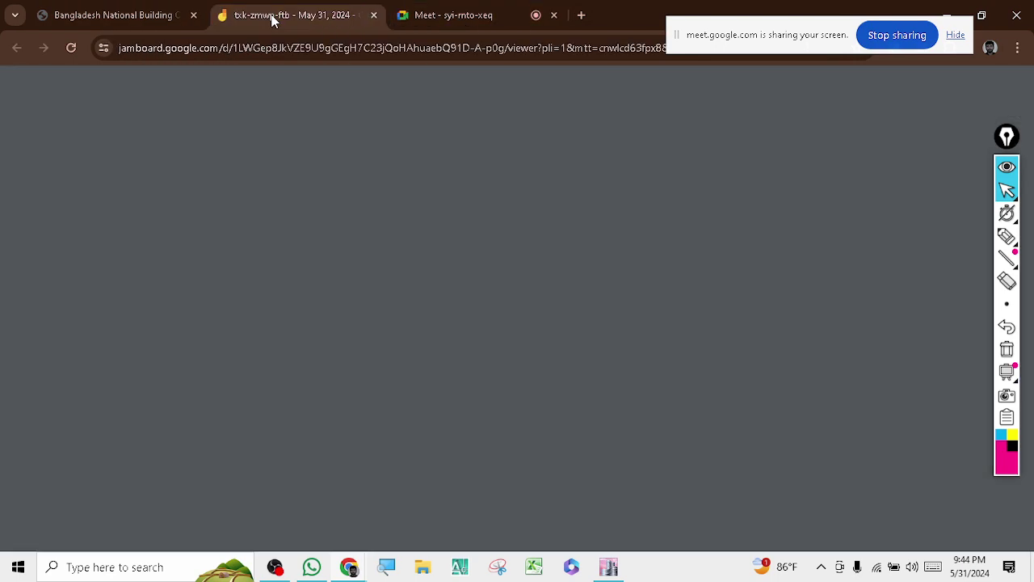
pyautogui.click(608, 567)
pyautogui.click(110, 26)
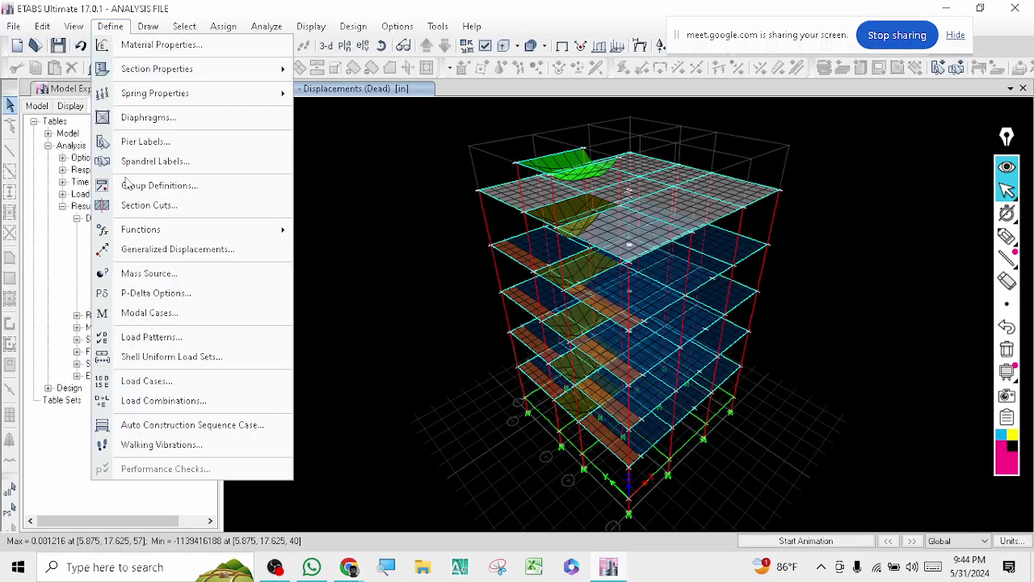
pyautogui.click(143, 402)
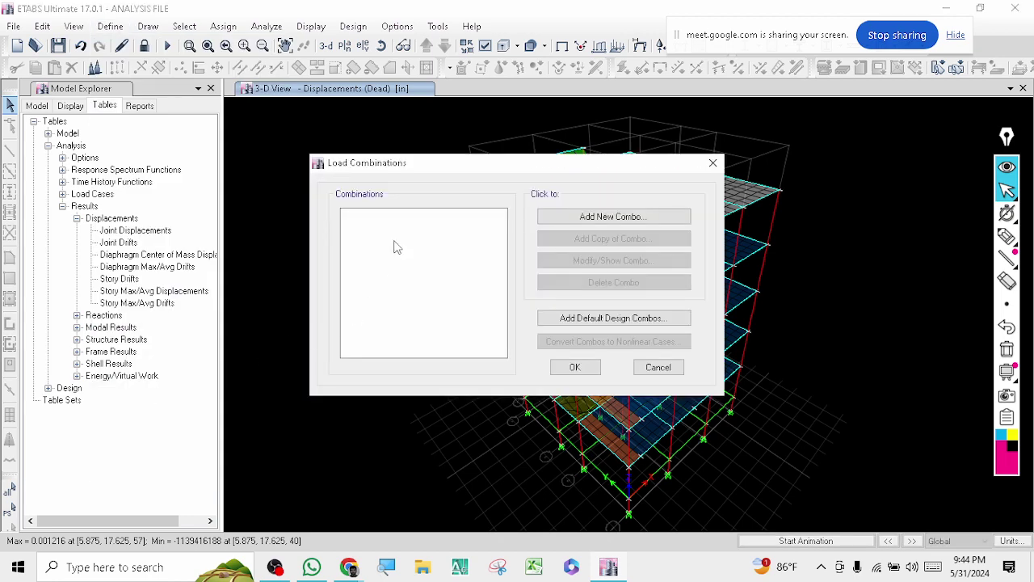
# Step: Add a new load combination named SERVICE LOAD, keeping type Linear Add and the Dead load at scale factor 1
pyautogui.click(590, 216)
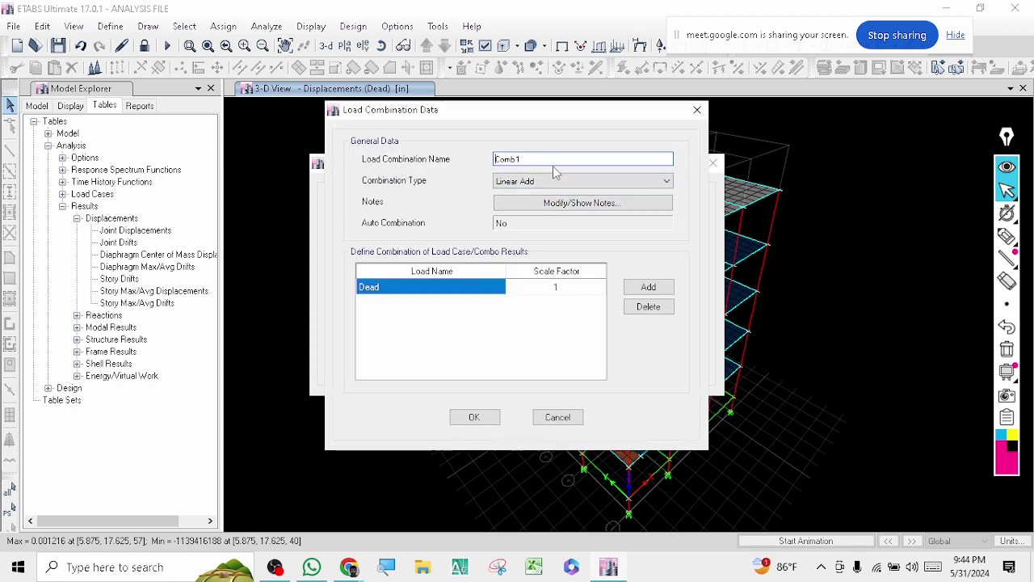
pyautogui.moveTo(558, 159); pyautogui.dragTo(477, 162)
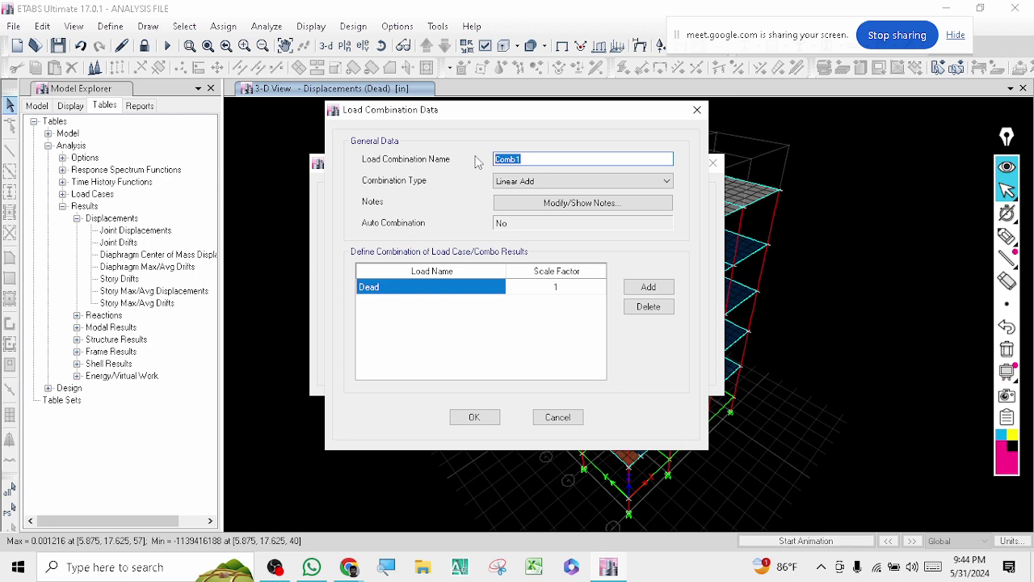
pyautogui.write('SERVICE LOAD')
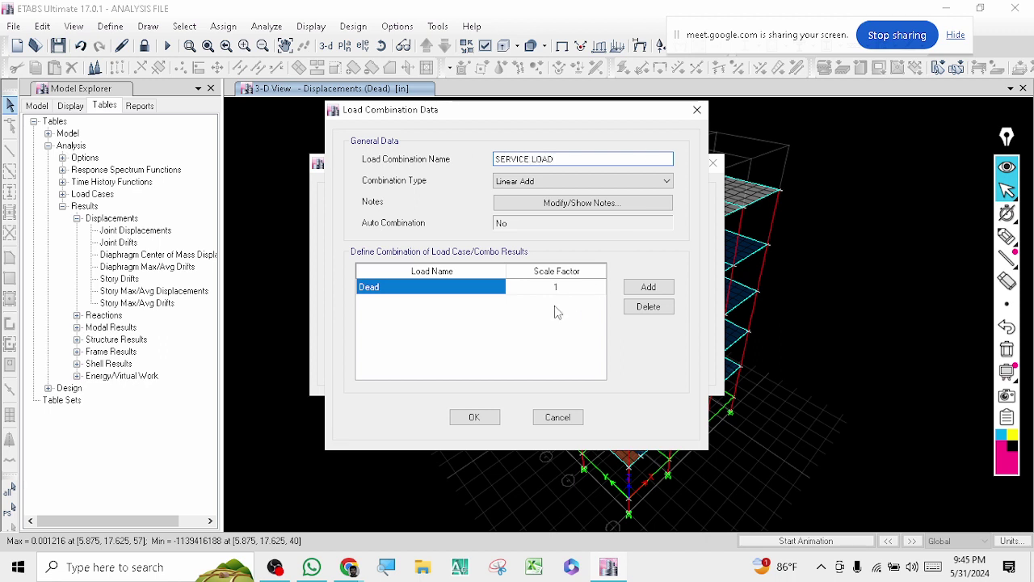
pyautogui.click(474, 417)
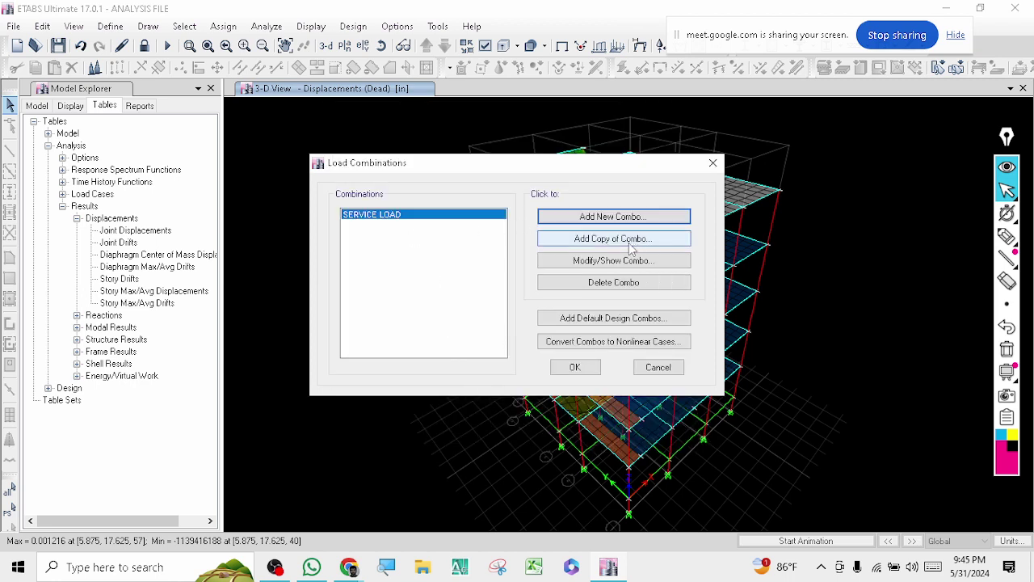
# Step: Reopen the SERVICE LOAD combination to review its data, close it and accept the list of load combinations
pyautogui.click(597, 258)
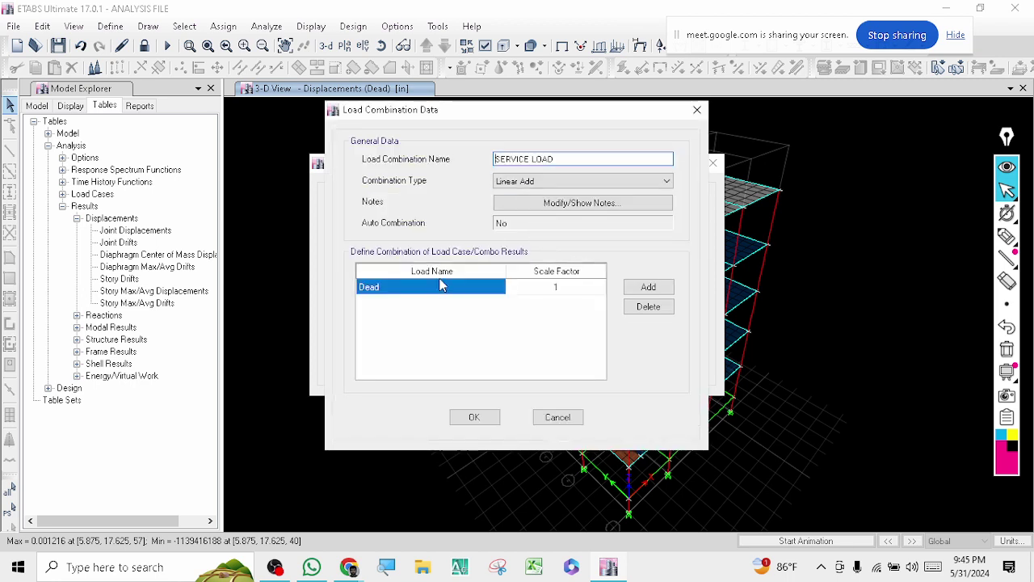
pyautogui.click(689, 118)
pyautogui.click(574, 367)
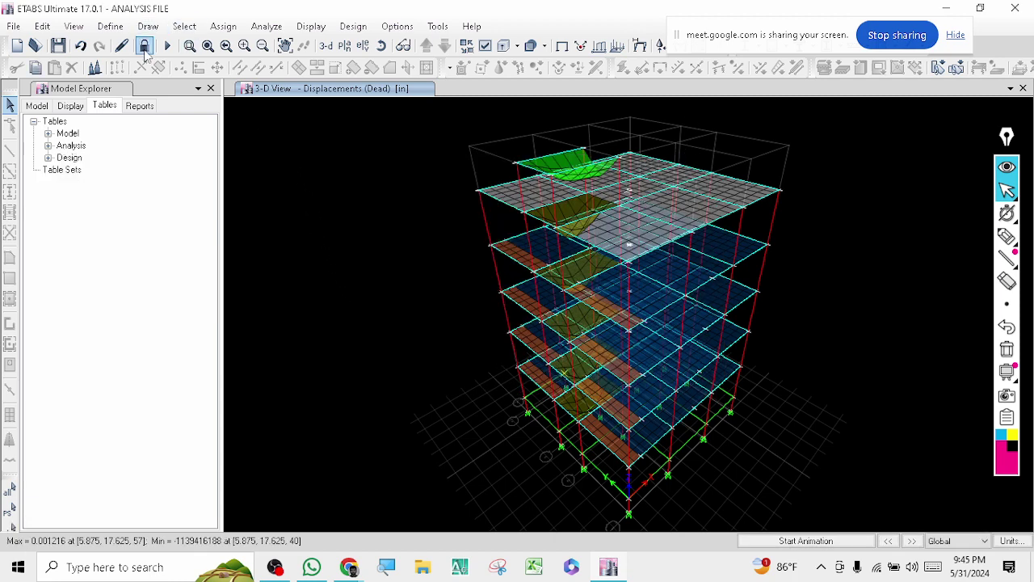
# Step: Exit ETABS and save the current changes to ANALYSIS FILE
pyautogui.click(1017, 8)
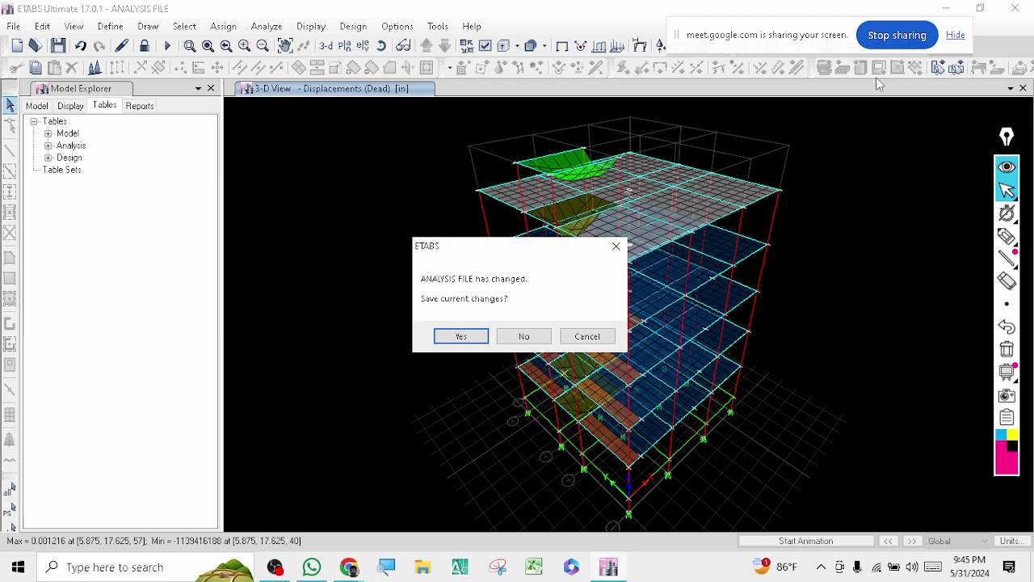
pyautogui.click(457, 335)
# Step: Switch to Chrome and close the Jamboard whiteboard dated May 31, 2024
pyautogui.moveTo(354, 567)
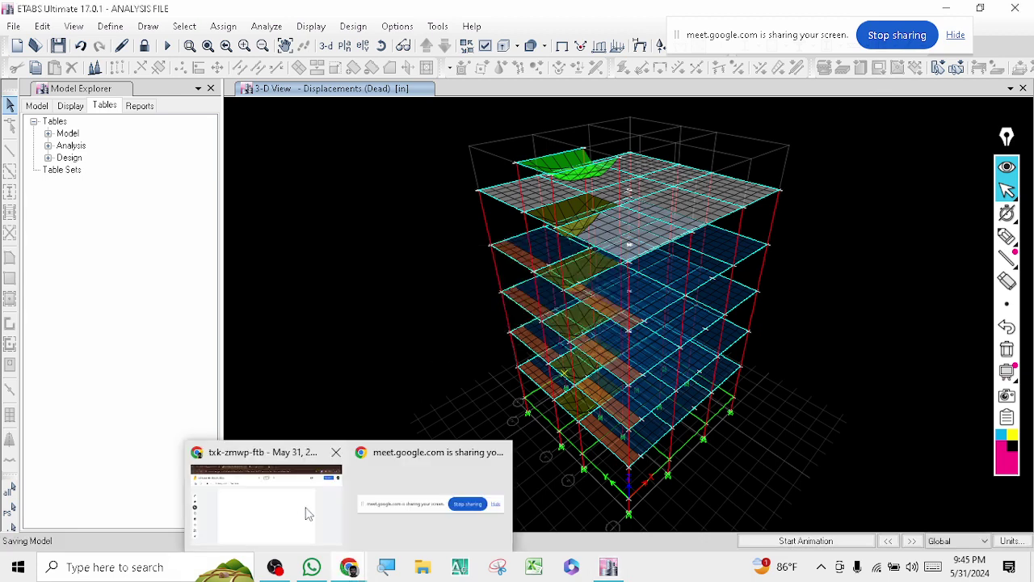
pyautogui.click(307, 512)
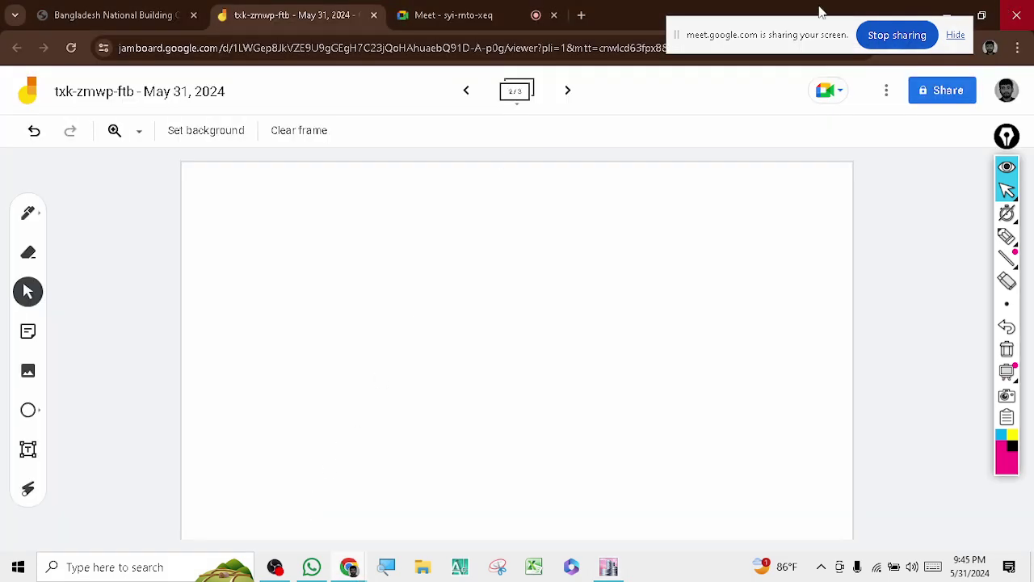
pyautogui.click(471, 16)
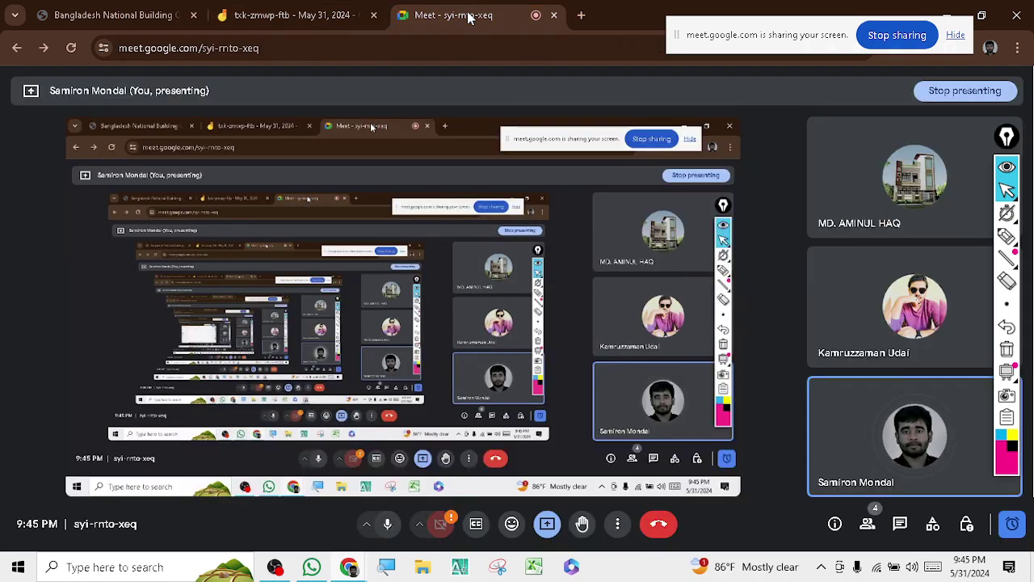
pyautogui.click(301, 17)
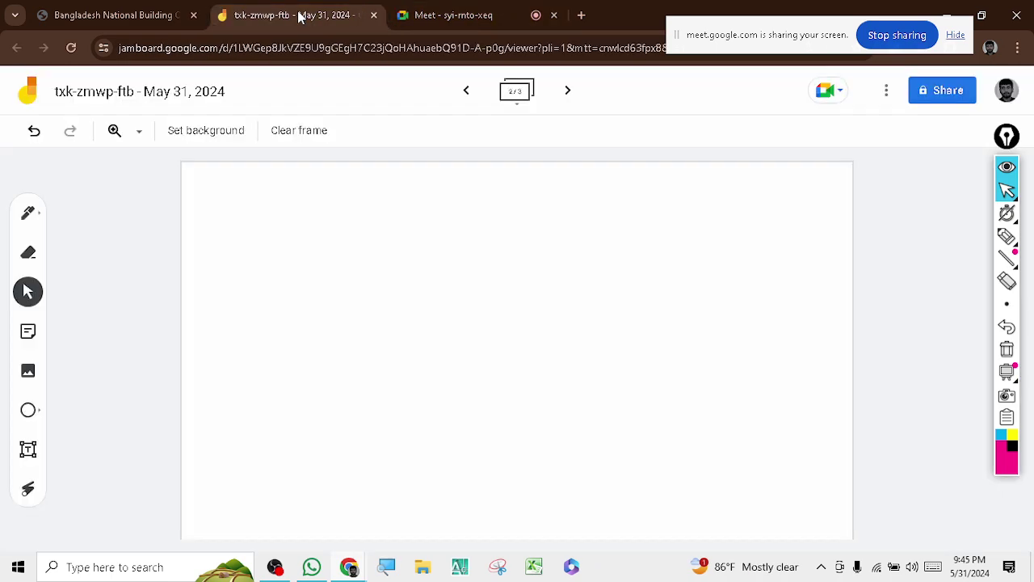
pyautogui.click(374, 16)
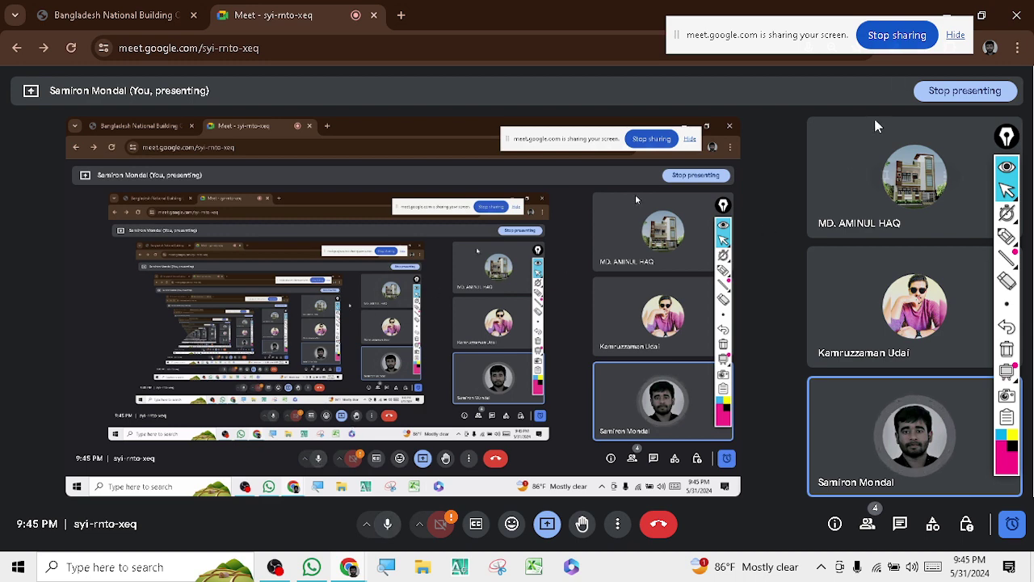
# Step: Stop sharing the screen in the Google Meet call and close the Bangladesh National Building Code 2020 PDF
pyautogui.click(896, 36)
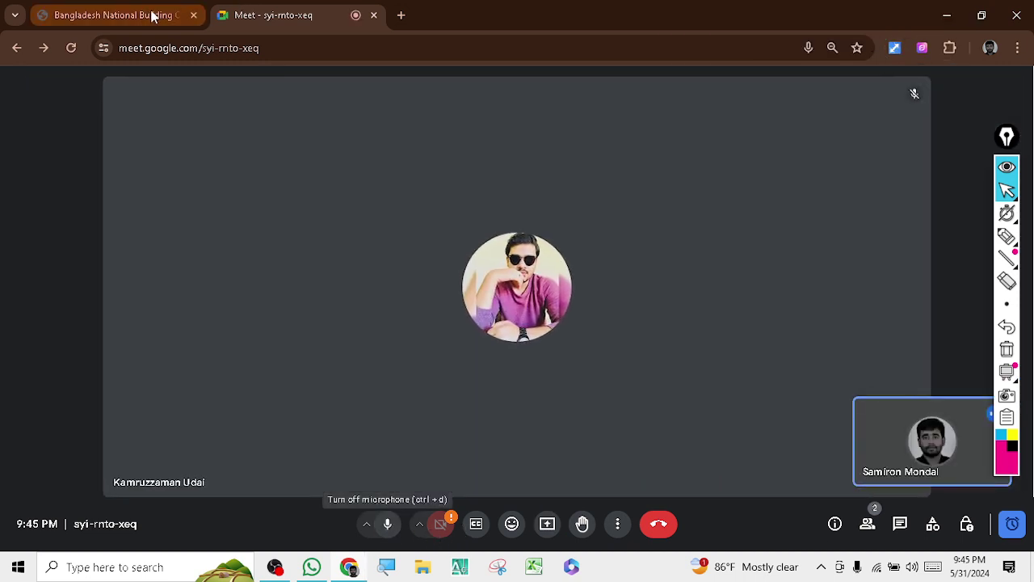
pyautogui.click(113, 14)
pyautogui.click(194, 15)
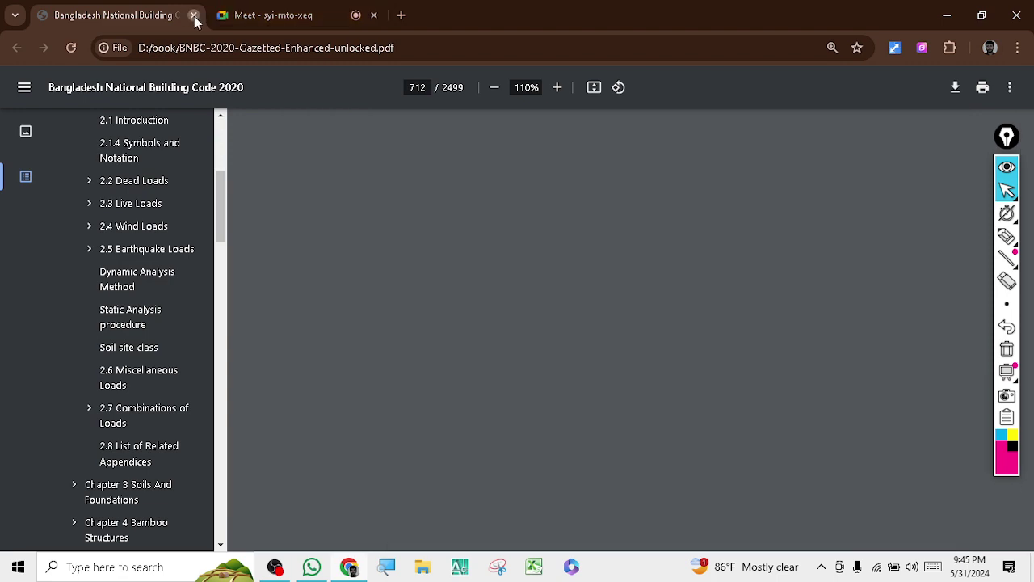